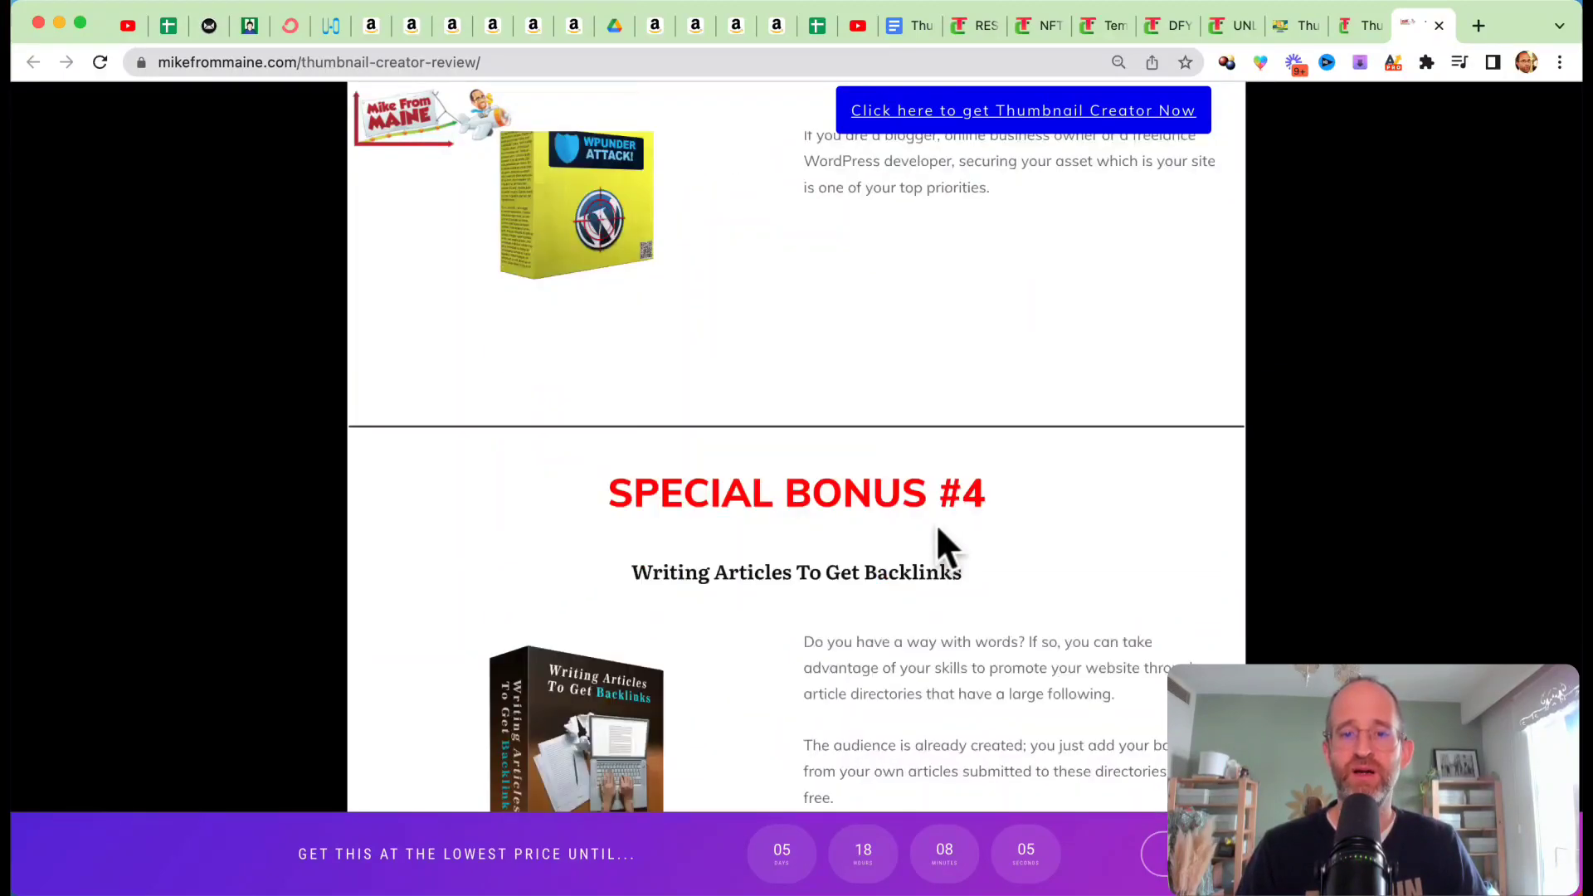
# Step: Look through the special bonuses on the Thumbnail Creator review page and return to its beginning
pyautogui.scroll(-20, 941, 539)
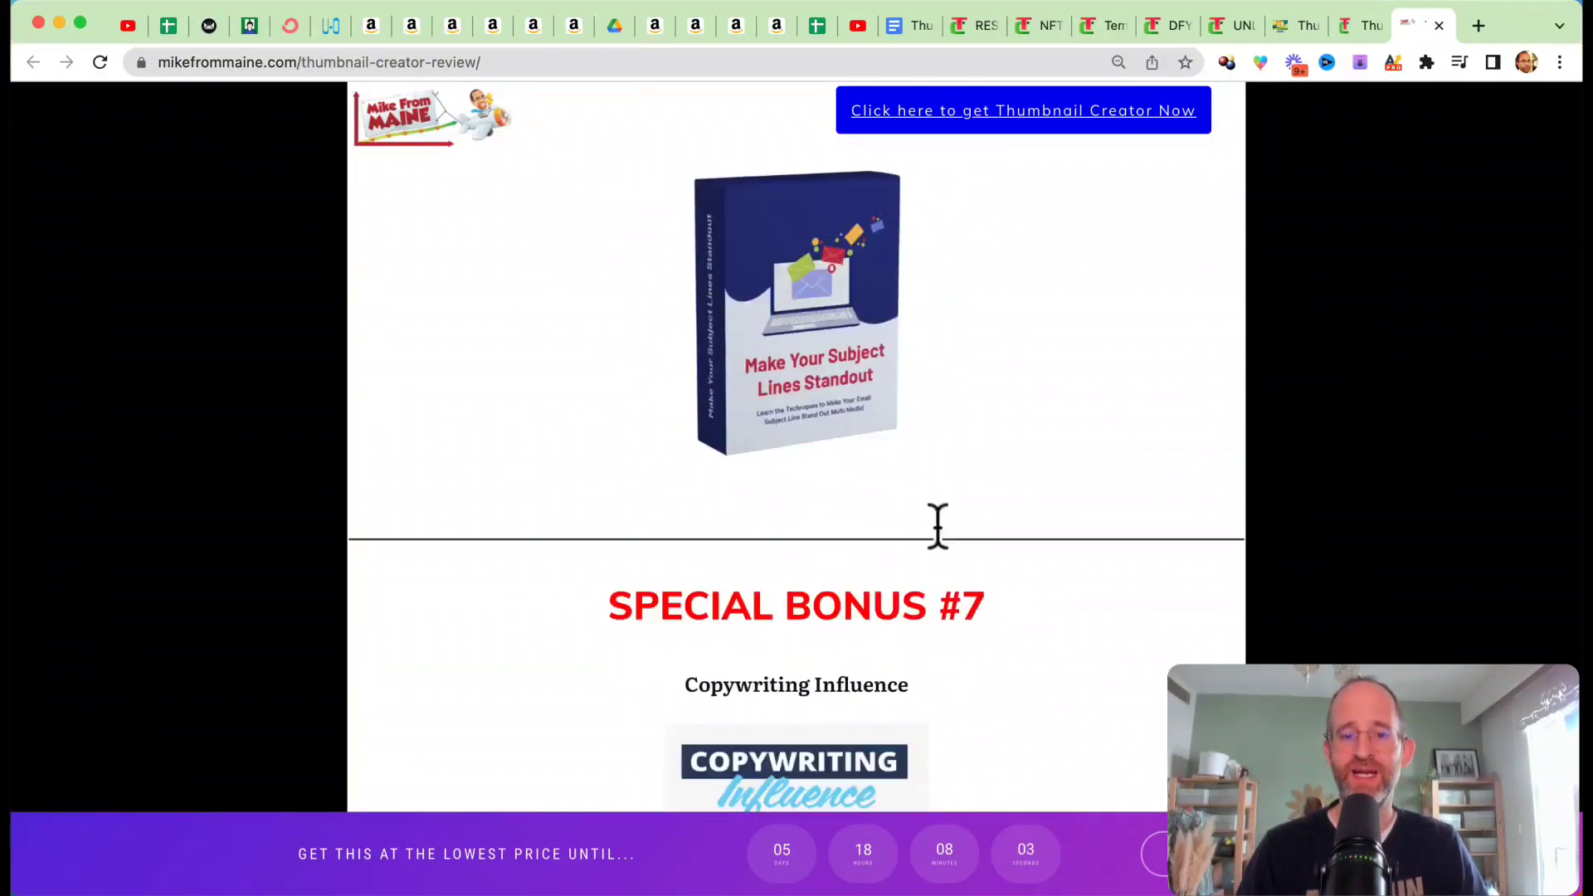
pyautogui.scroll(-10, 937, 526)
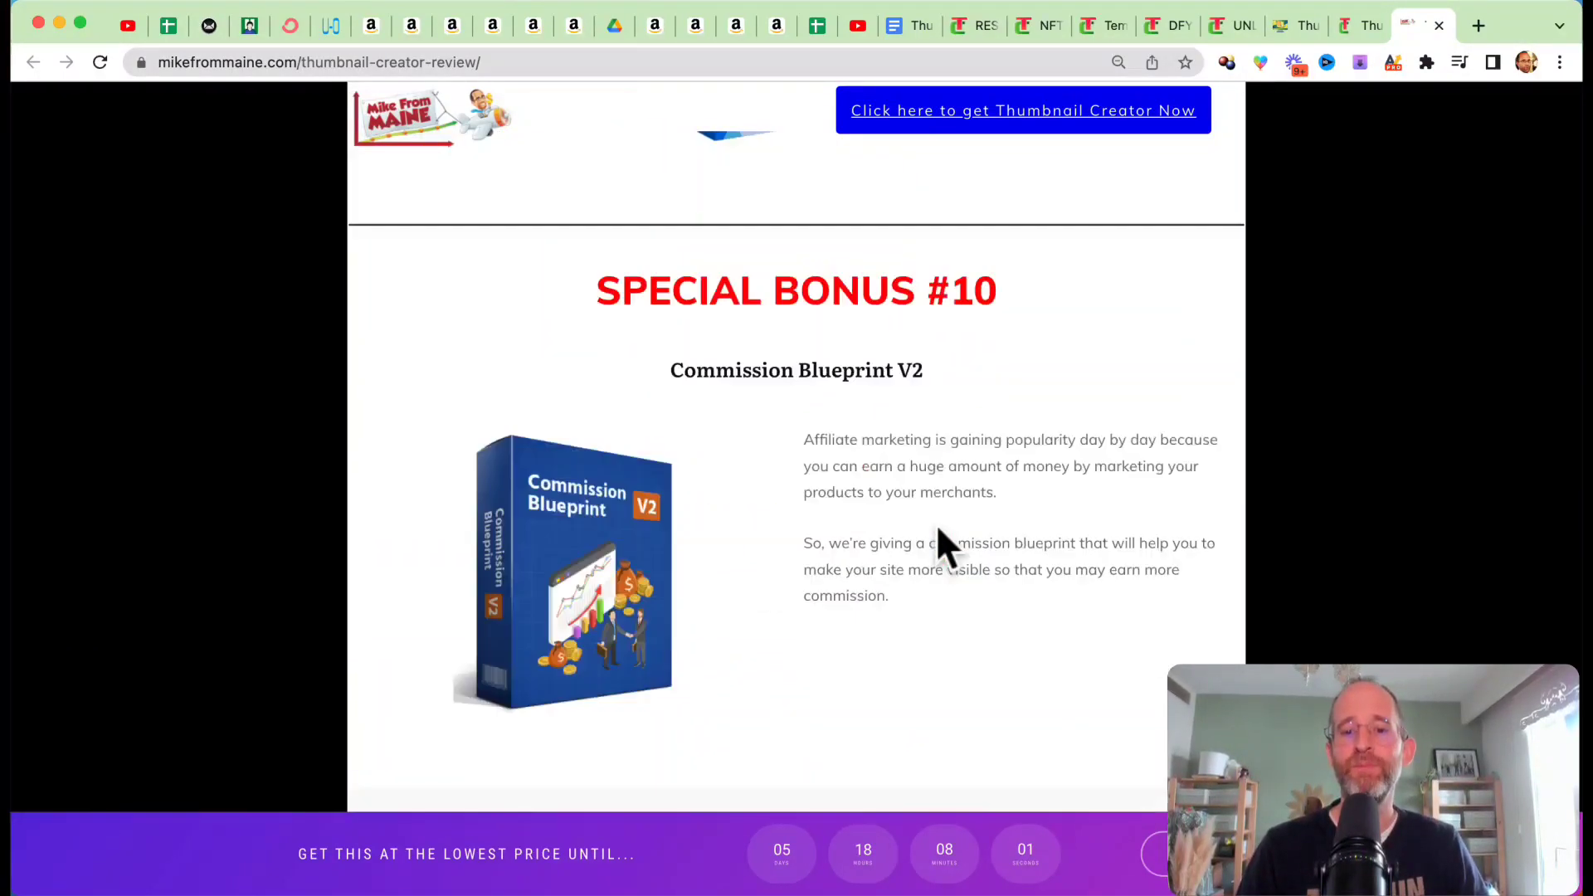
pyautogui.scroll(20, 938, 531)
pyautogui.scroll(15, 936, 531)
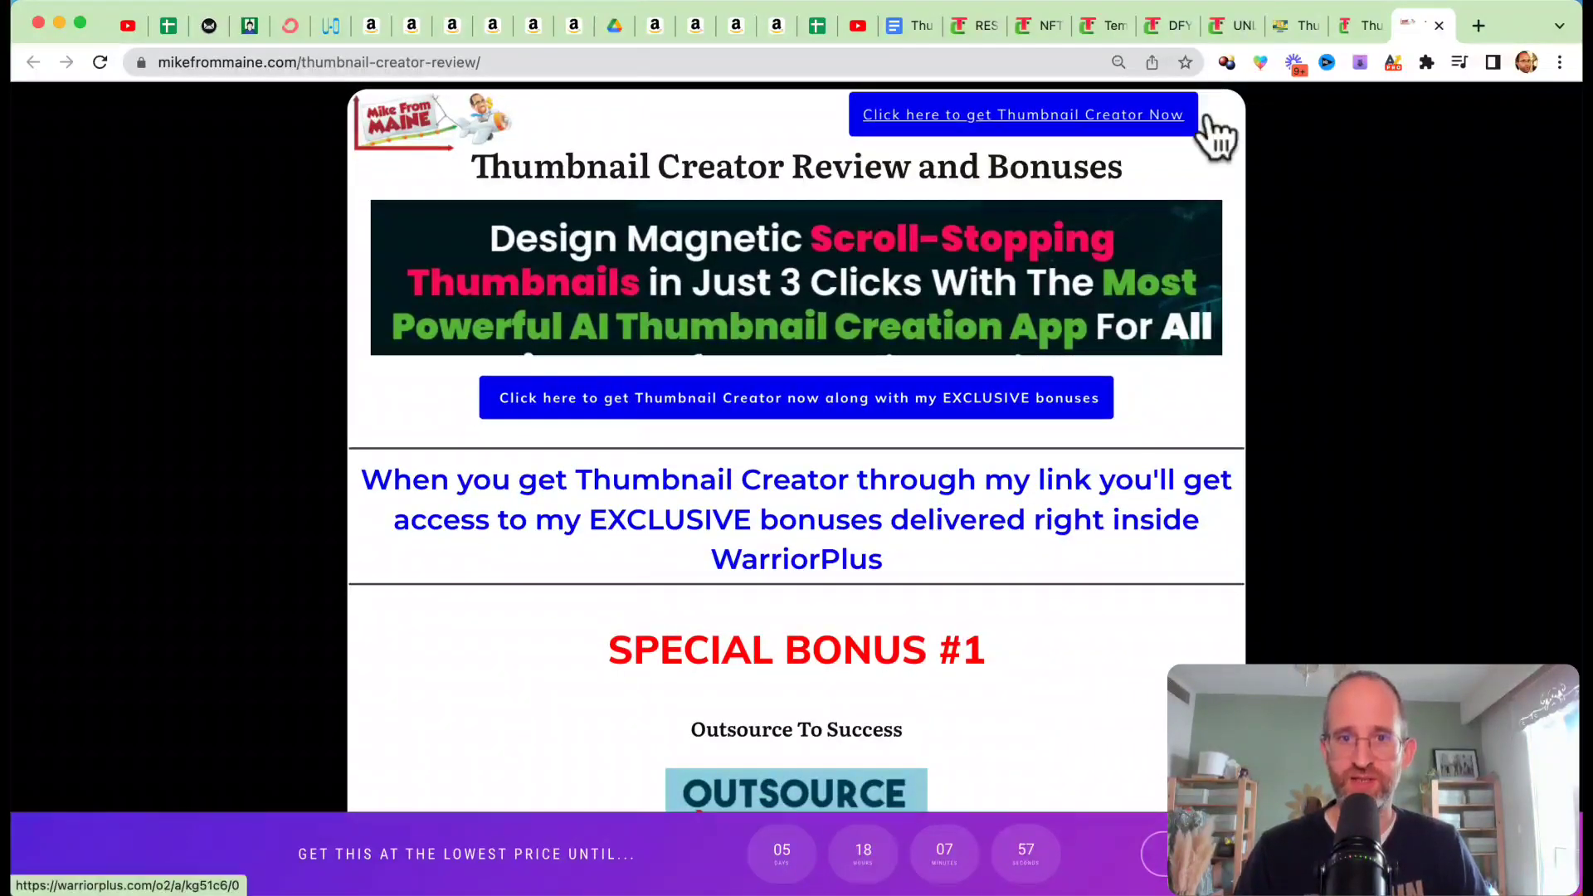
# Step: Switch to the thumbnailcreator.live sales page and read its headline and the feature list beside the intro video
pyautogui.click(1360, 24)
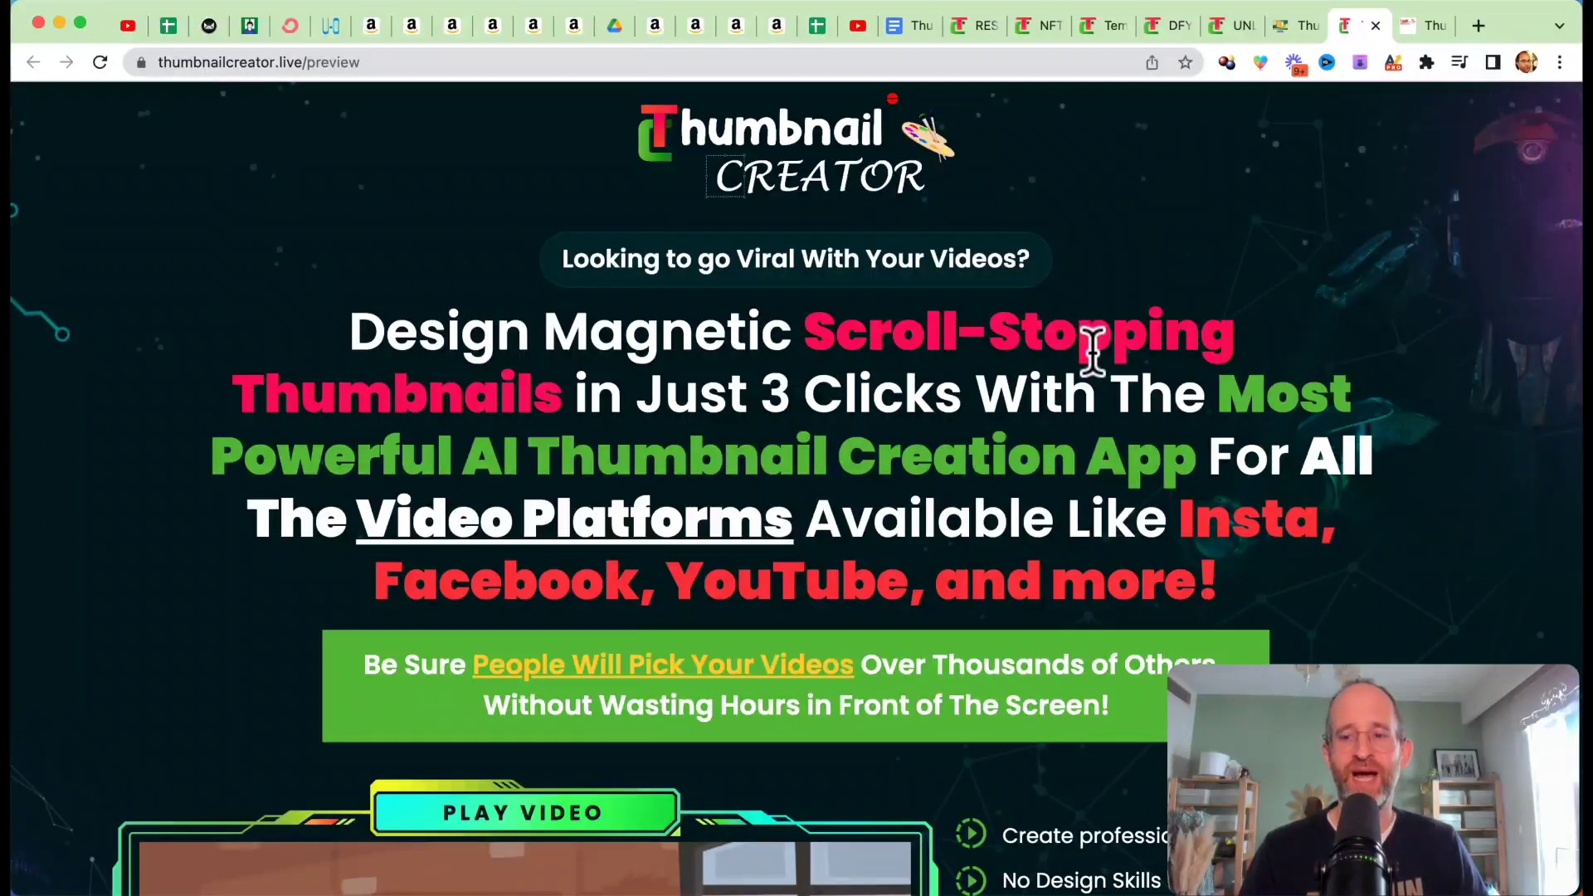
pyautogui.scroll(-3, 892, 351)
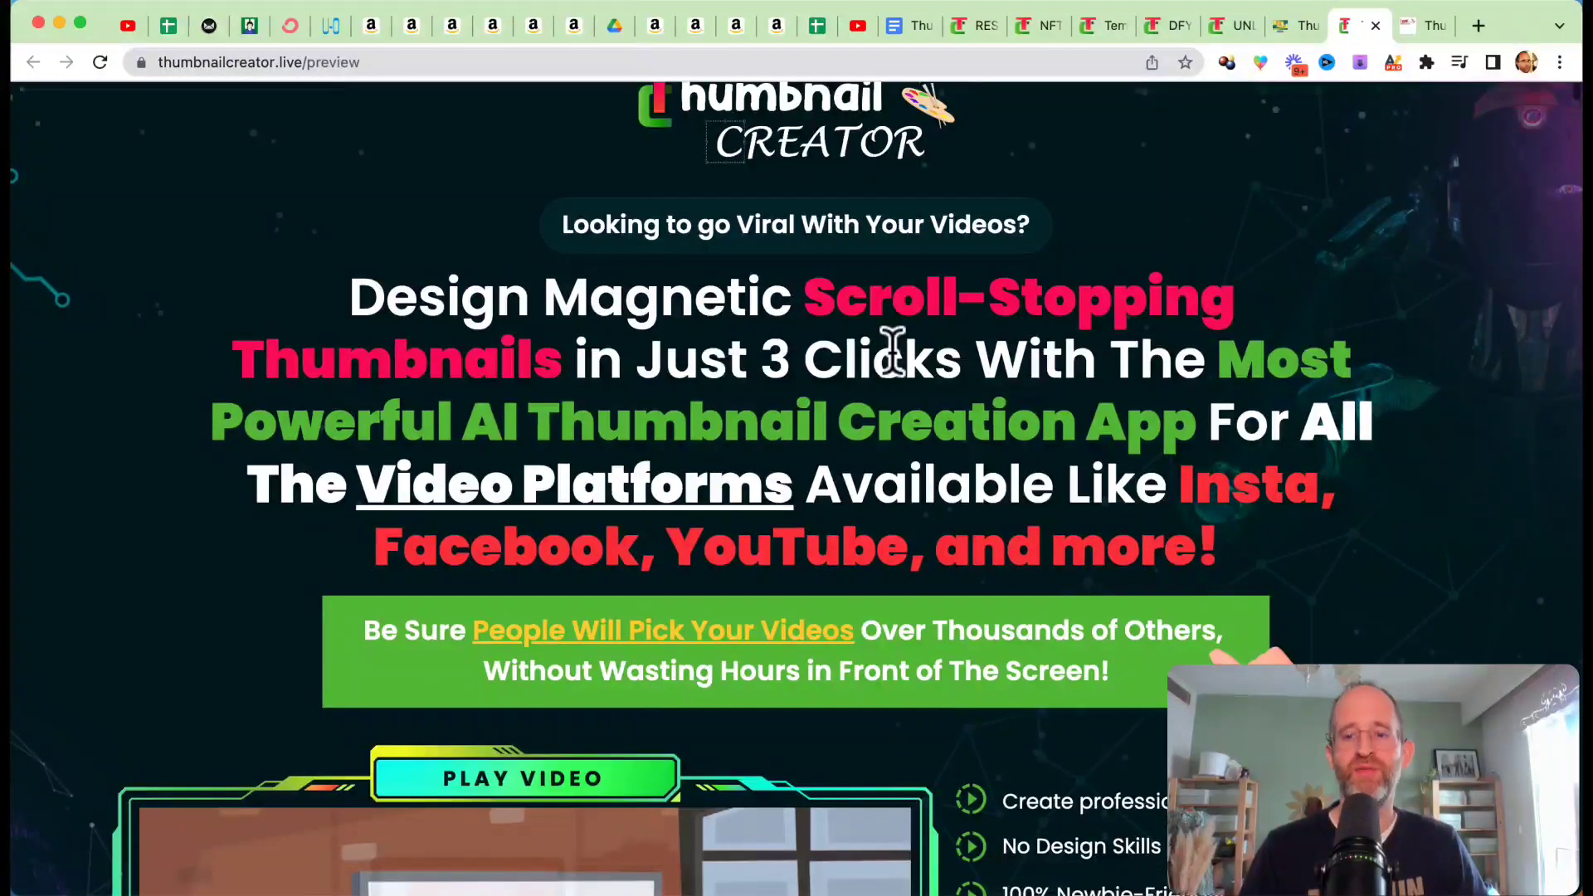
pyautogui.scroll(-3, 891, 405)
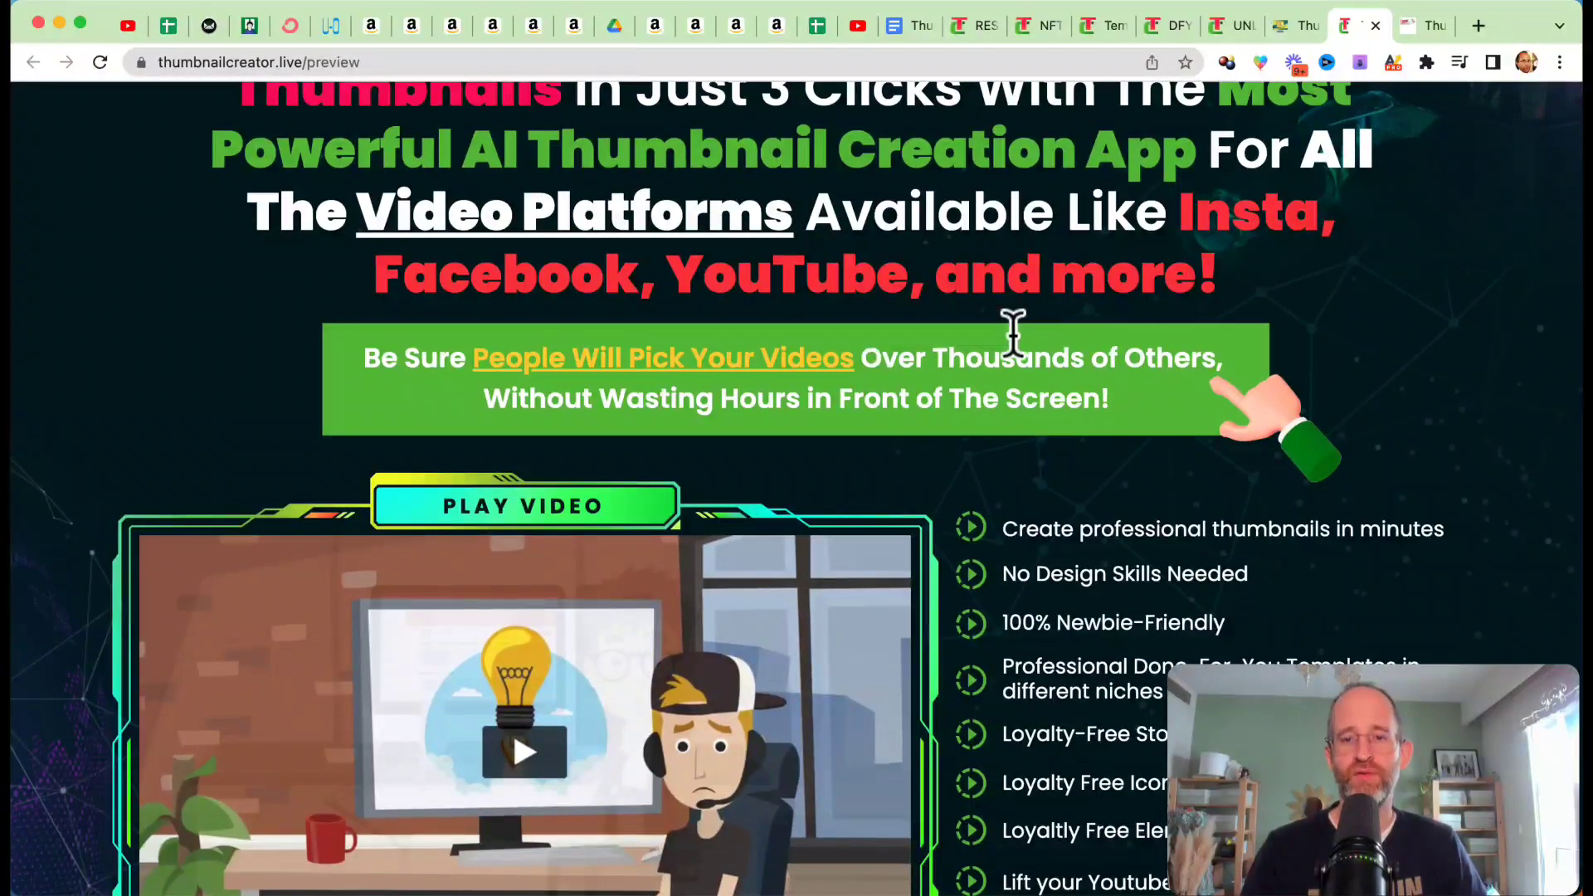
pyautogui.scroll(-5, 1248, 344)
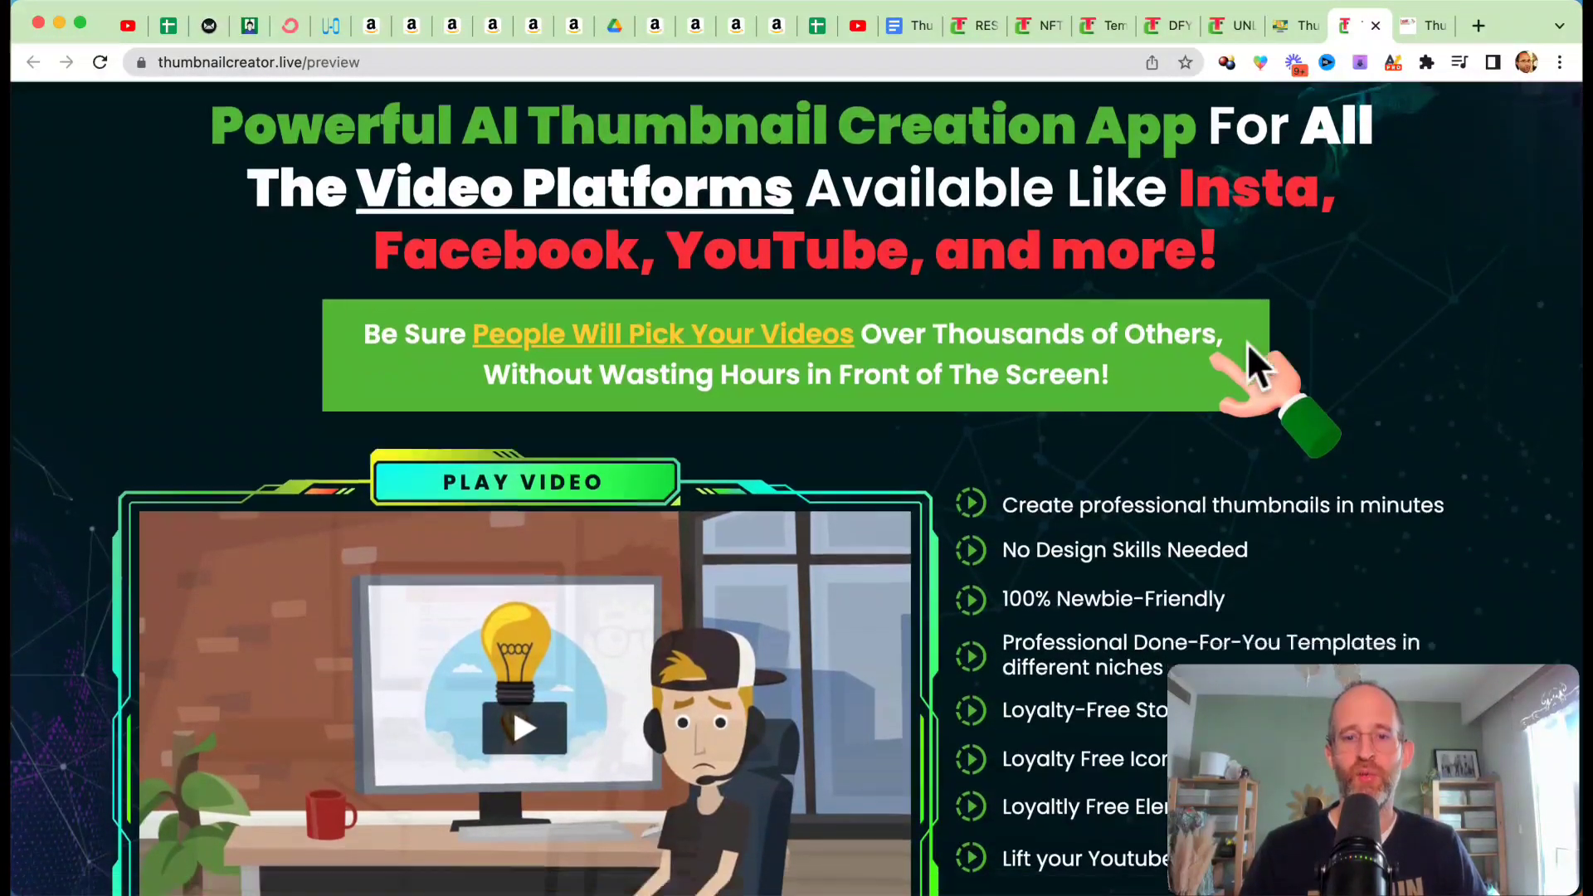
pyautogui.scroll(-15, 1213, 489)
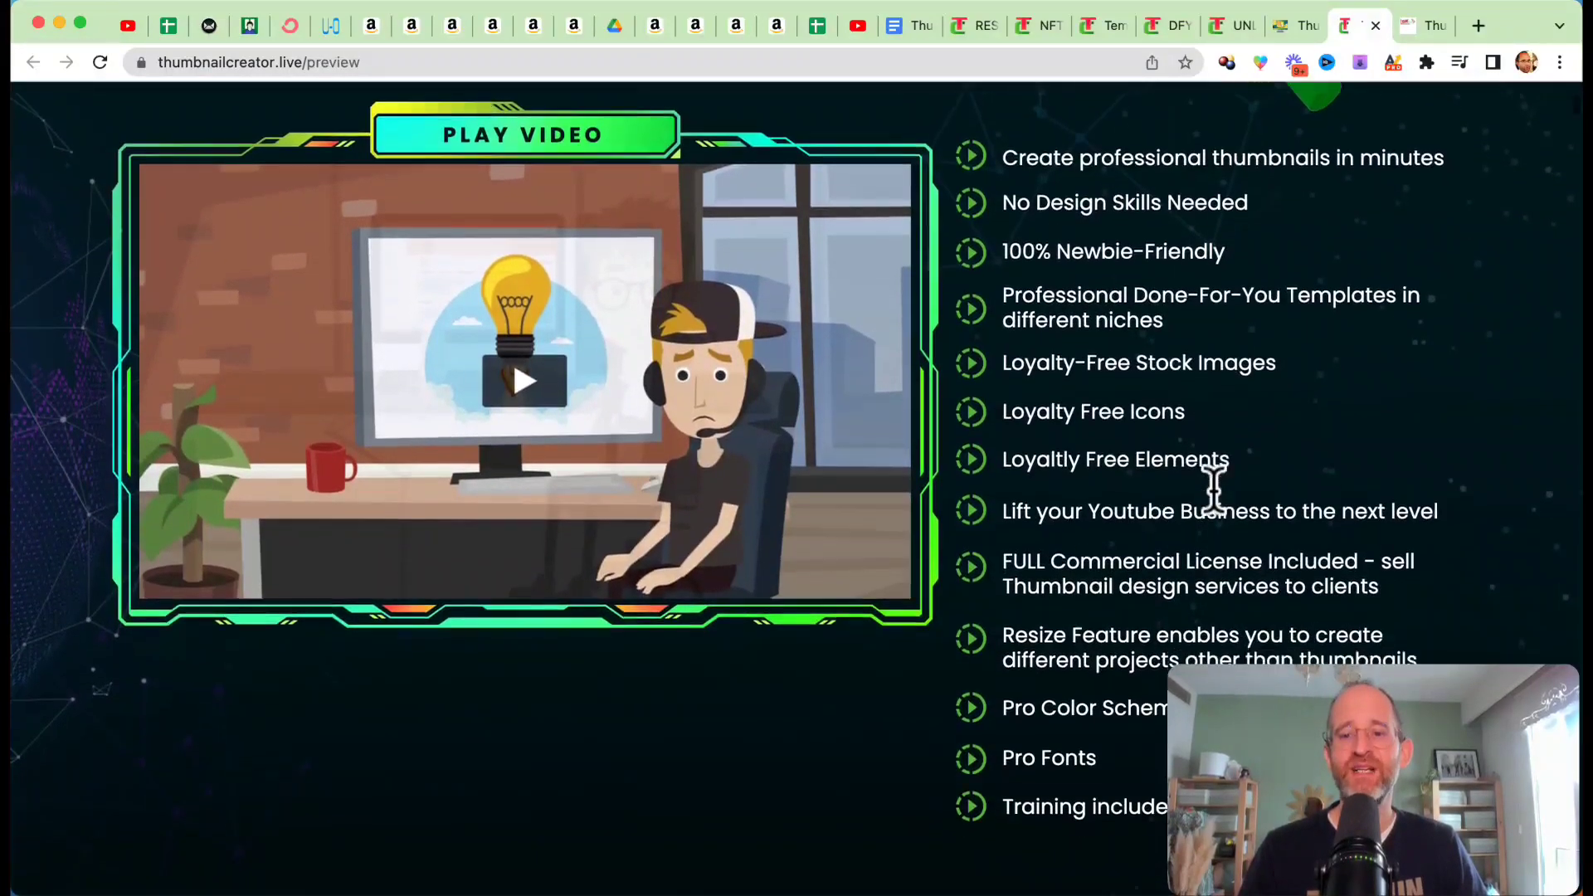
# Step: Read the three-step explanation of picking a template, shaping the thumbnail and publishing it
pyautogui.scroll(-8, 1212, 486)
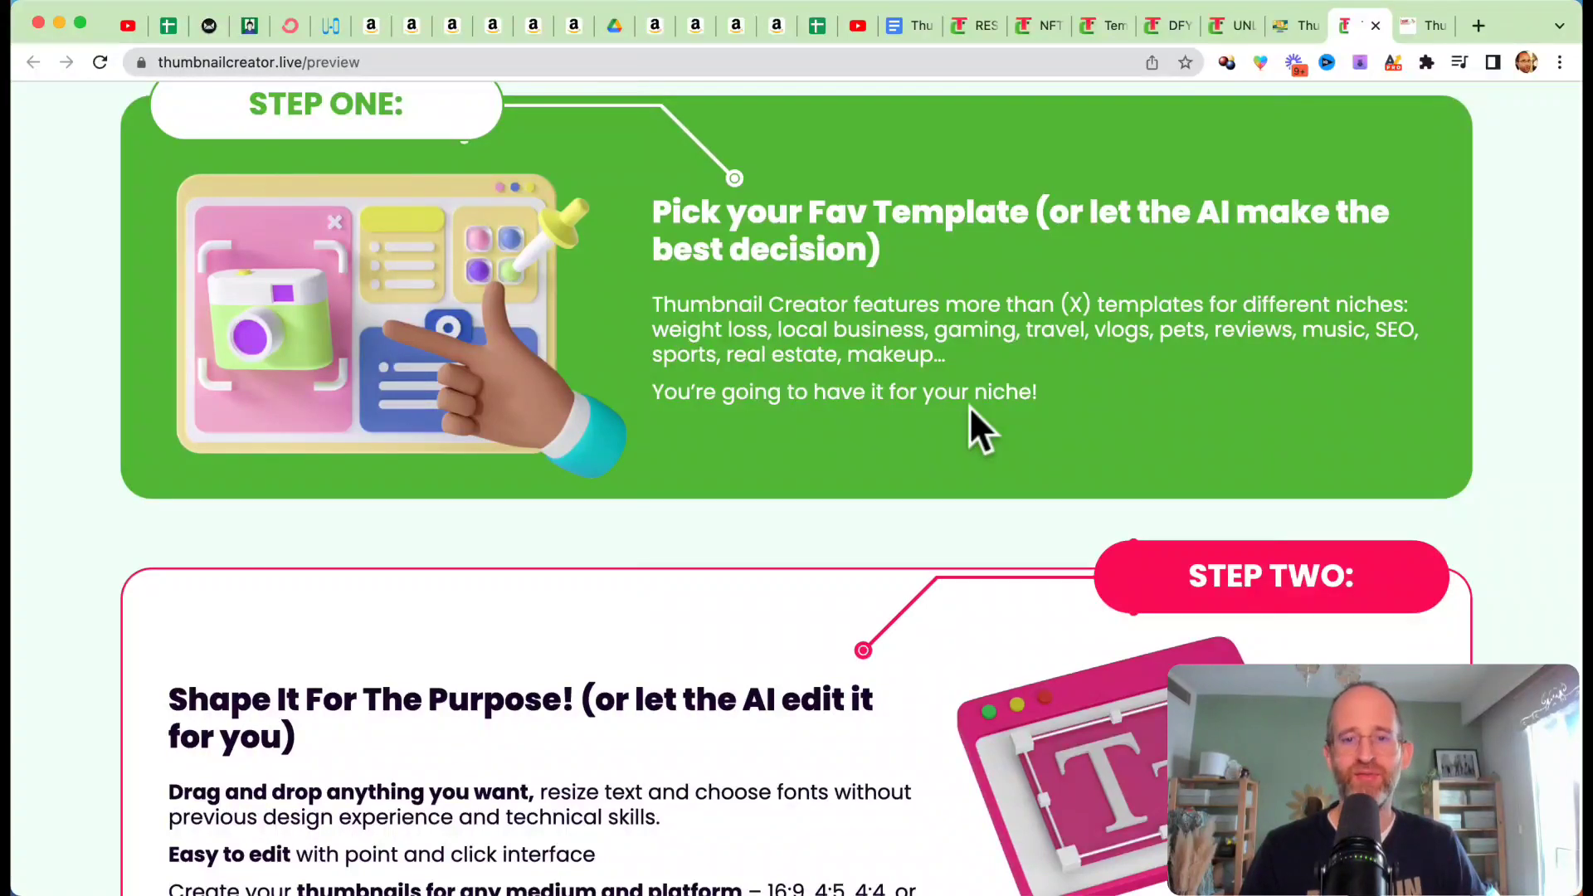
pyautogui.scroll(-3, 969, 406)
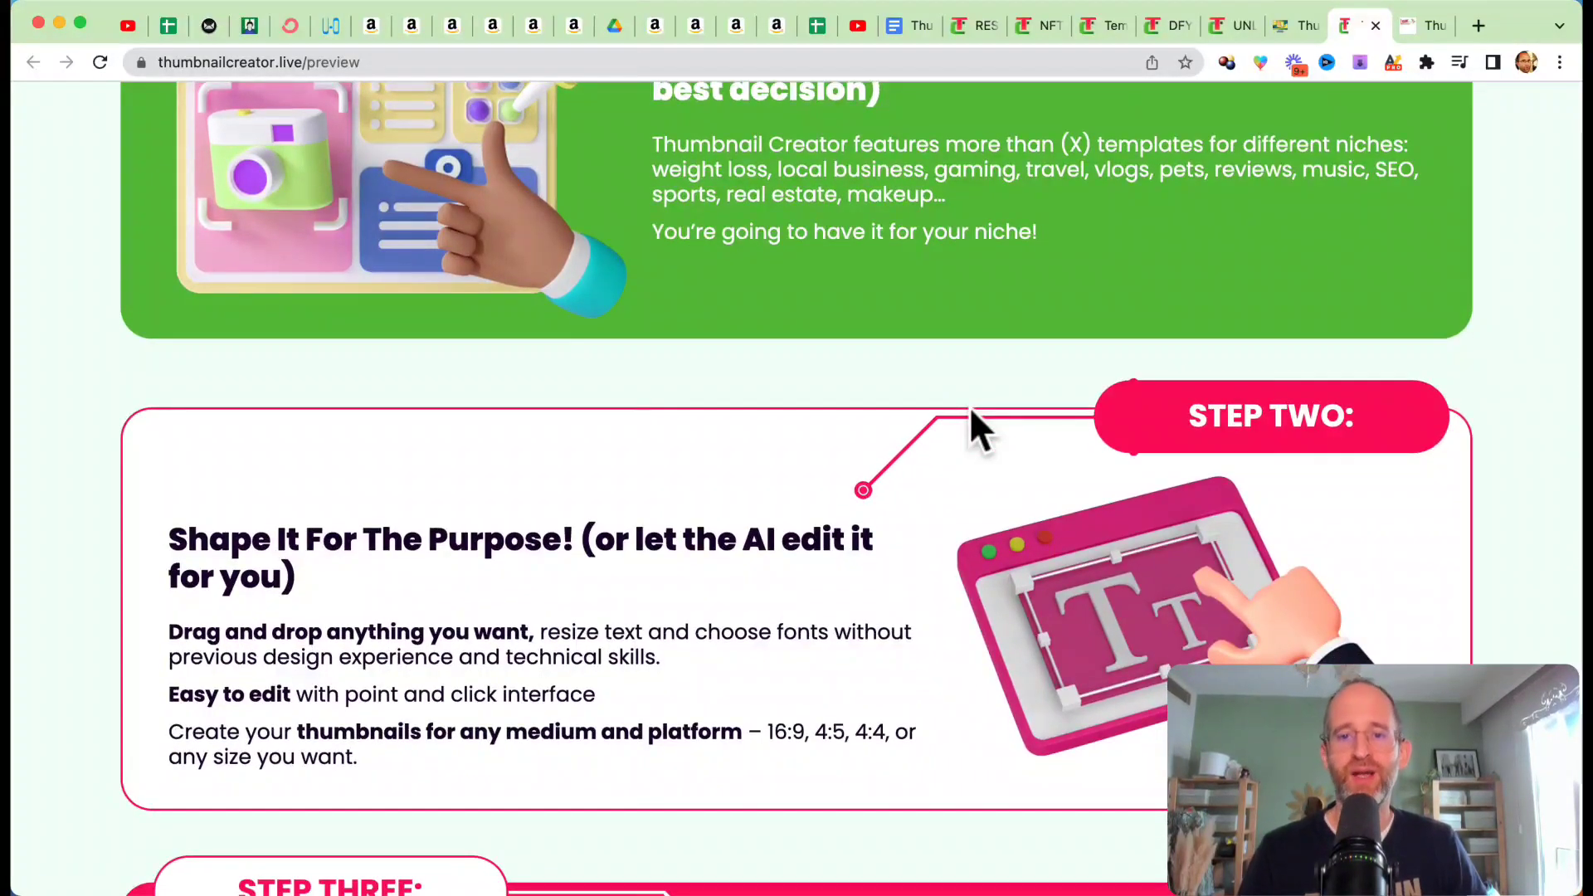
pyautogui.scroll(3, 970, 406)
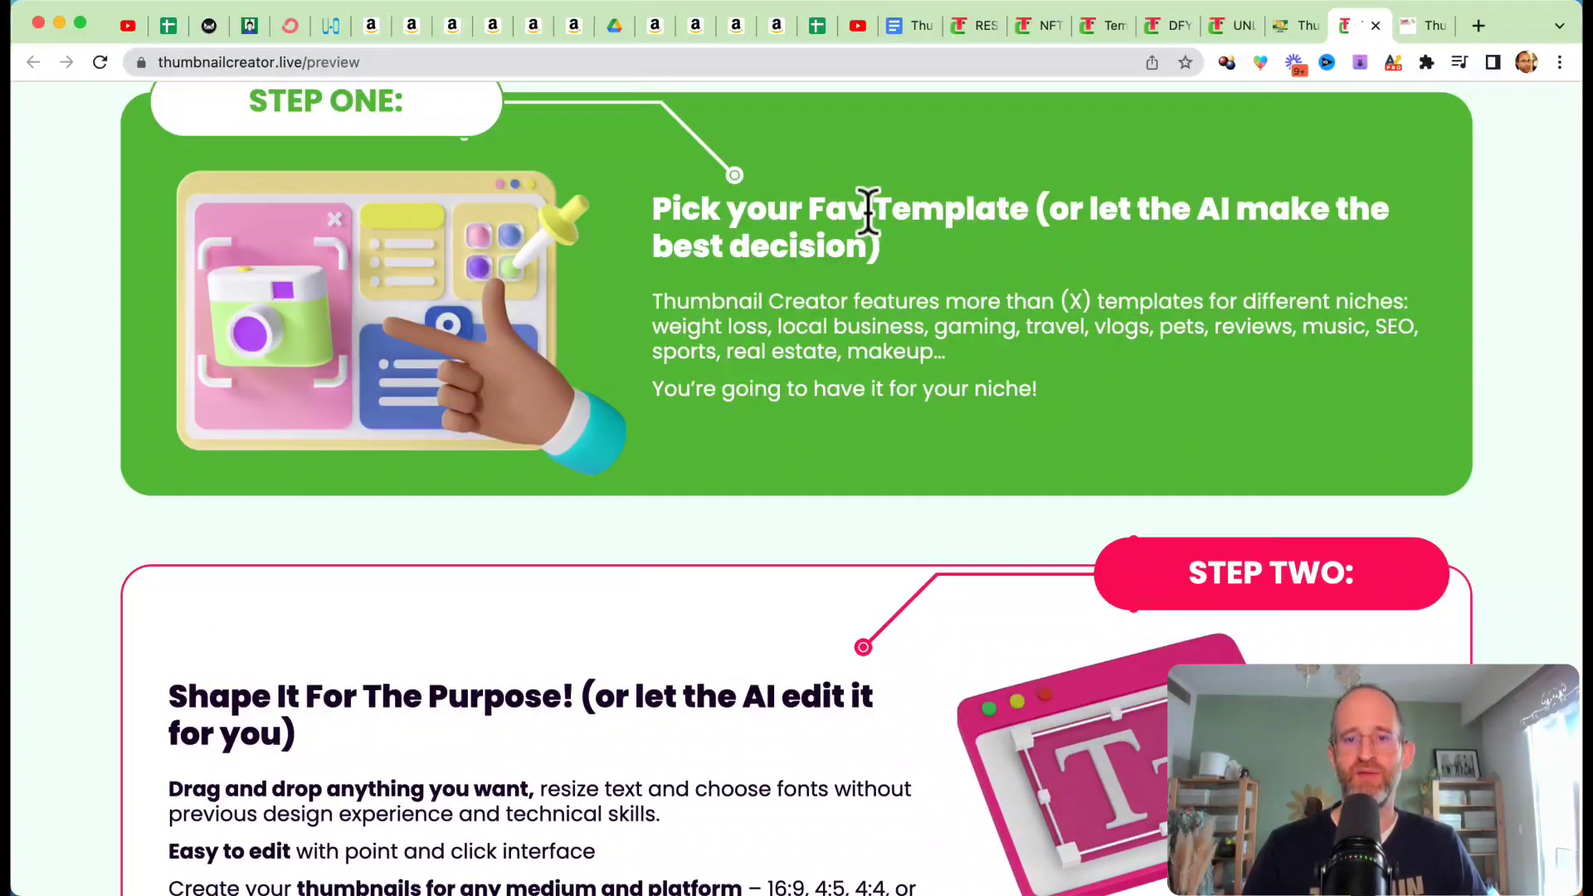
pyautogui.scroll(-1, 1191, 181)
pyautogui.scroll(-5, 1191, 181)
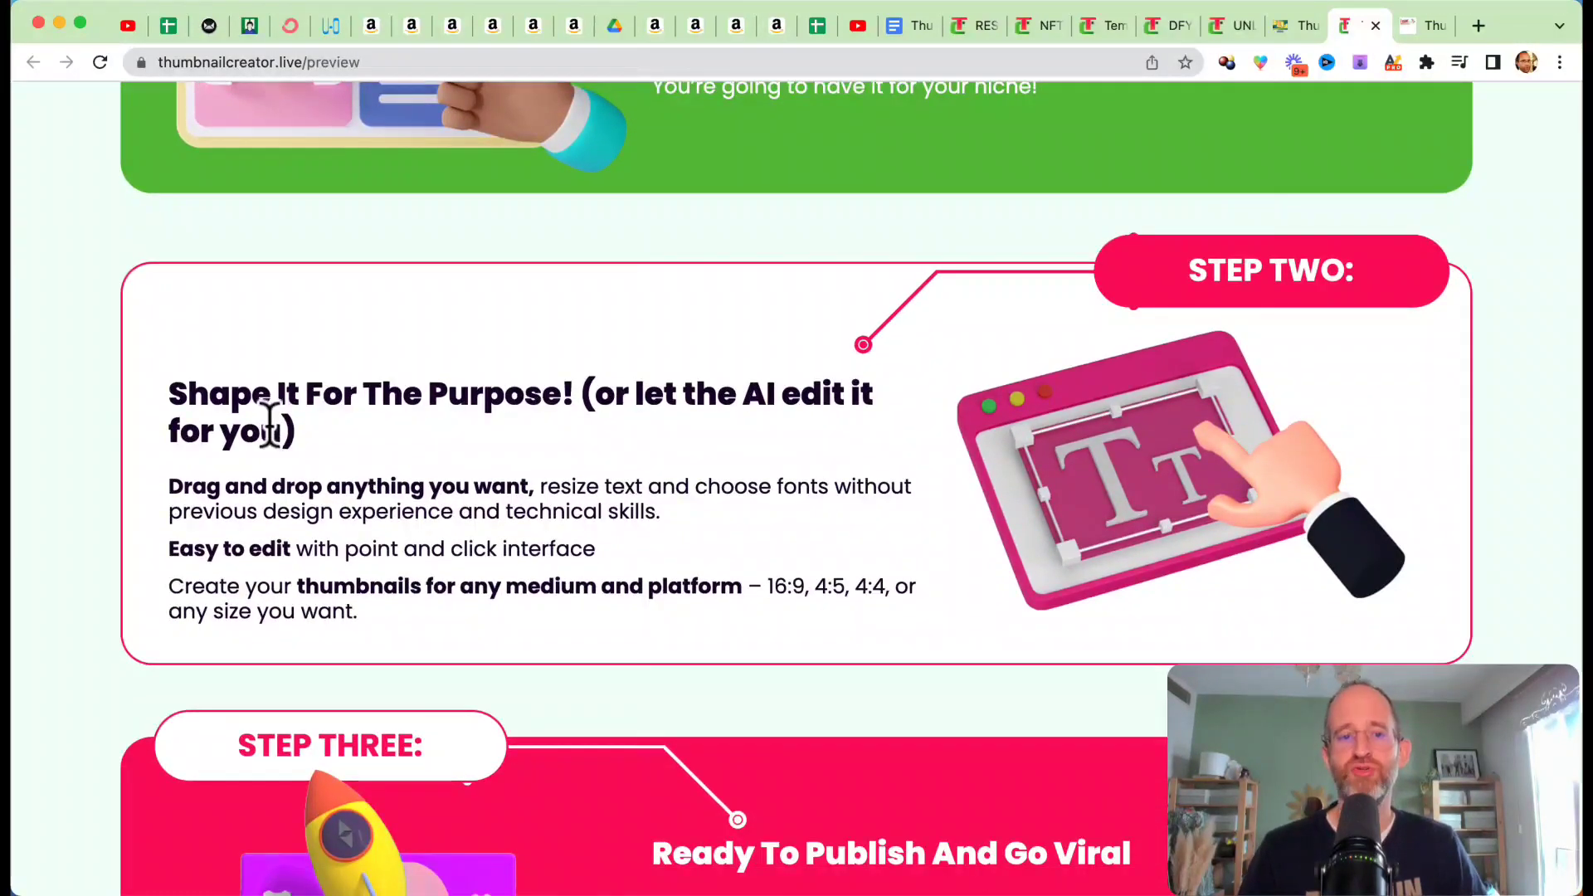
pyautogui.scroll(-5, 851, 365)
pyautogui.scroll(-12, 851, 363)
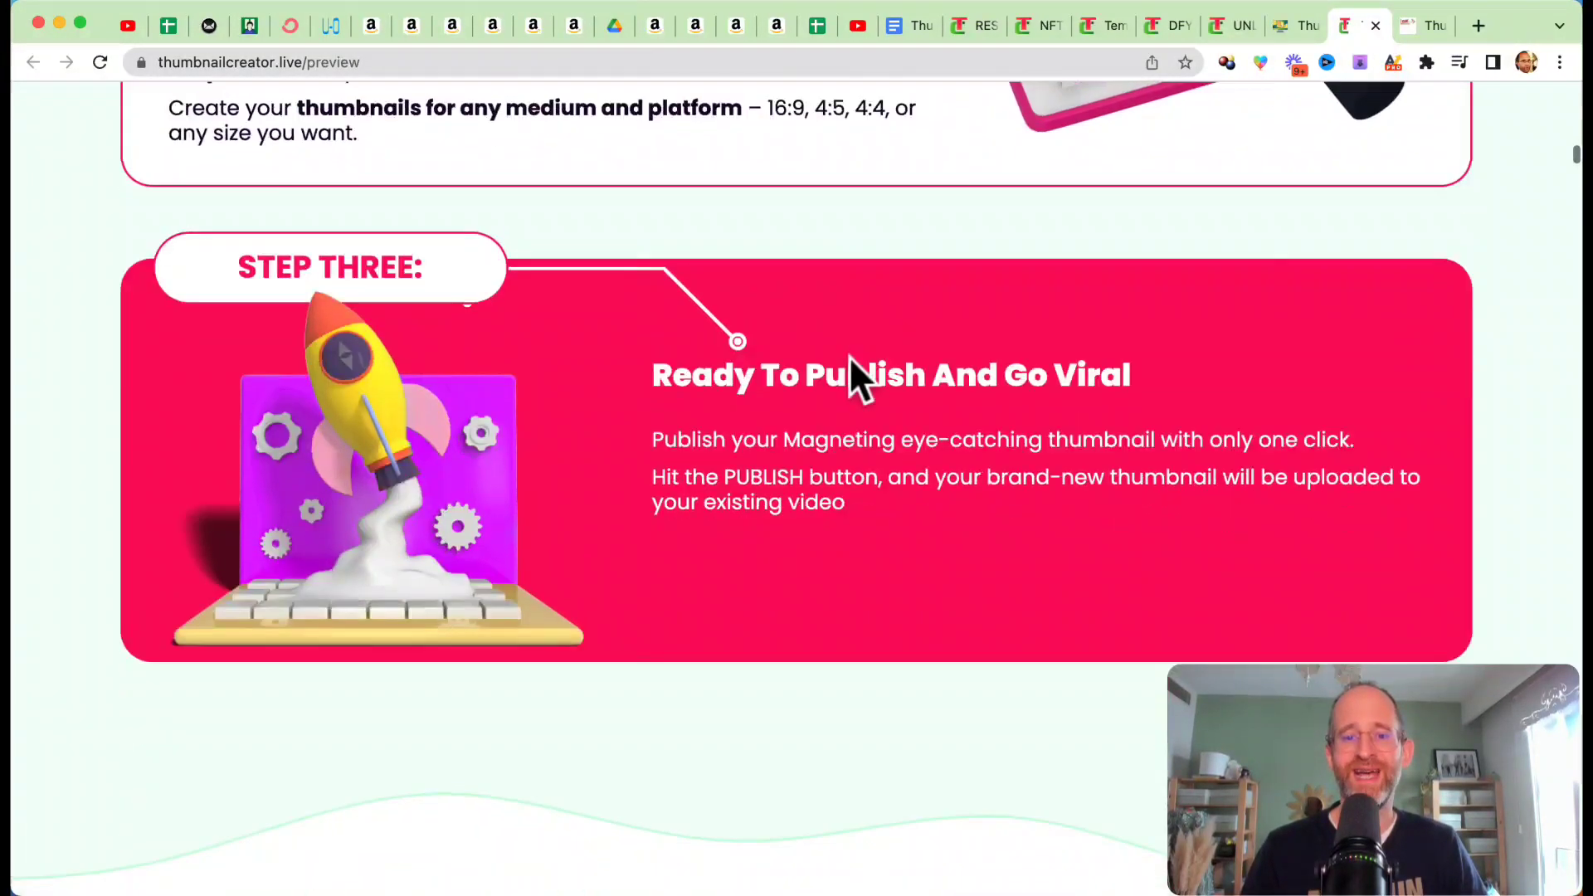
# Step: Examine the thumbnail industry value section and the revenue and pricing comparisons for competitors such as Canva and PicMonkey
pyautogui.scroll(-9, 956, 300)
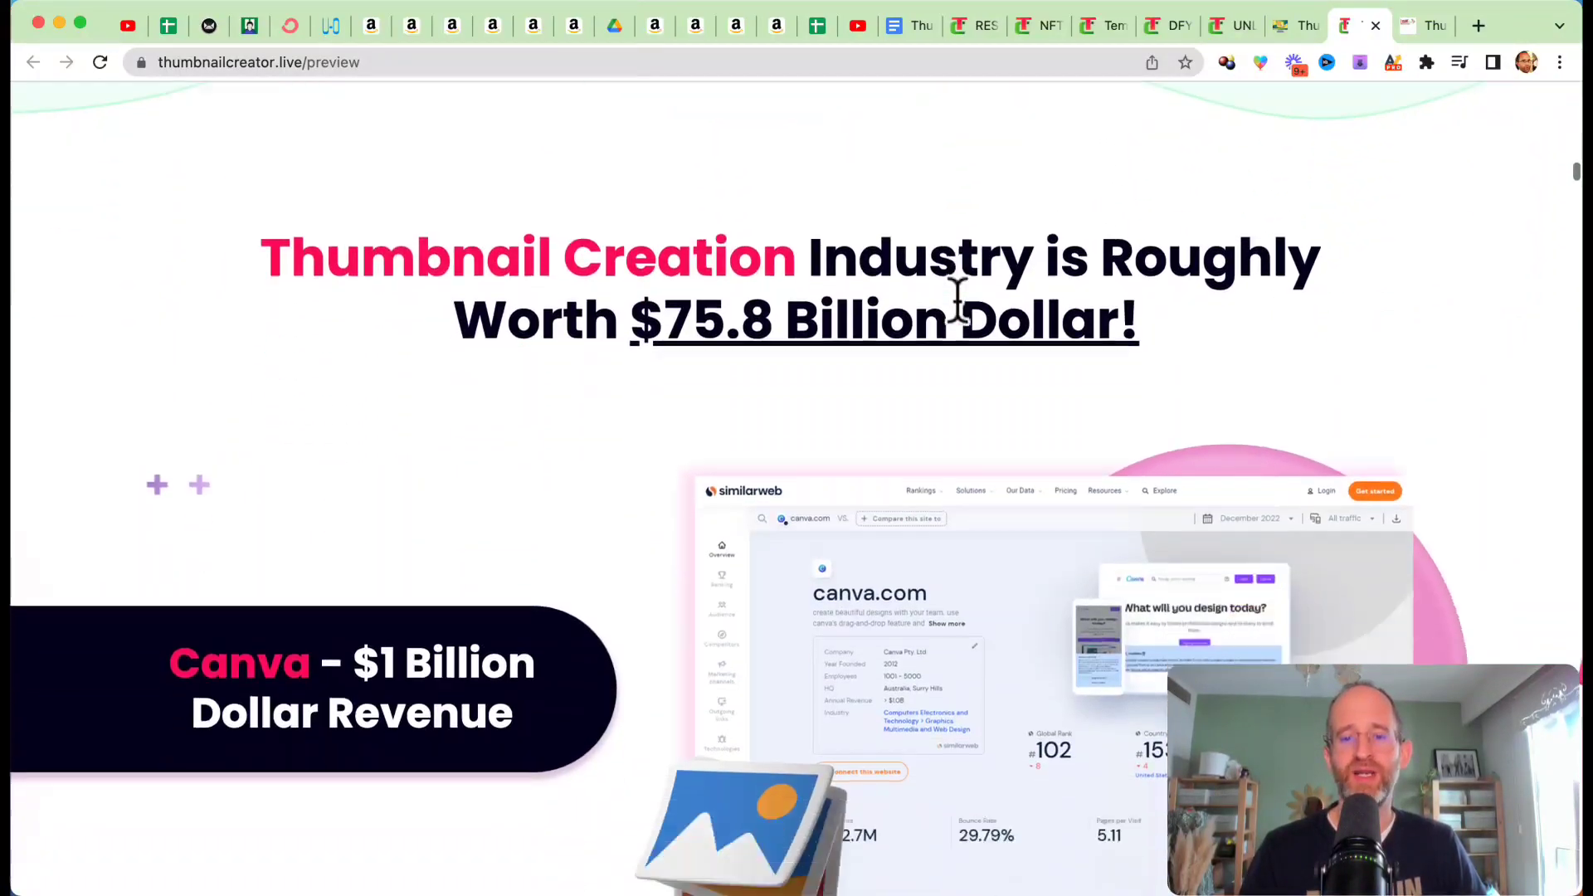
pyautogui.scroll(7, 956, 297)
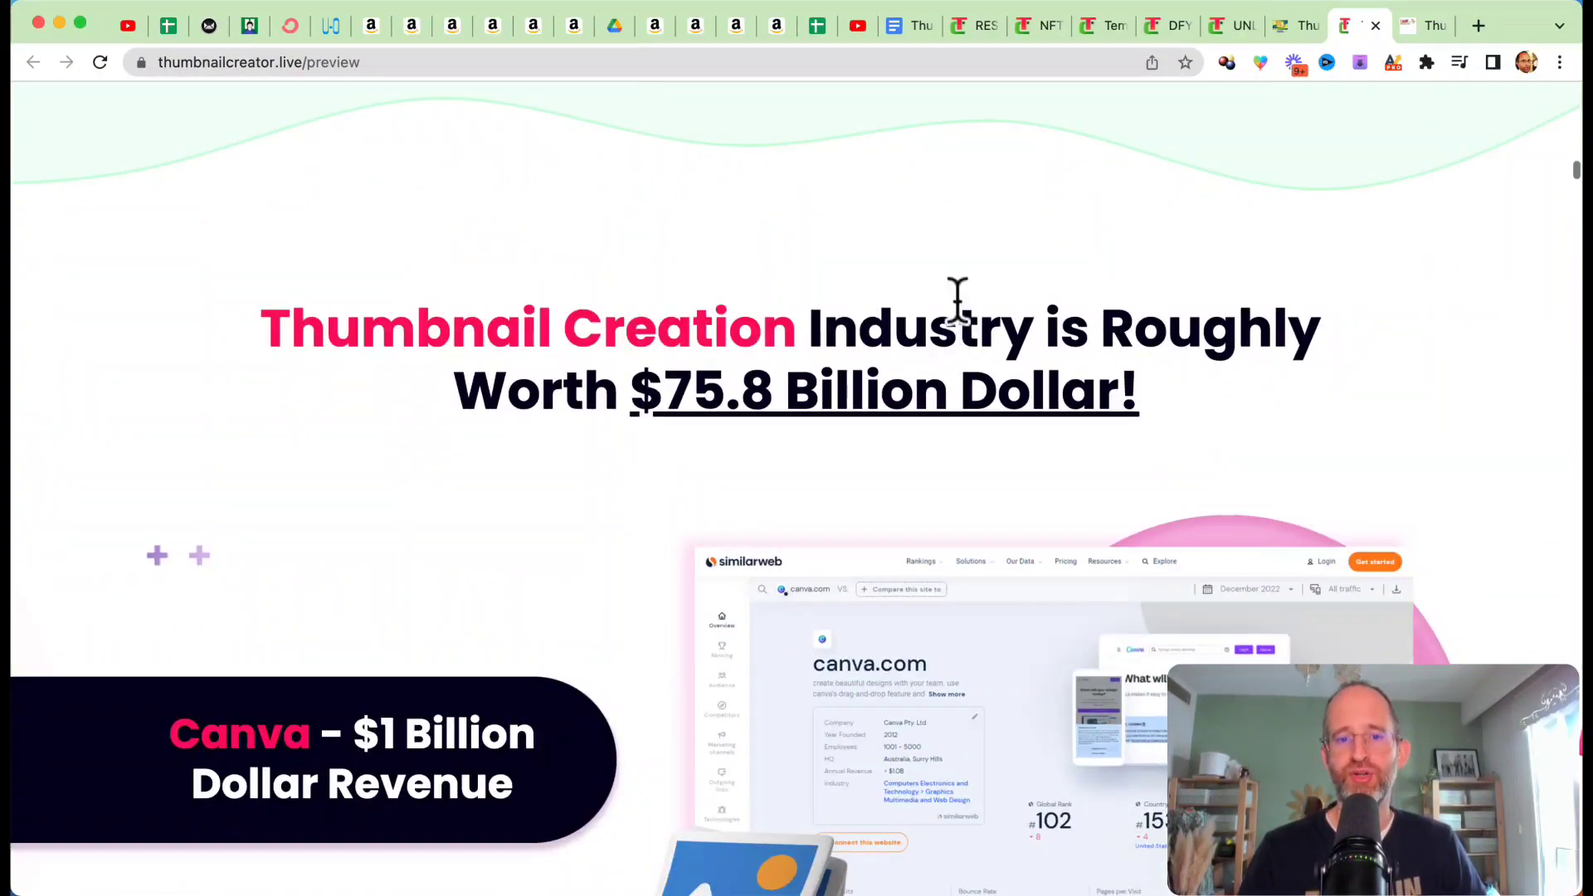
pyautogui.scroll(-3, 1090, 253)
pyautogui.scroll(-3, 1088, 250)
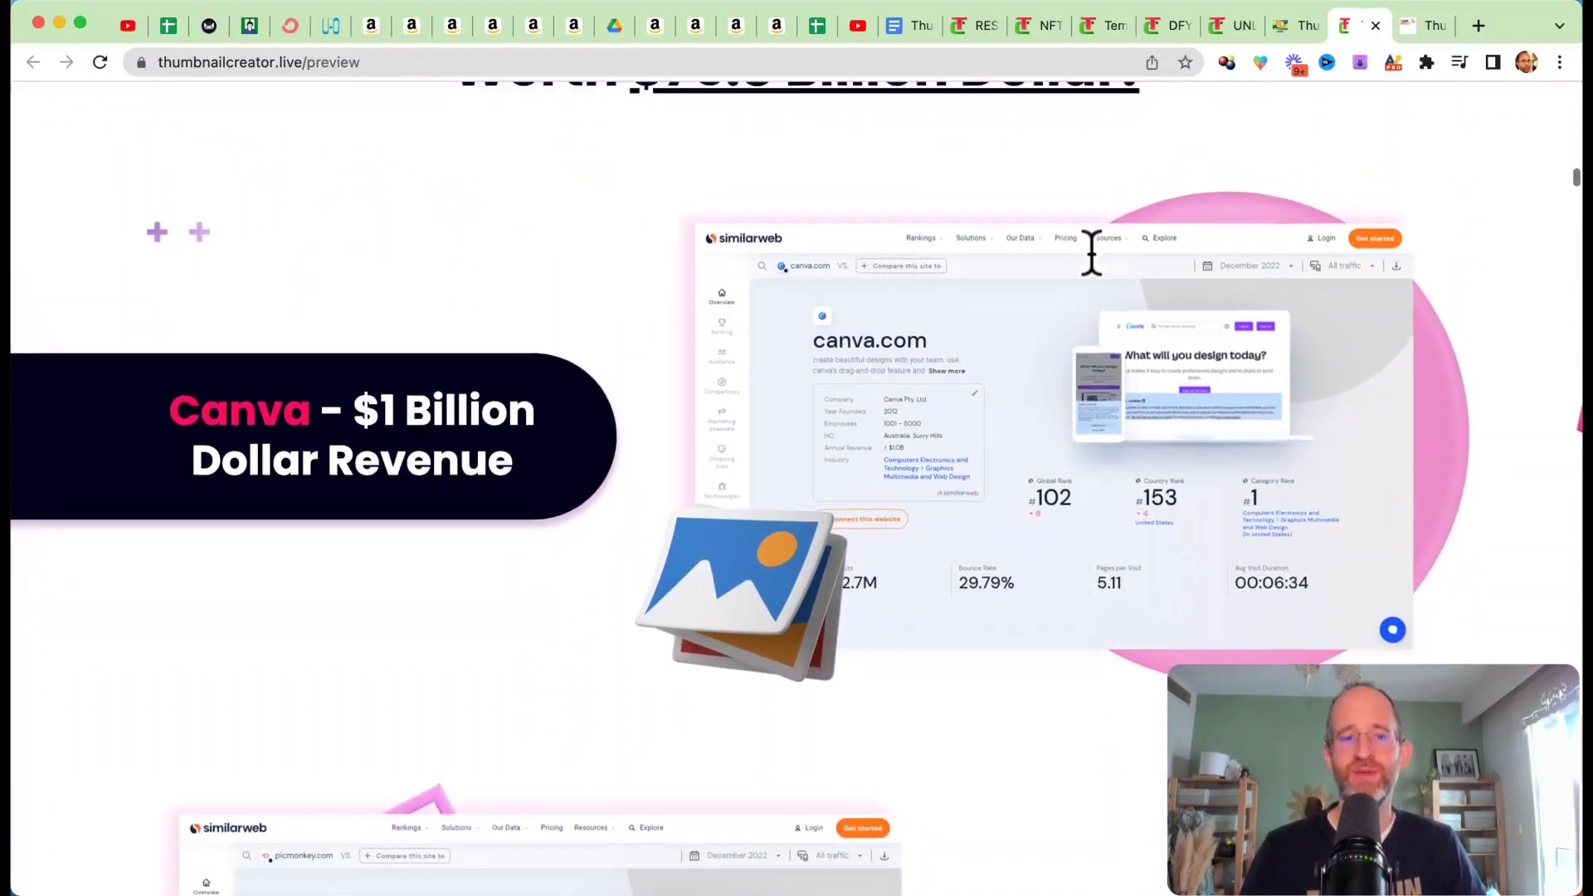
pyautogui.scroll(-6, 1088, 250)
pyautogui.scroll(-20, 1089, 251)
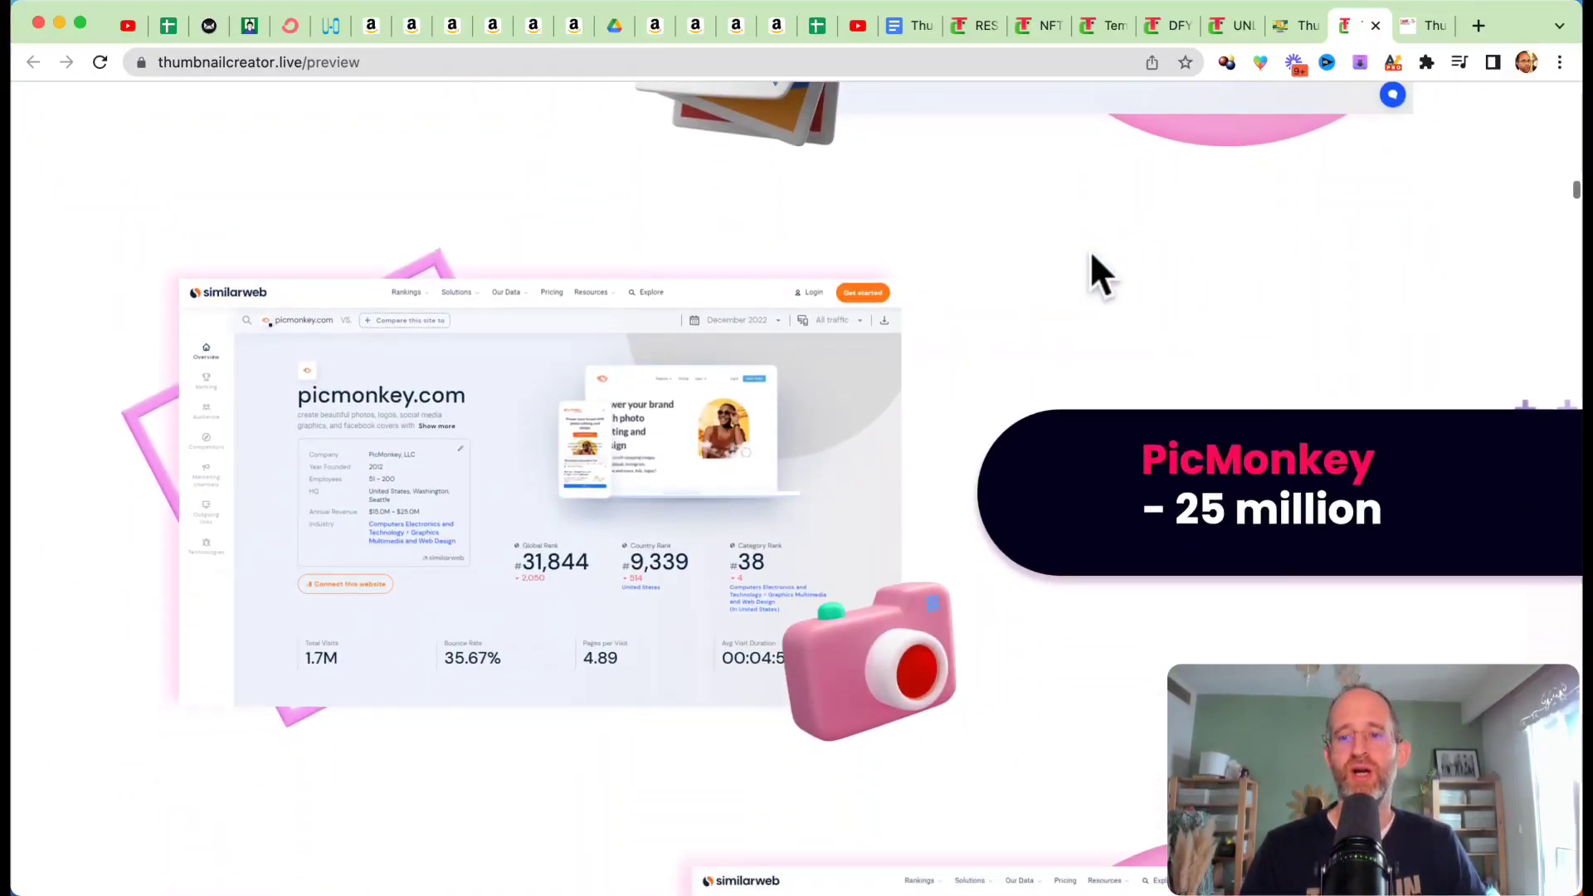
pyautogui.scroll(-18, 1088, 250)
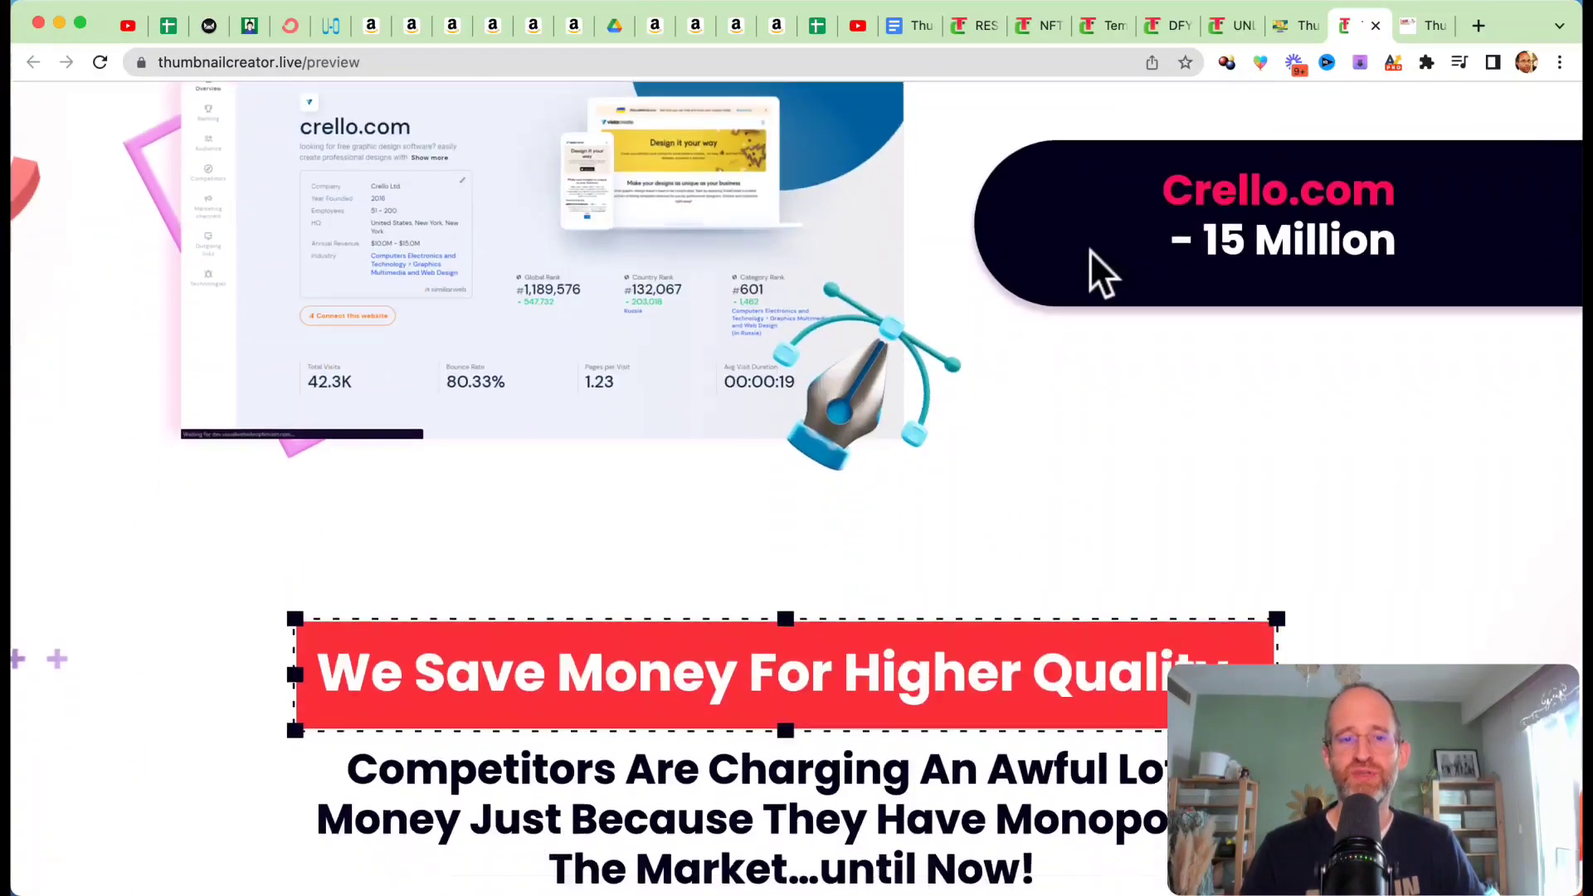
pyautogui.scroll(-20, 1088, 250)
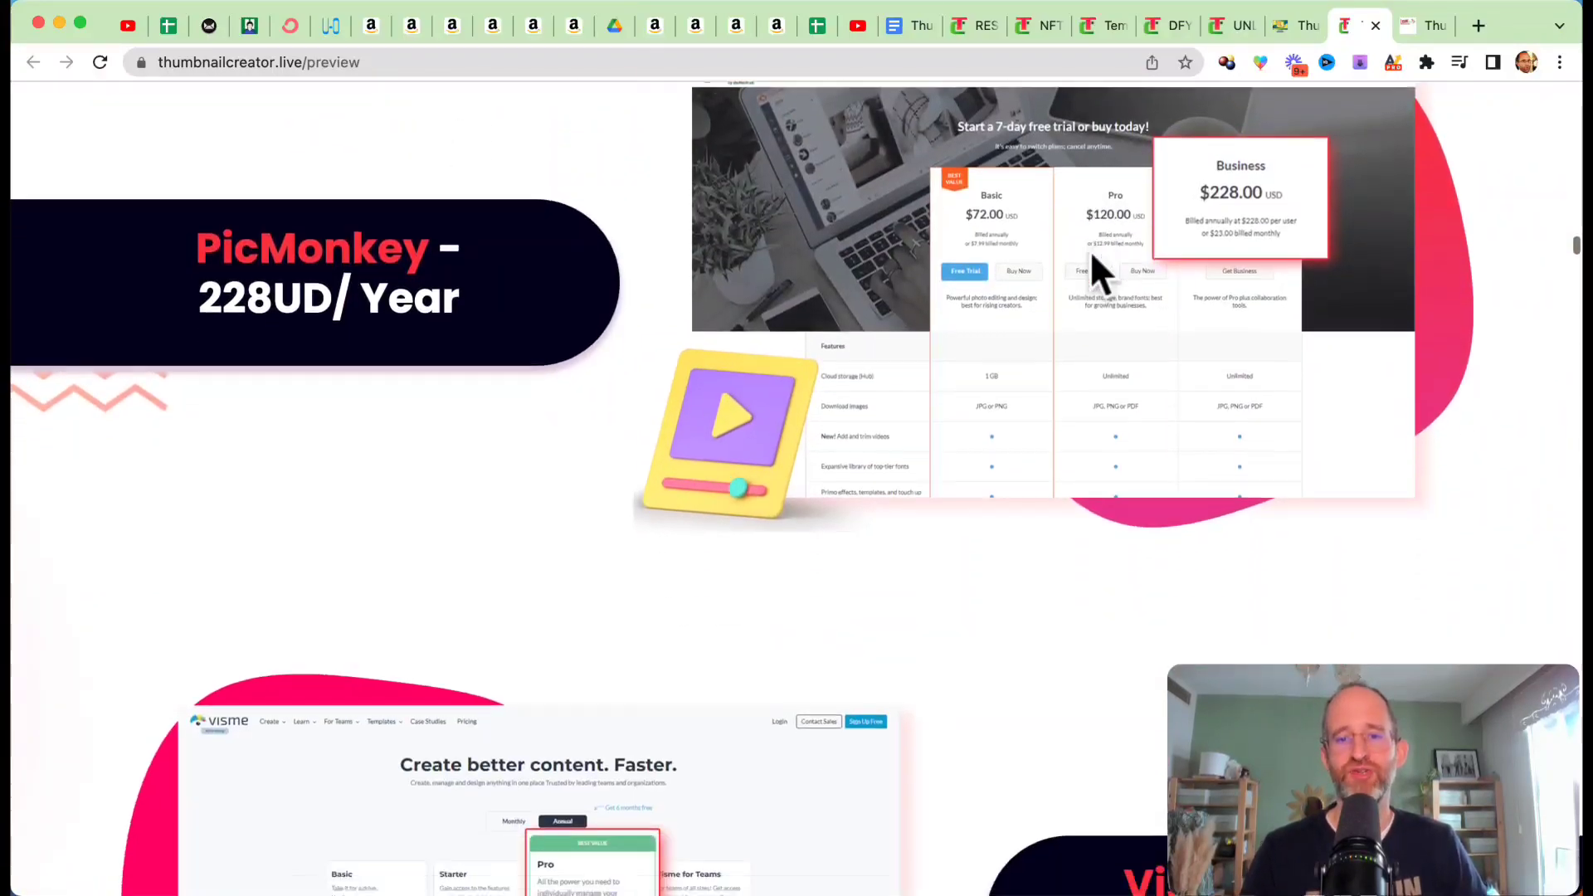
# Step: Skim the software features explanation, the testimonials and the facts about thumbnails on the sales page
pyautogui.scroll(-20, 1089, 251)
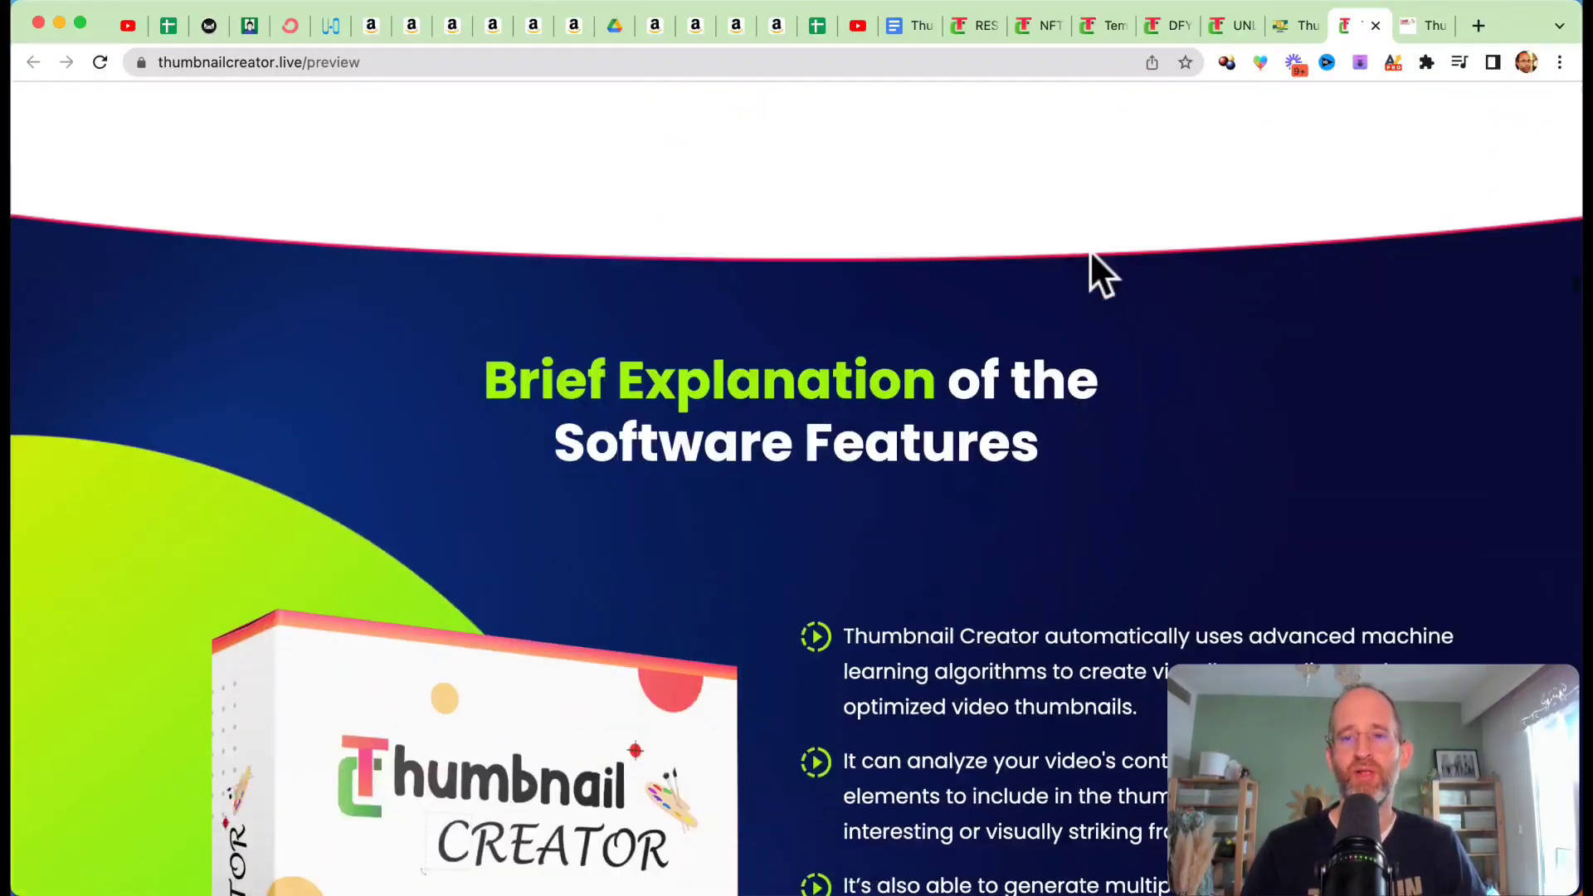
pyautogui.scroll(-20, 1090, 250)
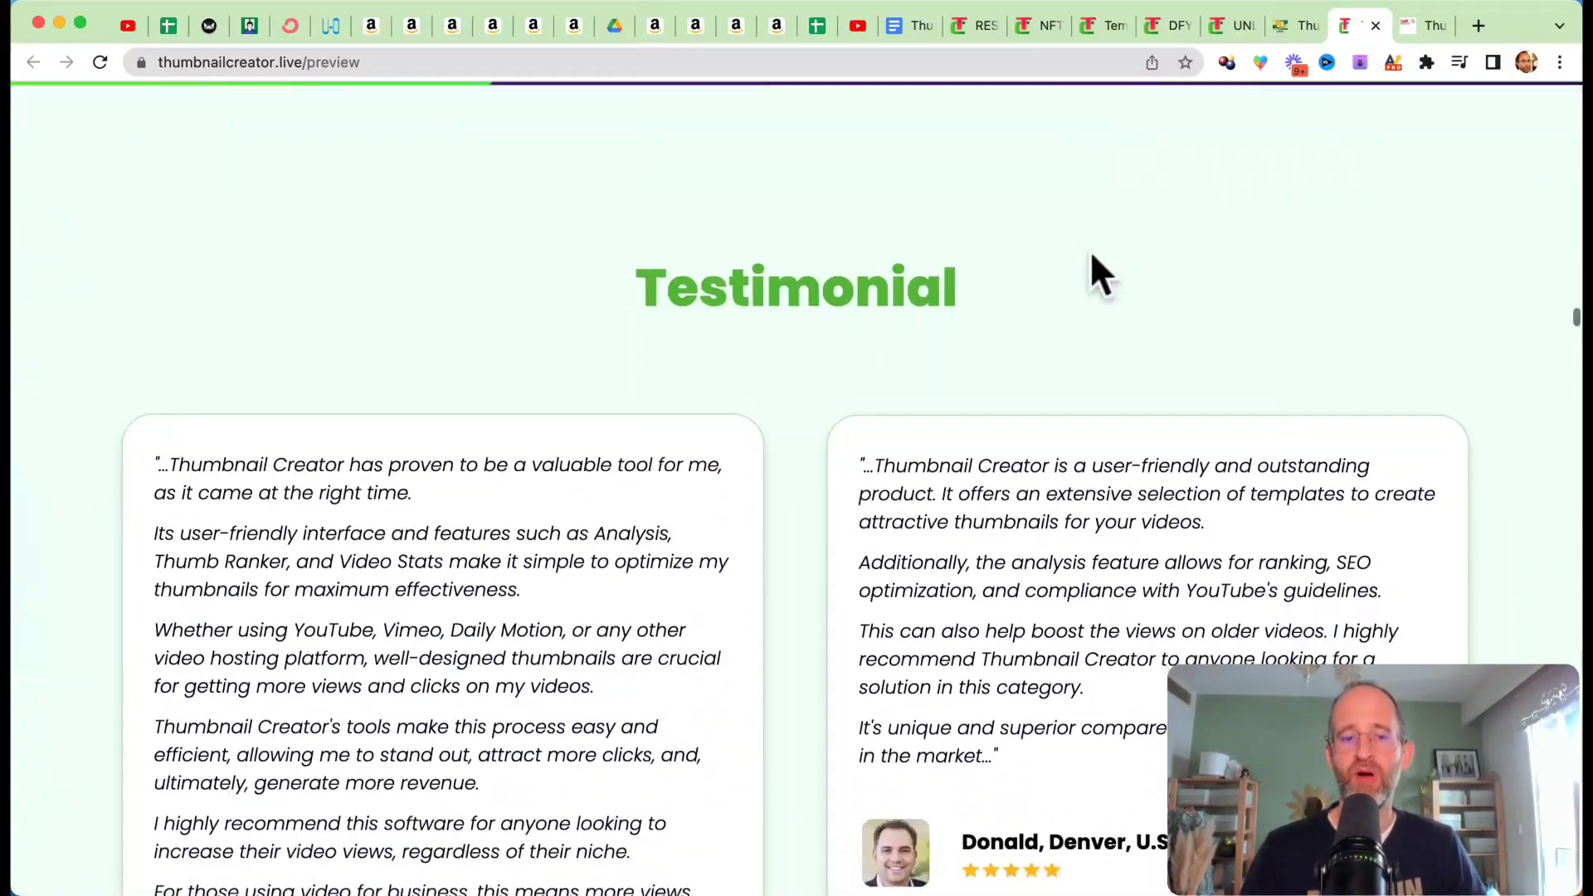
pyautogui.scroll(-20, 1090, 254)
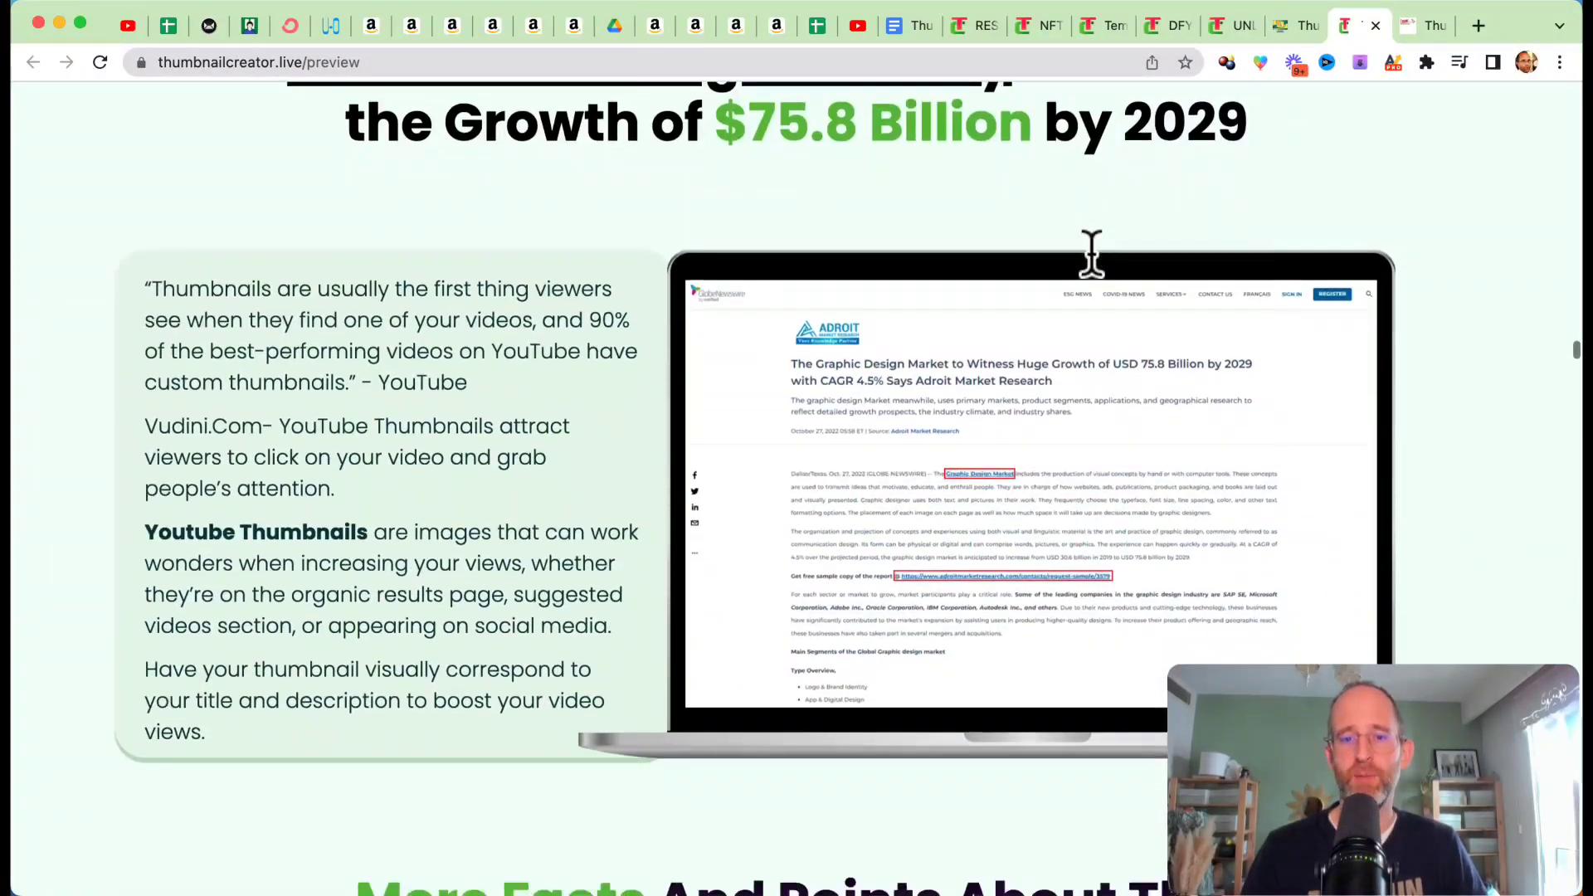
pyautogui.scroll(-19, 1088, 250)
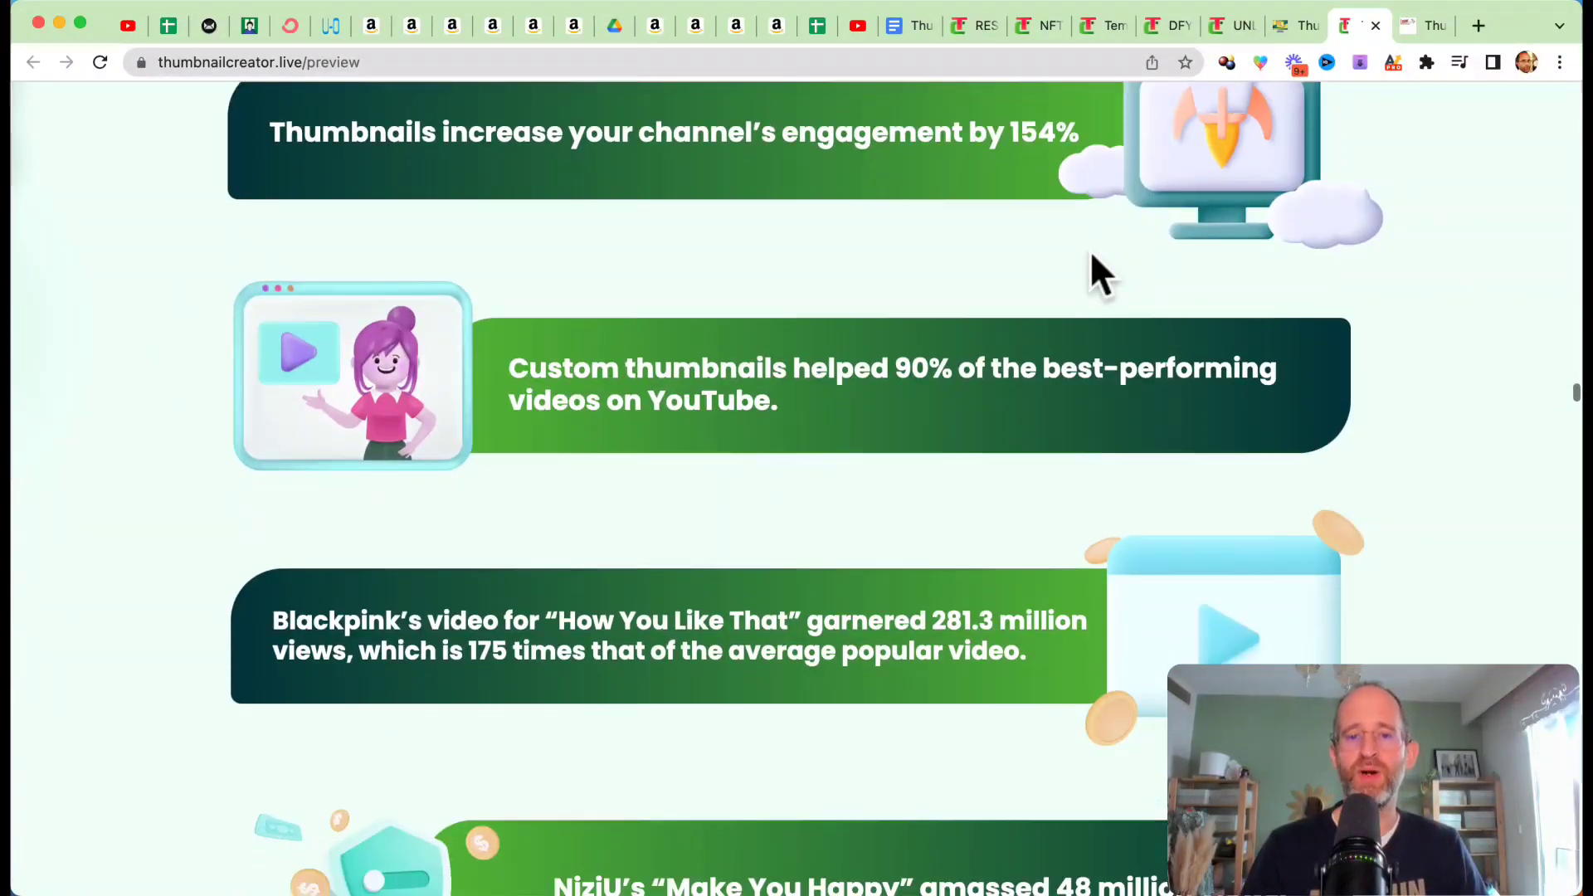
pyautogui.scroll(-20, 1088, 251)
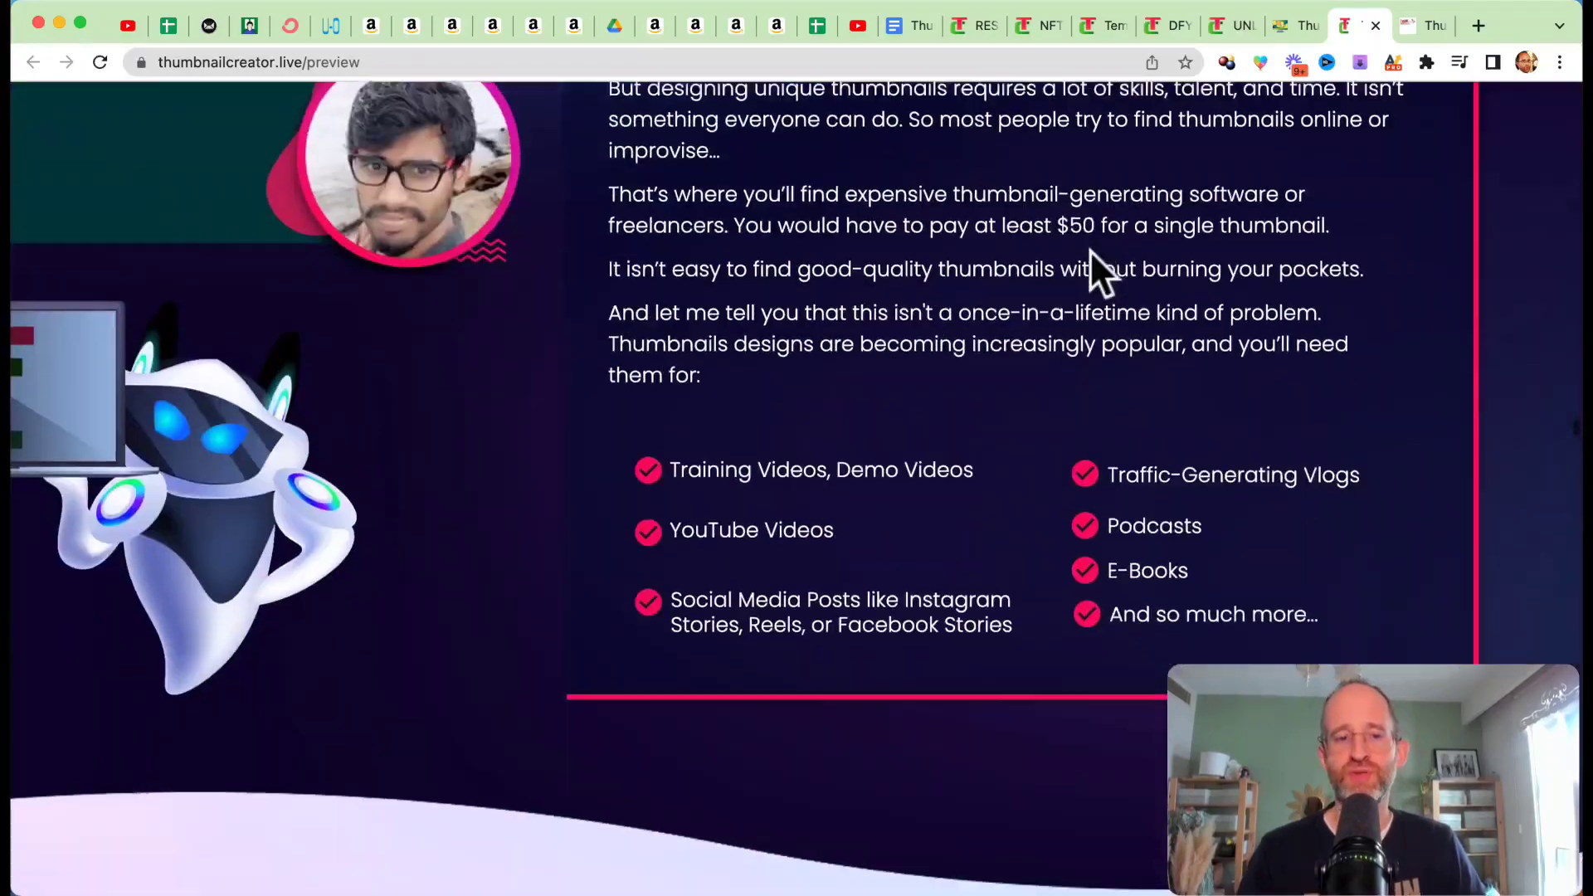
# Step: Examine the section on freelancer costs with the Fiverr thumbnail design price examples
pyautogui.scroll(-3, 1089, 251)
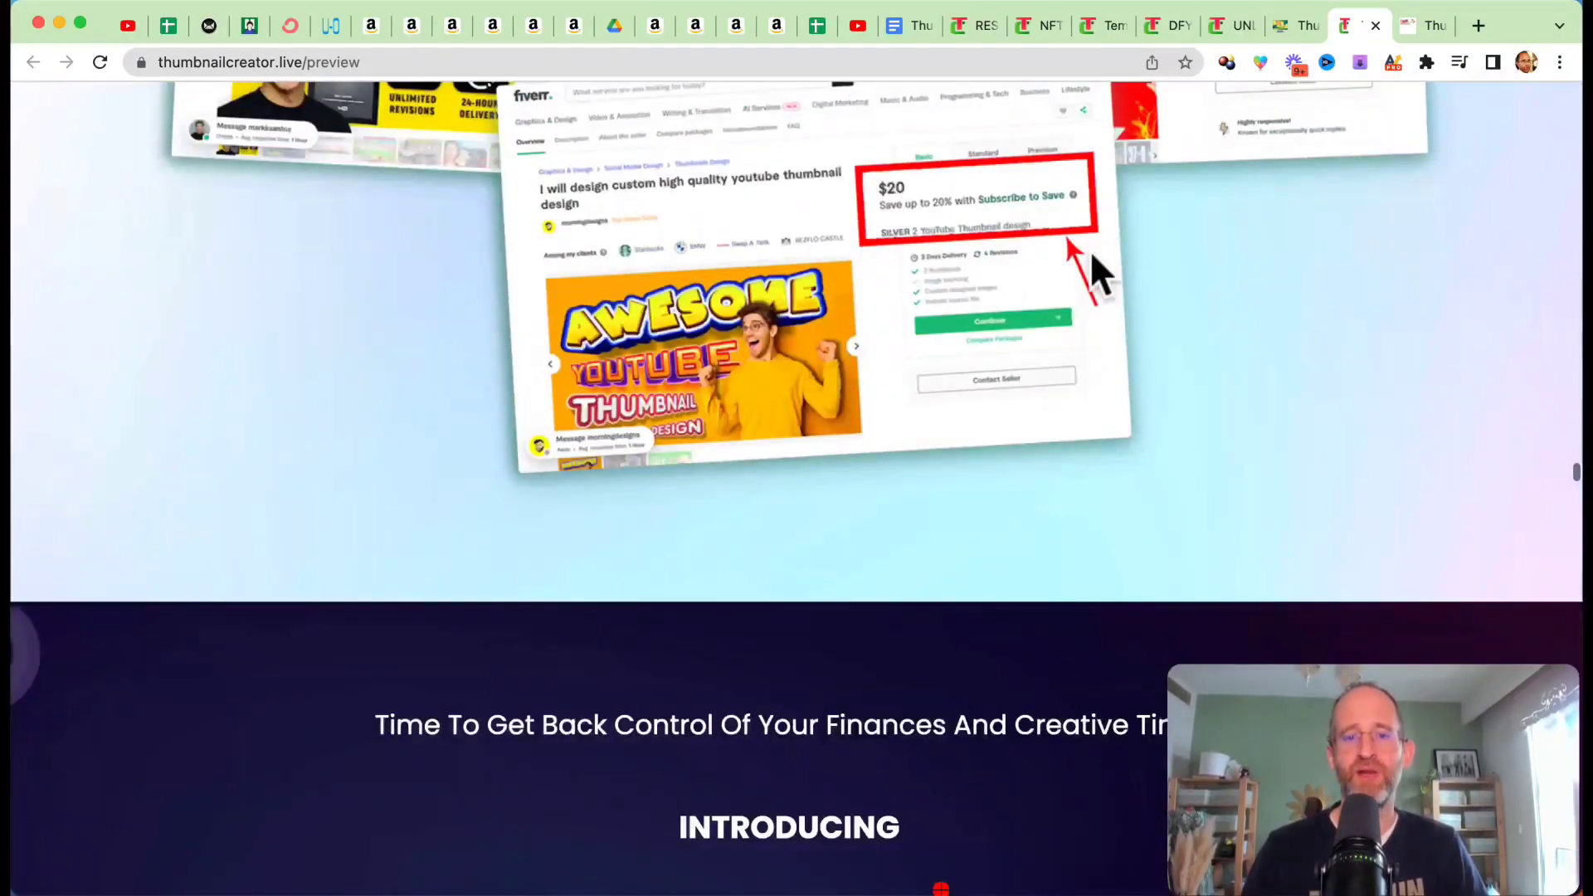
pyautogui.scroll(15, 1088, 251)
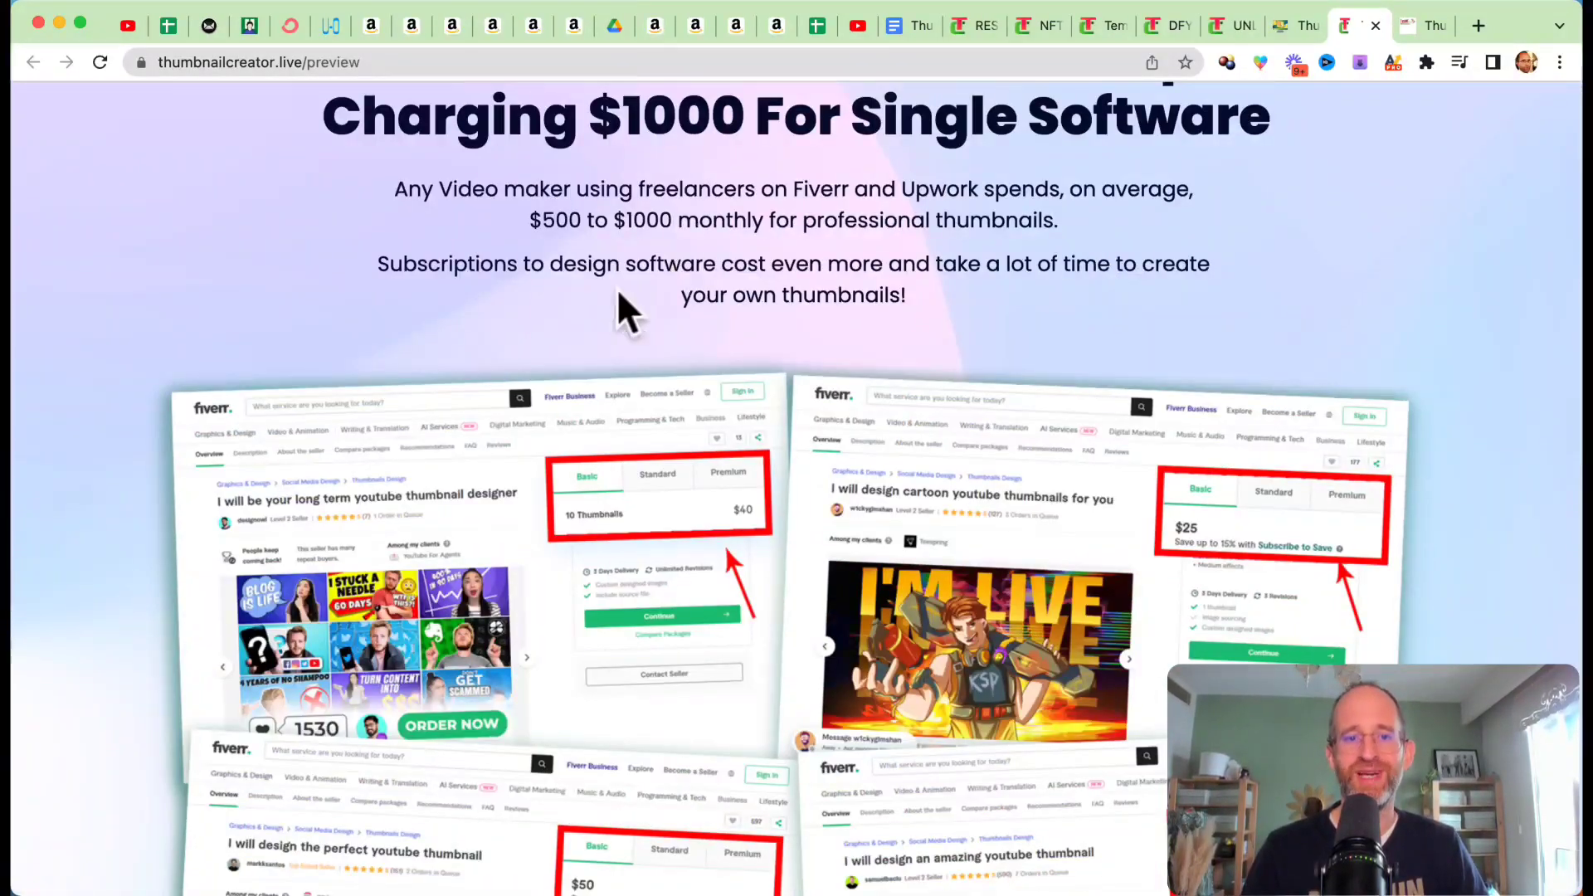
pyautogui.scroll(-11, 534, 402)
pyautogui.scroll(-15, 519, 383)
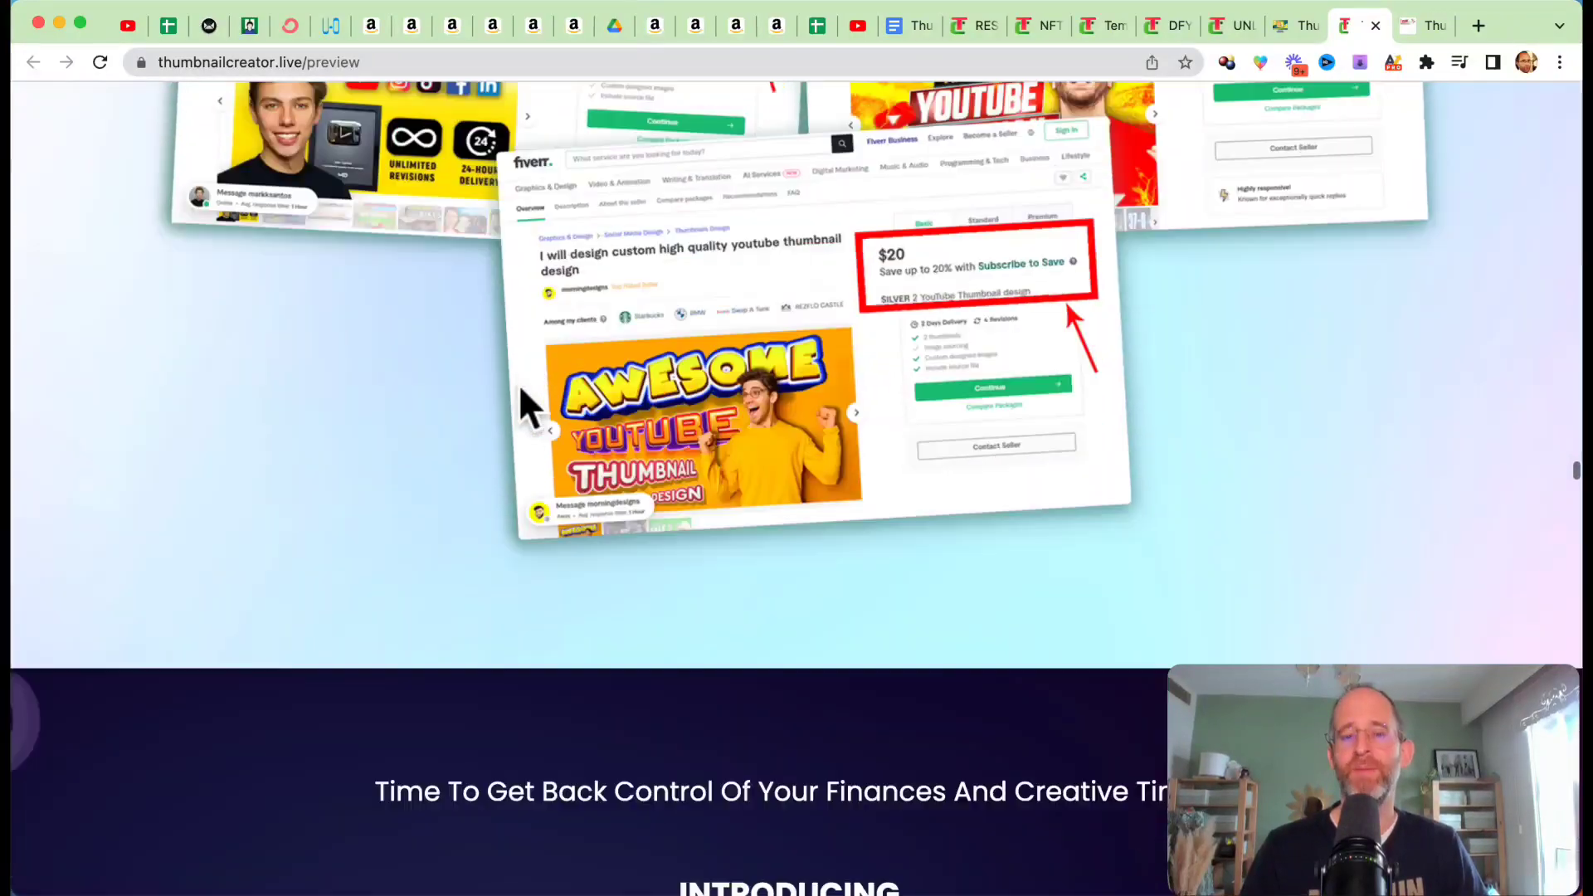
# Step: Look over the demo video section and the cards showing what the thumbnails can be used for
pyautogui.scroll(-15, 519, 385)
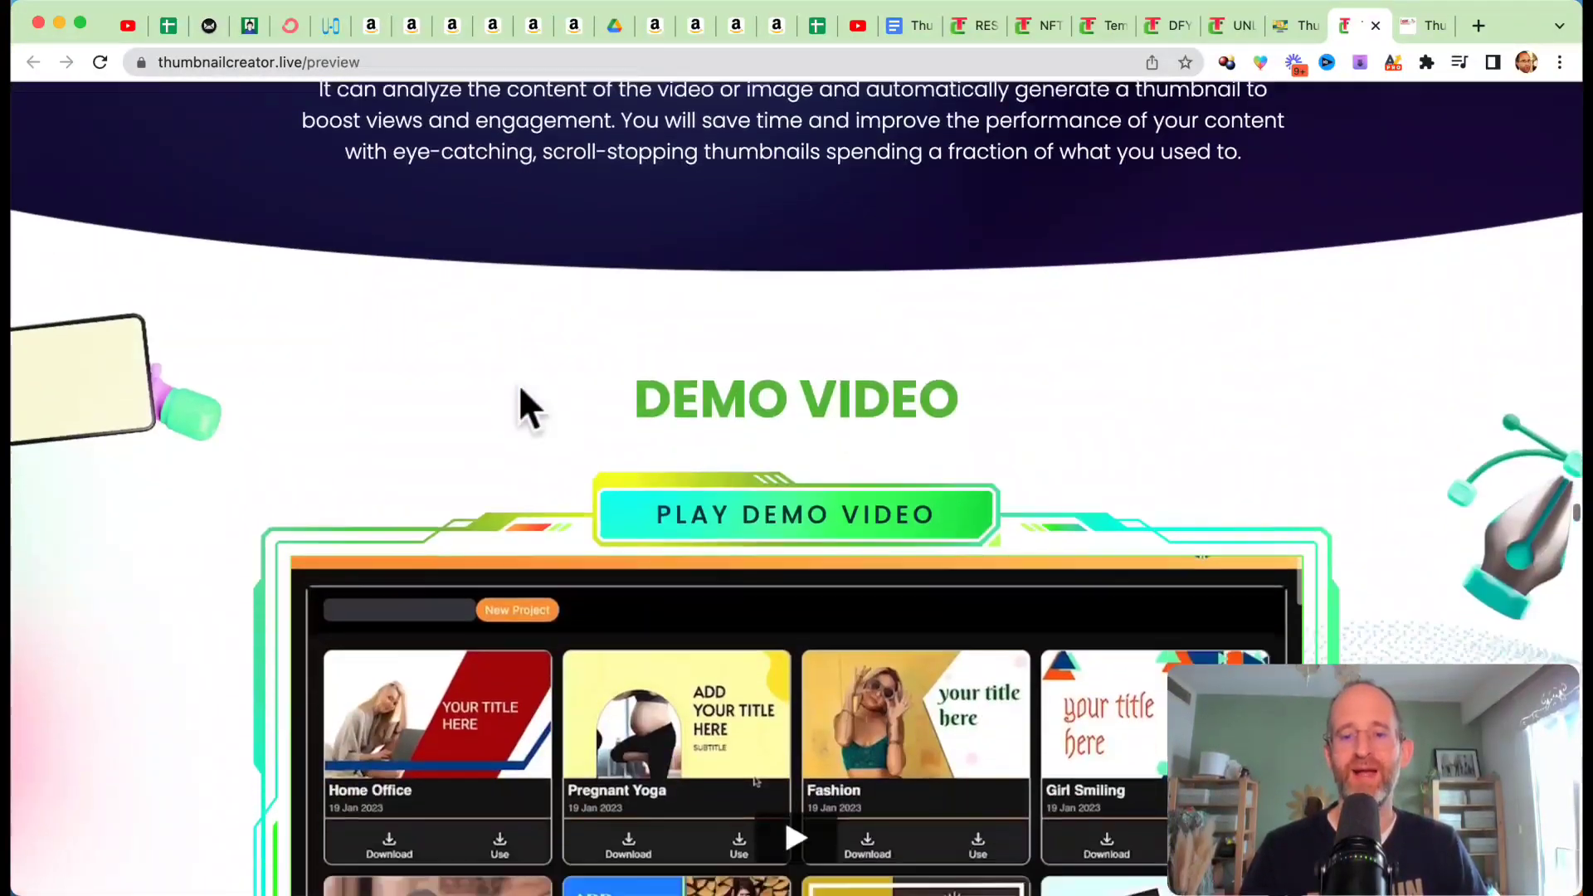
pyautogui.scroll(-15, 995, 630)
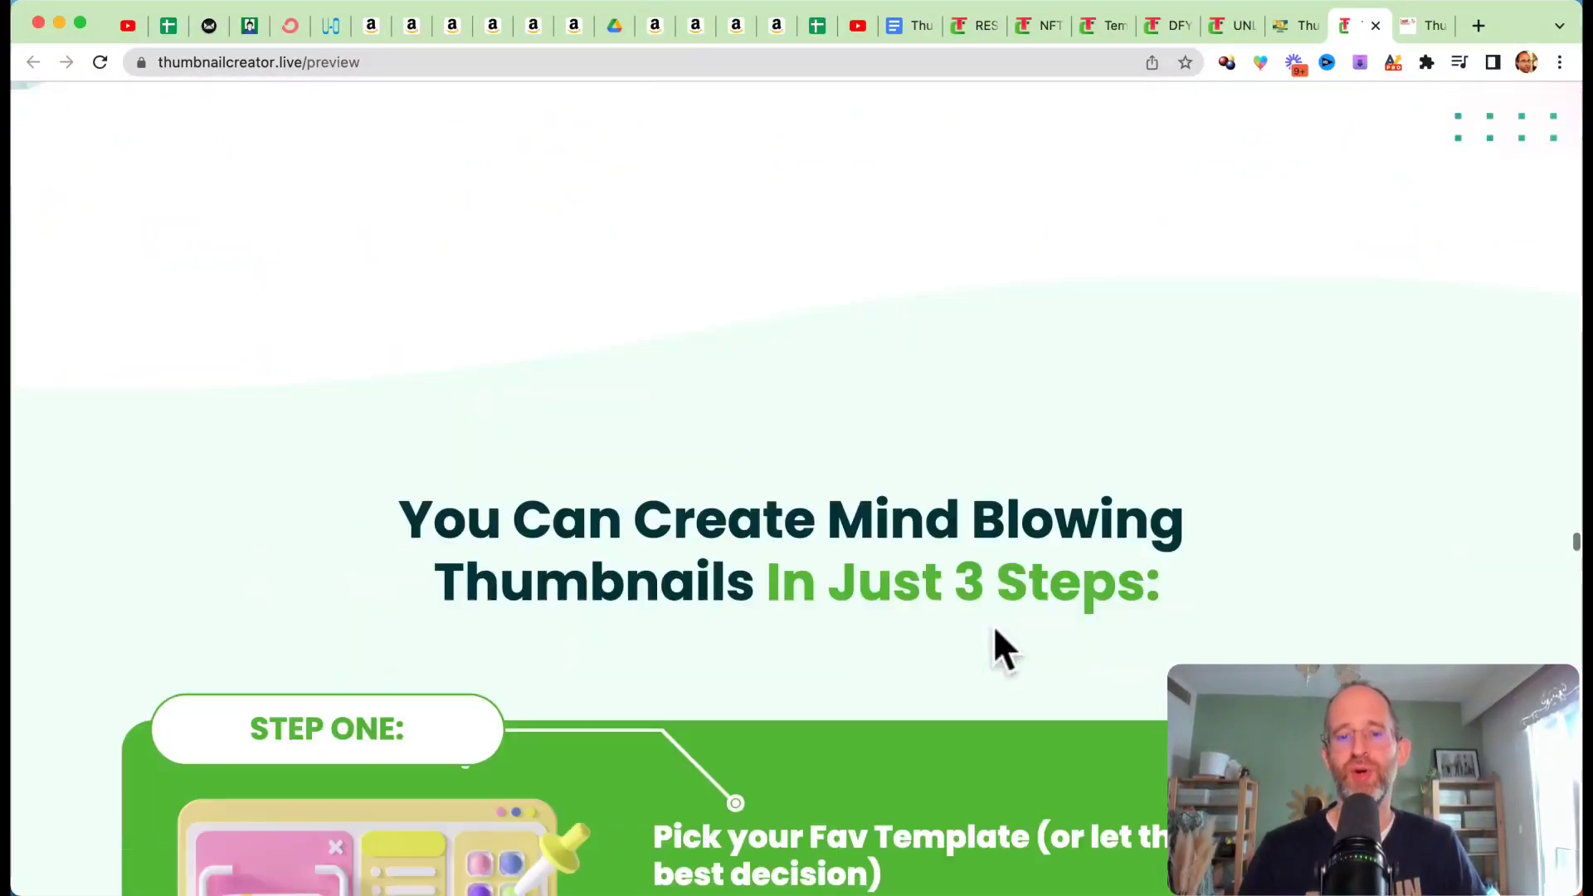
pyautogui.scroll(-20, 1004, 650)
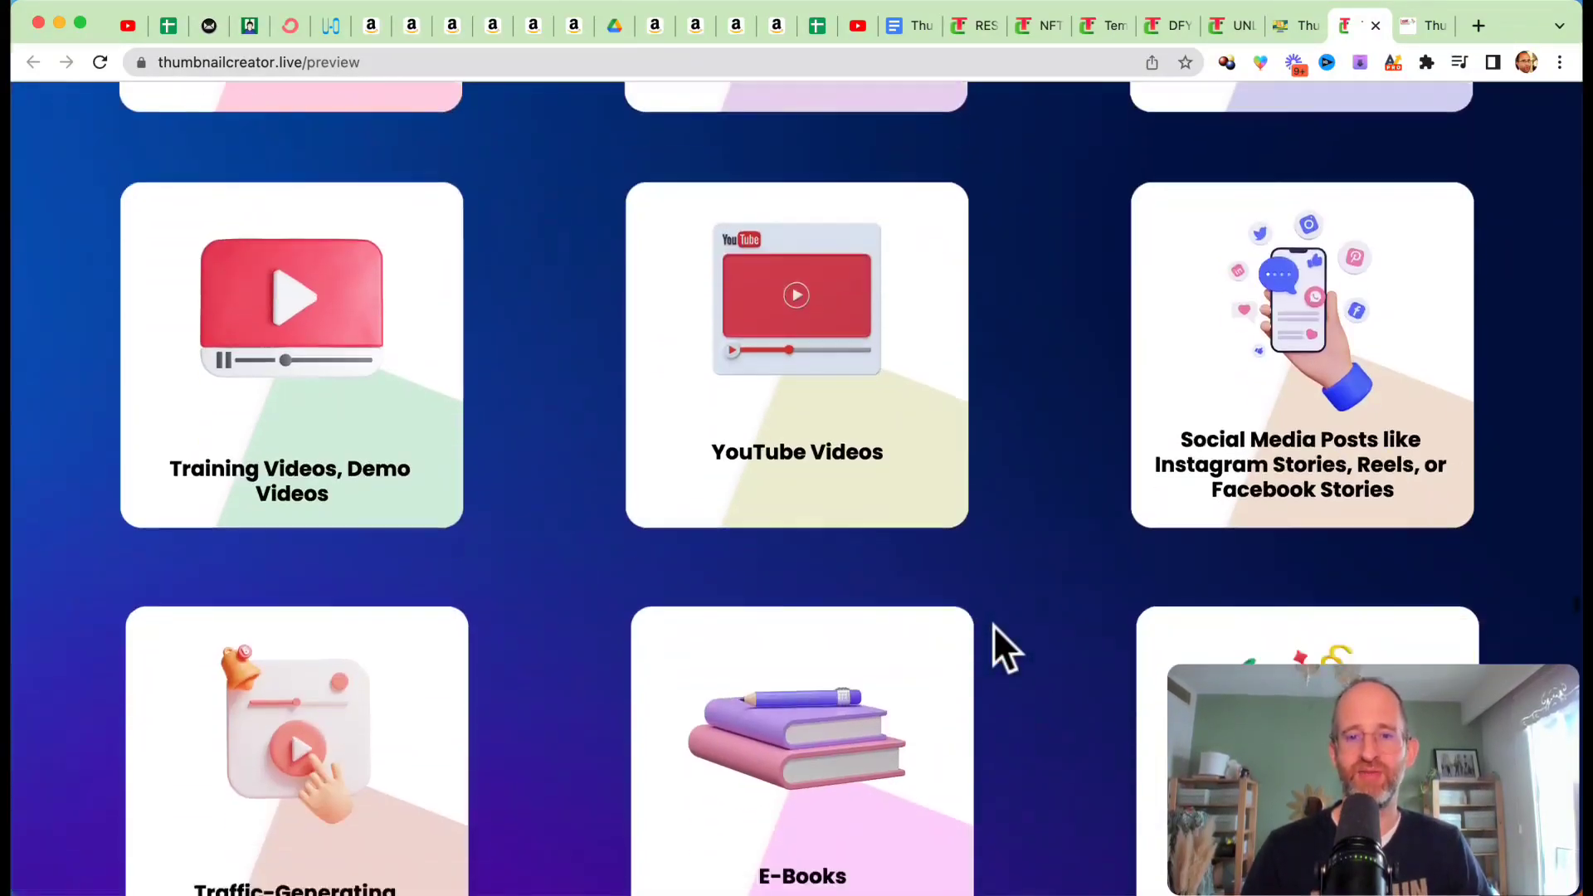
# Step: Review the comparison table covering price, license, ease of use, copyright and the other criteria against competing tools
pyautogui.scroll(-5, 993, 625)
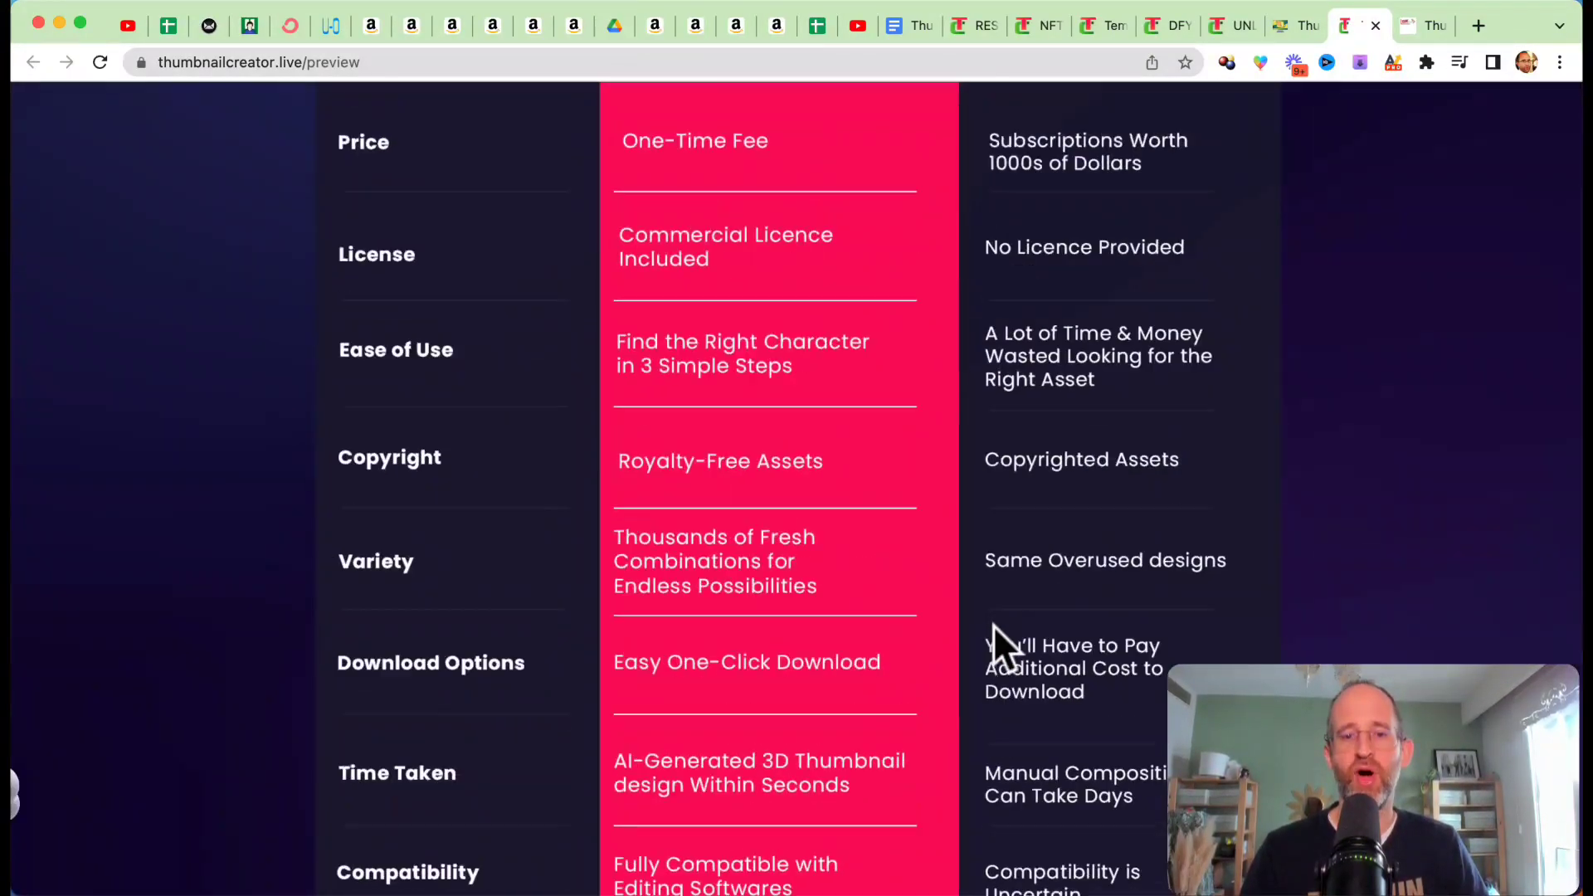
pyautogui.scroll(5, 995, 647)
pyautogui.scroll(-6, 996, 647)
pyautogui.scroll(-15, 996, 647)
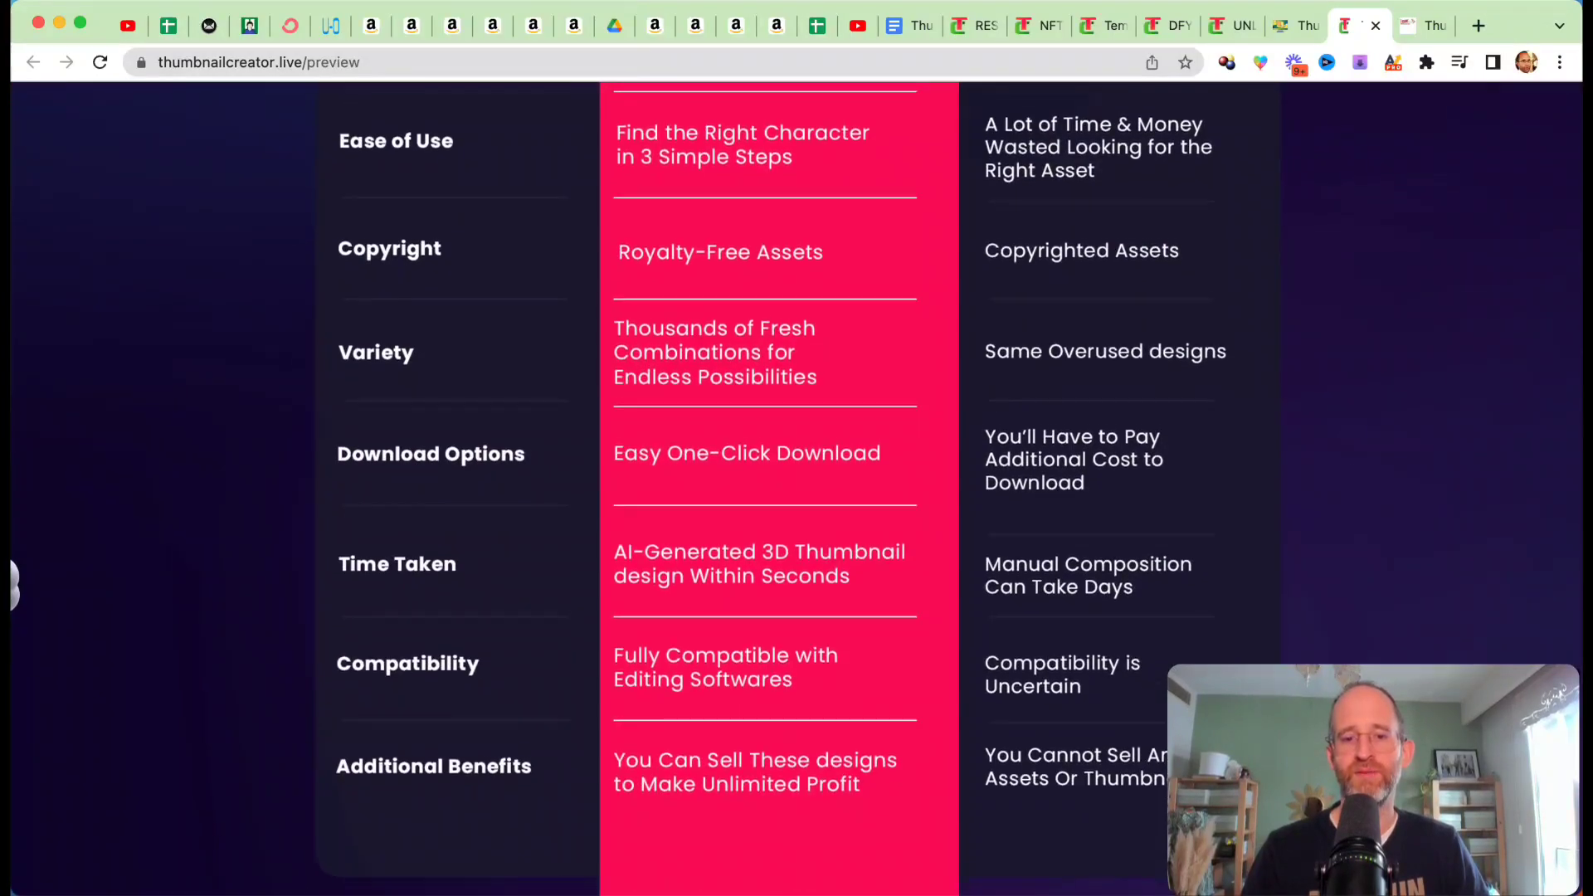
# Step: Look through the vendor's numbered bonuses, including PuzzleProfitz, KingPin and 100k Traffic, up to the recap section
pyautogui.scroll(-12, 1269, 656)
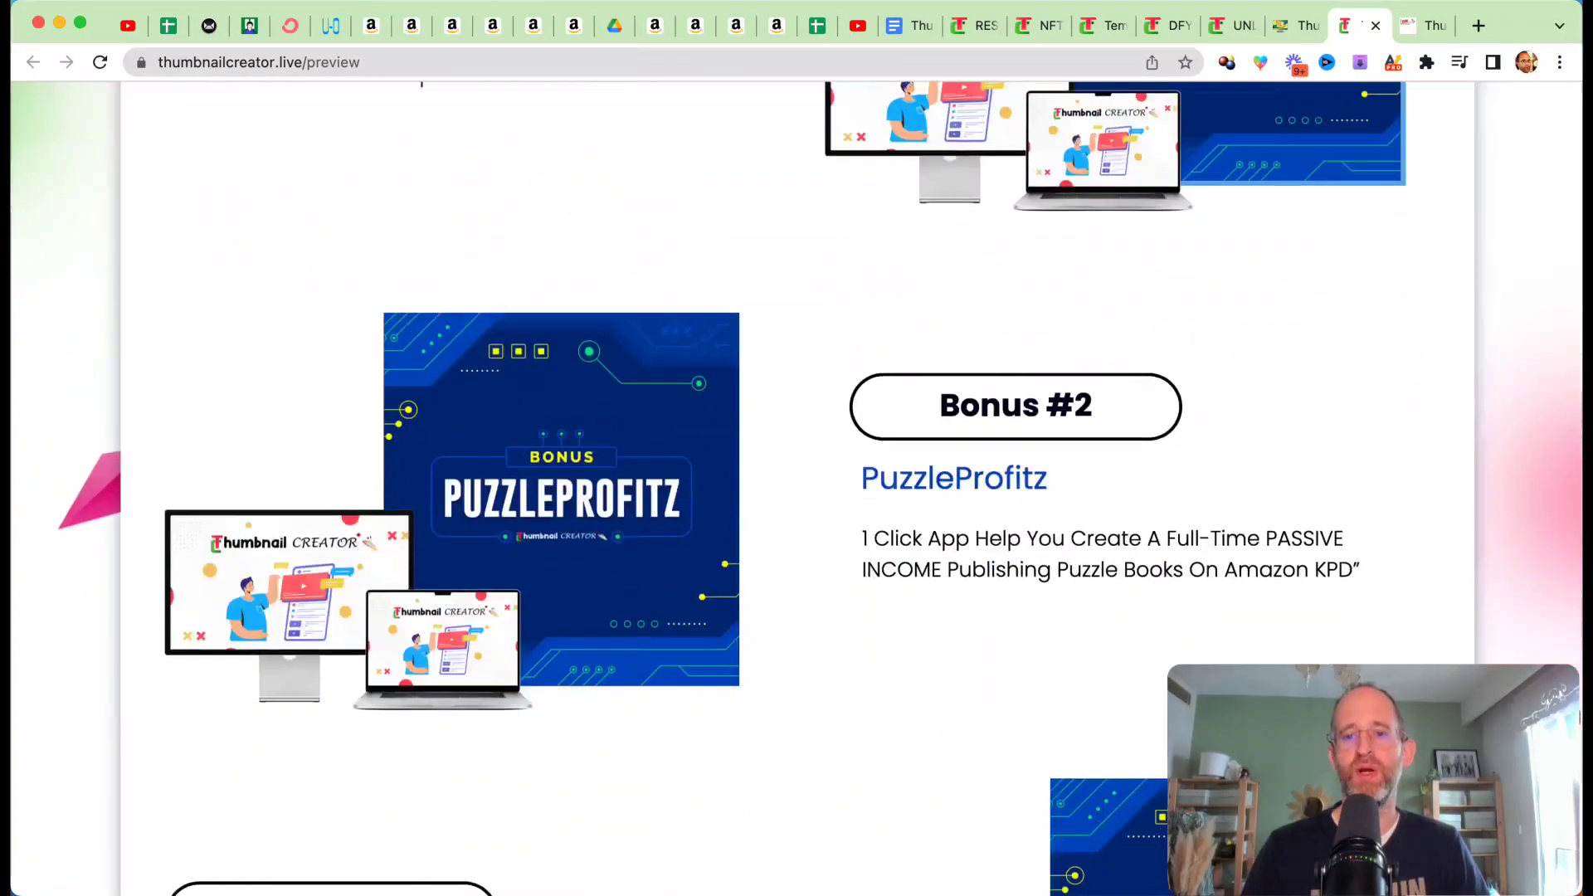
pyautogui.scroll(-14, 1269, 655)
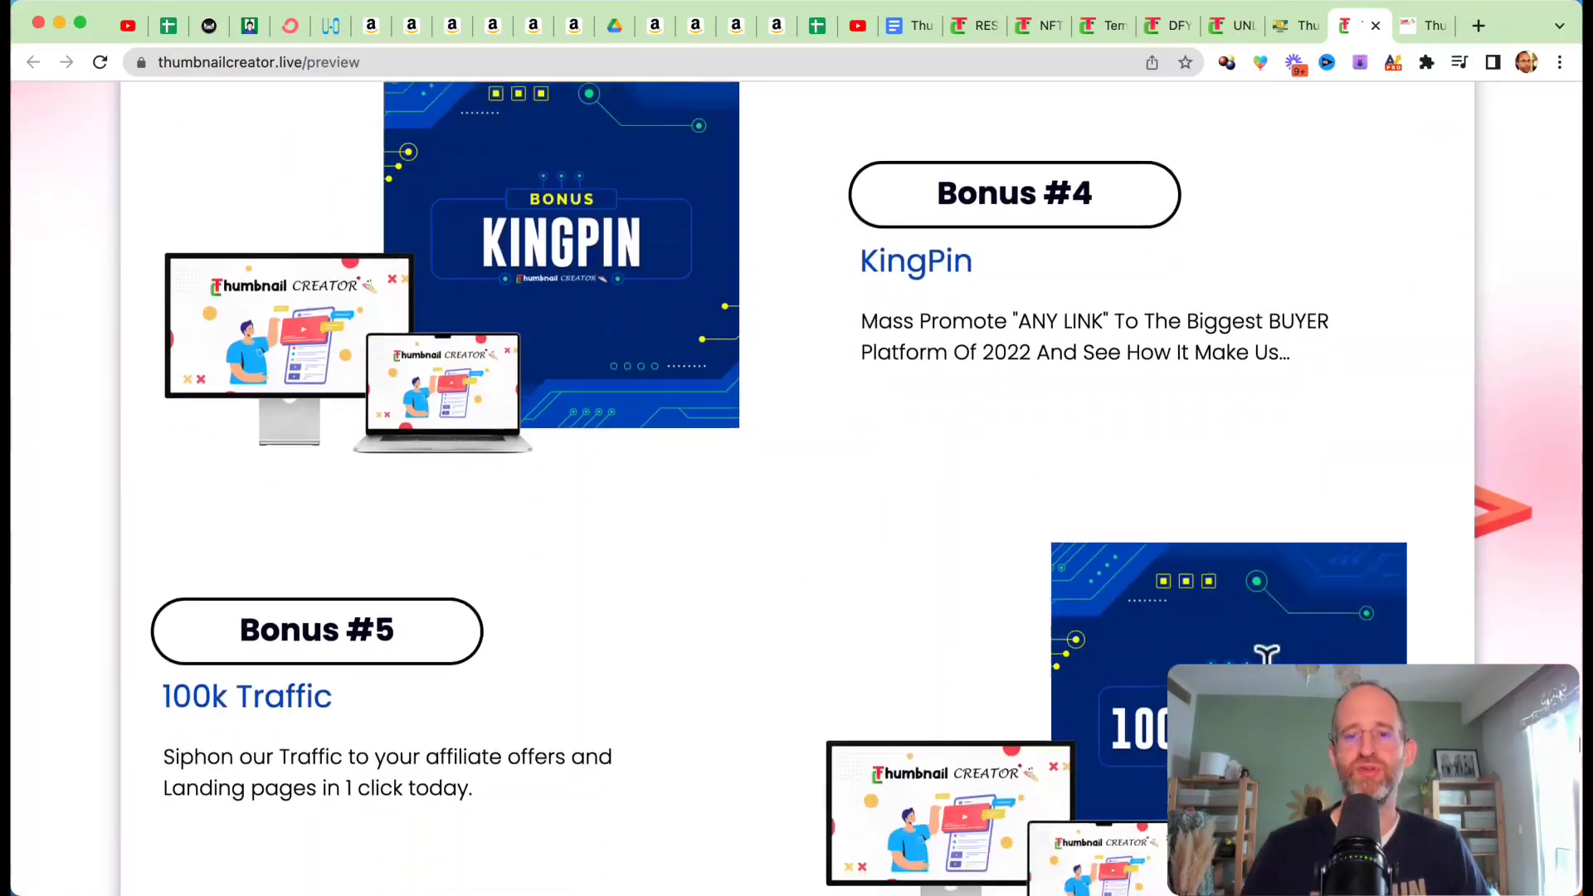
pyautogui.scroll(-15, 796, 498)
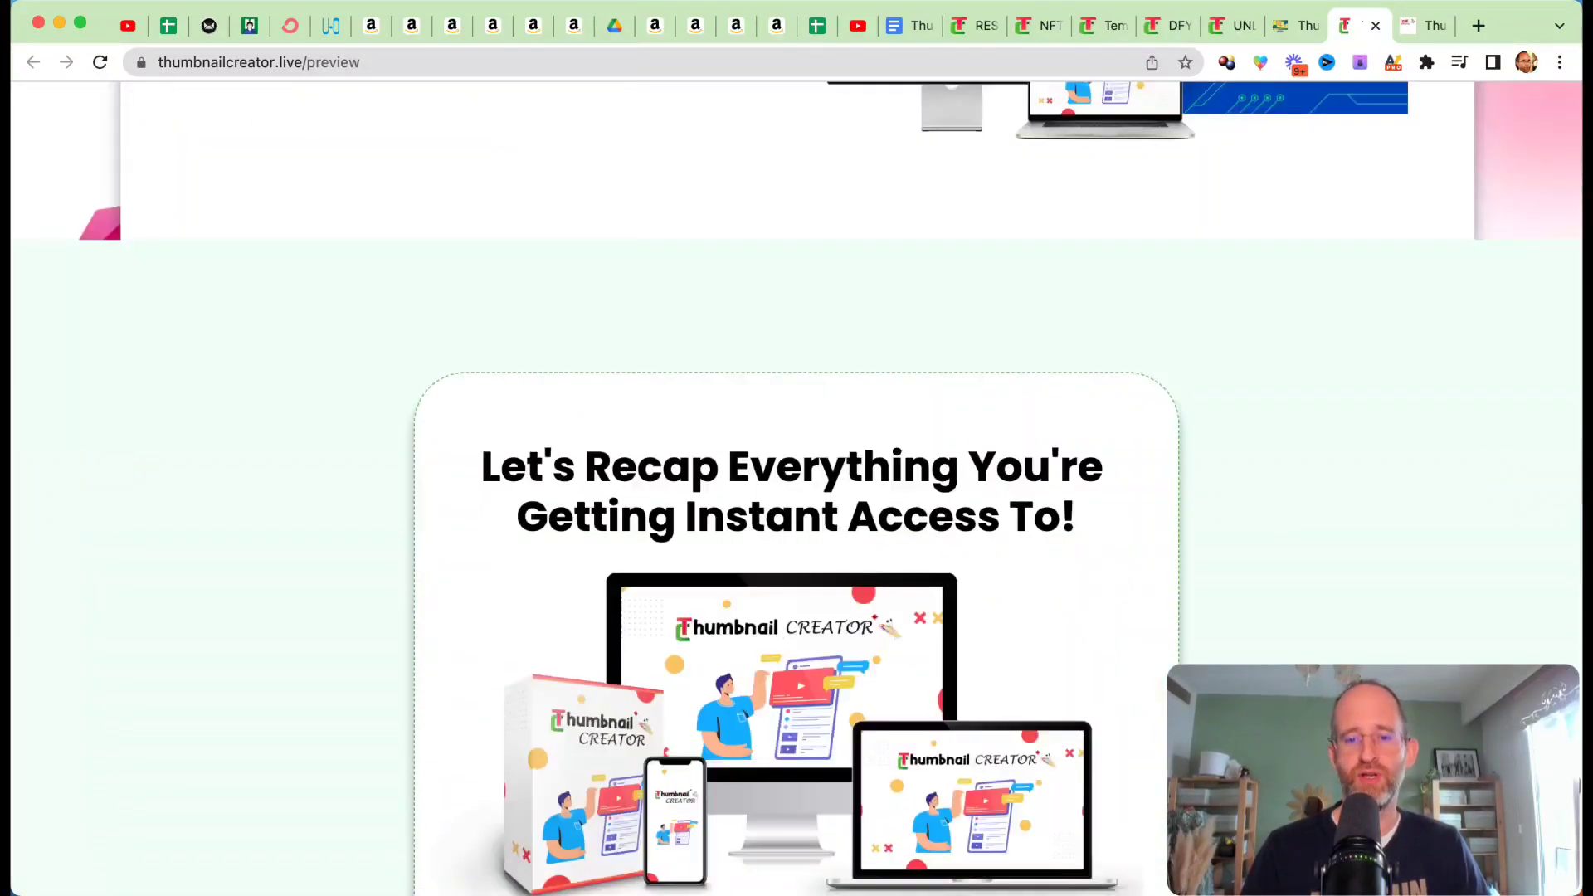
# Step: Read through the recap list of included items and their stated values on the sales page
pyautogui.scroll(6, 797, 498)
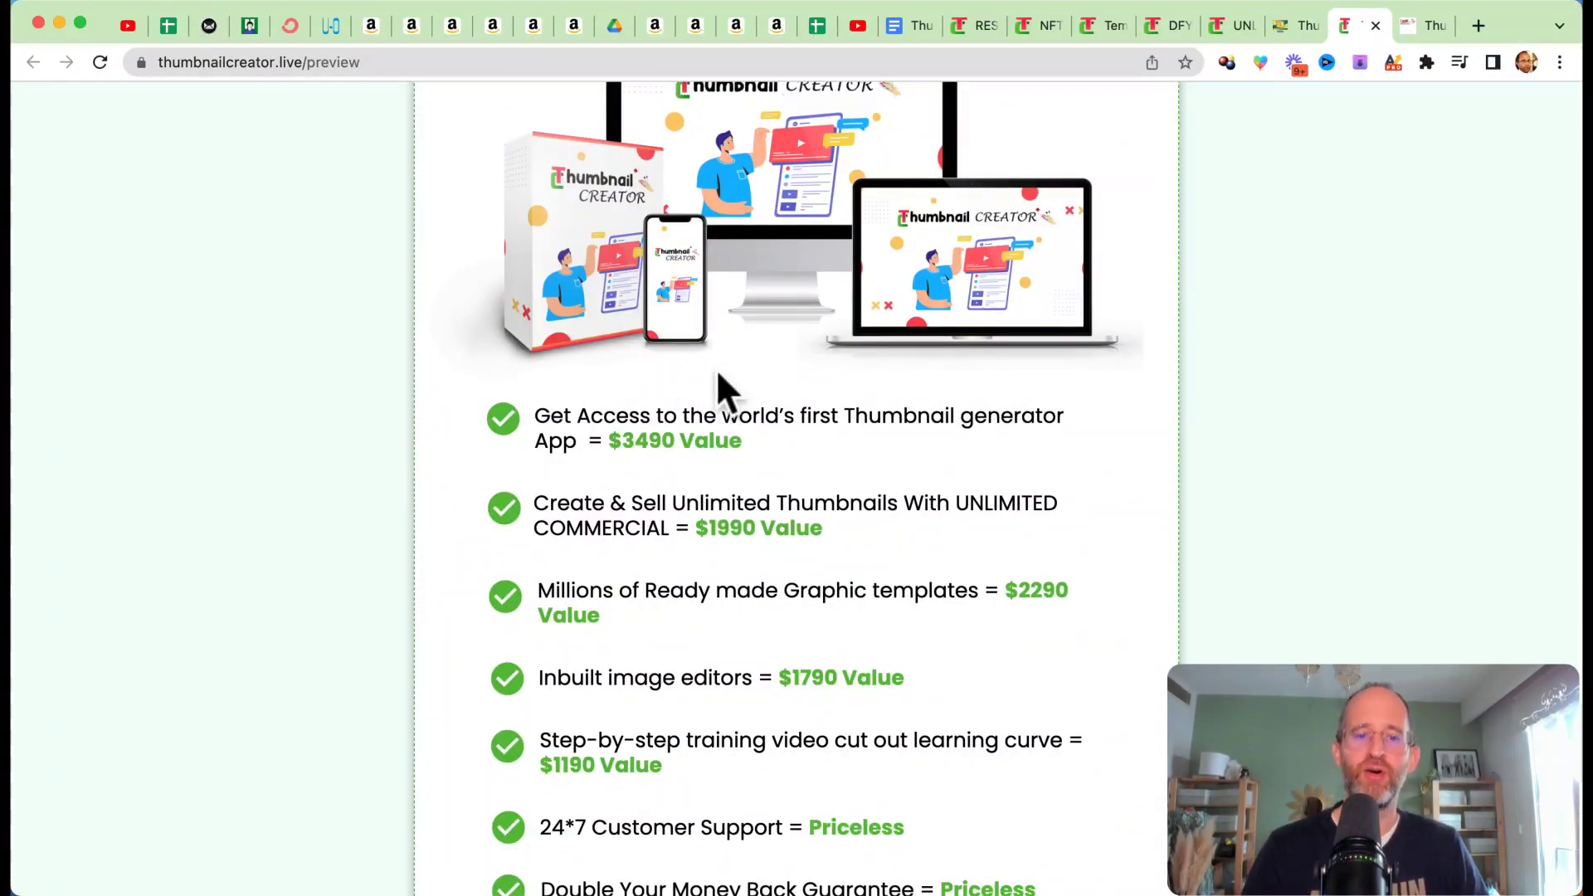
pyautogui.scroll(-3, 875, 464)
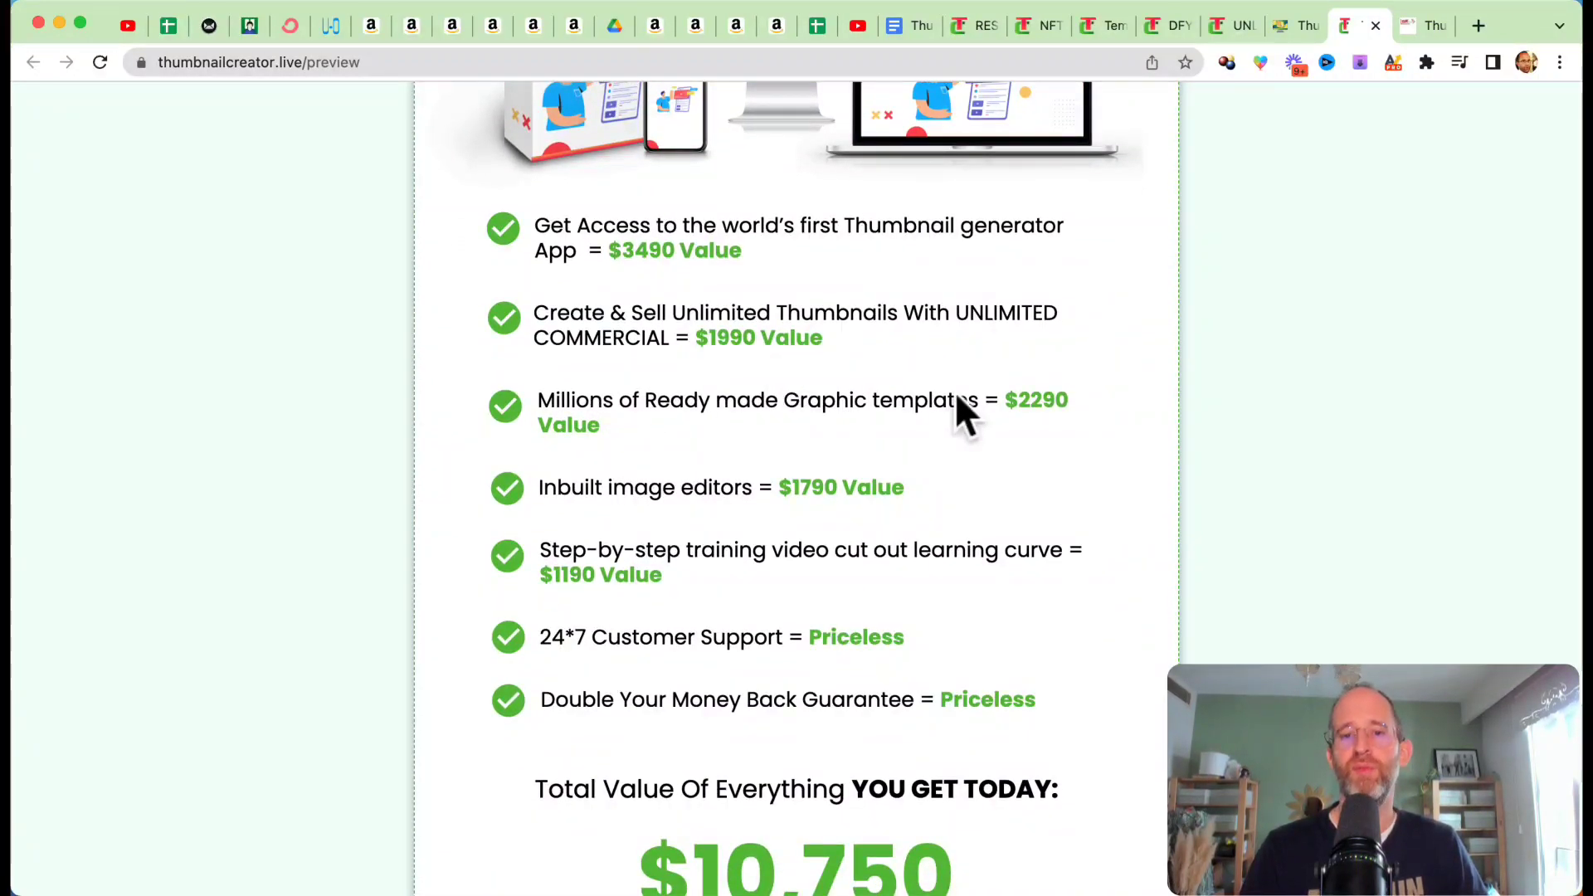
pyautogui.scroll(-10, 728, 439)
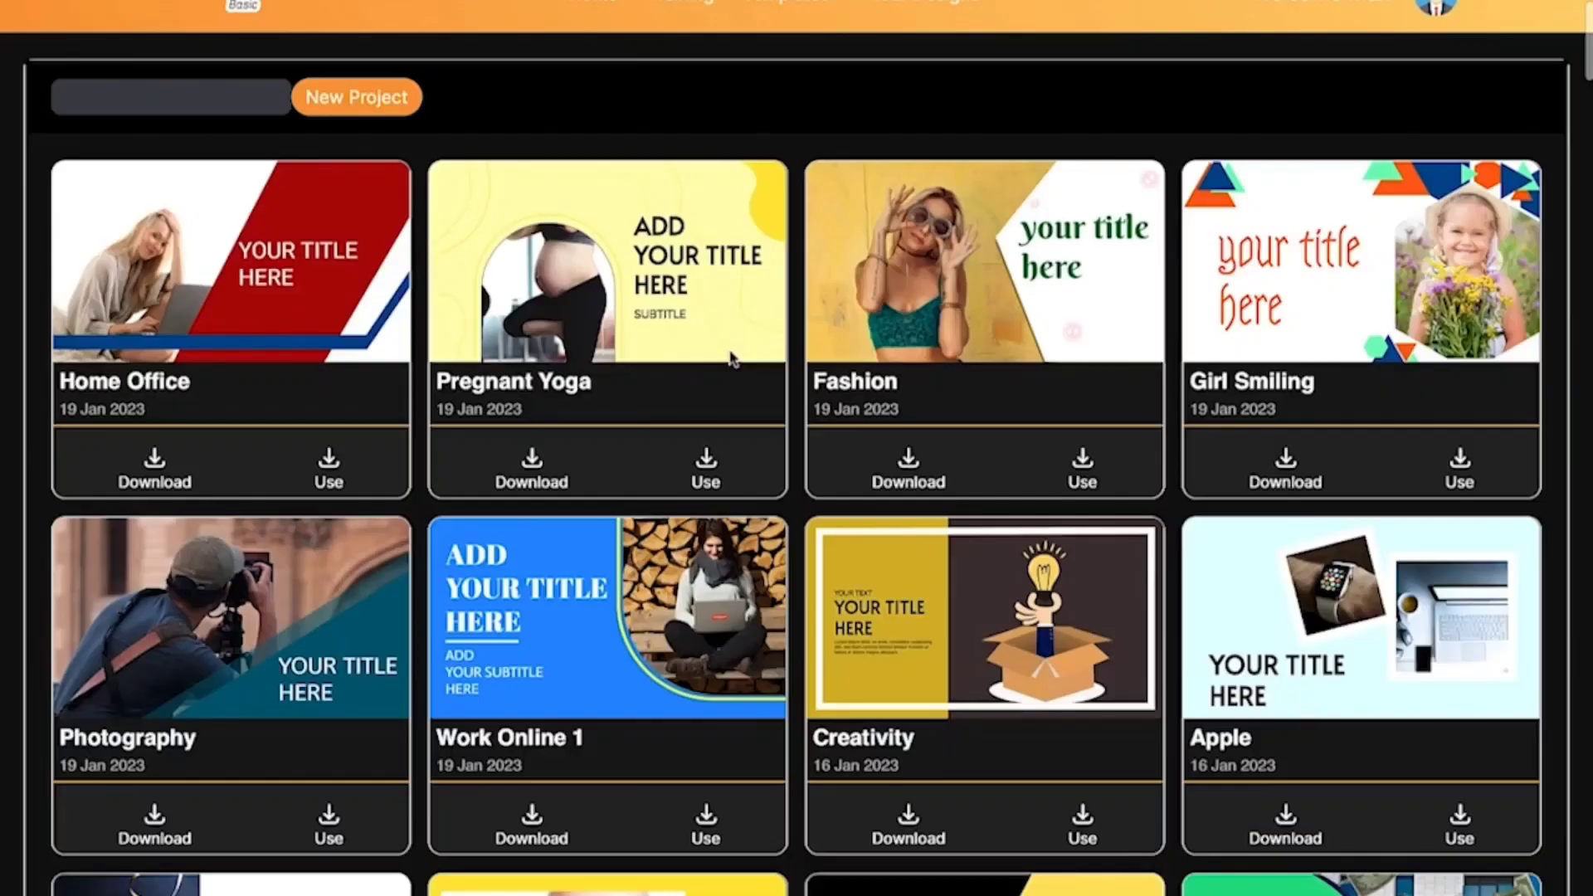
# Step: Browse the unlocked thumbnail templates in the gallery, from Home Office down to the final Business design
pyautogui.scroll(-1, 734, 358)
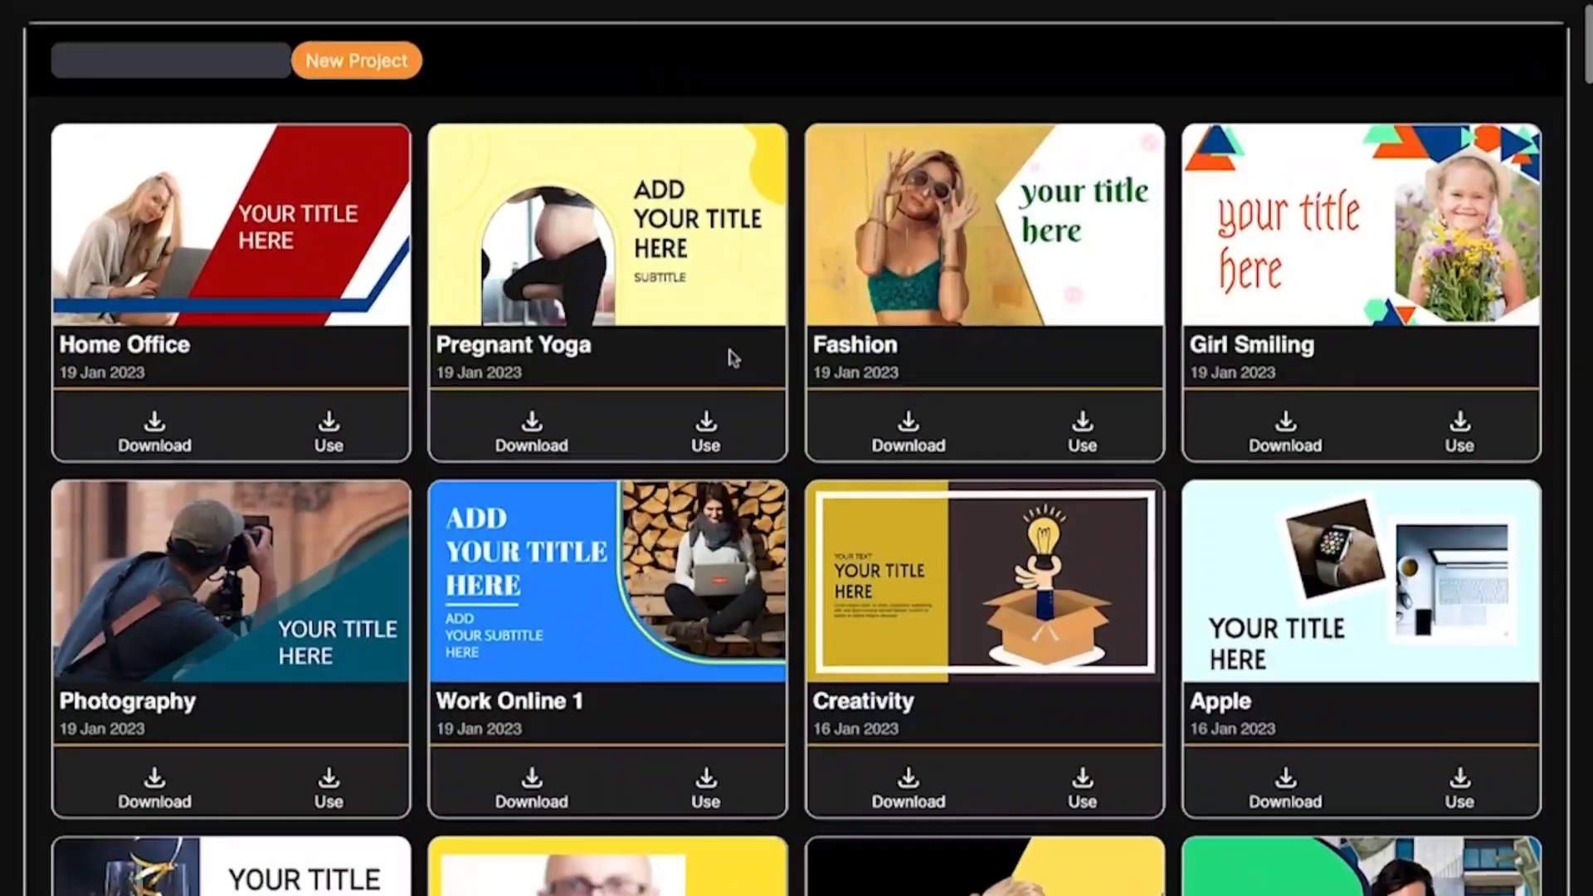
pyautogui.scroll(1, 730, 357)
pyautogui.scroll(-5, 634, 394)
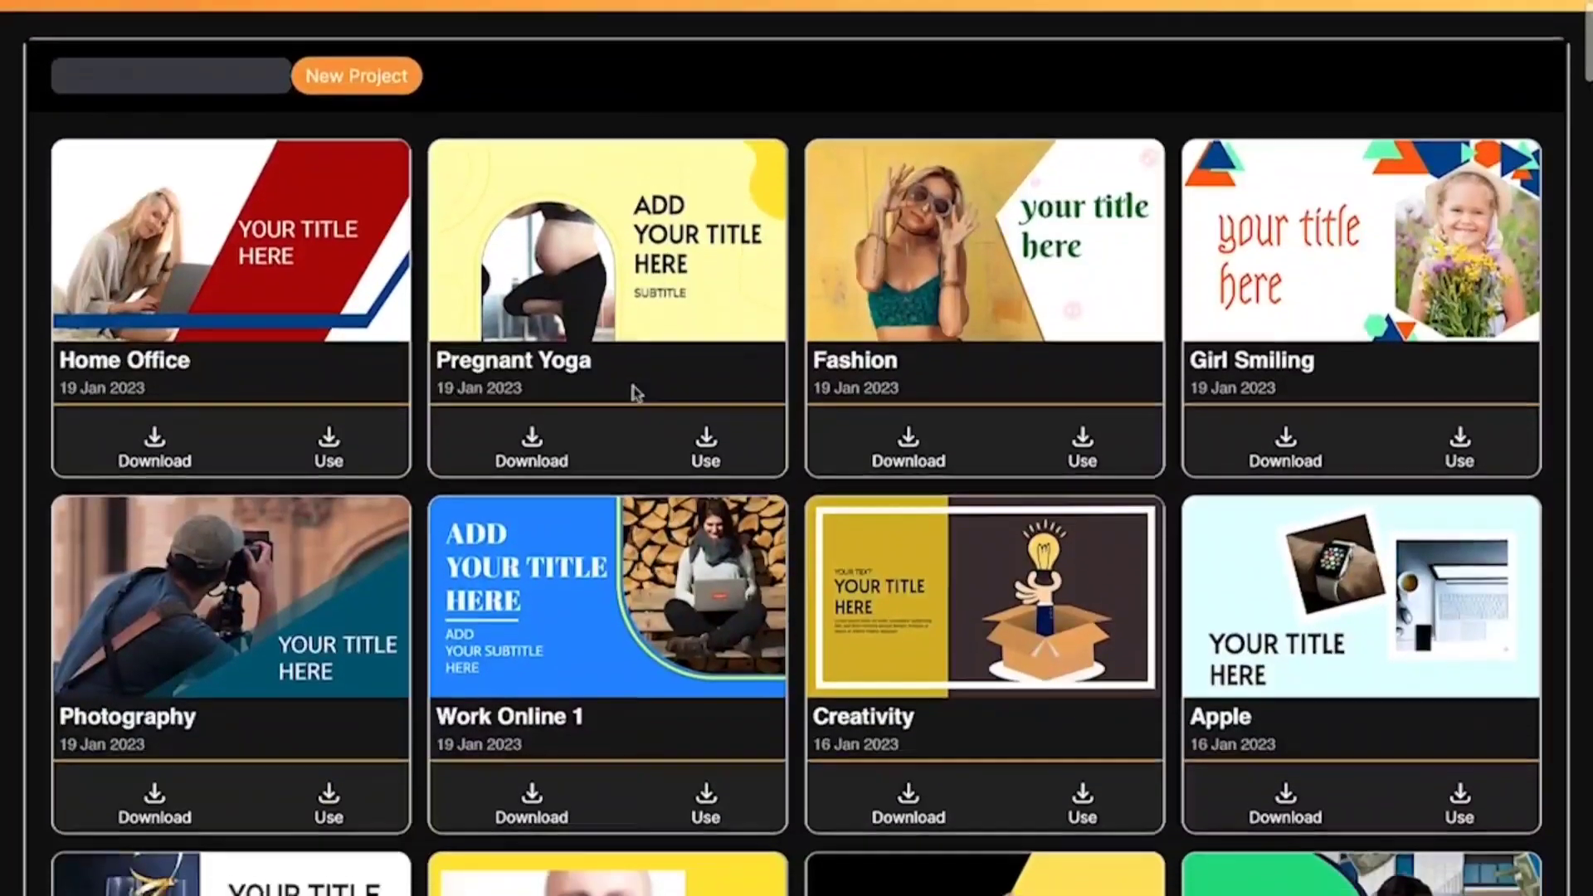
pyautogui.scroll(-14, 634, 394)
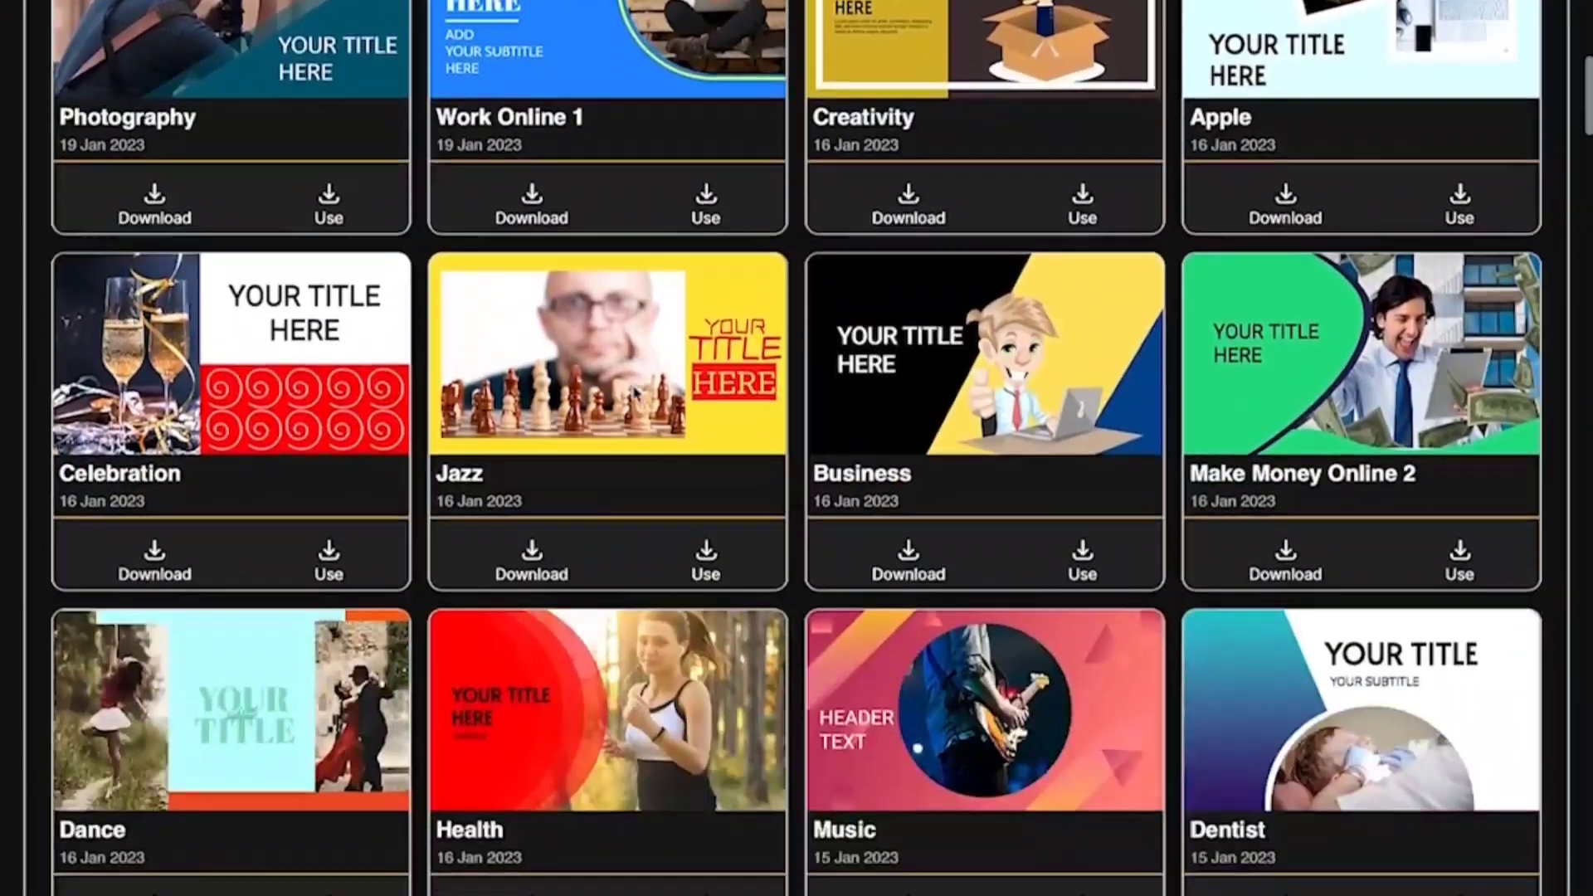
pyautogui.scroll(-15, 635, 394)
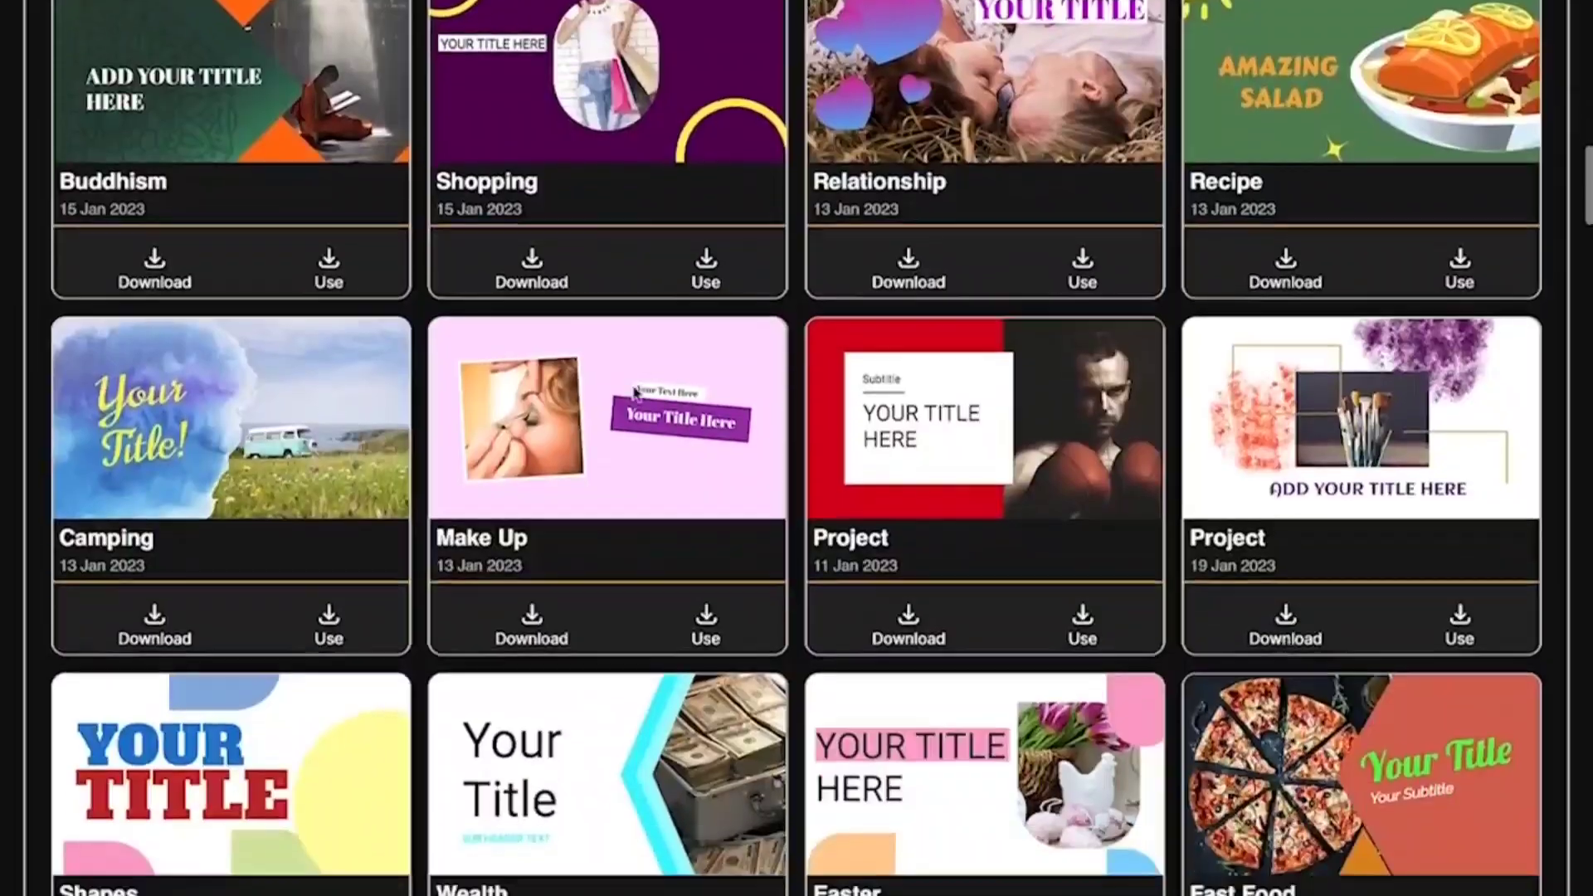
pyautogui.scroll(-10, 637, 393)
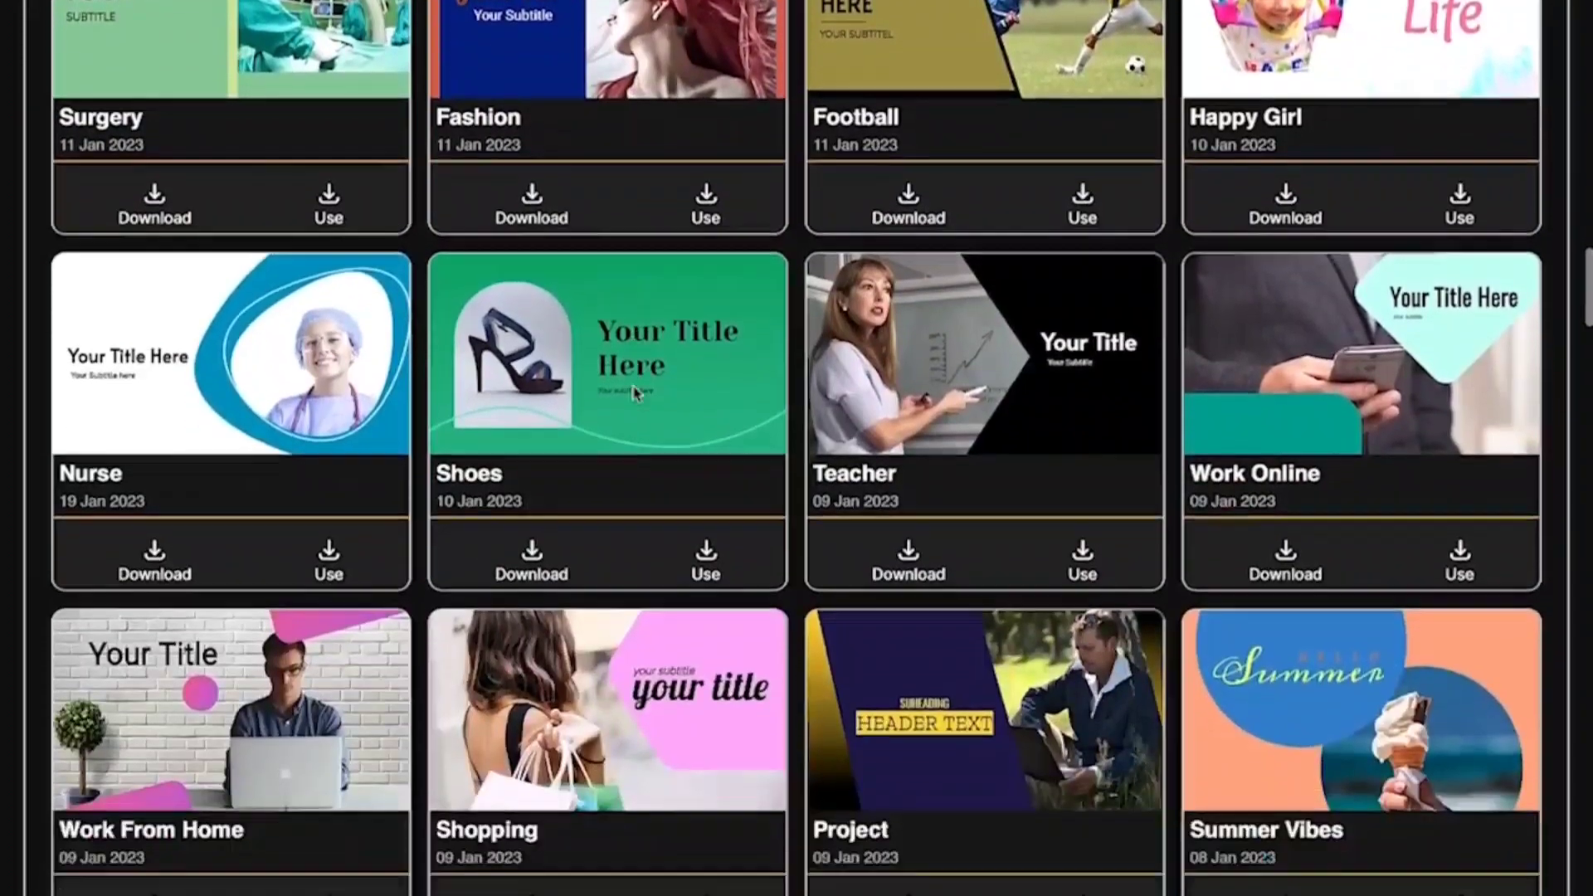
pyautogui.scroll(-6, 636, 393)
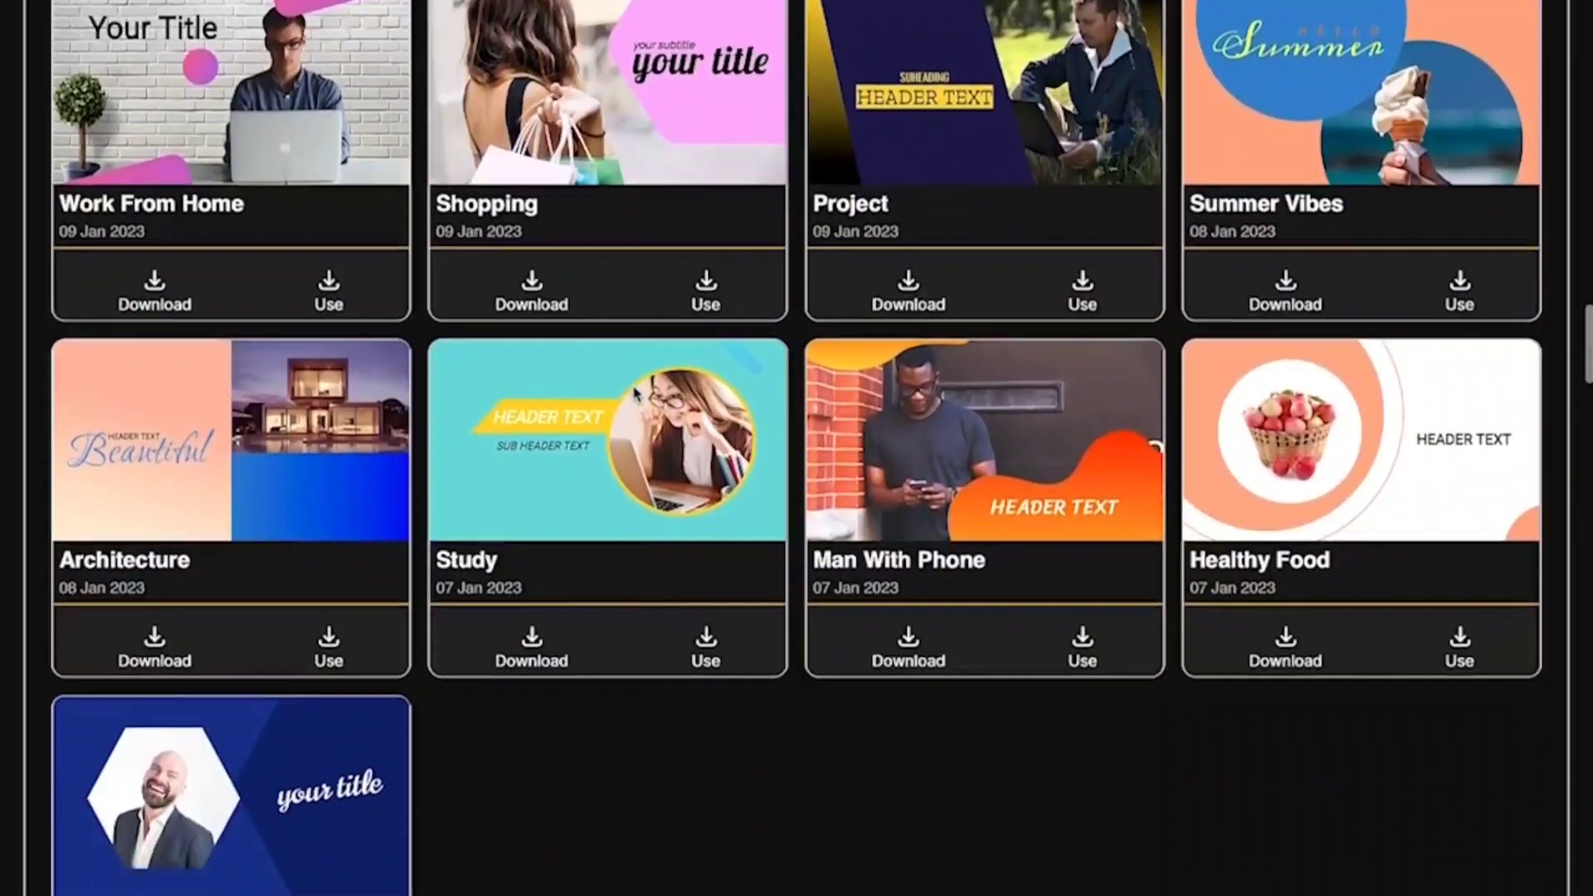
pyautogui.scroll(-8, 636, 393)
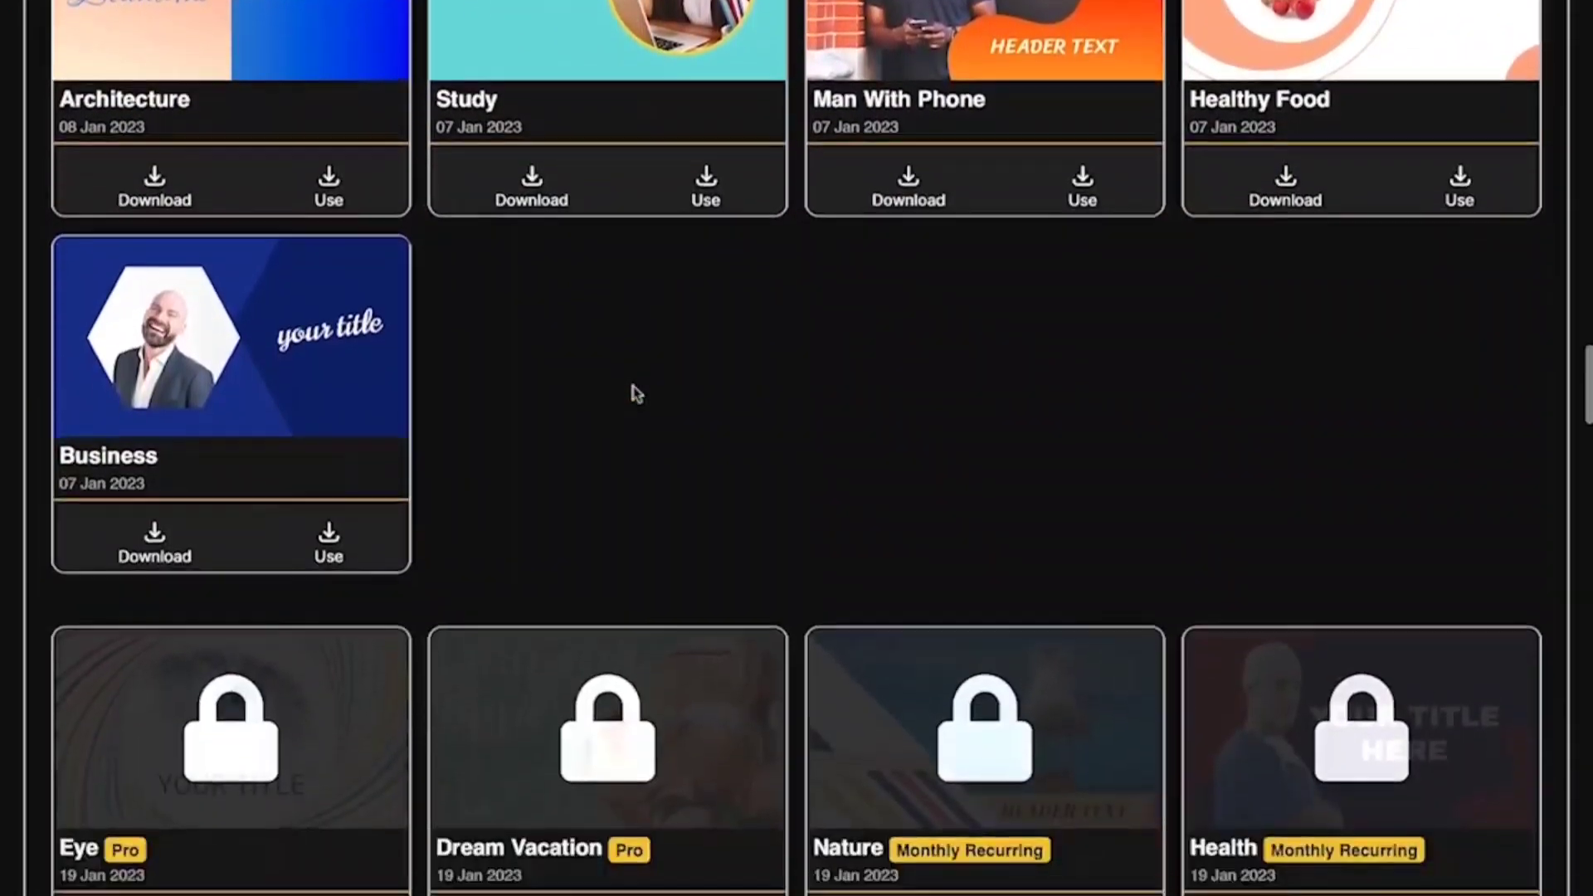
# Step: Look over the locked Pro thumbnail templates that require an upgrade
pyautogui.scroll(-1, 636, 393)
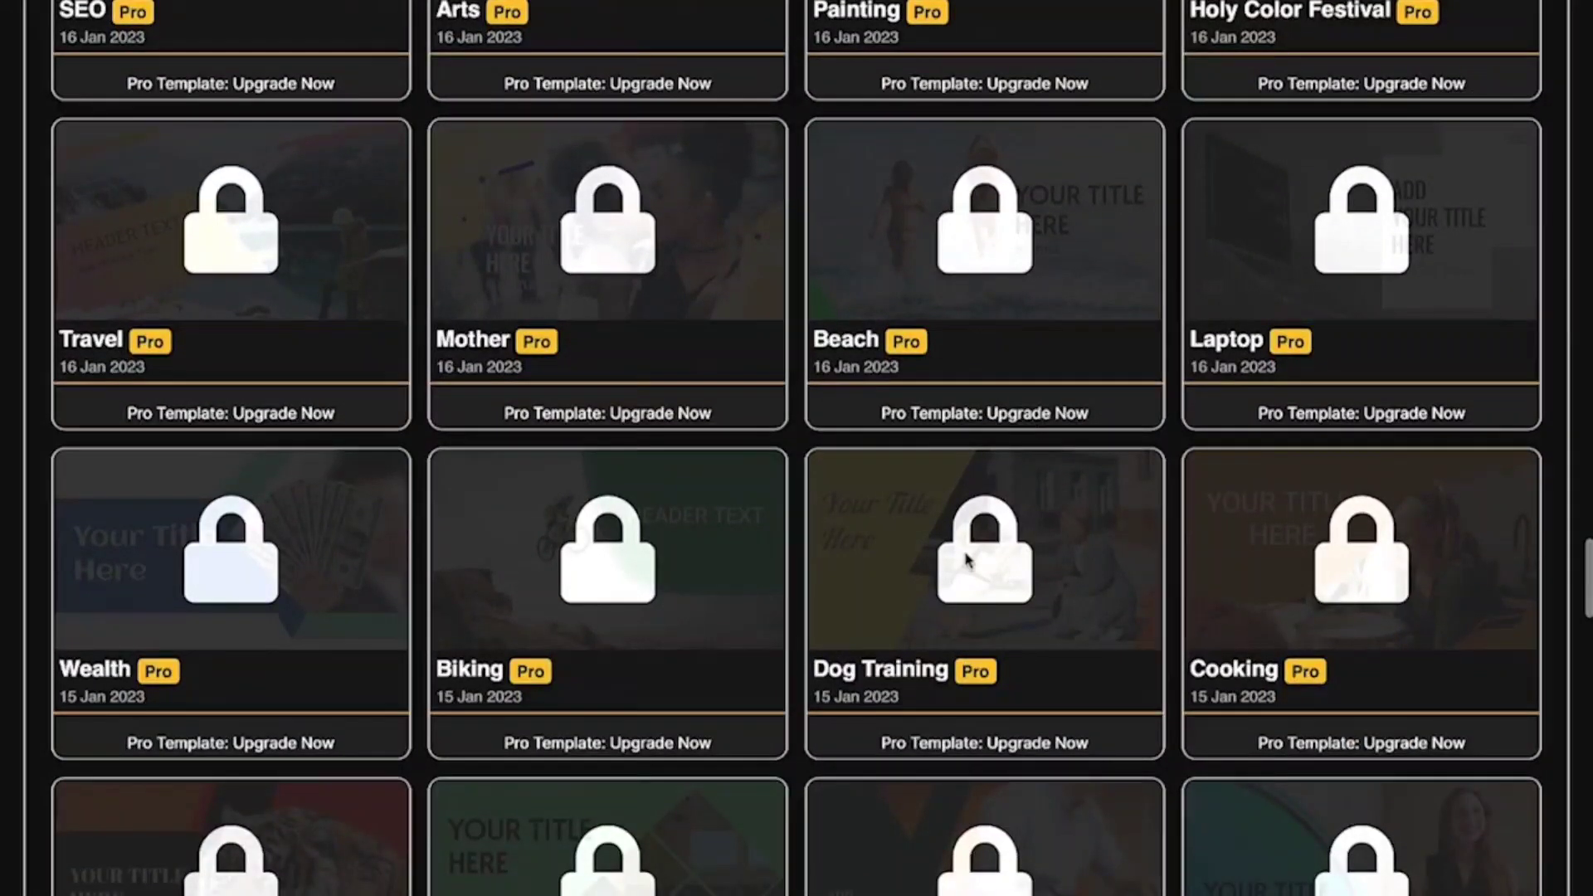
pyautogui.scroll(-2, 967, 560)
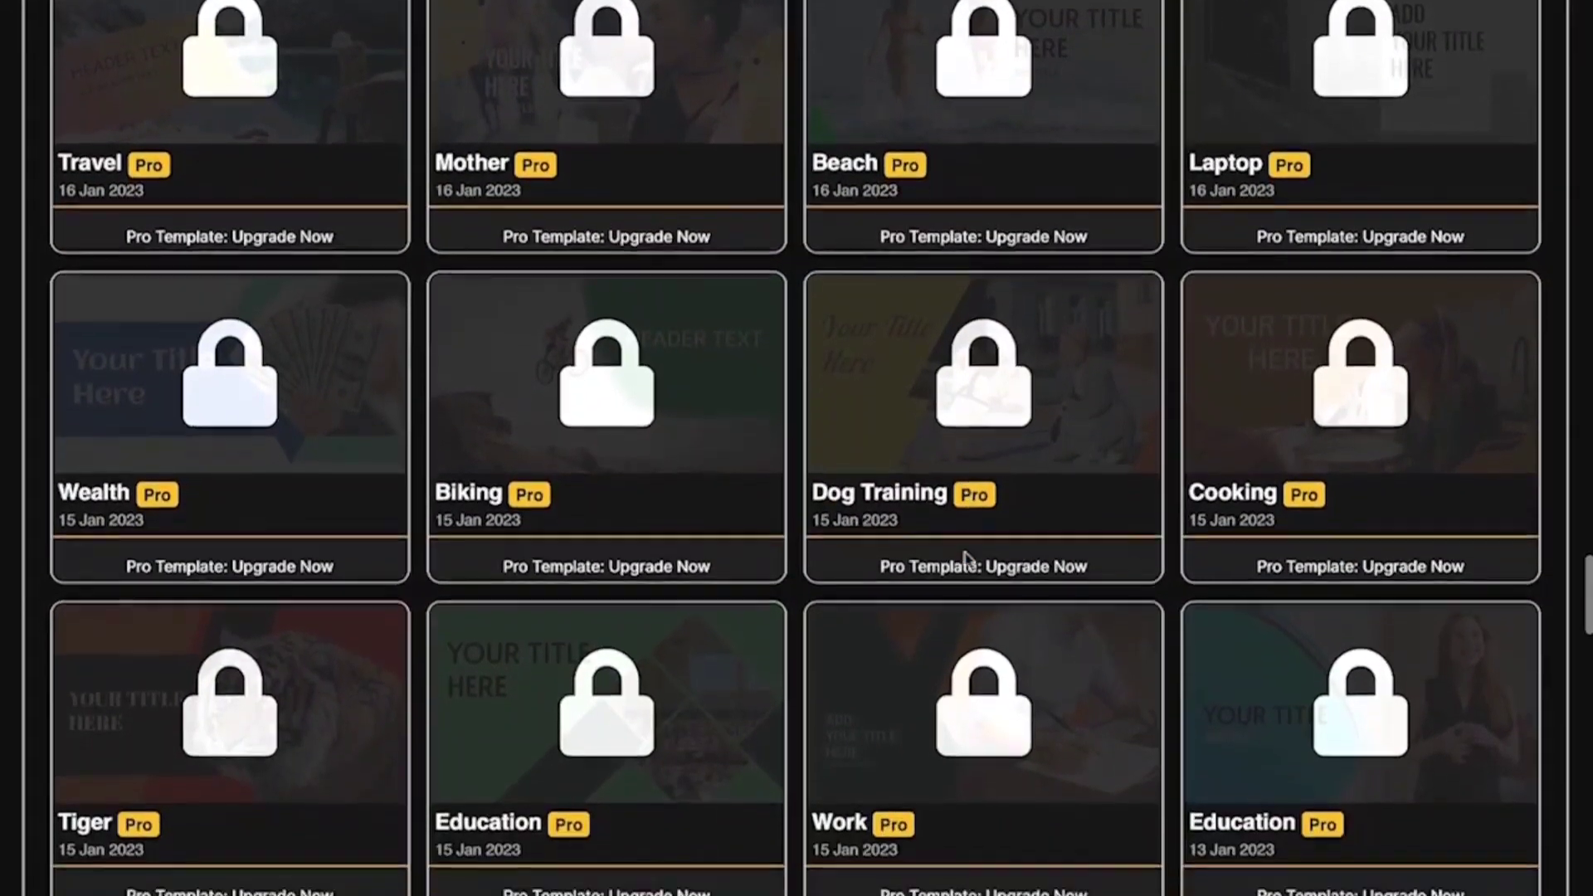
pyautogui.scroll(-15, 967, 560)
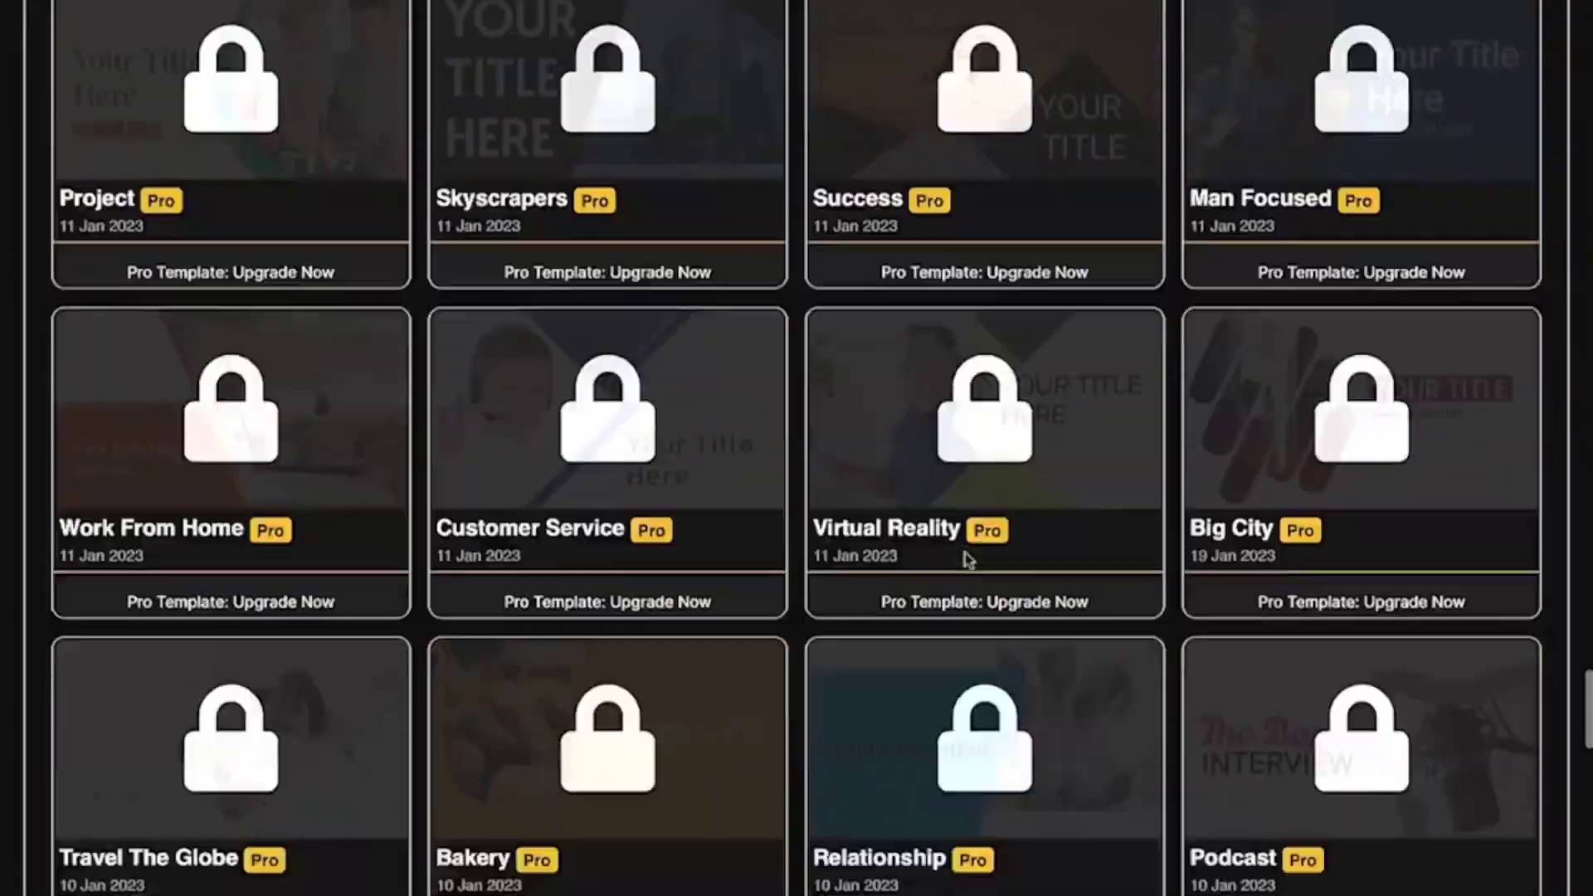
pyautogui.scroll(-10, 966, 559)
pyautogui.scroll(13, 967, 560)
pyautogui.scroll(-20, 966, 560)
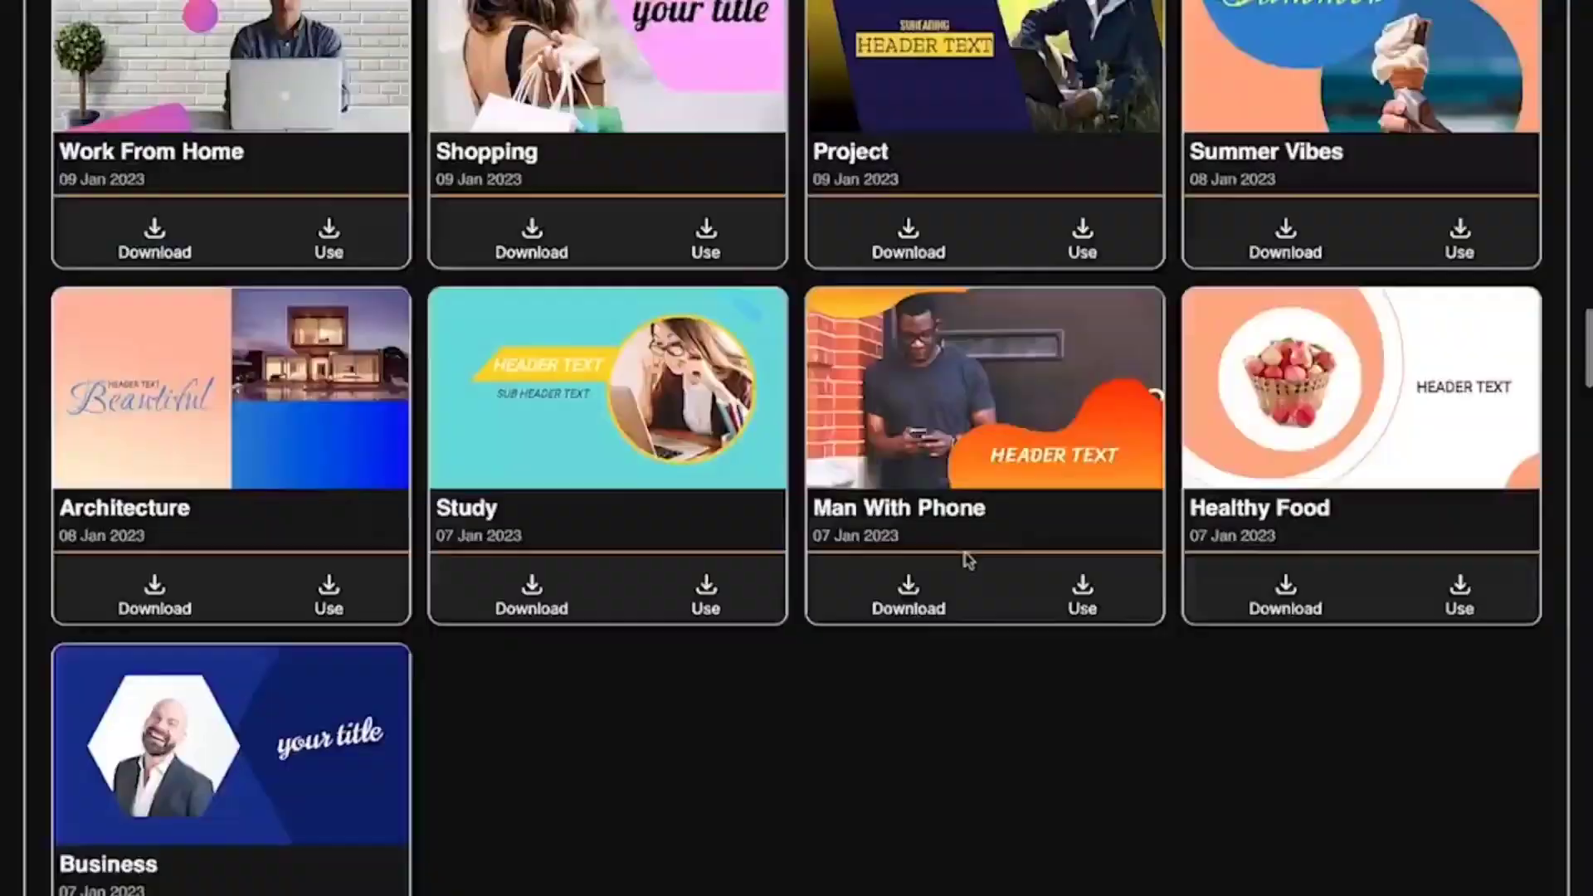
# Step: Open the Fashion template dated 19 Jan 2023 from the first row of the gallery for editing
pyautogui.scroll(20, 966, 560)
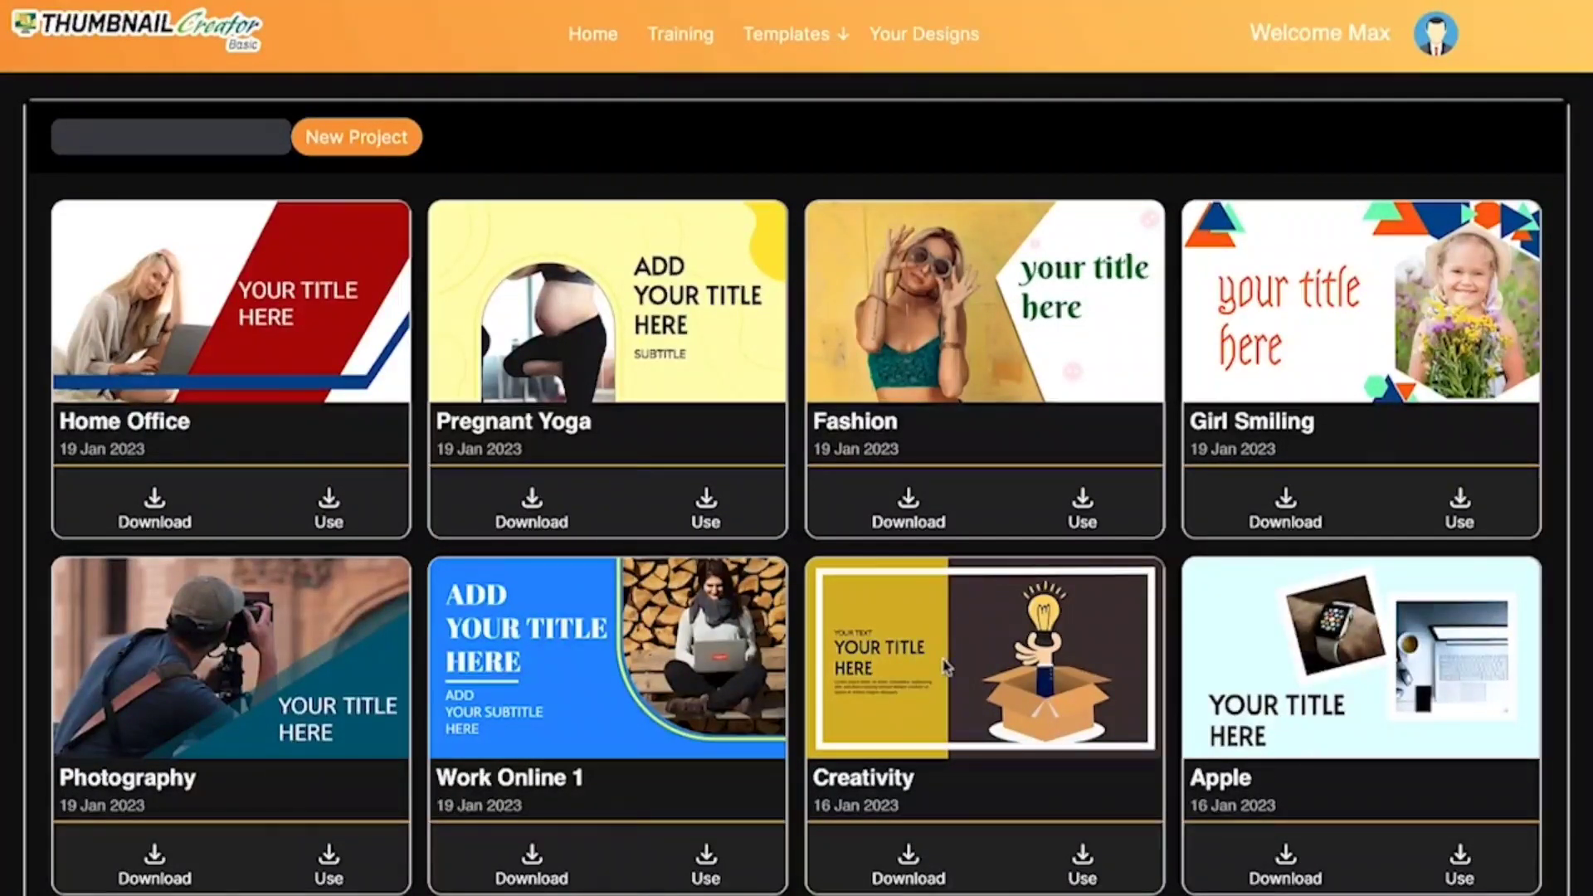
pyautogui.scroll(-1, 946, 666)
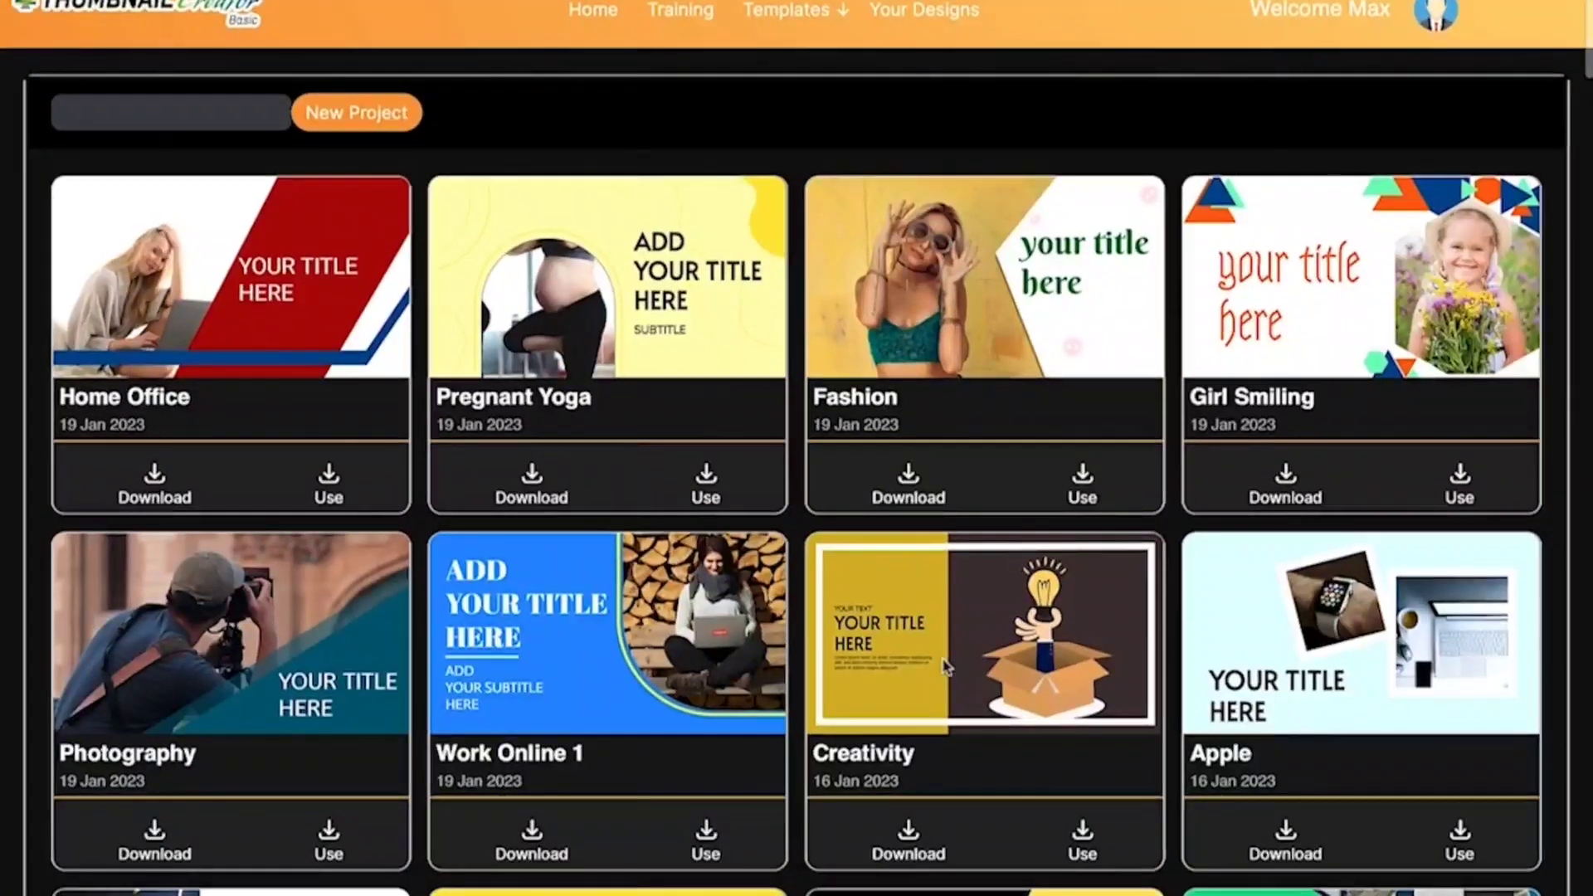
pyautogui.click(1082, 494)
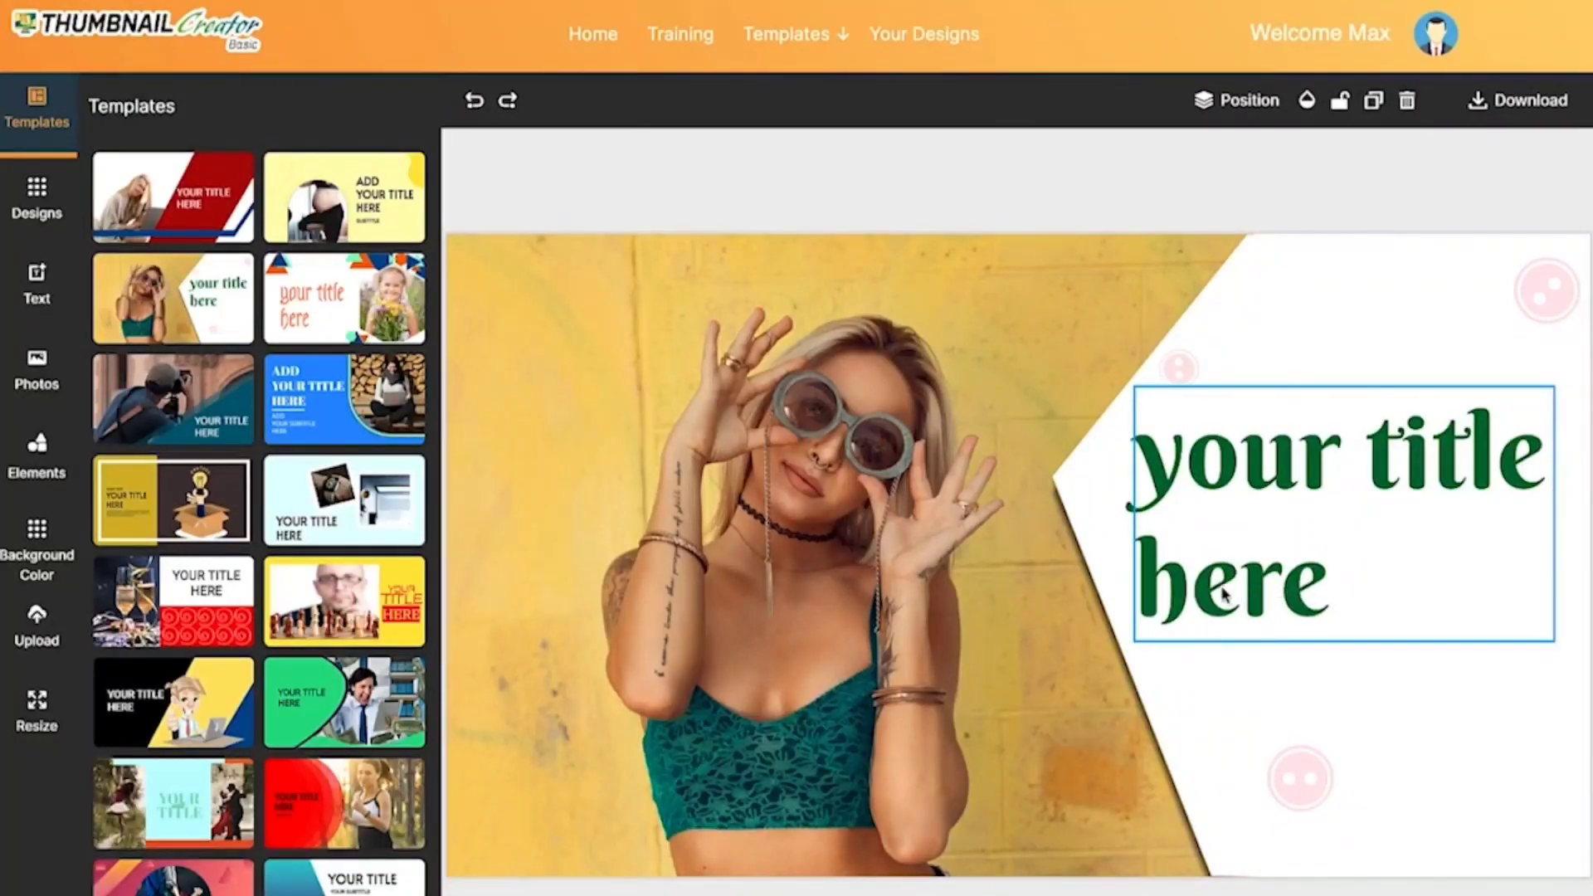
# Step: Recolor the whole "your title here" text to blue with RGB values 16, 64, 224
pyautogui.click(1313, 608)
pyautogui.doubleClick(1312, 608)
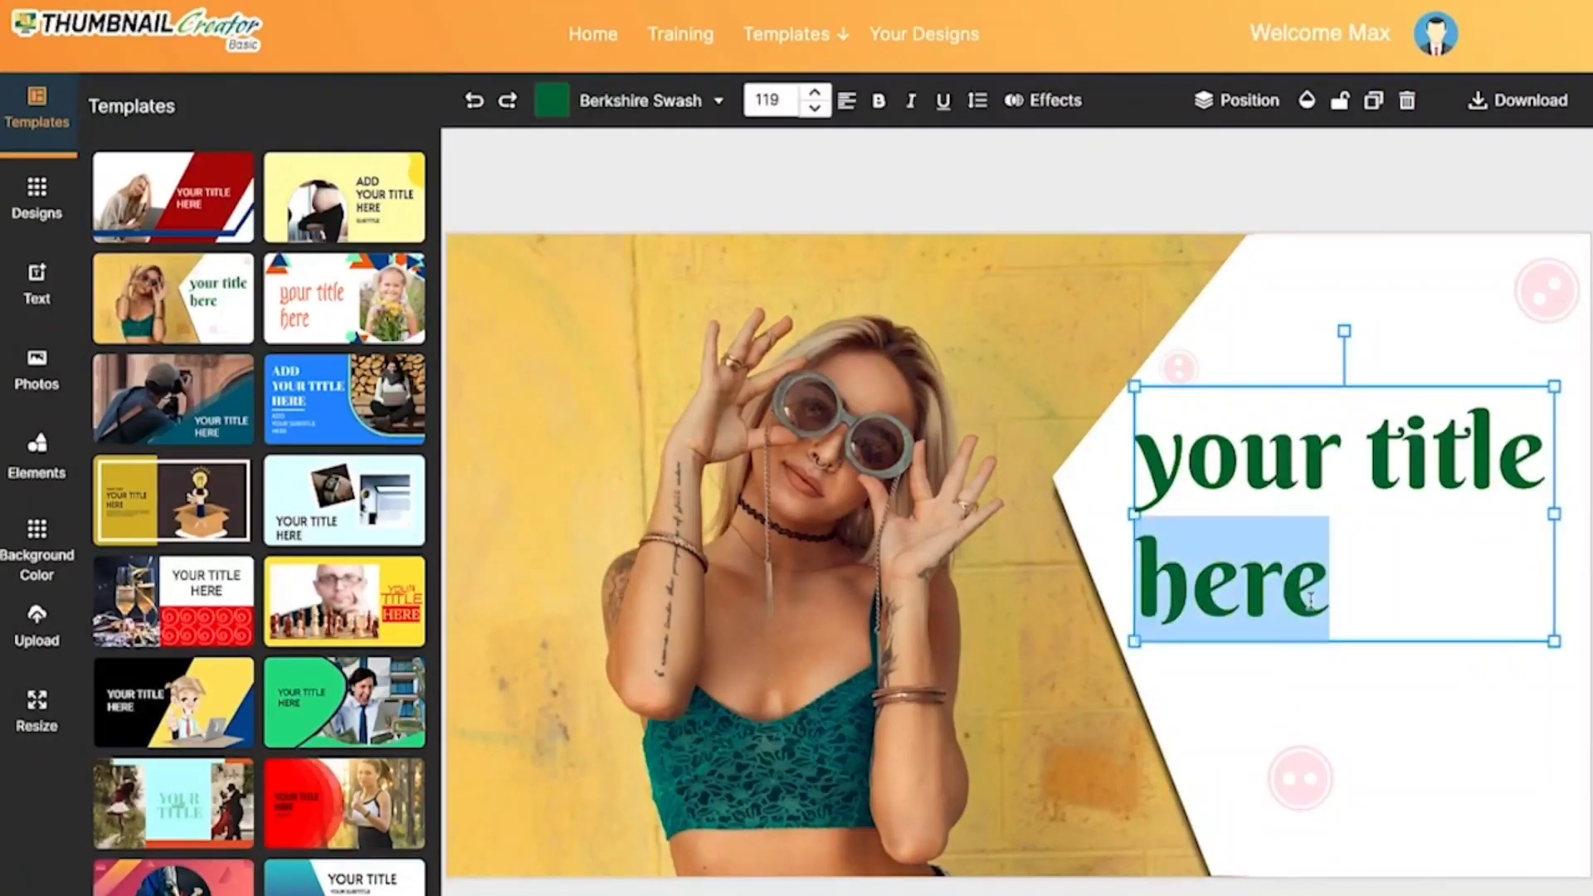
pyautogui.click(1313, 597)
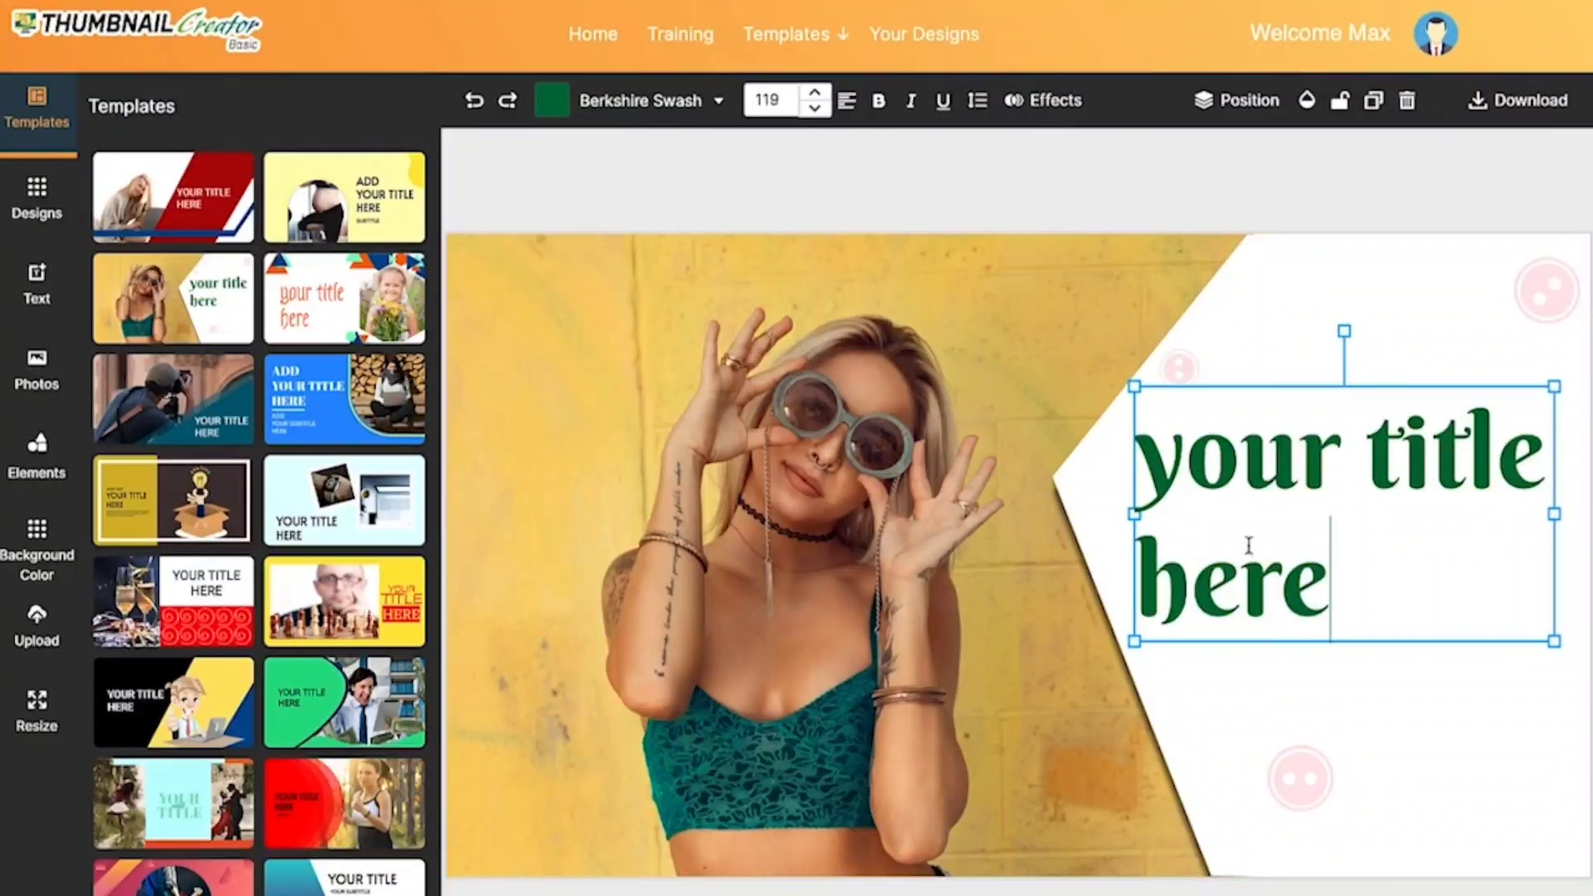
pyautogui.moveTo(1343, 595); pyautogui.dragTo(1146, 452)
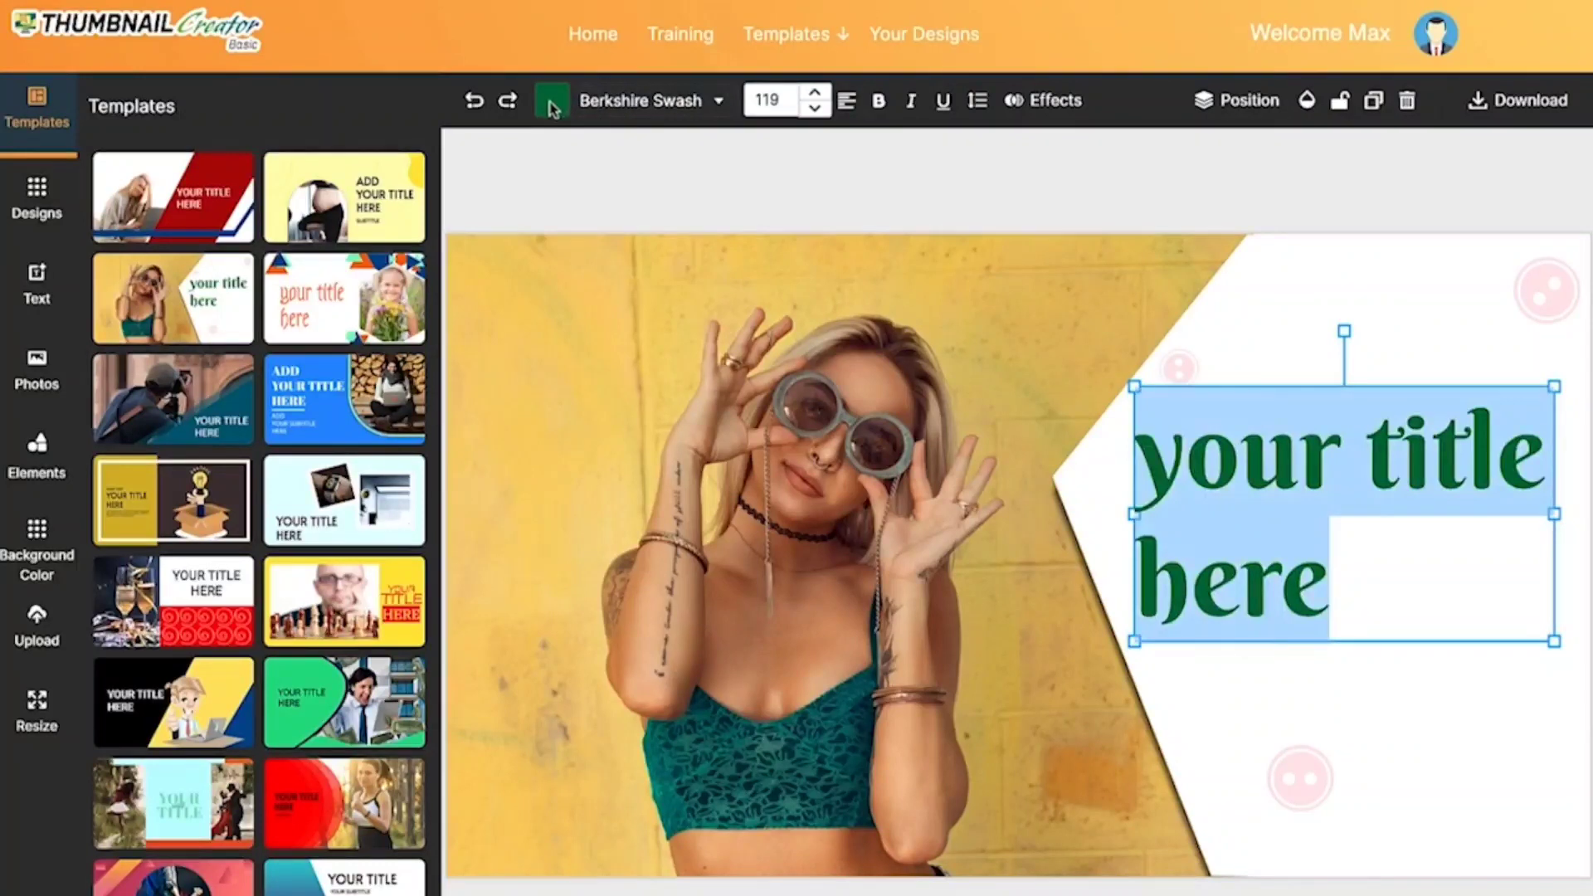
pyautogui.click(553, 104)
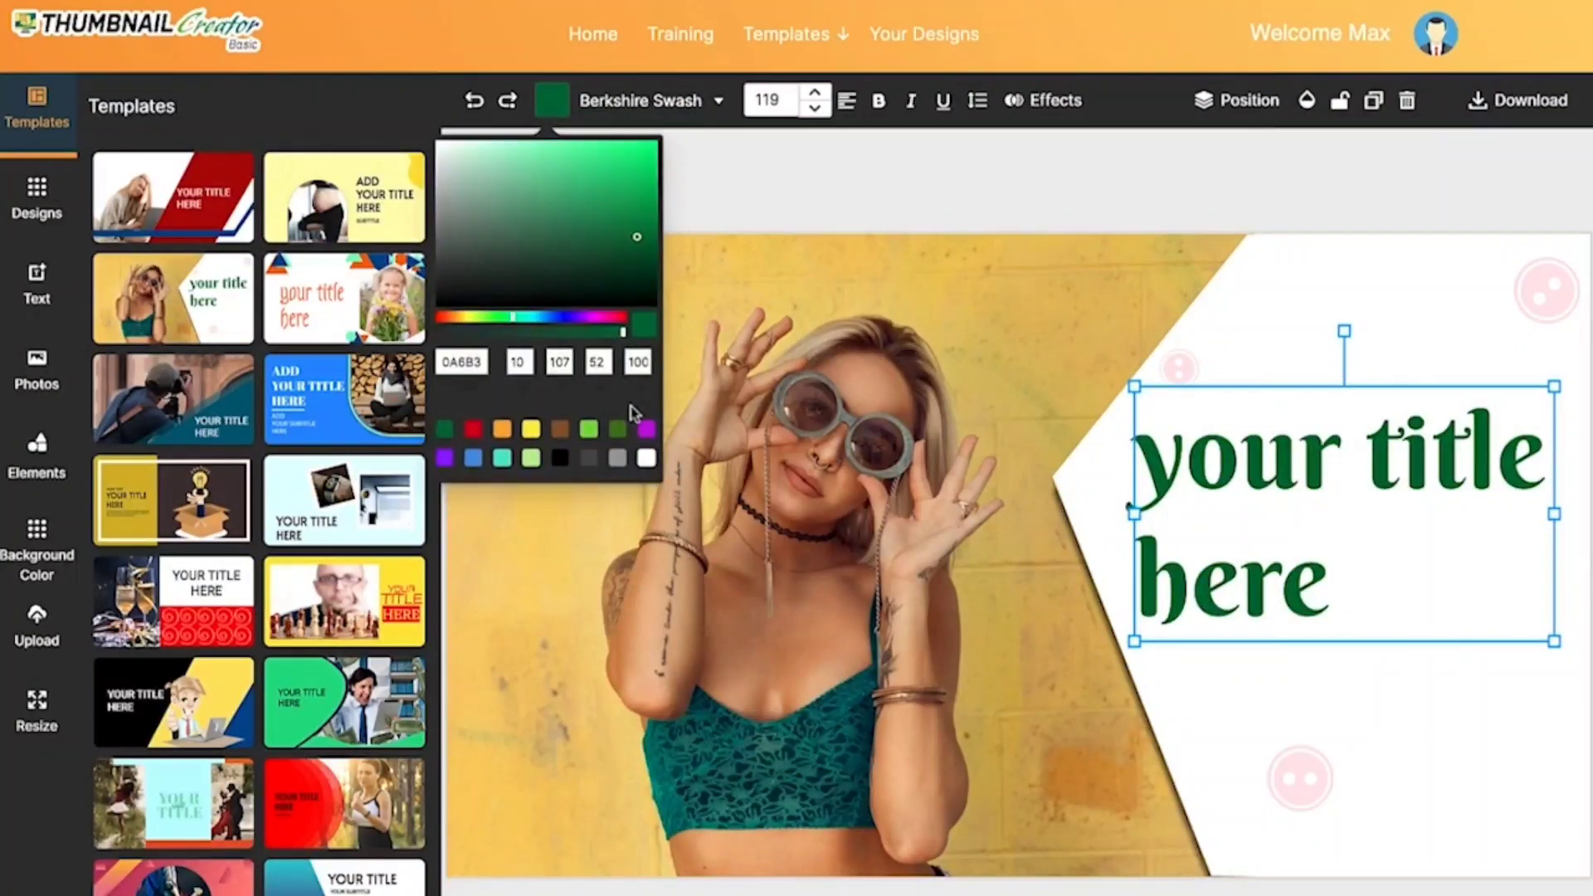
pyautogui.click(645, 429)
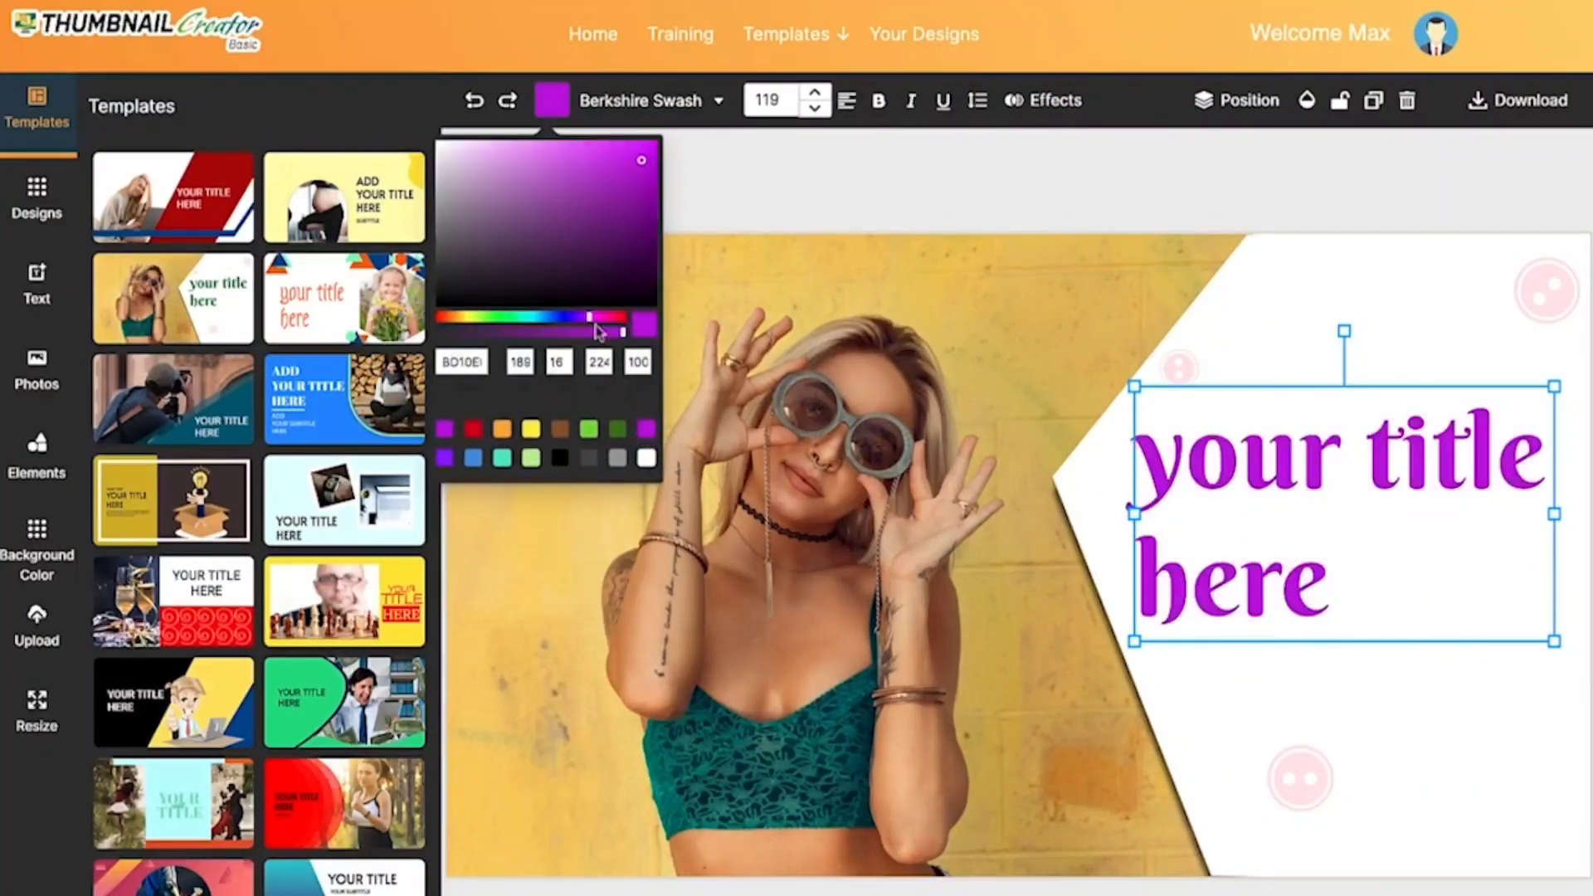
pyautogui.moveTo(585, 322); pyautogui.dragTo(557, 323)
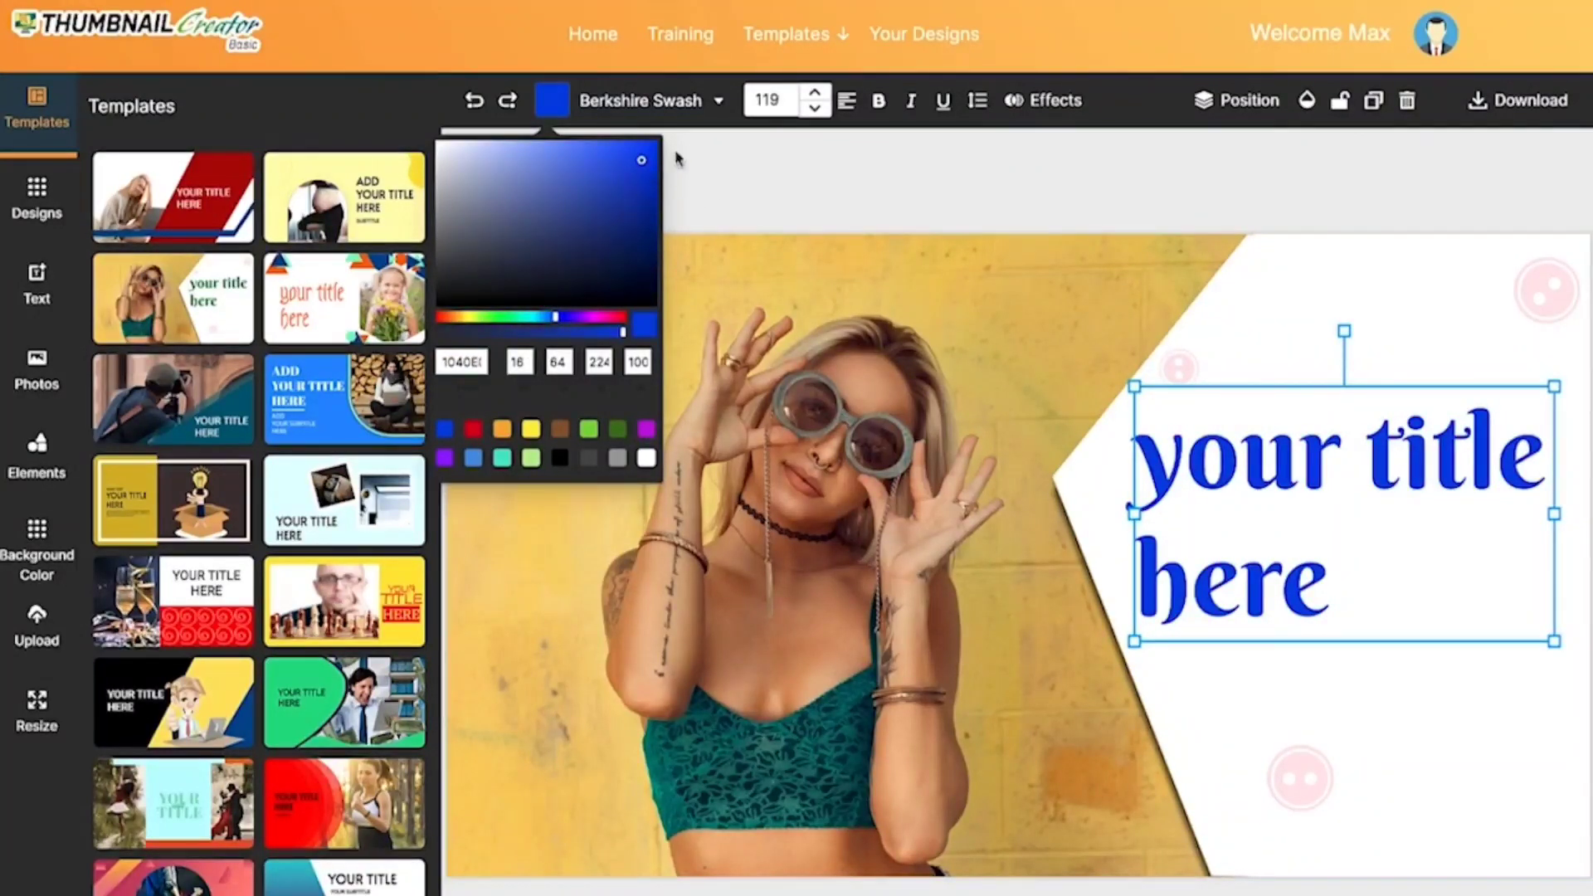
# Step: Change the font of the title text to Asar
pyautogui.click(716, 108)
pyautogui.click(718, 112)
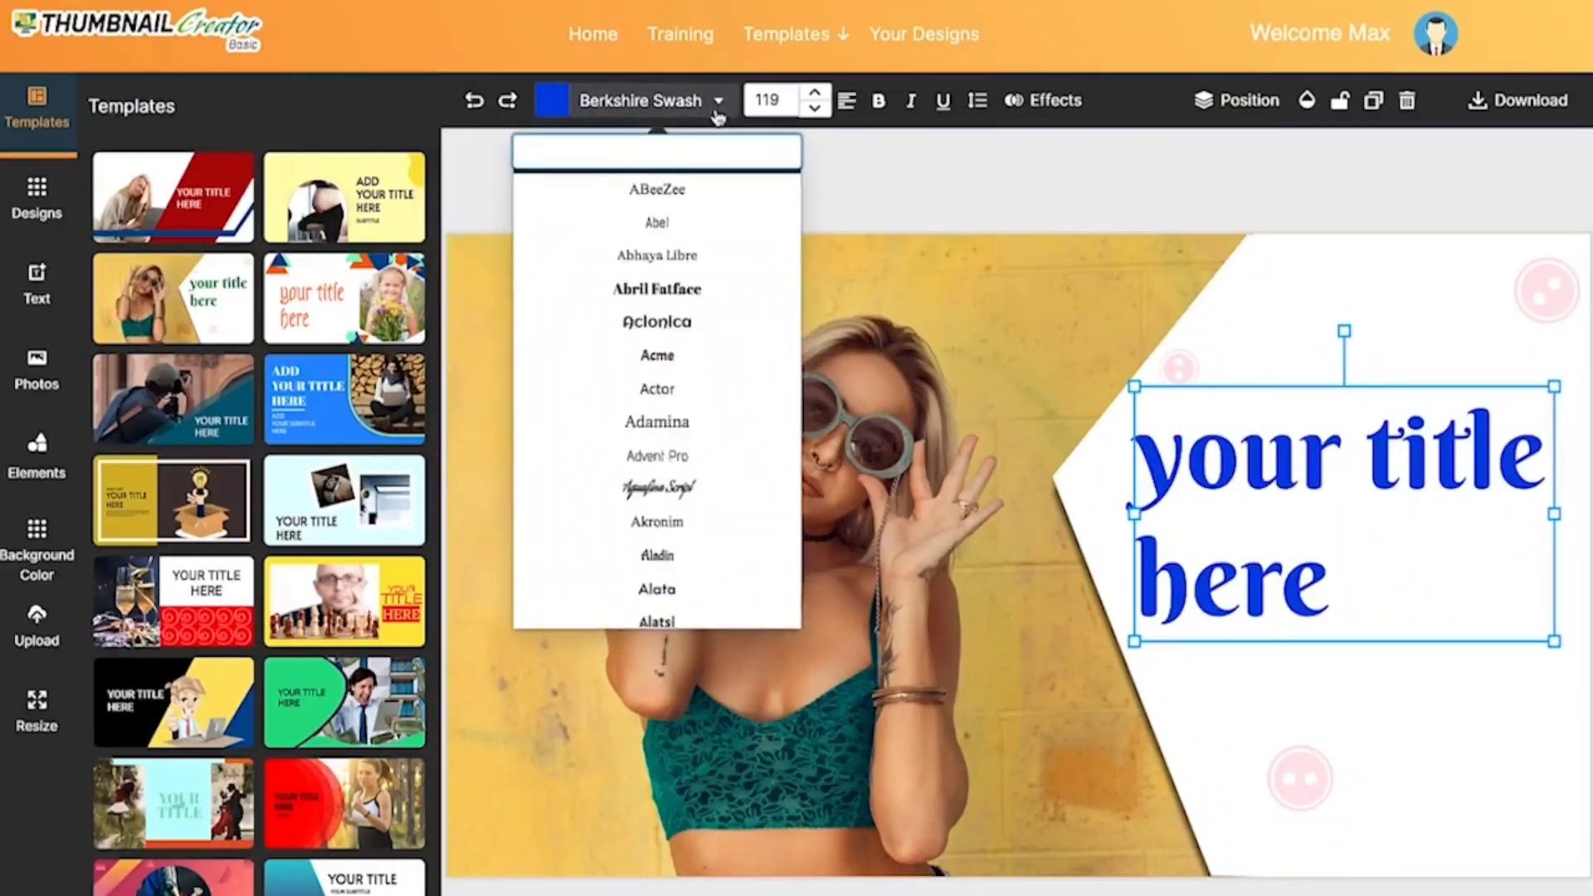
pyautogui.scroll(-15, 663, 331)
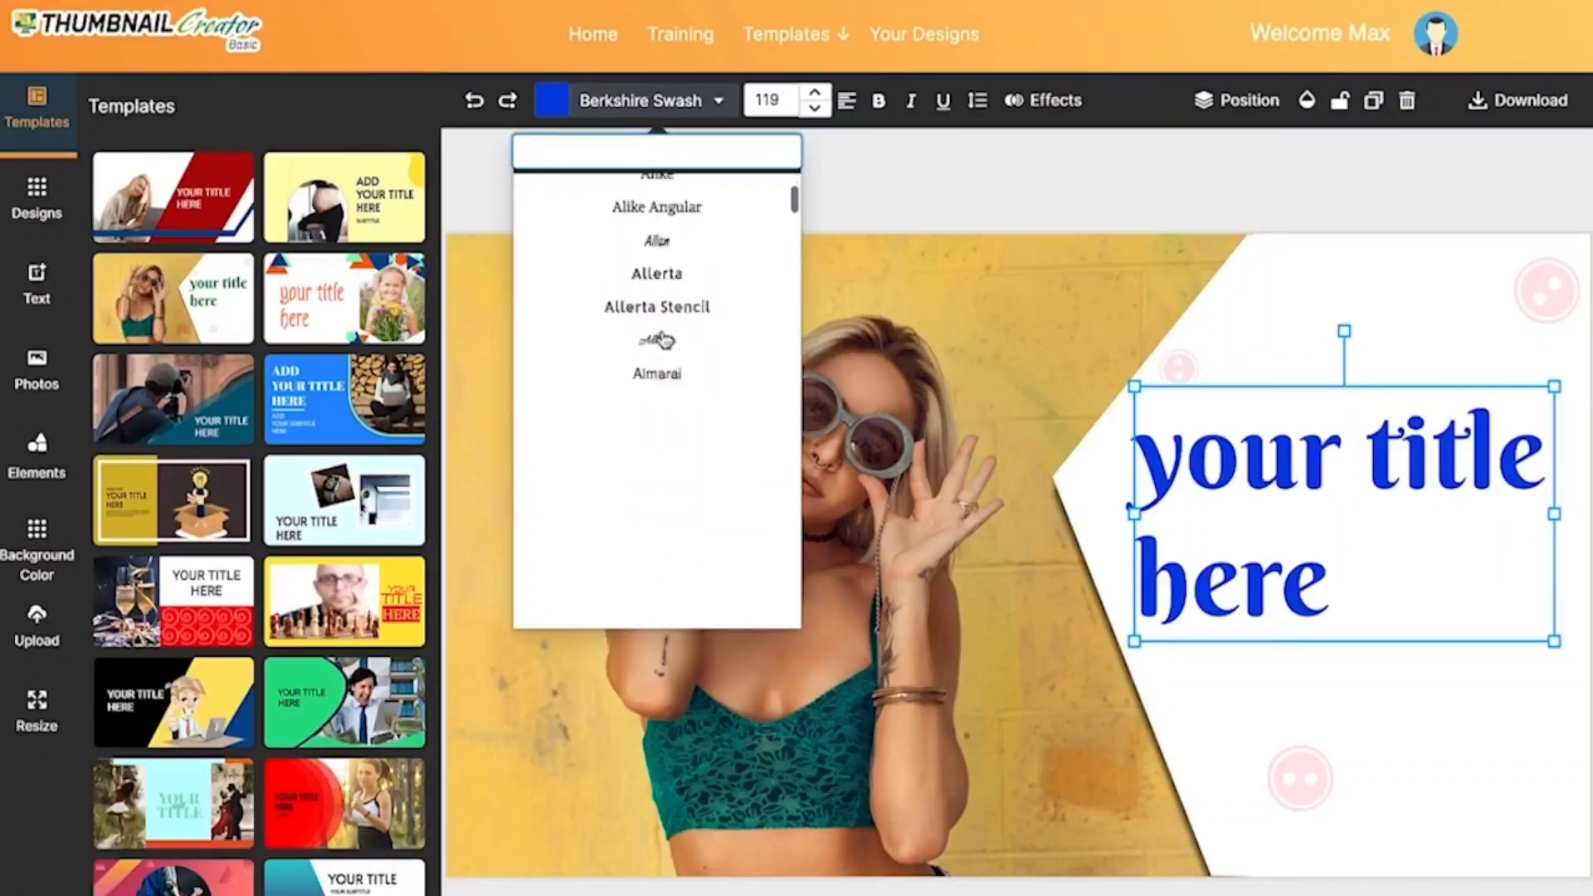
pyautogui.scroll(-4, 663, 336)
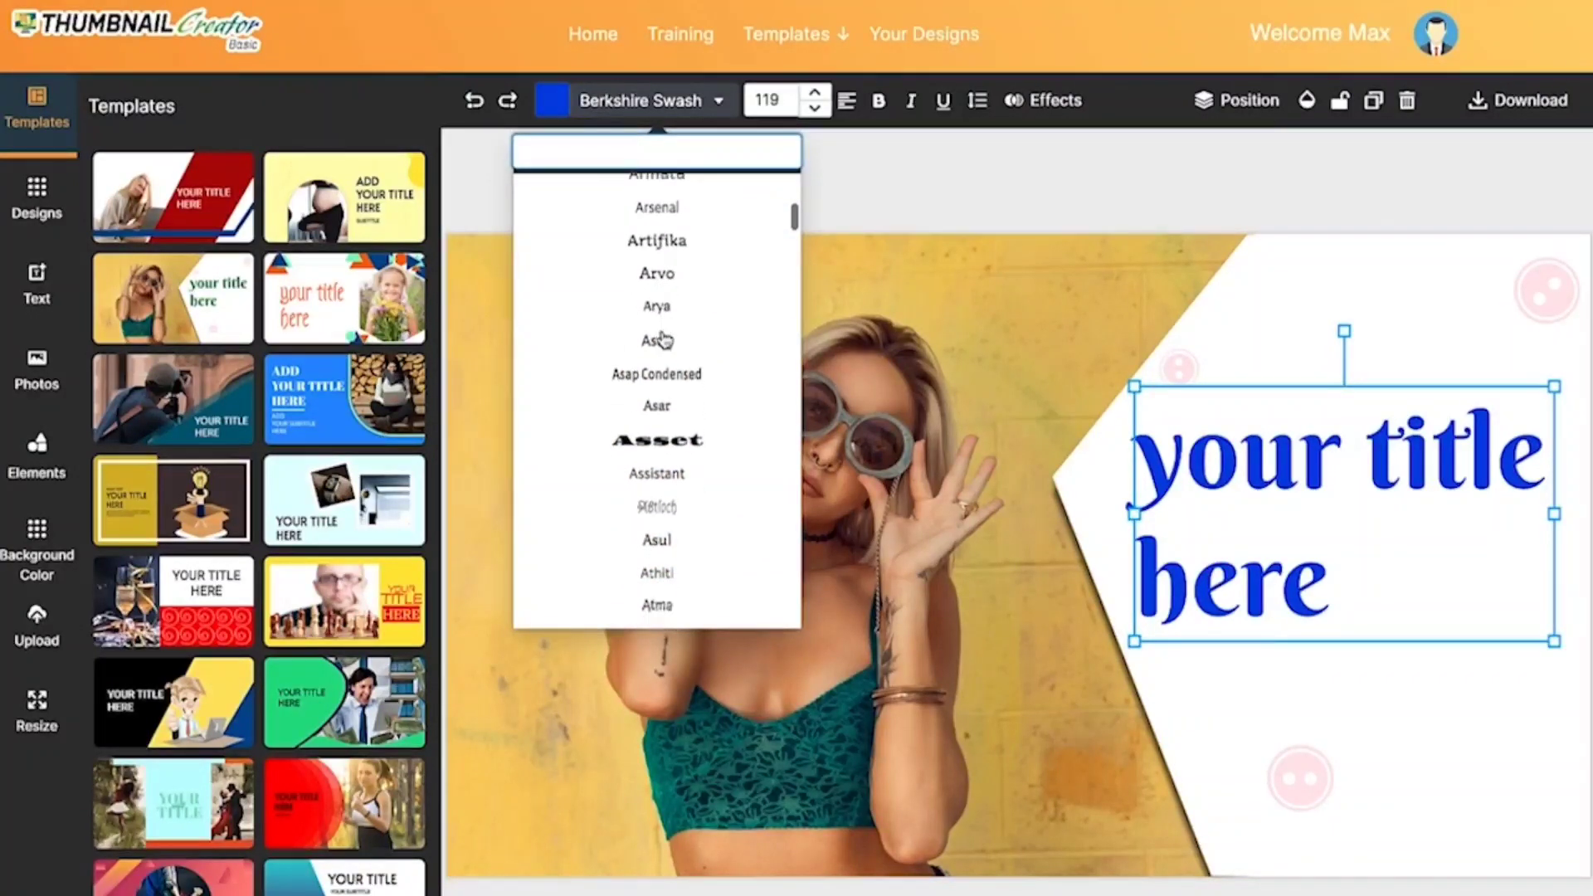
pyautogui.click(685, 419)
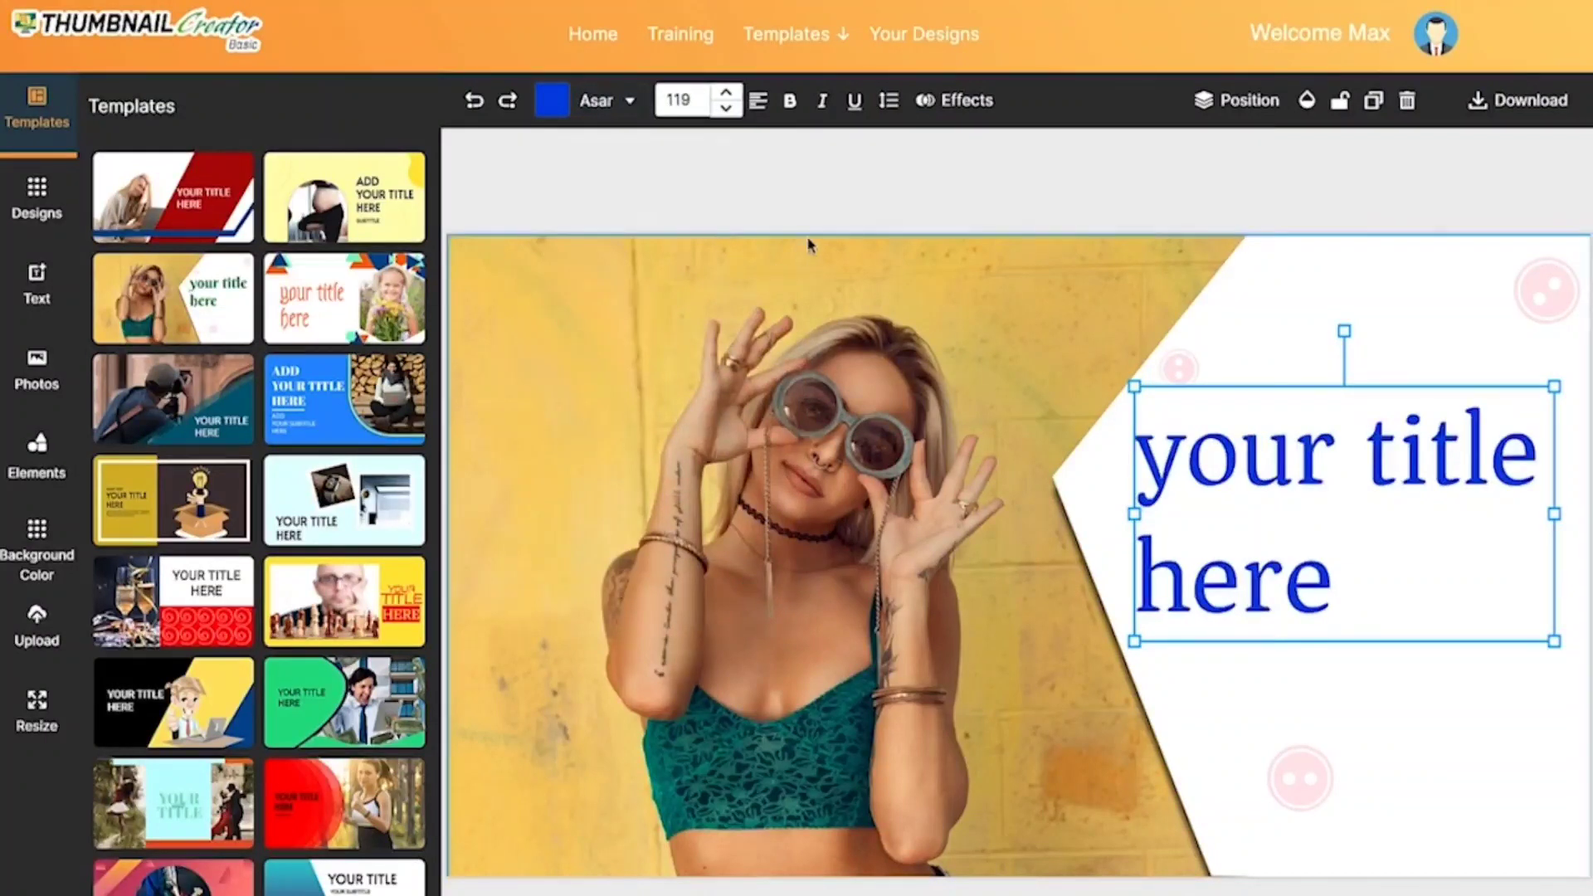
# Step: Try the Shadow effect on the title text and bring its strength back down to the minimum
pyautogui.click(942, 107)
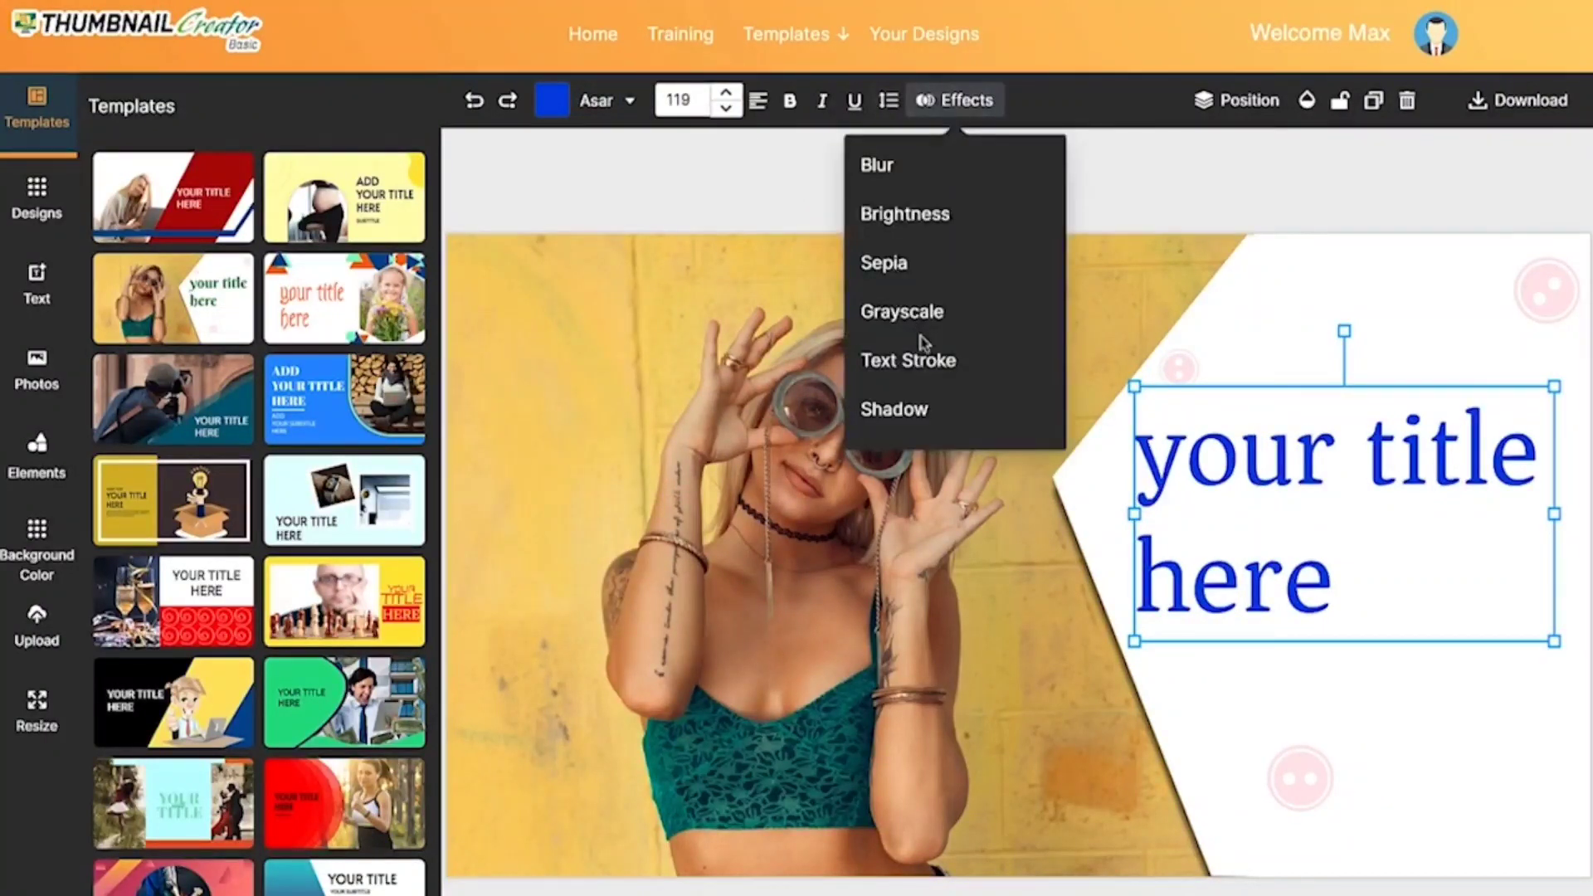
pyautogui.click(926, 415)
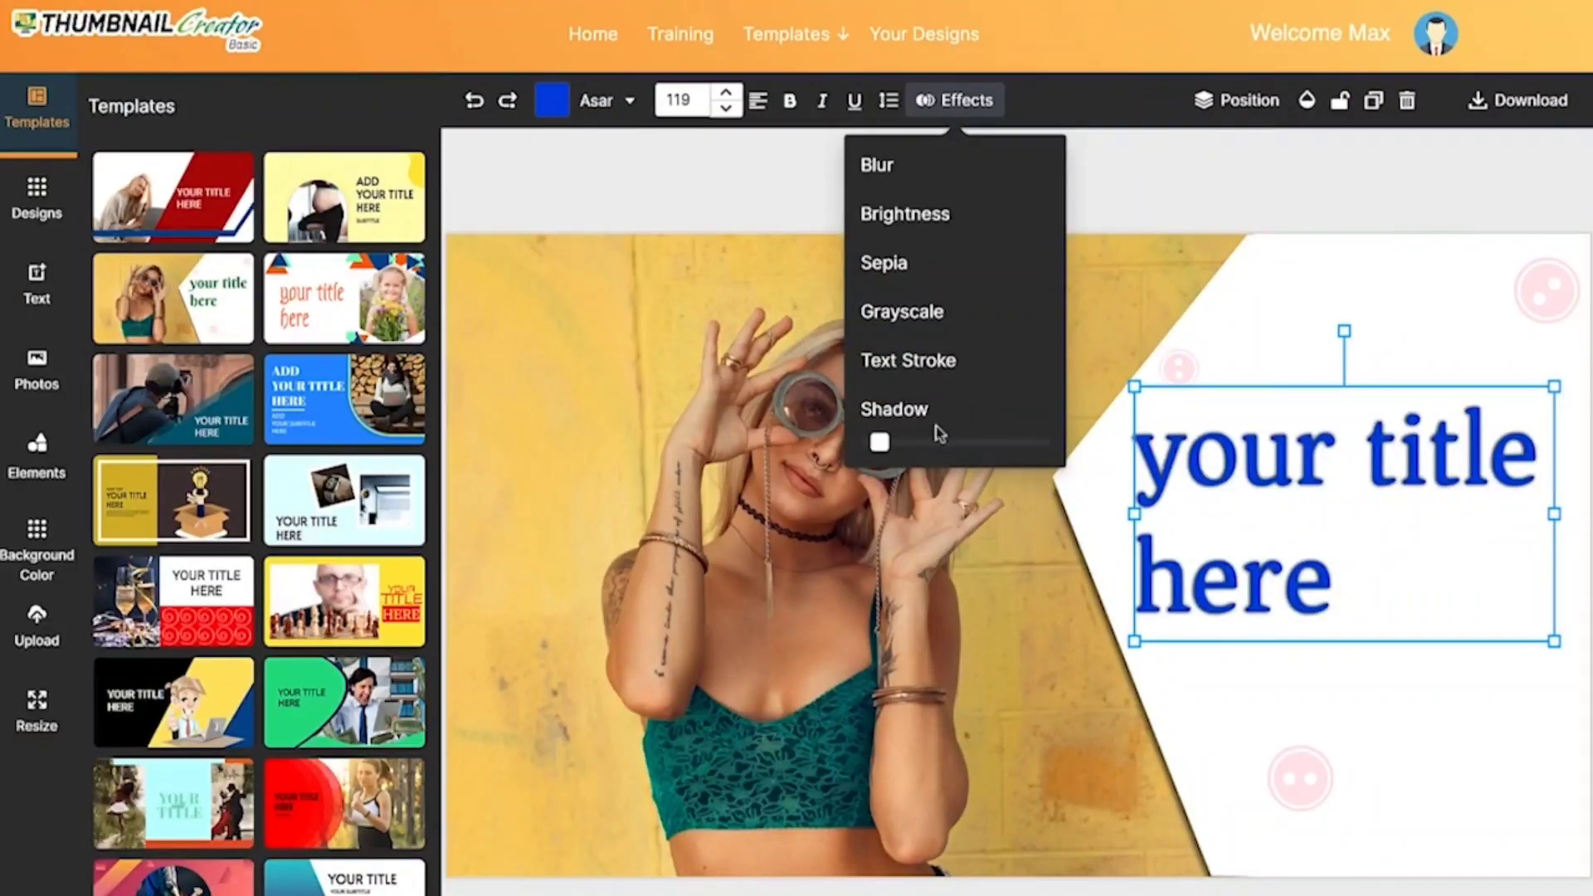
pyautogui.moveTo(922, 442); pyautogui.dragTo(861, 441)
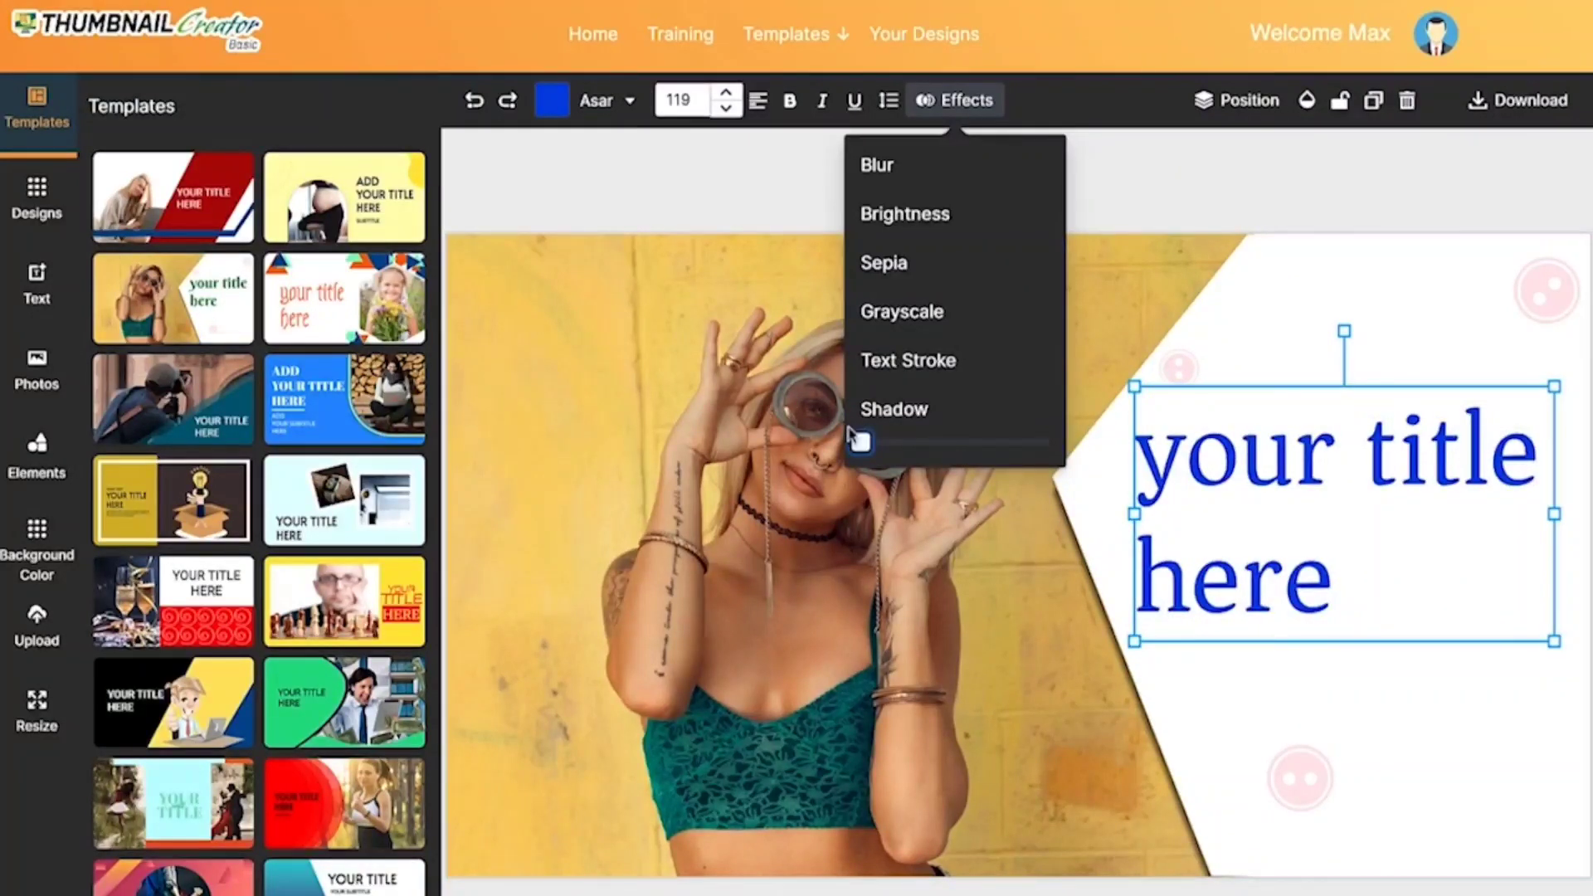
# Step: Turn on bold and italic for the title and replace its text with "fashion on sale NOW"
pyautogui.click(789, 101)
pyautogui.click(821, 112)
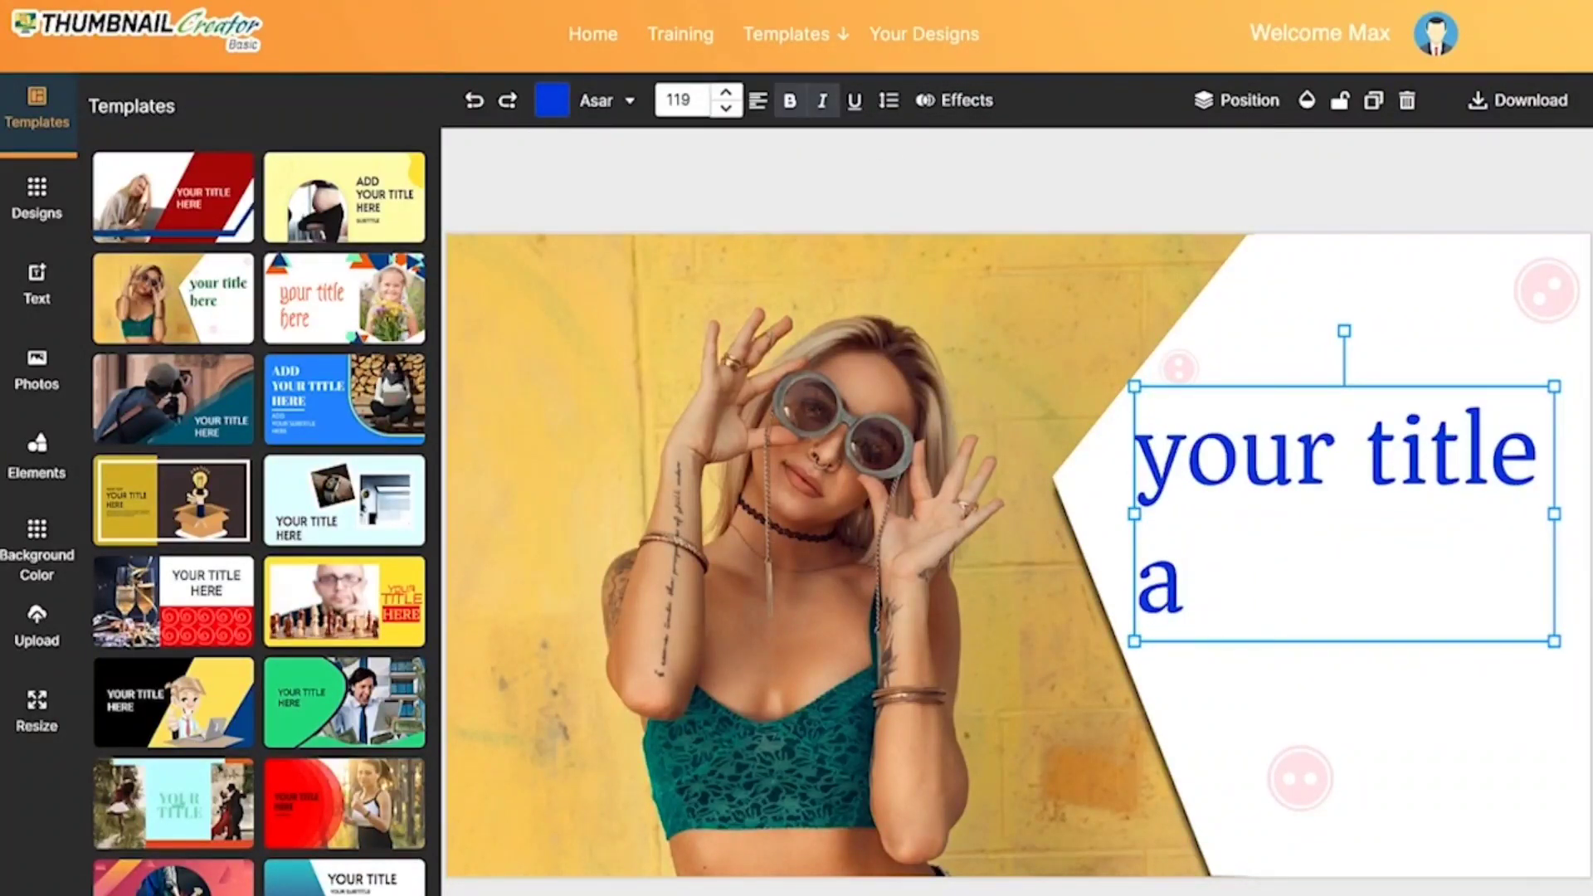
pyautogui.hotkey('ctrl', 'a')
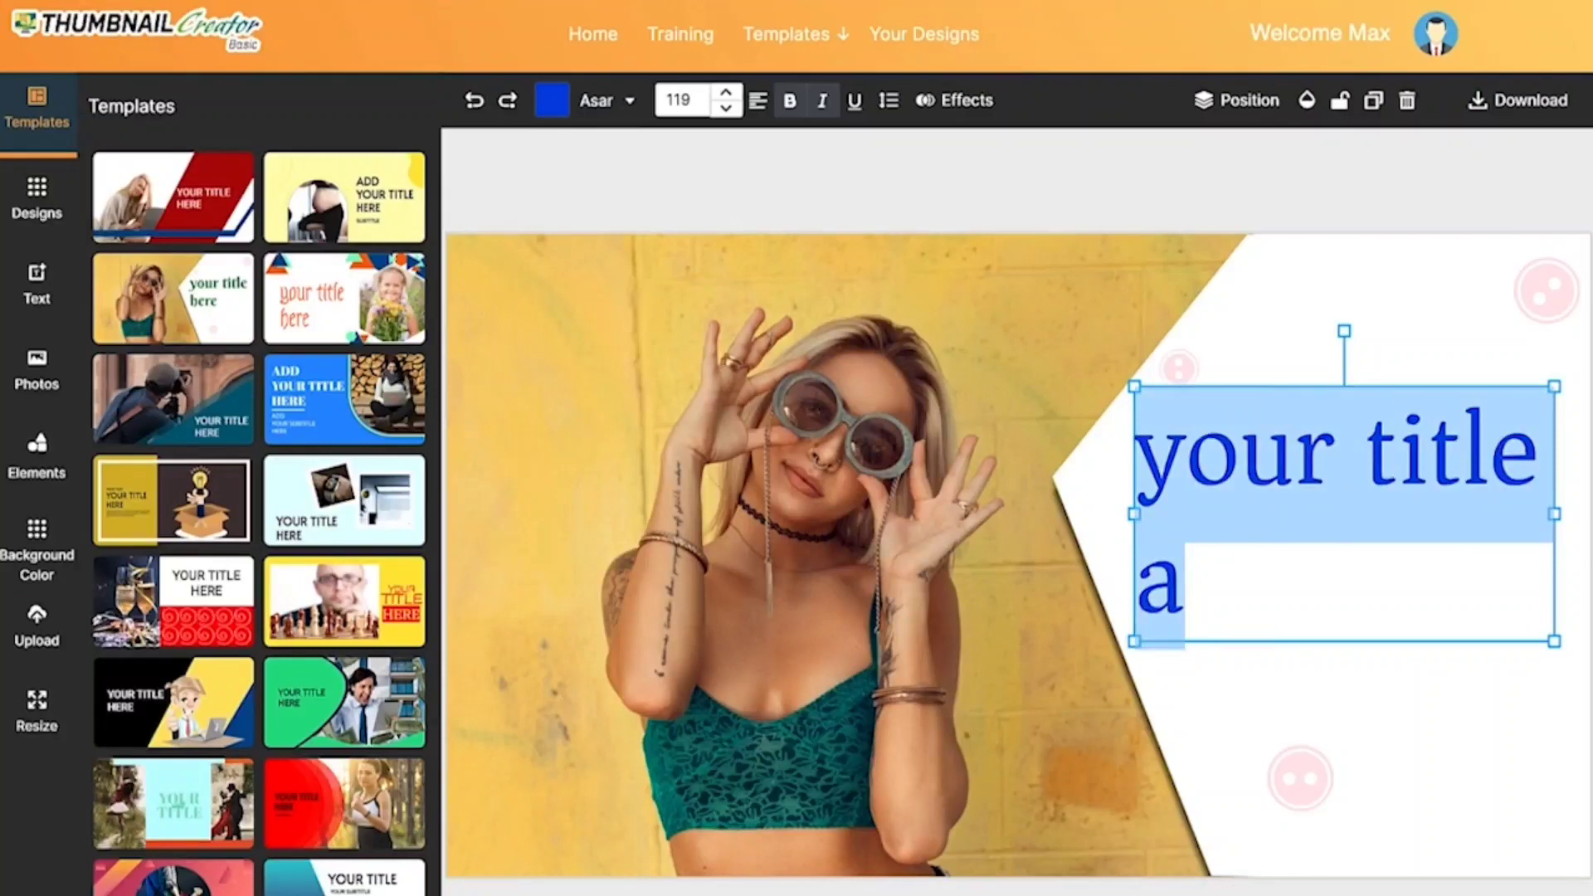
pyautogui.write('f')
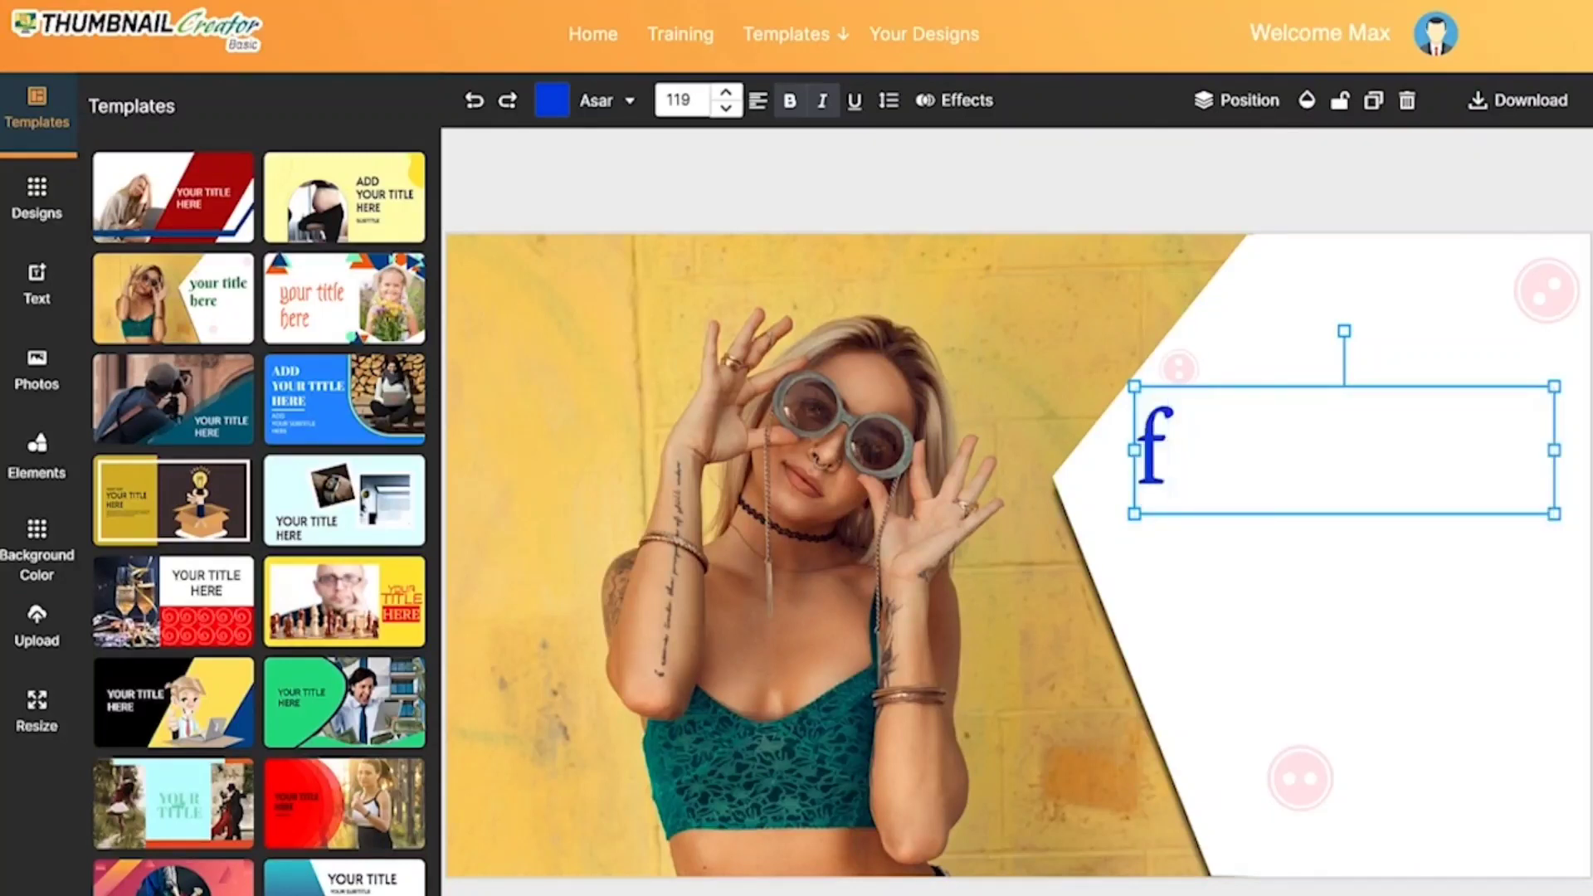
pyautogui.write('ashi')
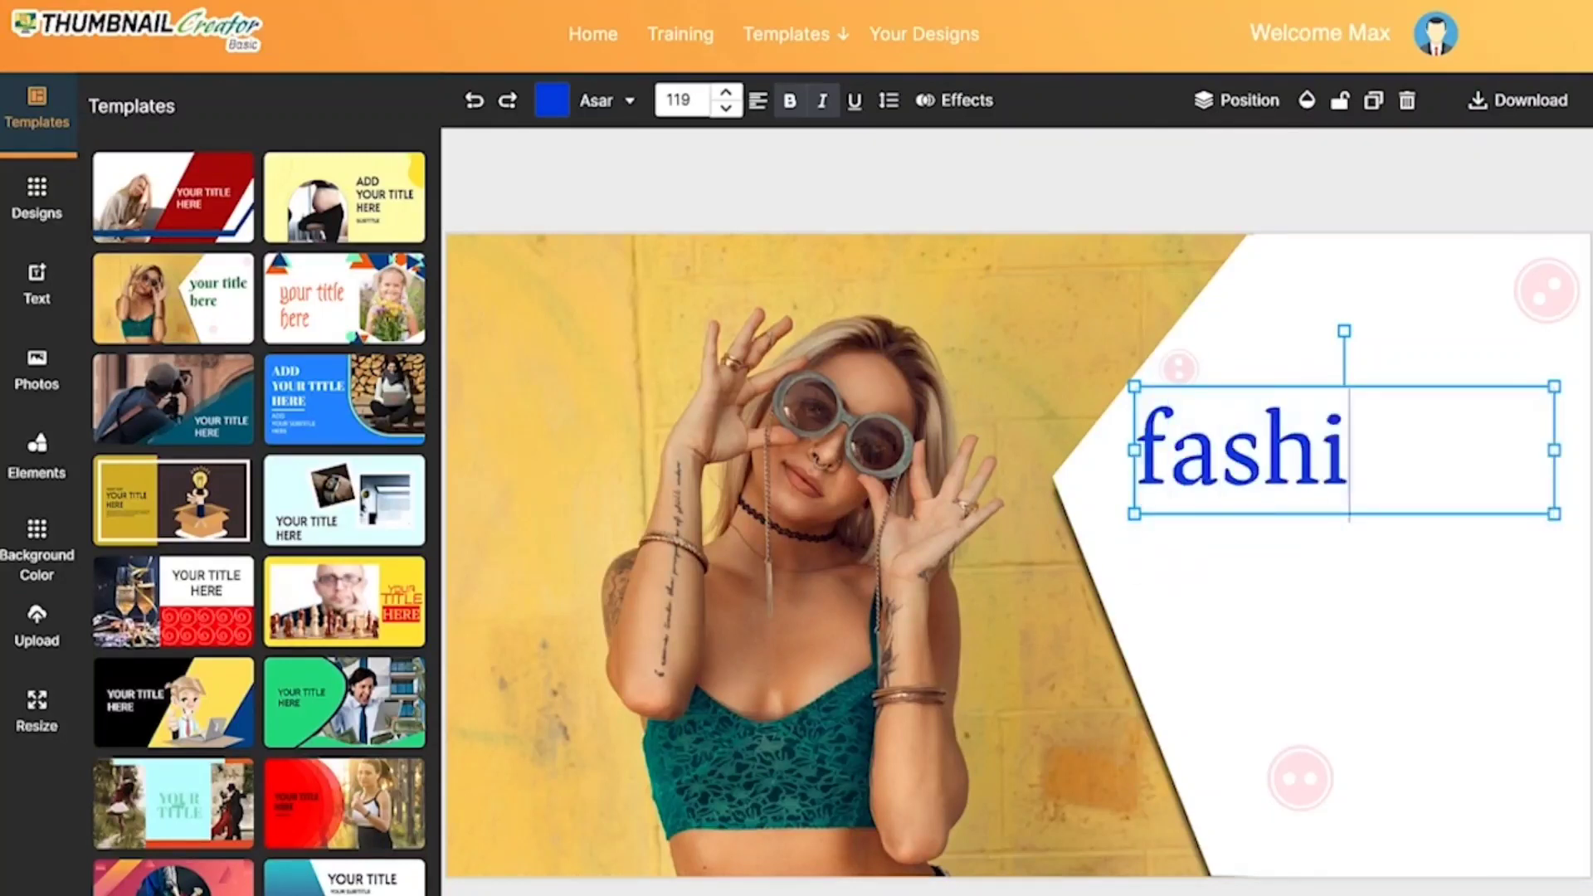
pyautogui.write('on on sale NOW')
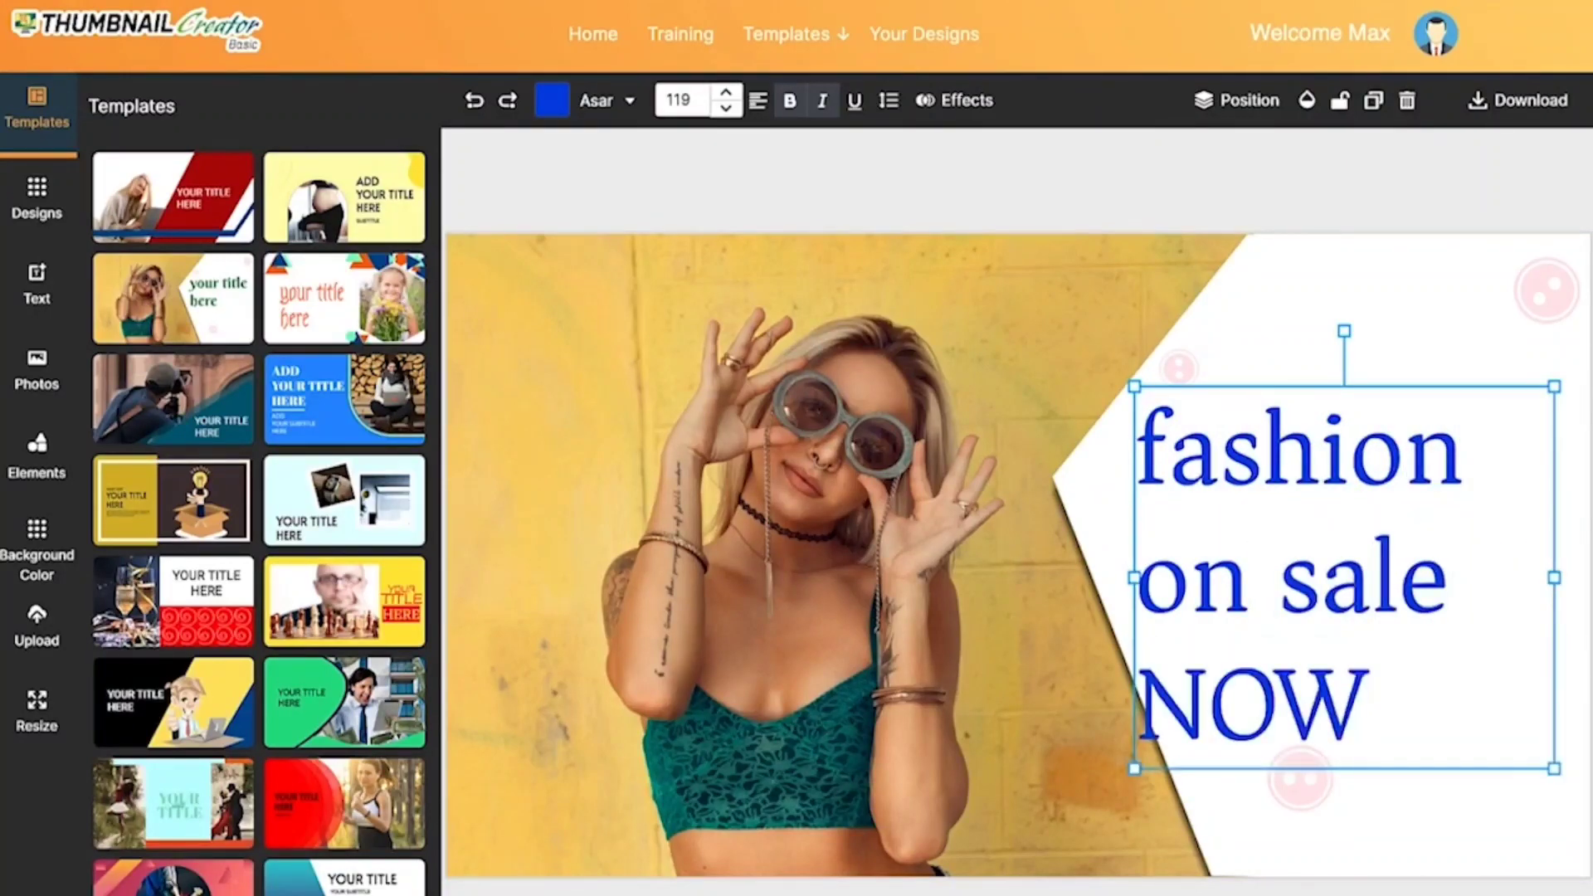
# Step: Finish editing the title text and move it up and to the right within the white area
pyautogui.click(1091, 490)
pyautogui.moveTo(1244, 508); pyautogui.dragTo(1301, 475)
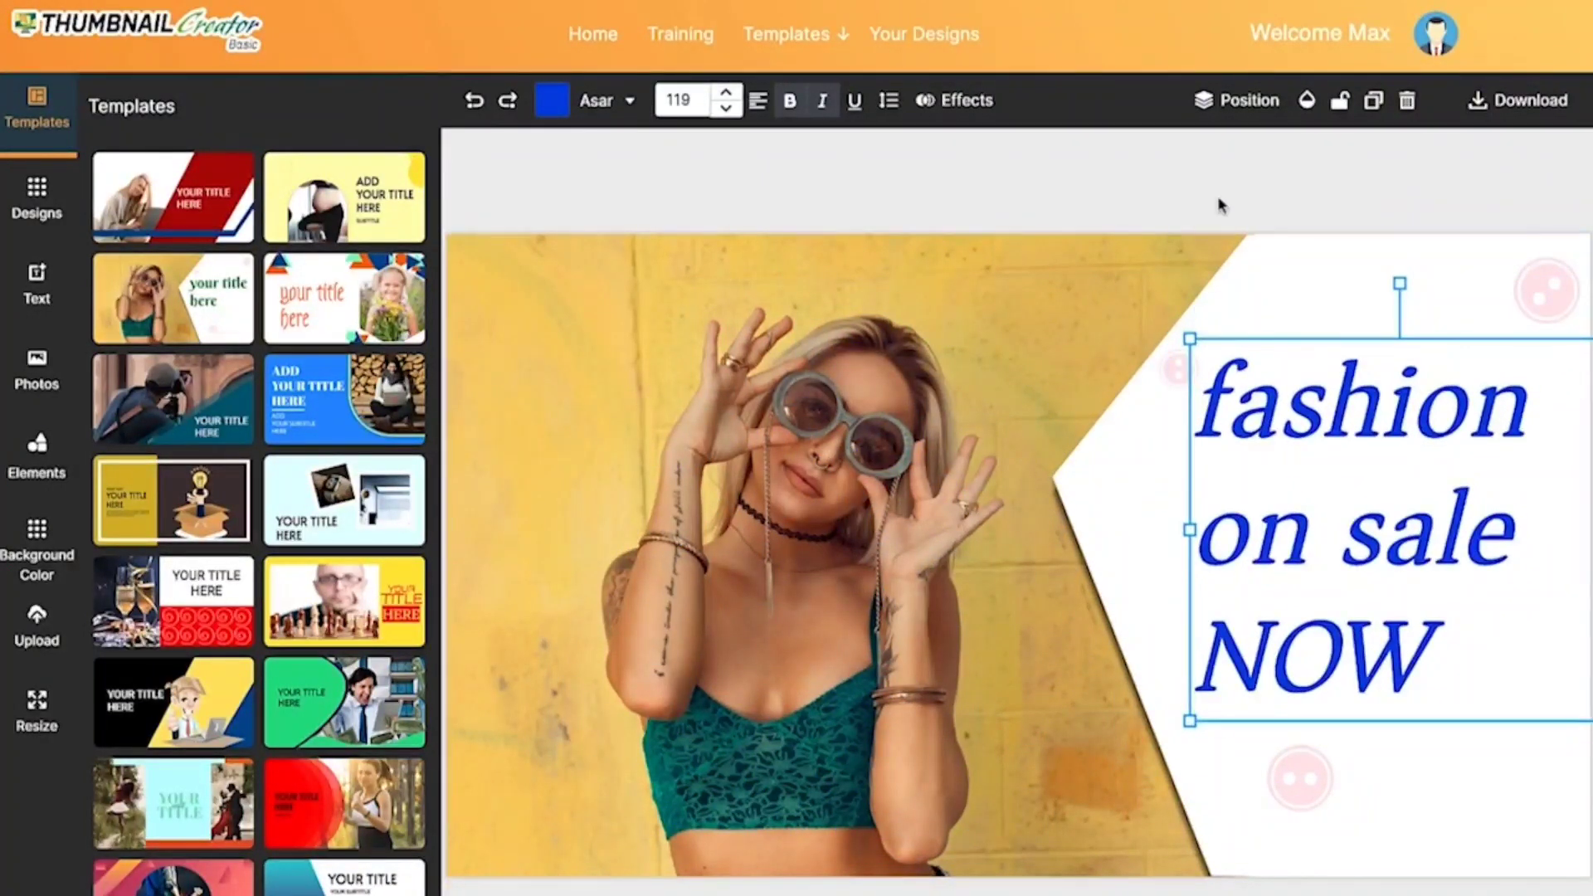
# Step: Try lowering the title one layer and raising it again, and lock it against canvas changes
pyautogui.click(1223, 97)
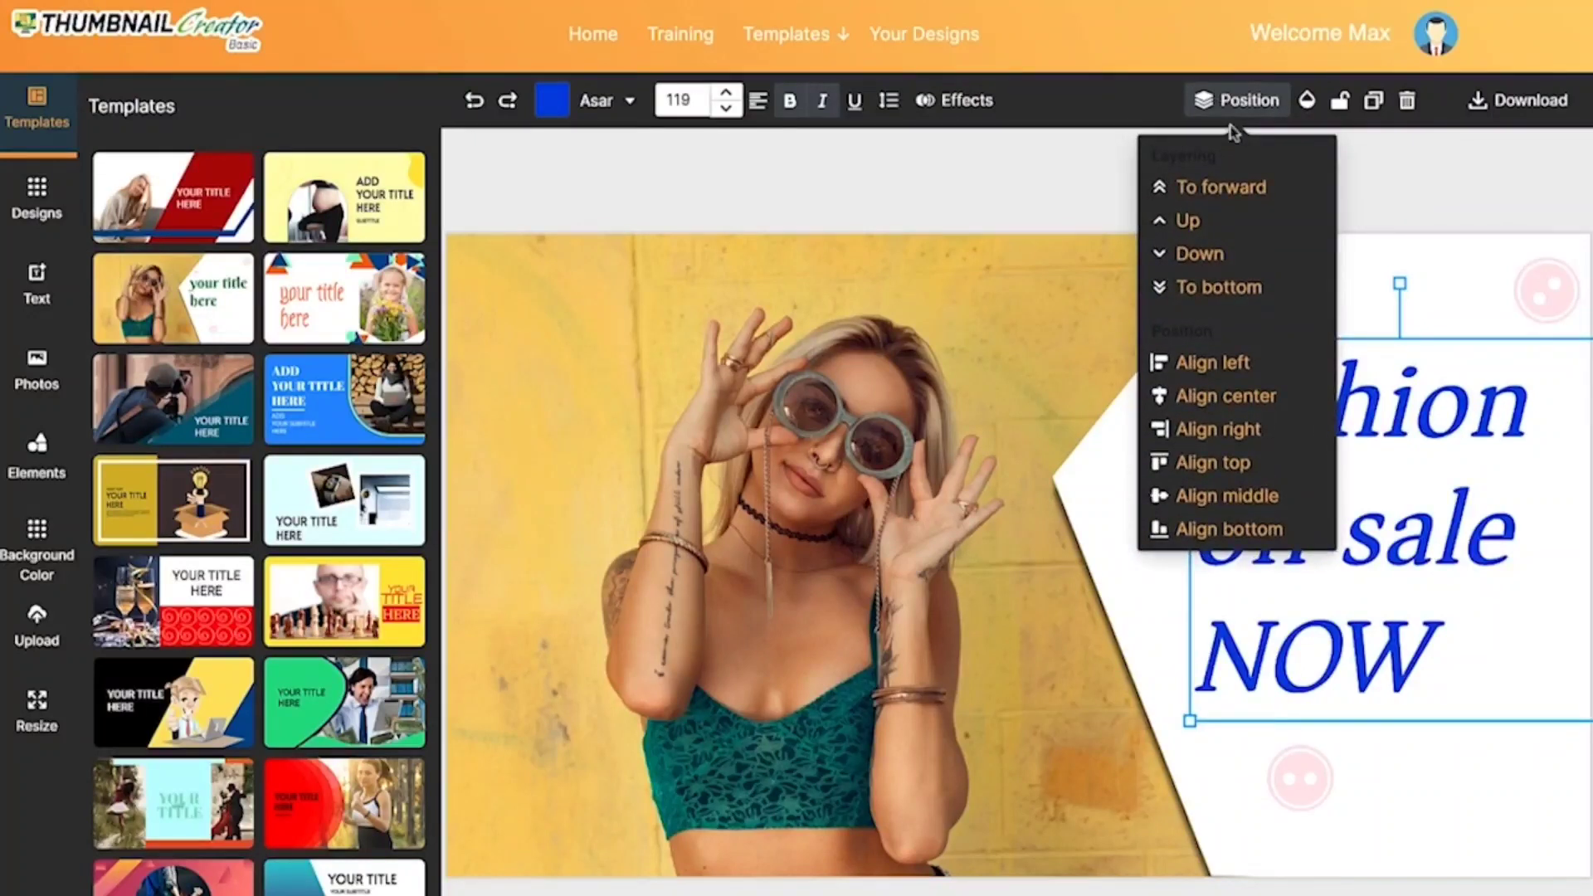
pyautogui.click(1241, 257)
pyautogui.click(1231, 222)
pyautogui.click(1340, 104)
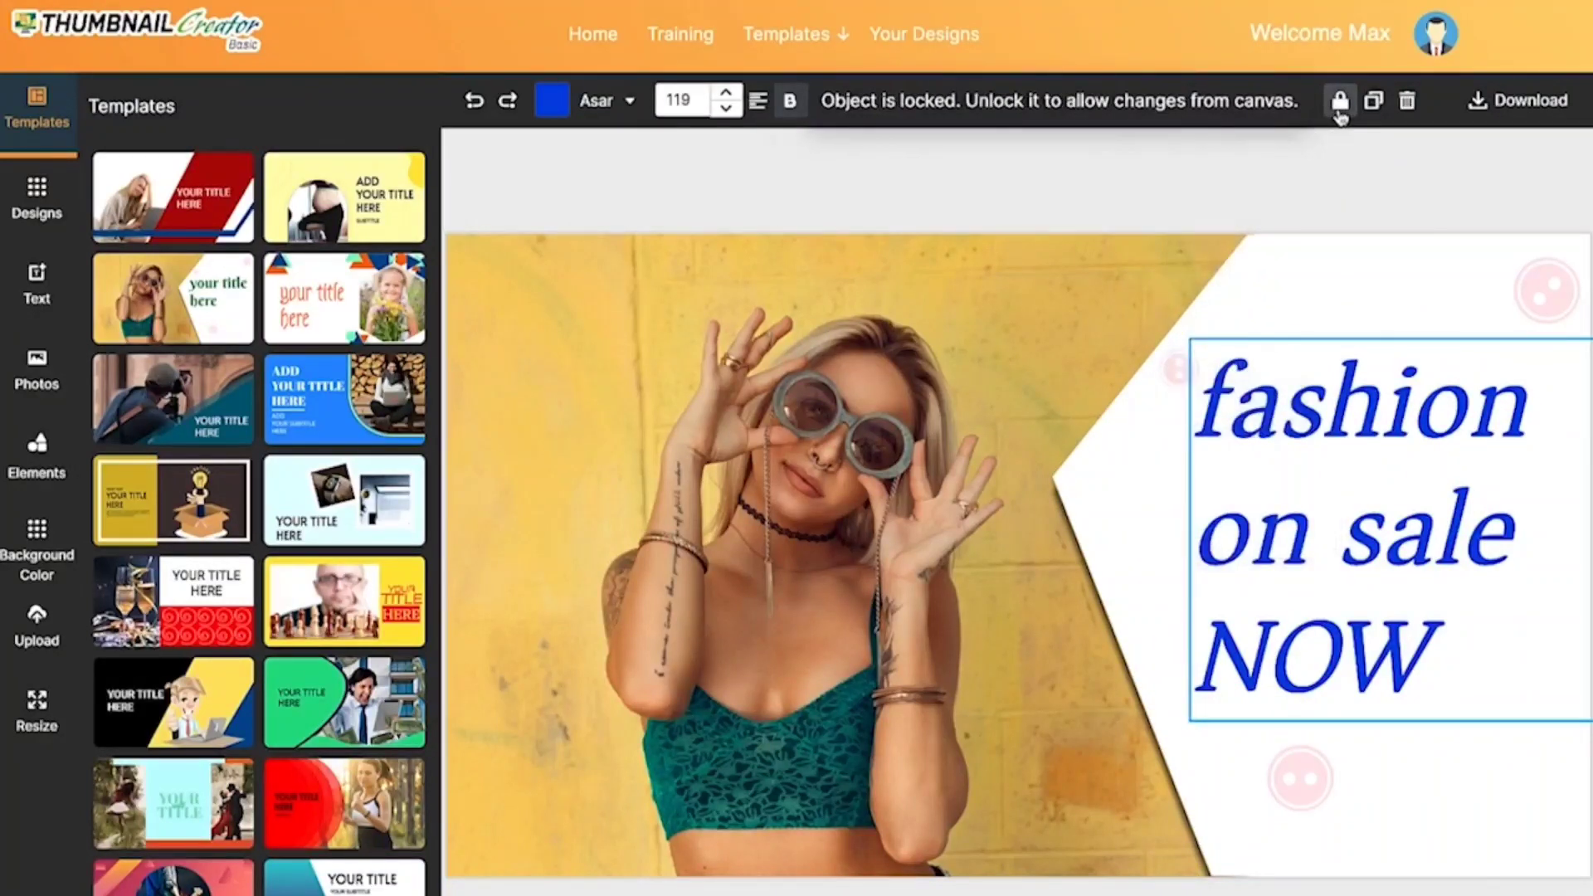
pyautogui.moveTo(1371, 272)
pyautogui.mouseDown()
pyautogui.moveTo(1340, 274)
pyautogui.moveTo(1370, 270)
pyautogui.mouseUp()
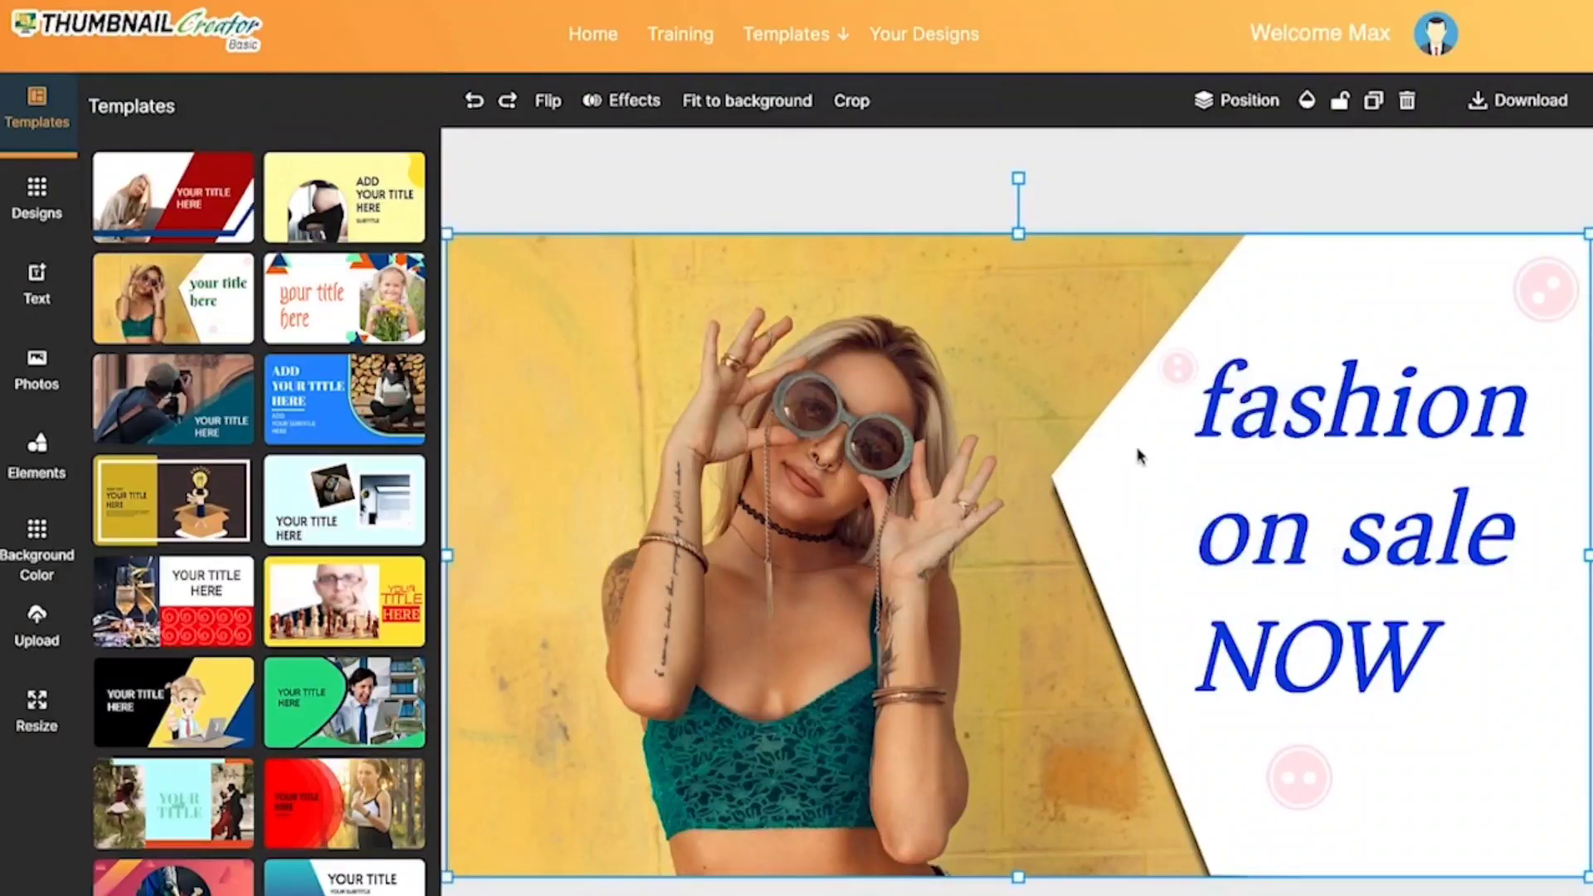
# Step: Flip the white overlay shape horizontally and rearrange it with the photo so the white area fills the canvas's left half and the woman the right
pyautogui.moveTo(1138, 464); pyautogui.dragTo(688, 224)
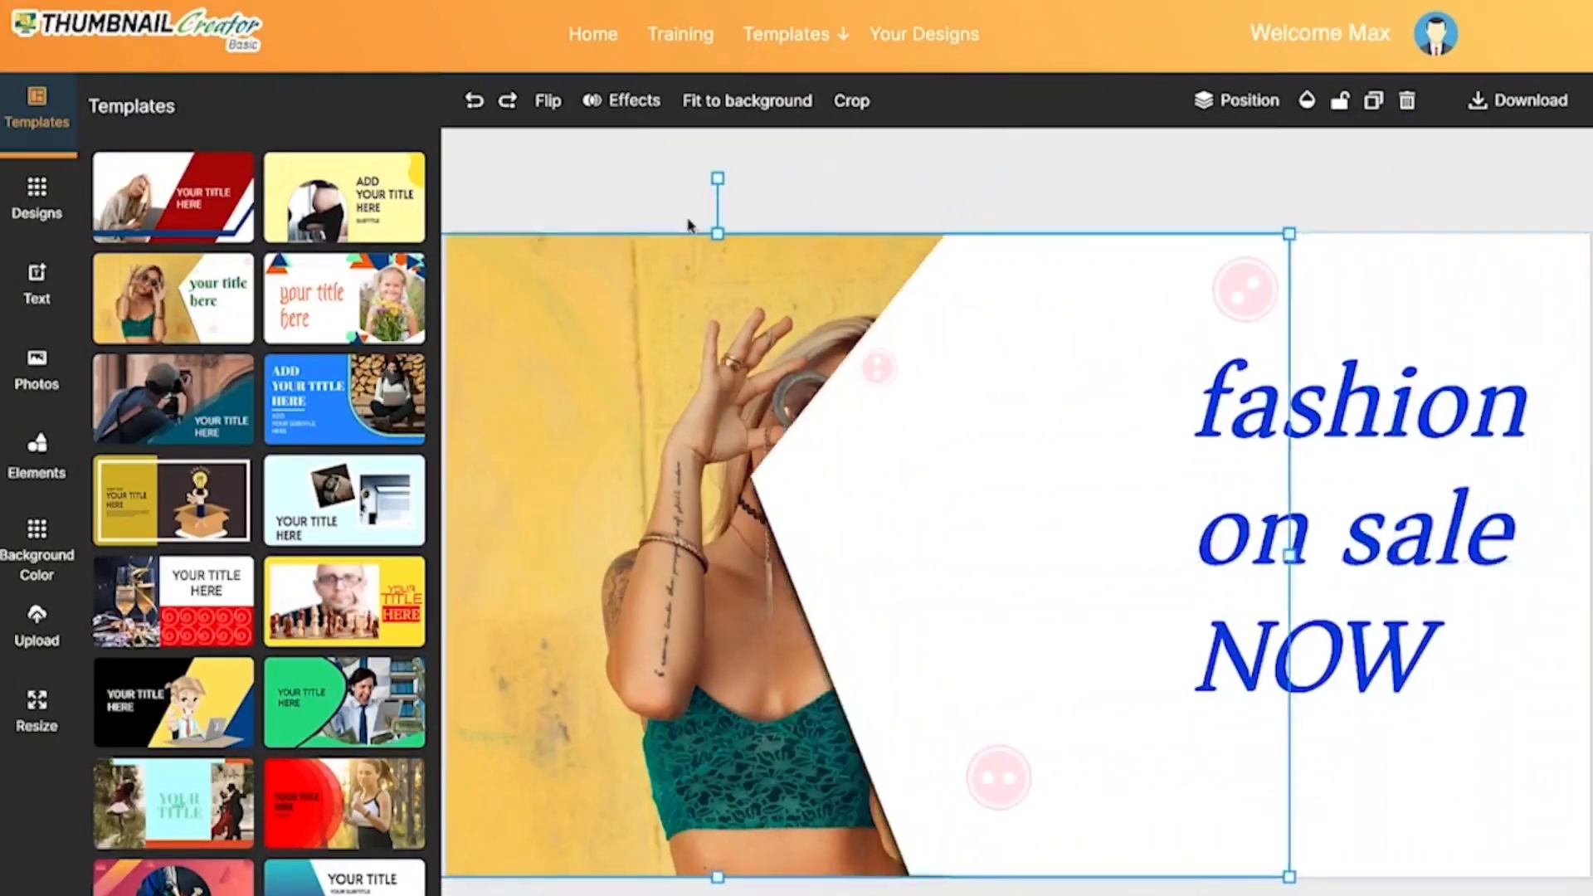
pyautogui.click(540, 116)
pyautogui.click(557, 161)
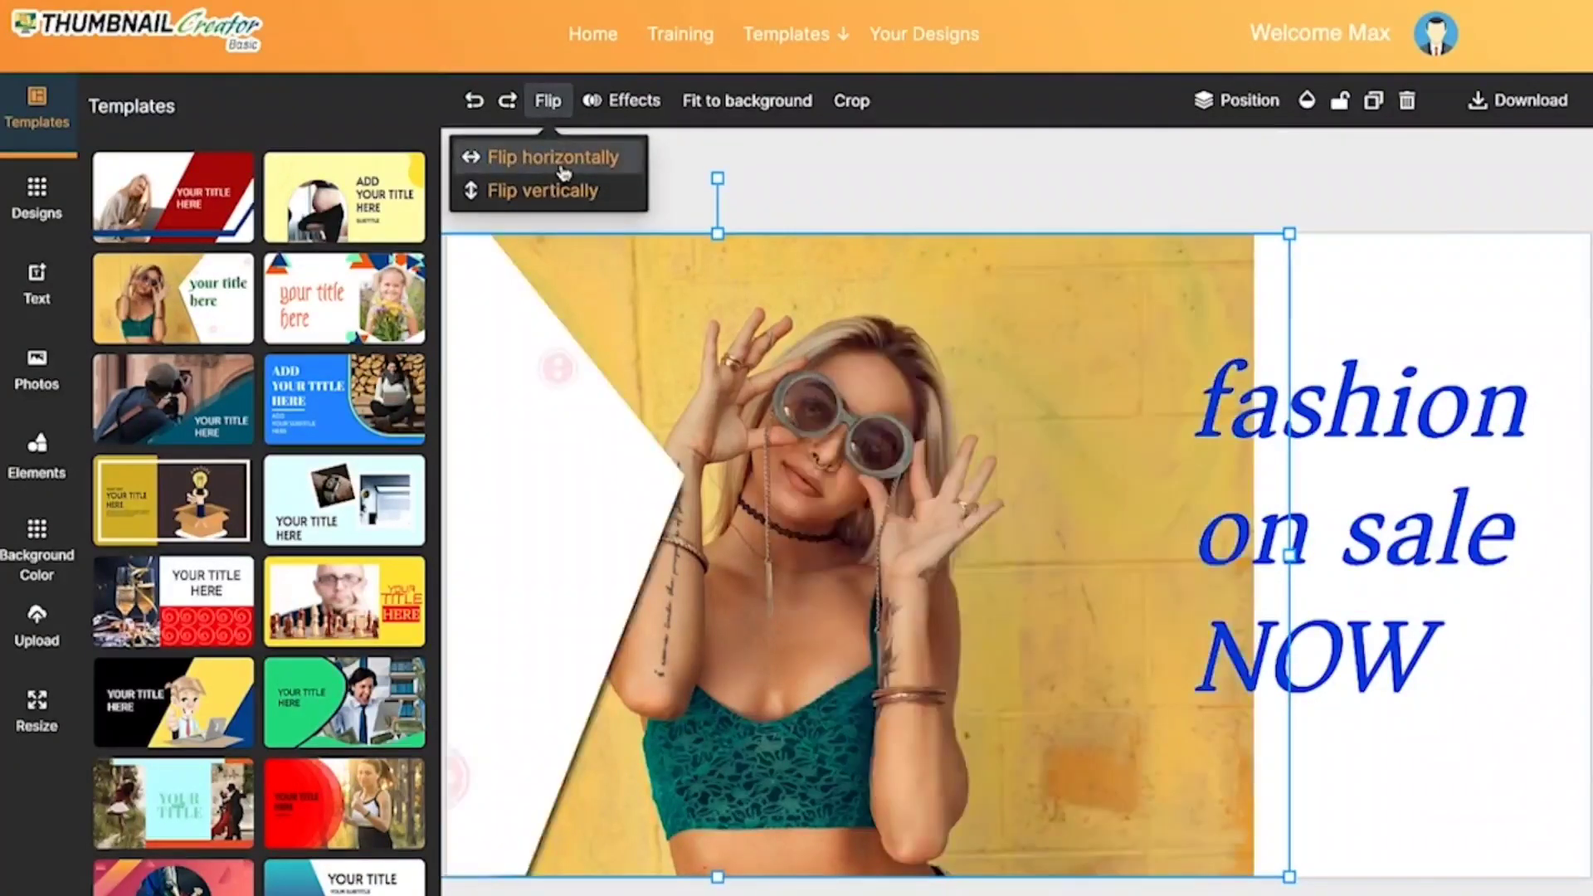
pyautogui.moveTo(612, 473); pyautogui.dragTo(841, 486)
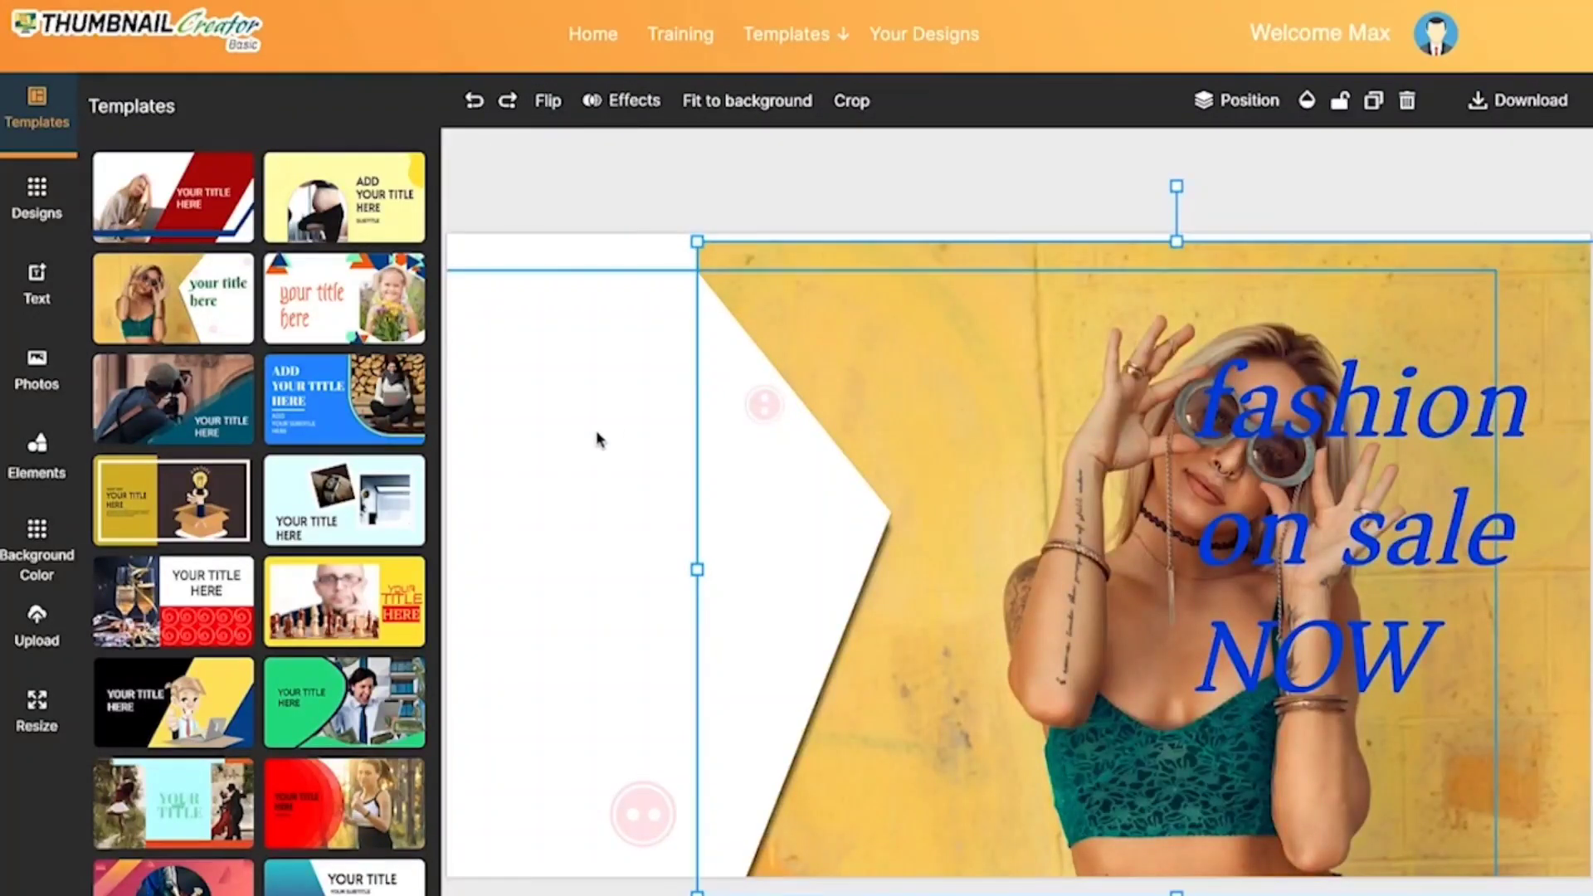
pyautogui.moveTo(594, 439); pyautogui.dragTo(682, 399)
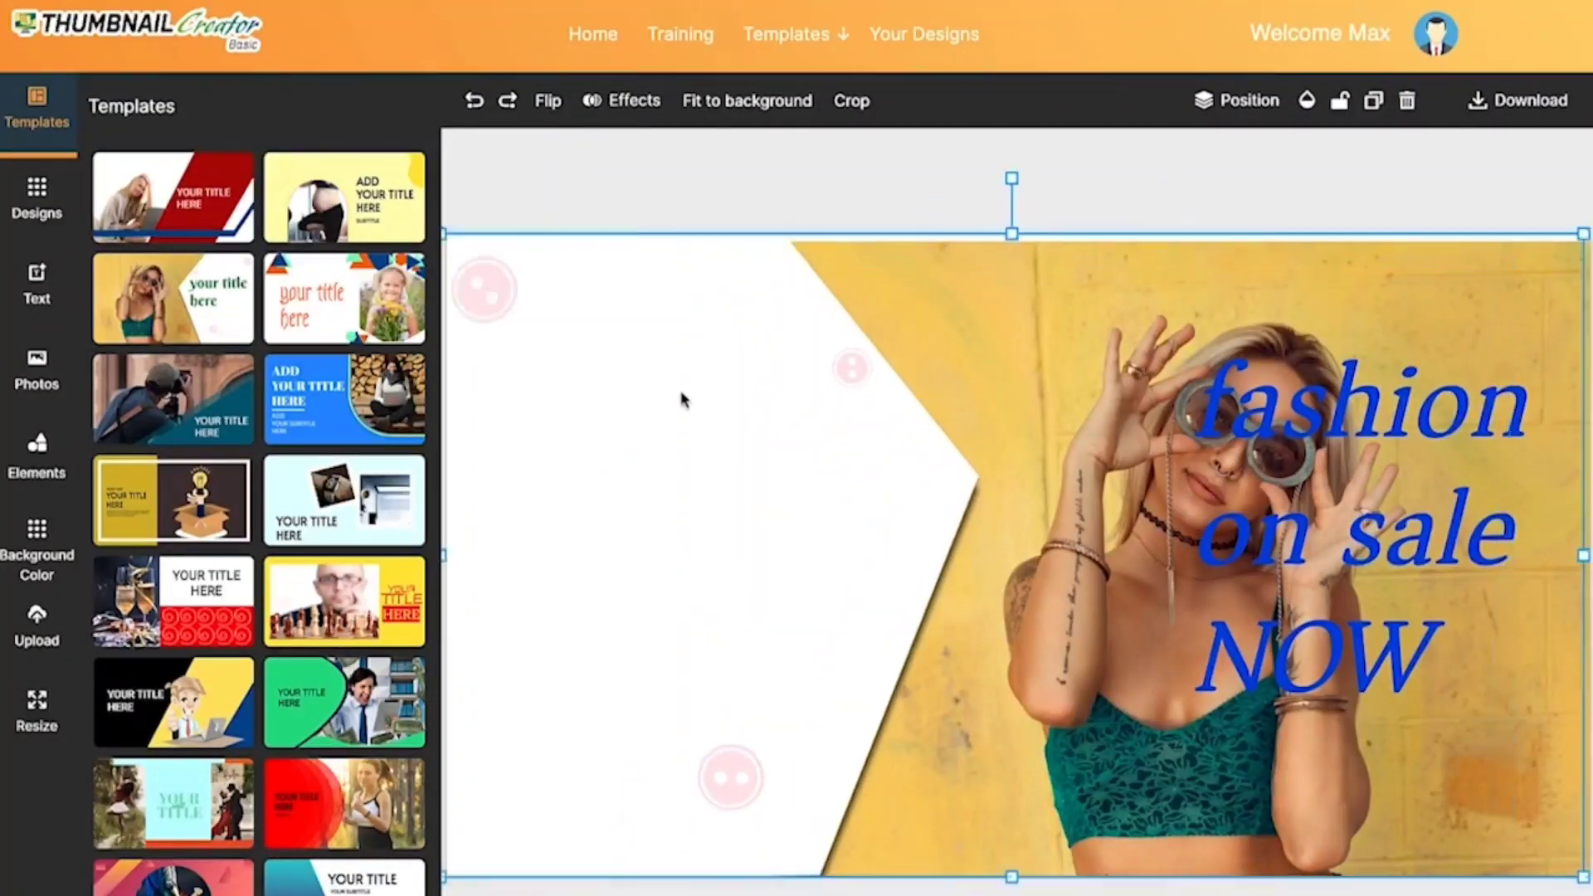
# Step: Unlock the "fashion on sale NOW" title and move it onto the white area on the canvas's left half
pyautogui.click(1205, 370)
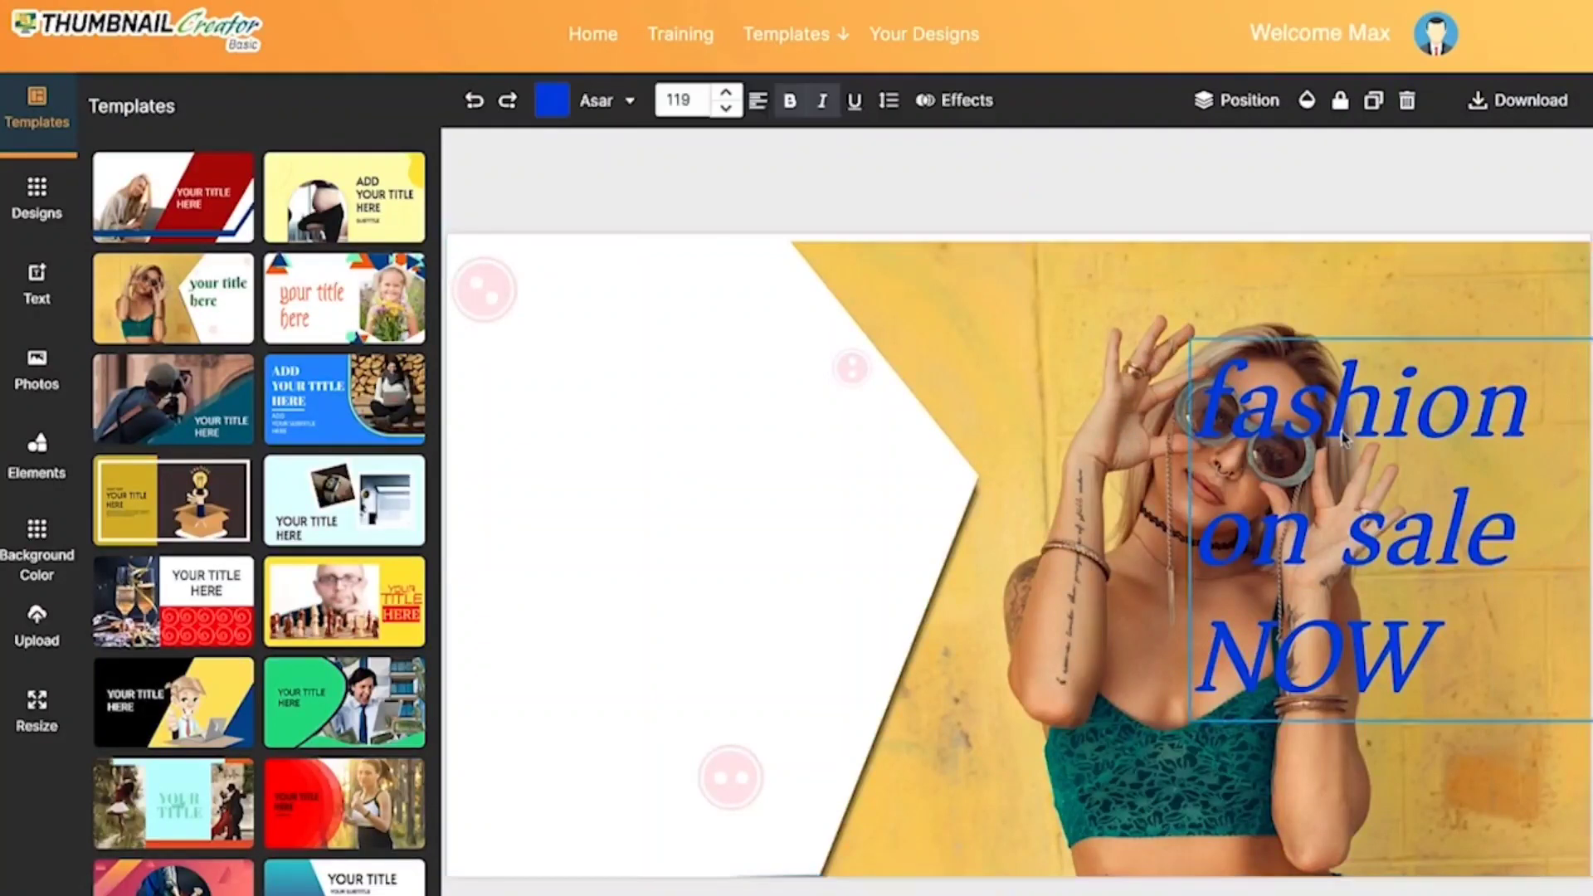
pyautogui.click(1338, 101)
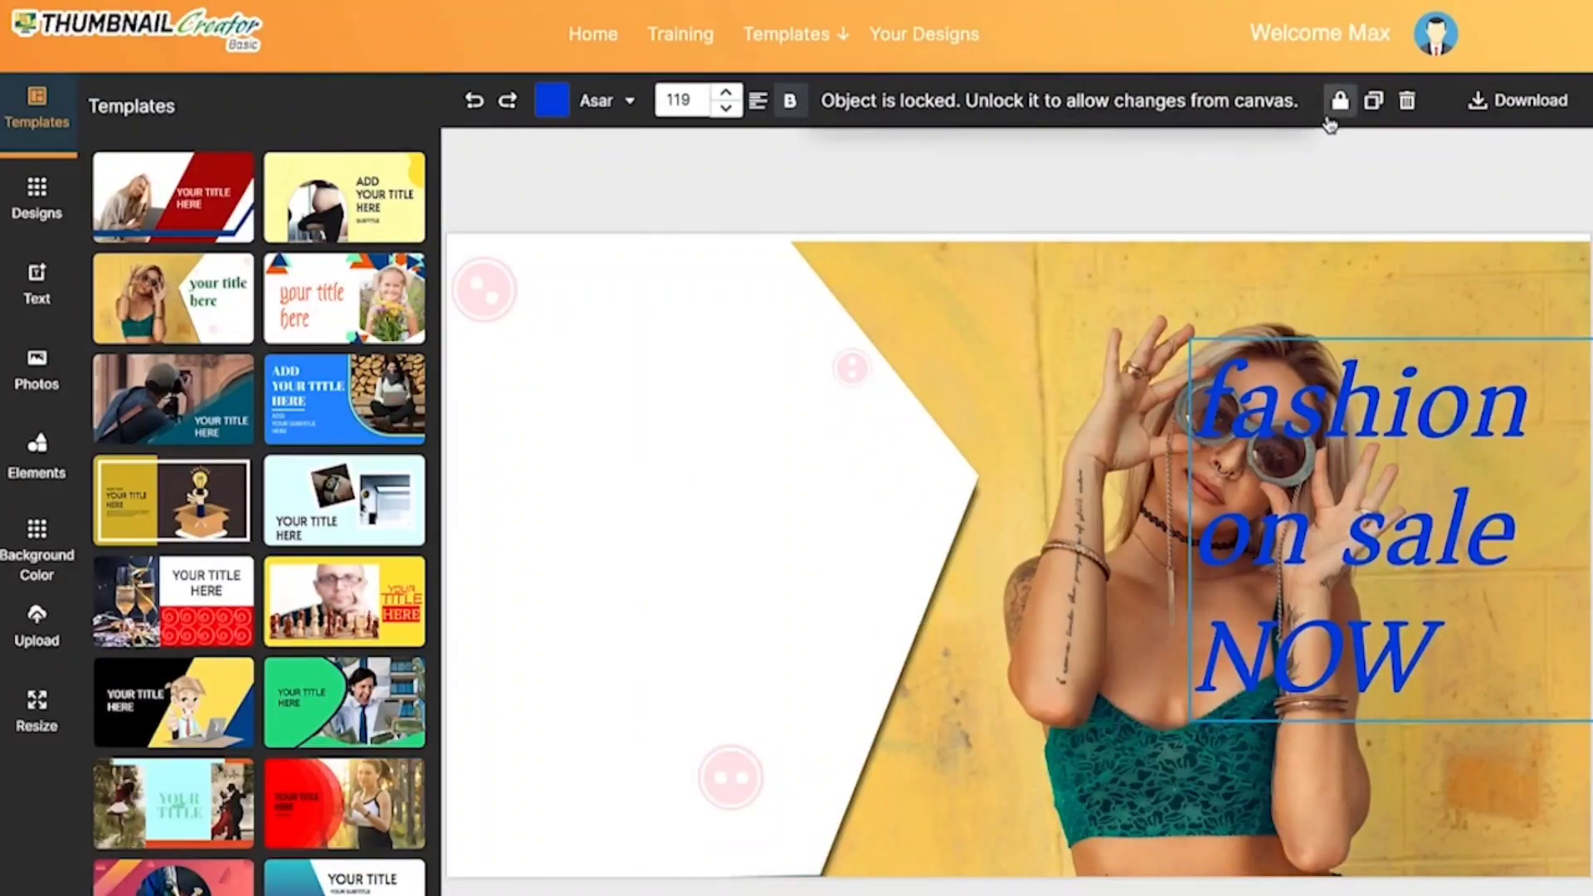
pyautogui.click(1338, 101)
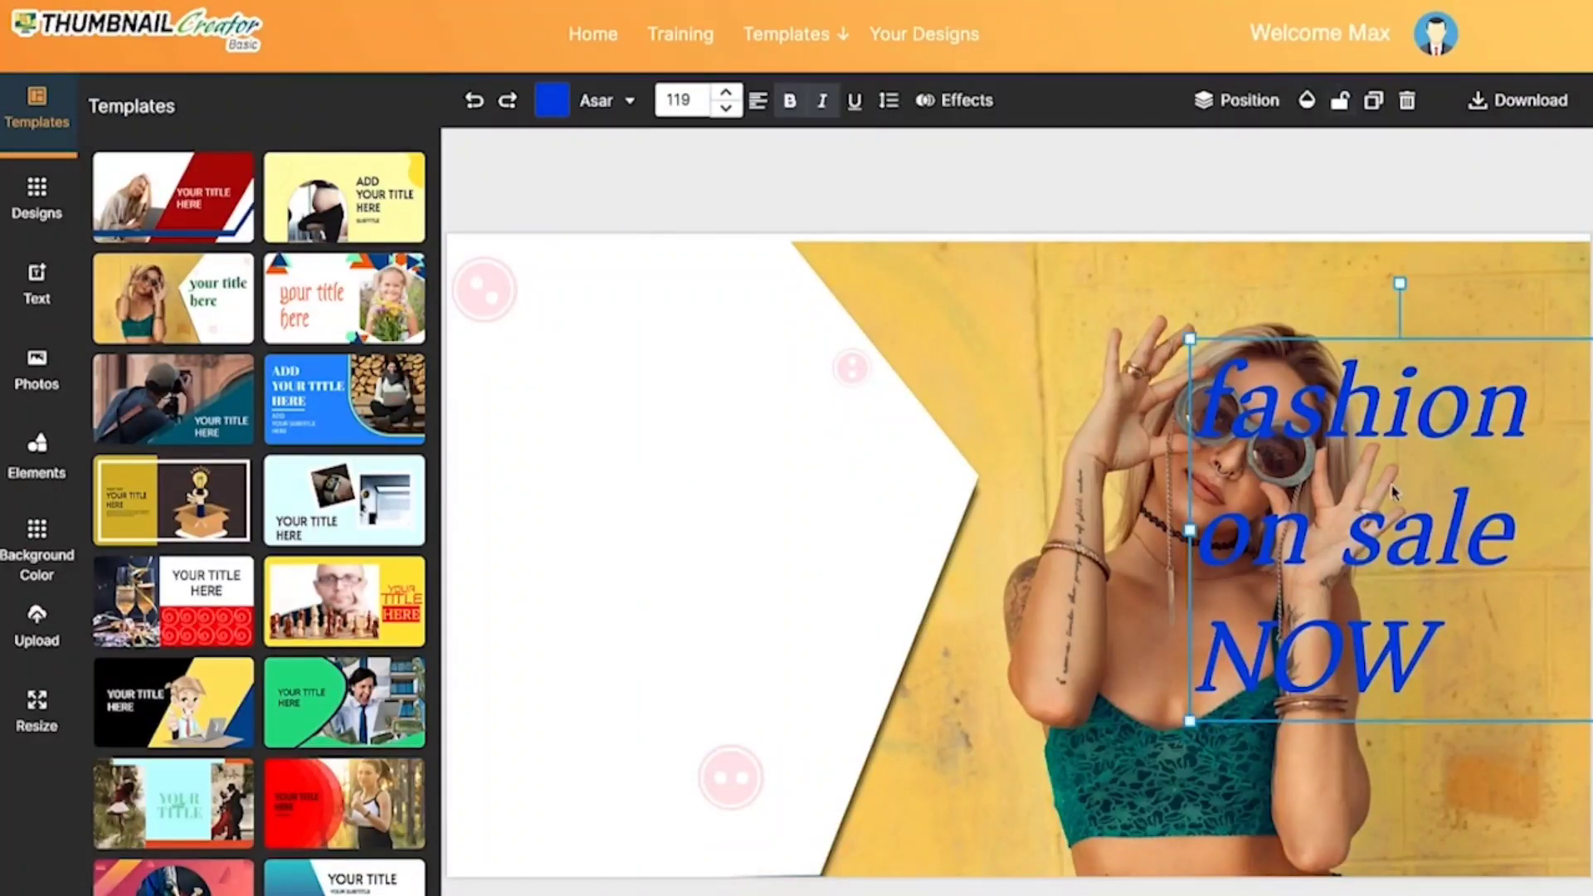
pyautogui.moveTo(1391, 496); pyautogui.dragTo(682, 483)
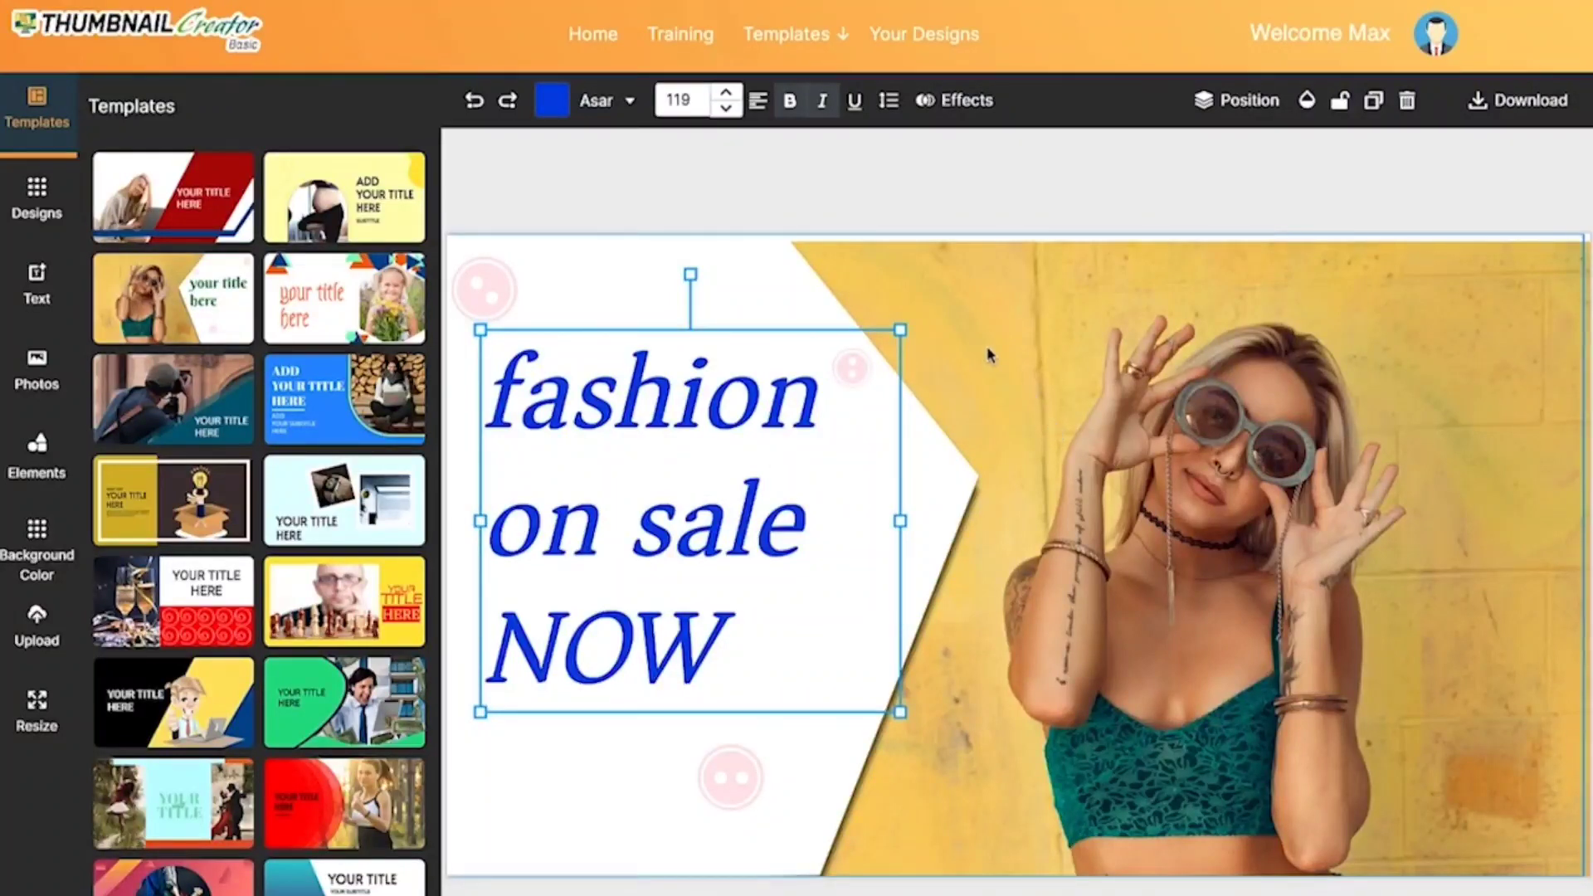
# Step: Try a lower Transparency setting on the white overlay shape and return it to fully opaque
pyautogui.click(554, 270)
pyautogui.click(1307, 101)
pyautogui.click(1335, 182)
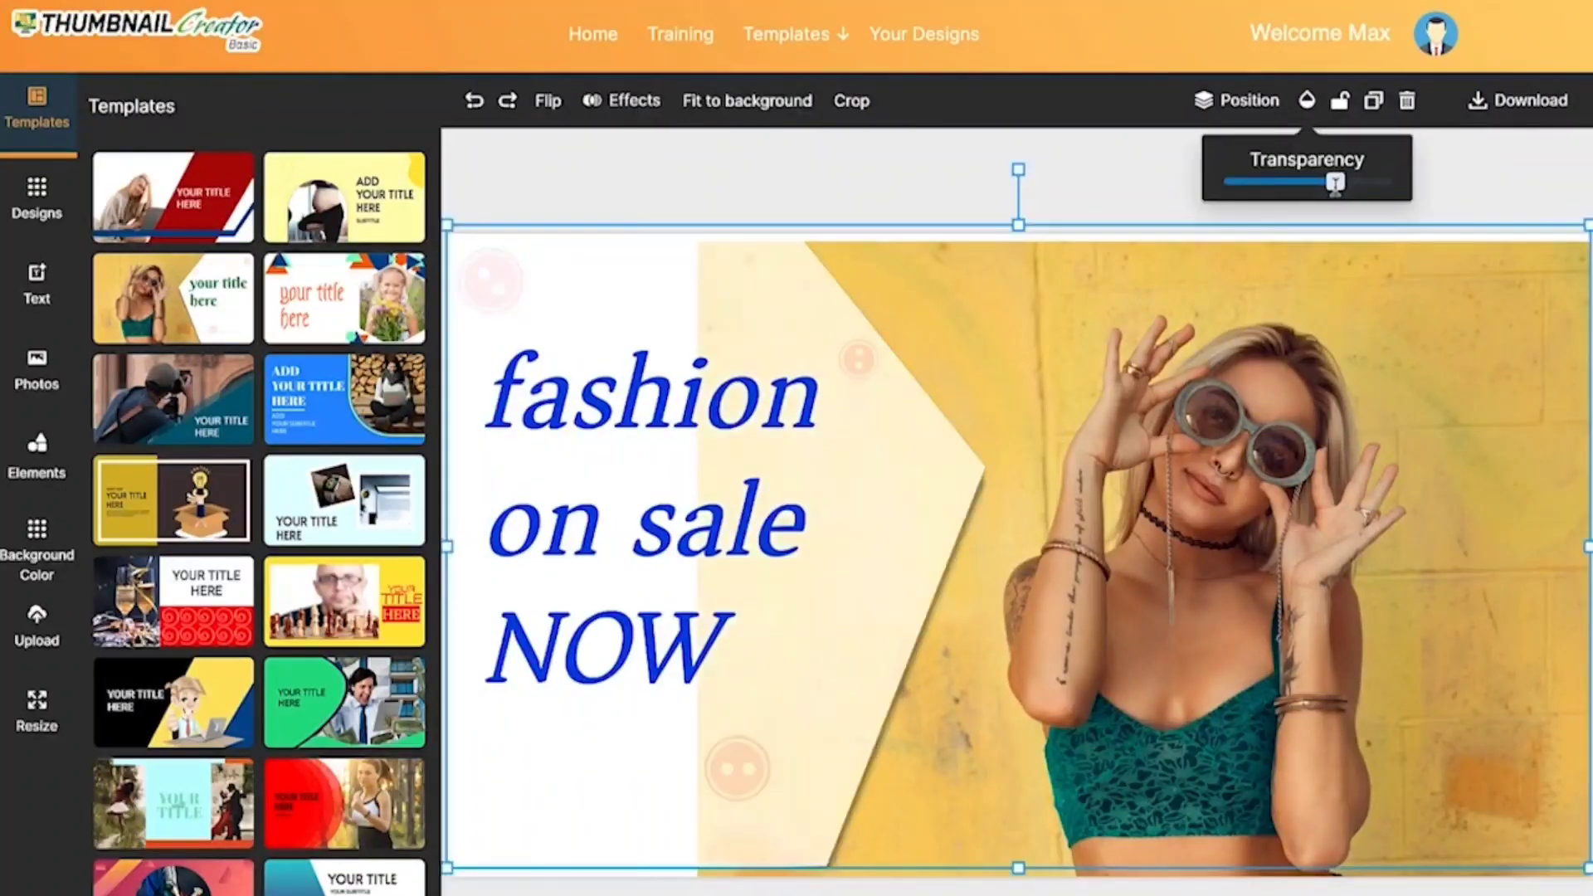
pyautogui.moveTo(1334, 183); pyautogui.dragTo(1399, 202)
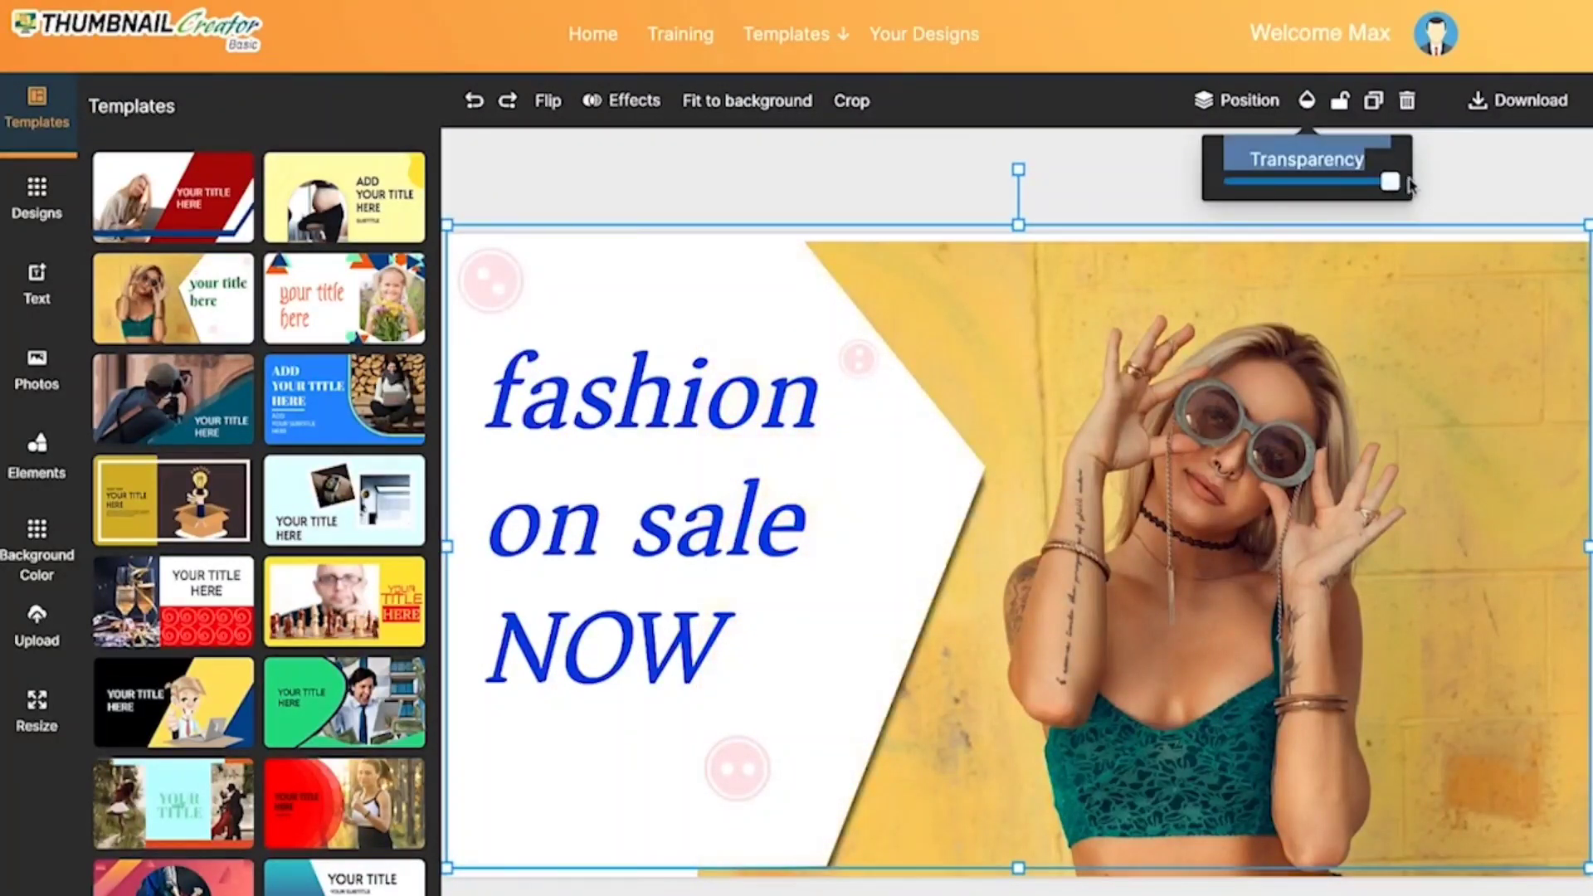
# Step: Duplicate the white overlay shape, drag the copy toward the photo and delete it
pyautogui.click(1373, 102)
pyautogui.moveTo(658, 480); pyautogui.dragTo(1042, 440)
pyautogui.press('Delete')
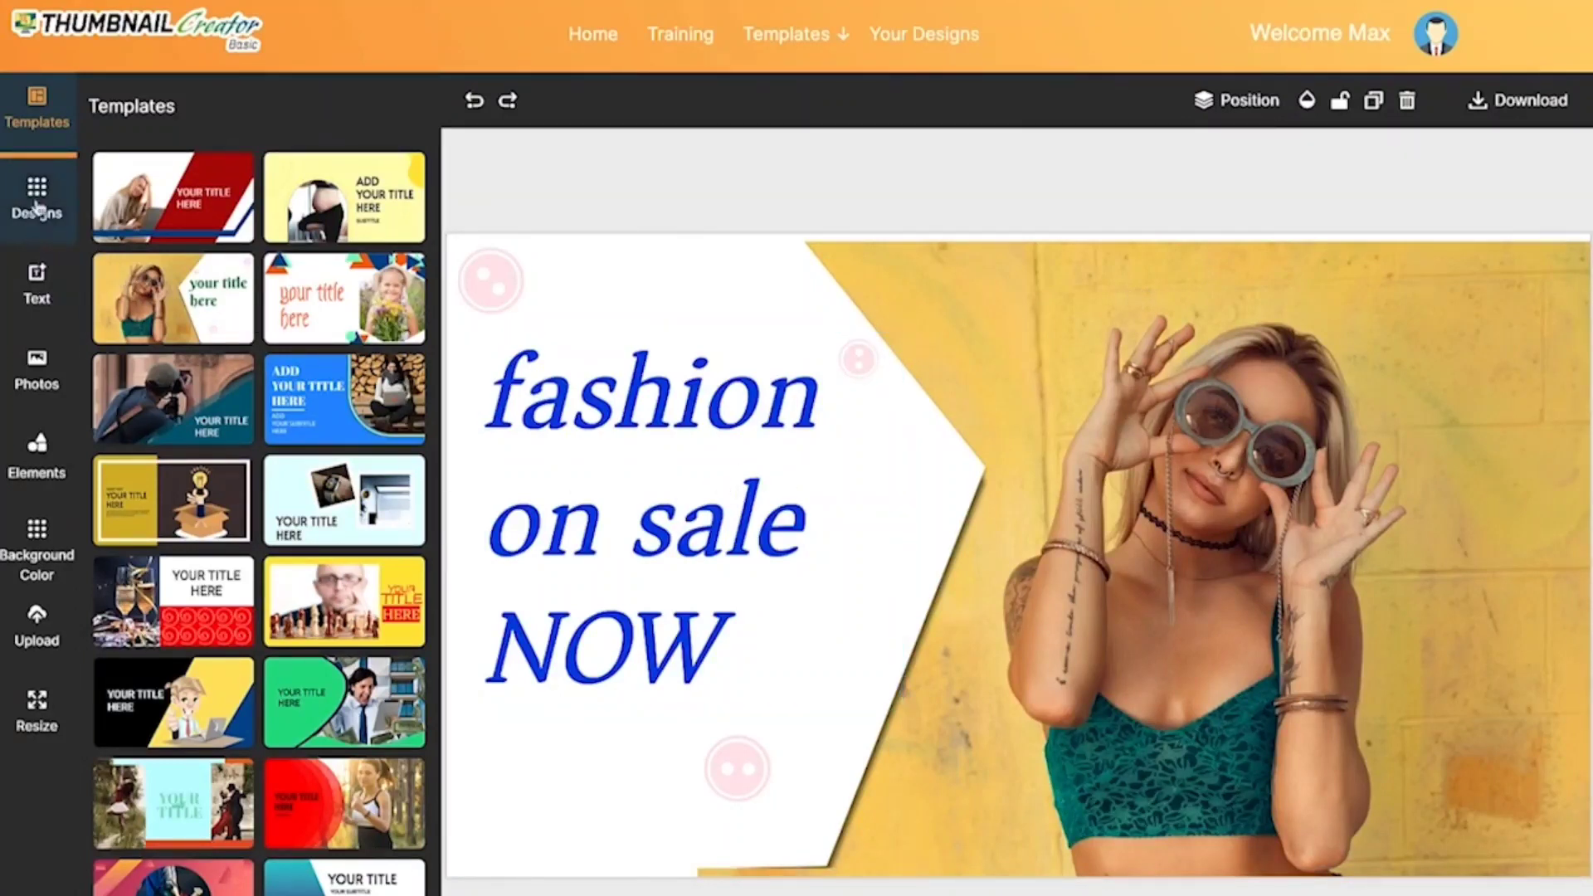
# Step: Add the purple "Awesome!" text design to the canvas and place it beneath the title
pyautogui.click(36, 282)
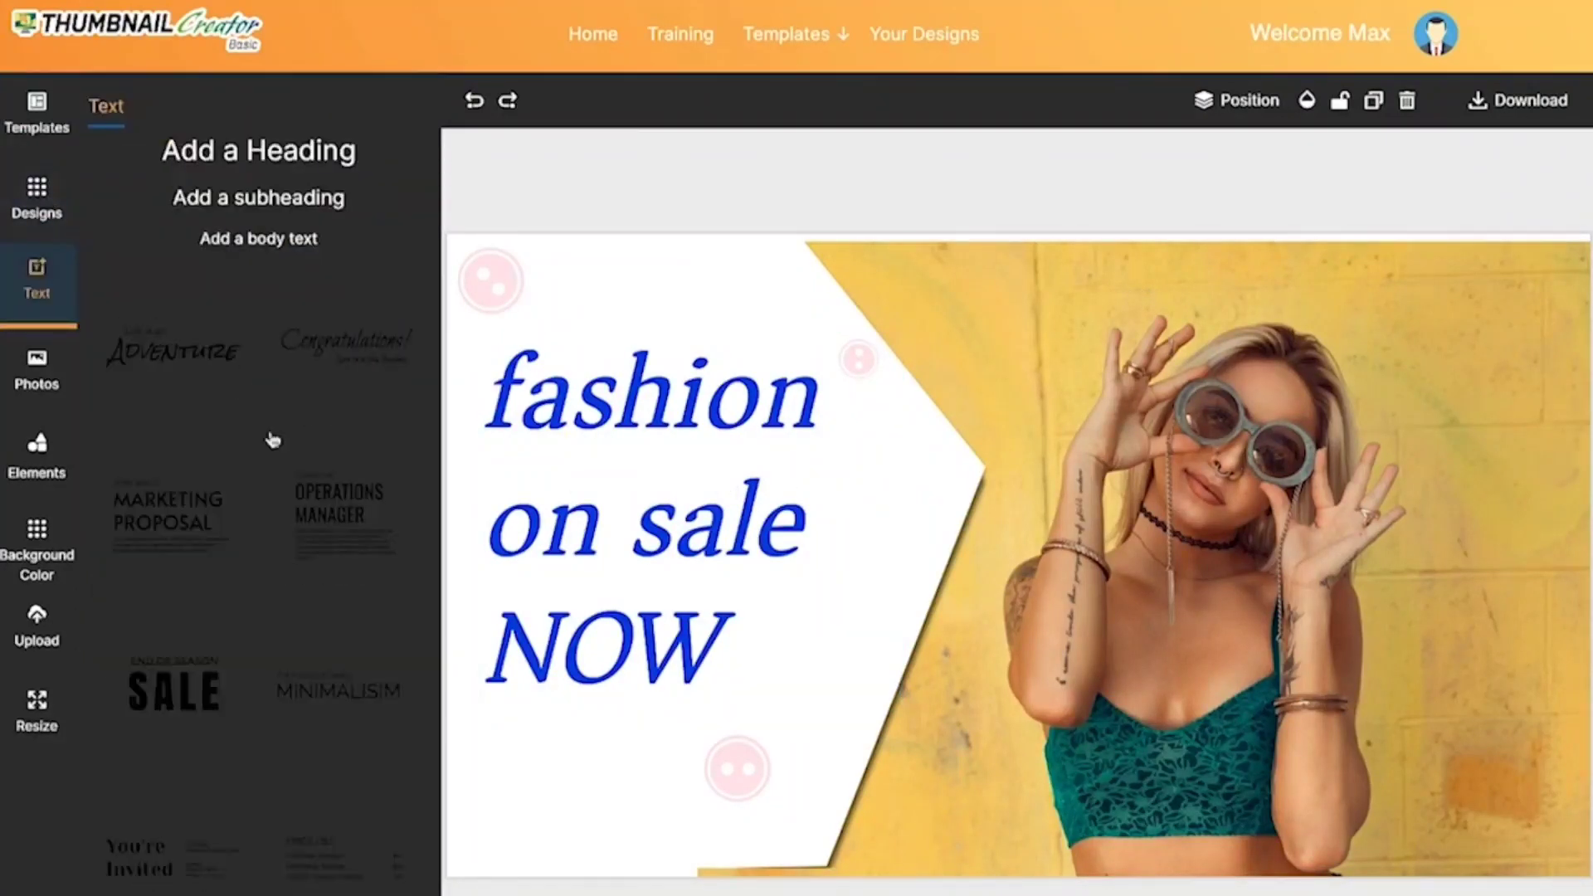
pyautogui.scroll(-2, 228, 477)
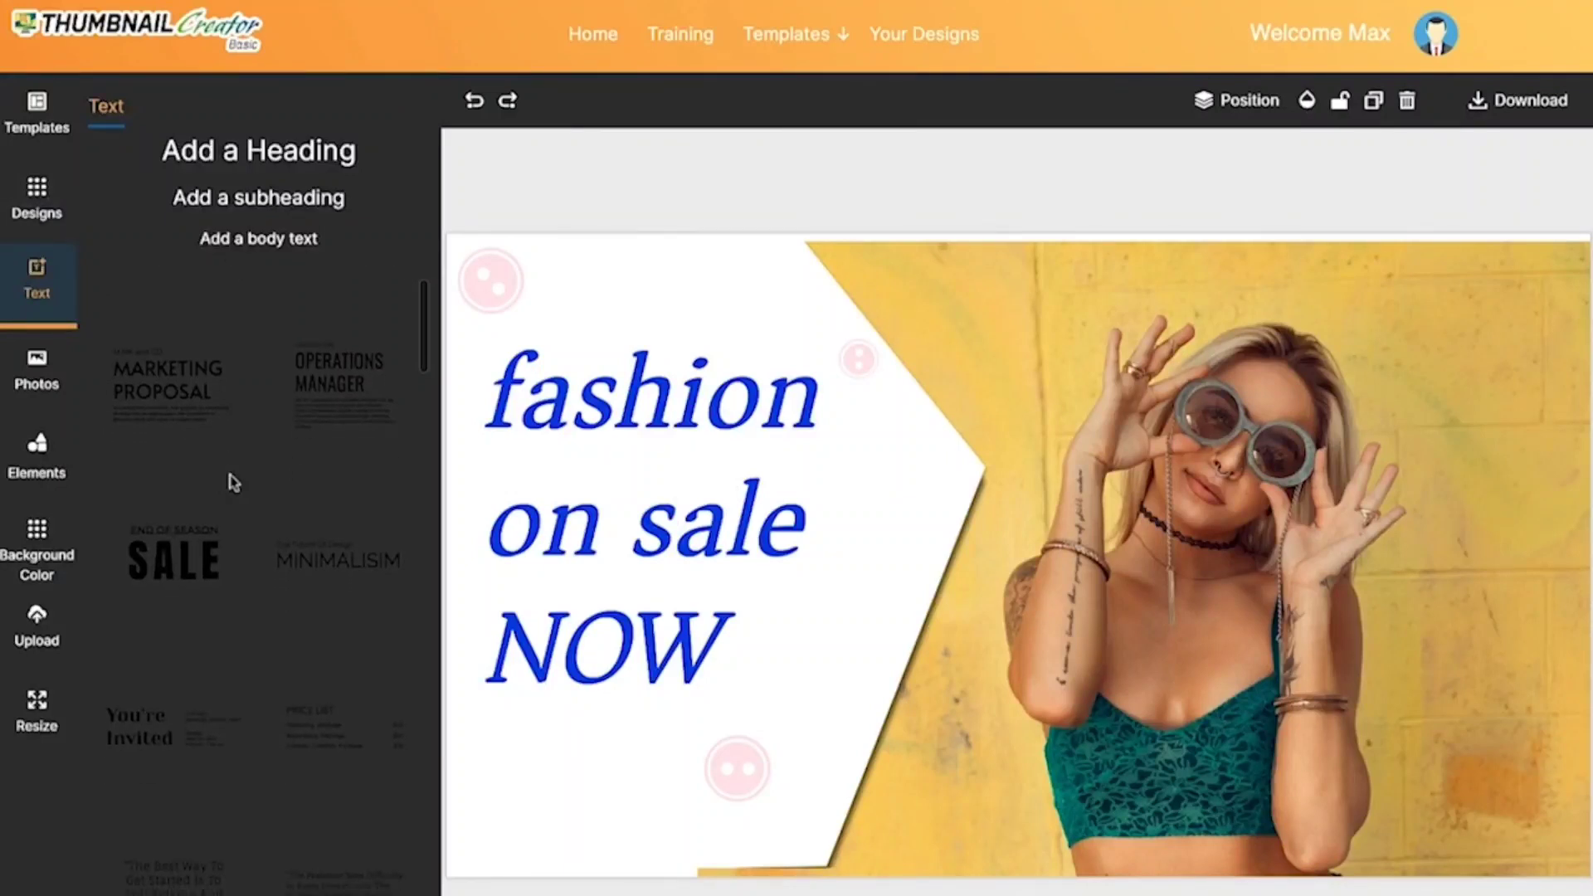
pyautogui.scroll(-3, 234, 483)
pyautogui.click(178, 639)
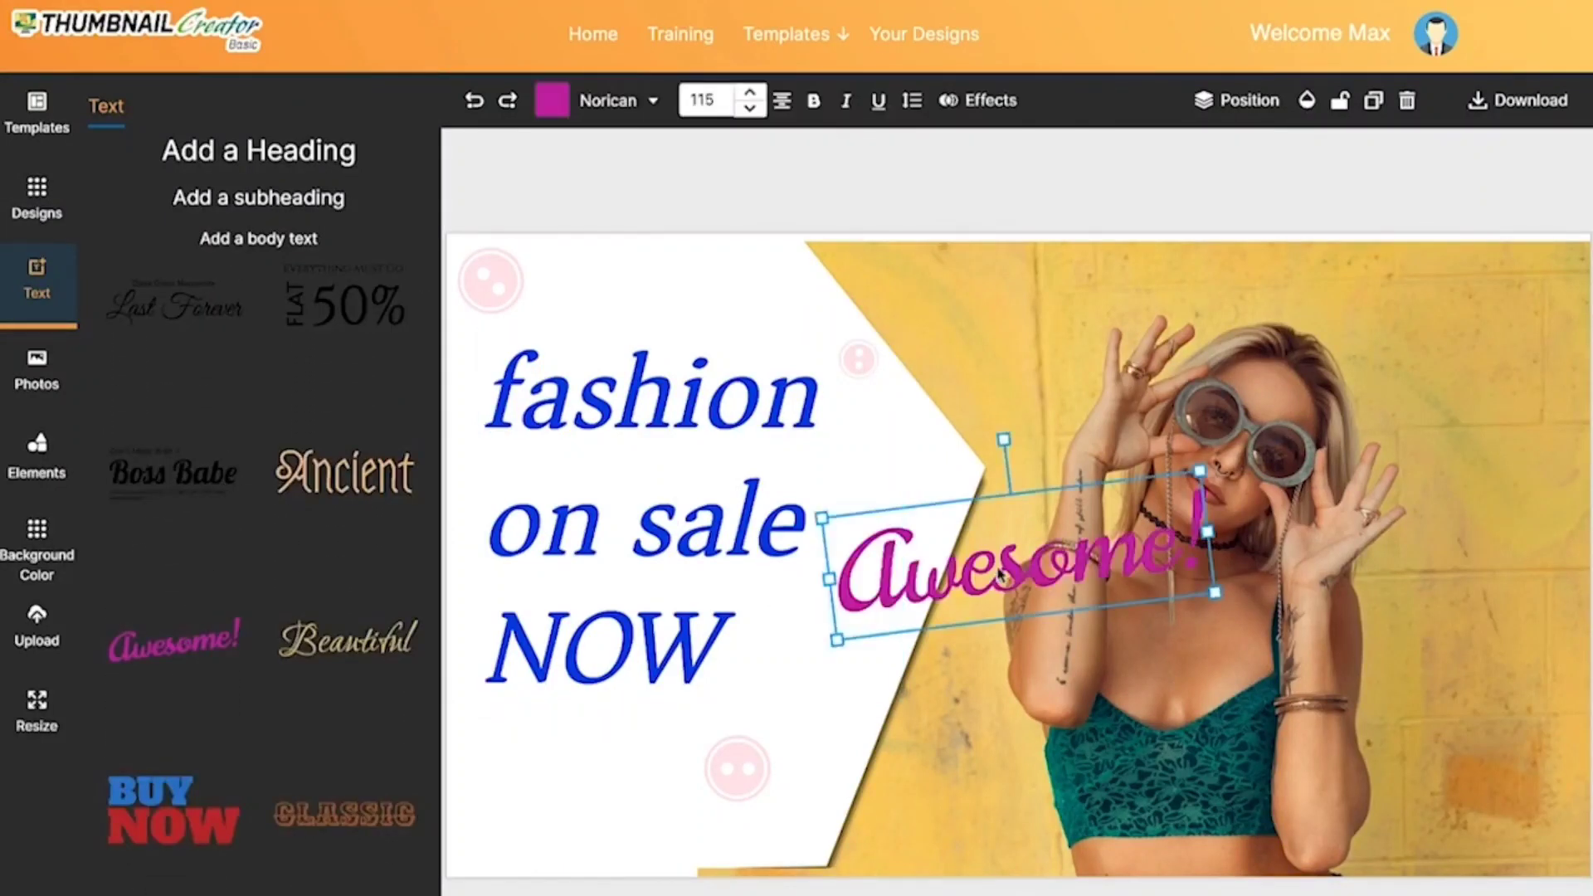
pyautogui.moveTo(970, 590); pyautogui.dragTo(655, 779)
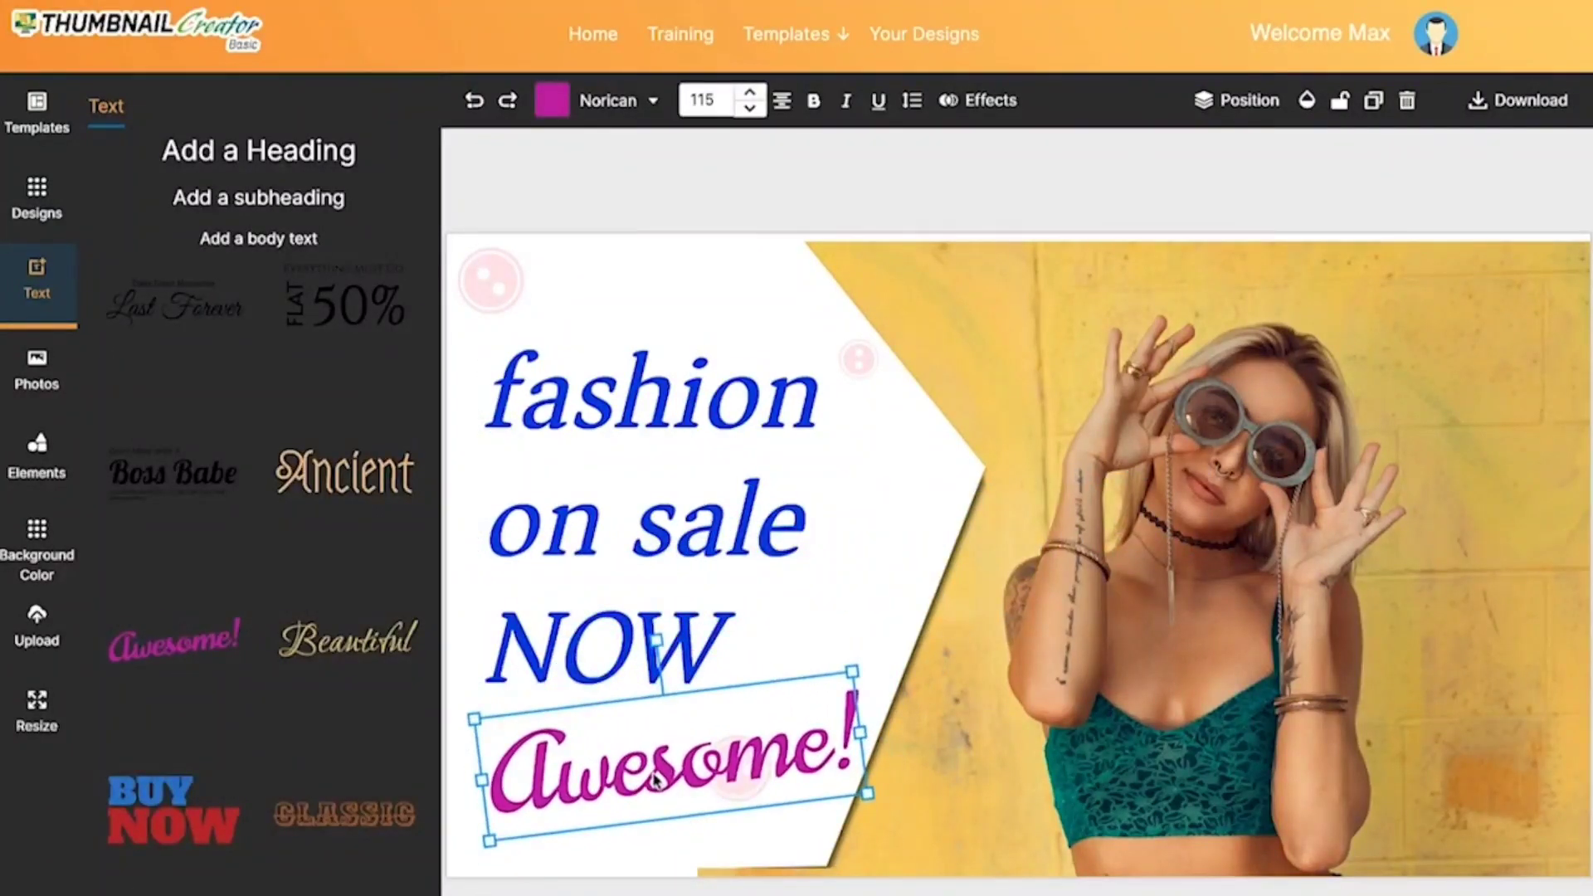
# Step: Replace the "Awesome!" wording with "10% OFF"
pyautogui.doubleClick(652, 793)
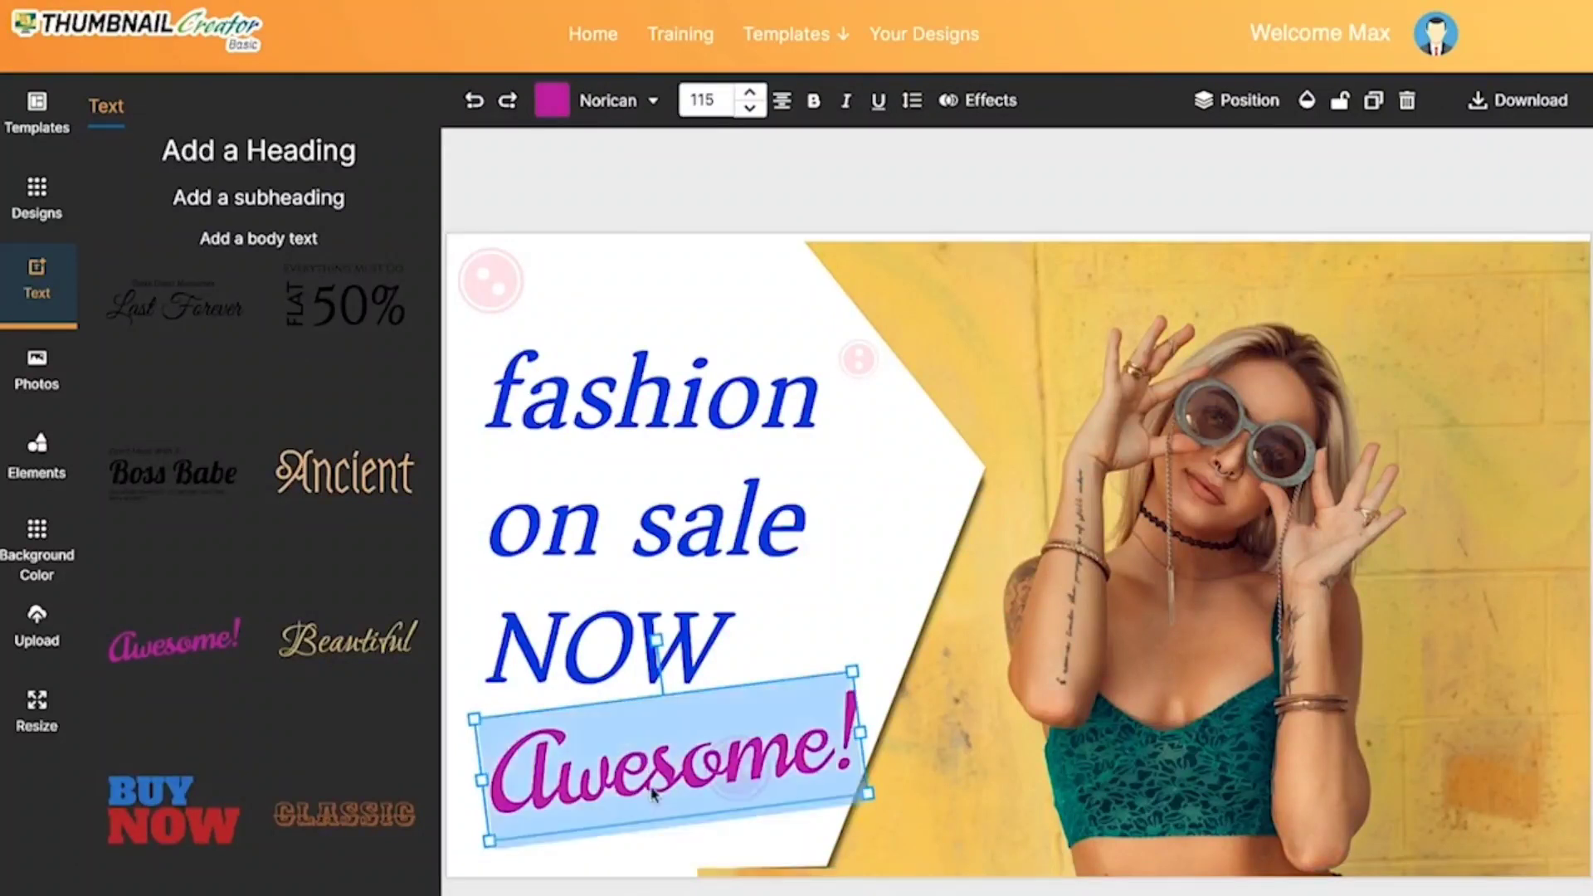
pyautogui.write('10% ')
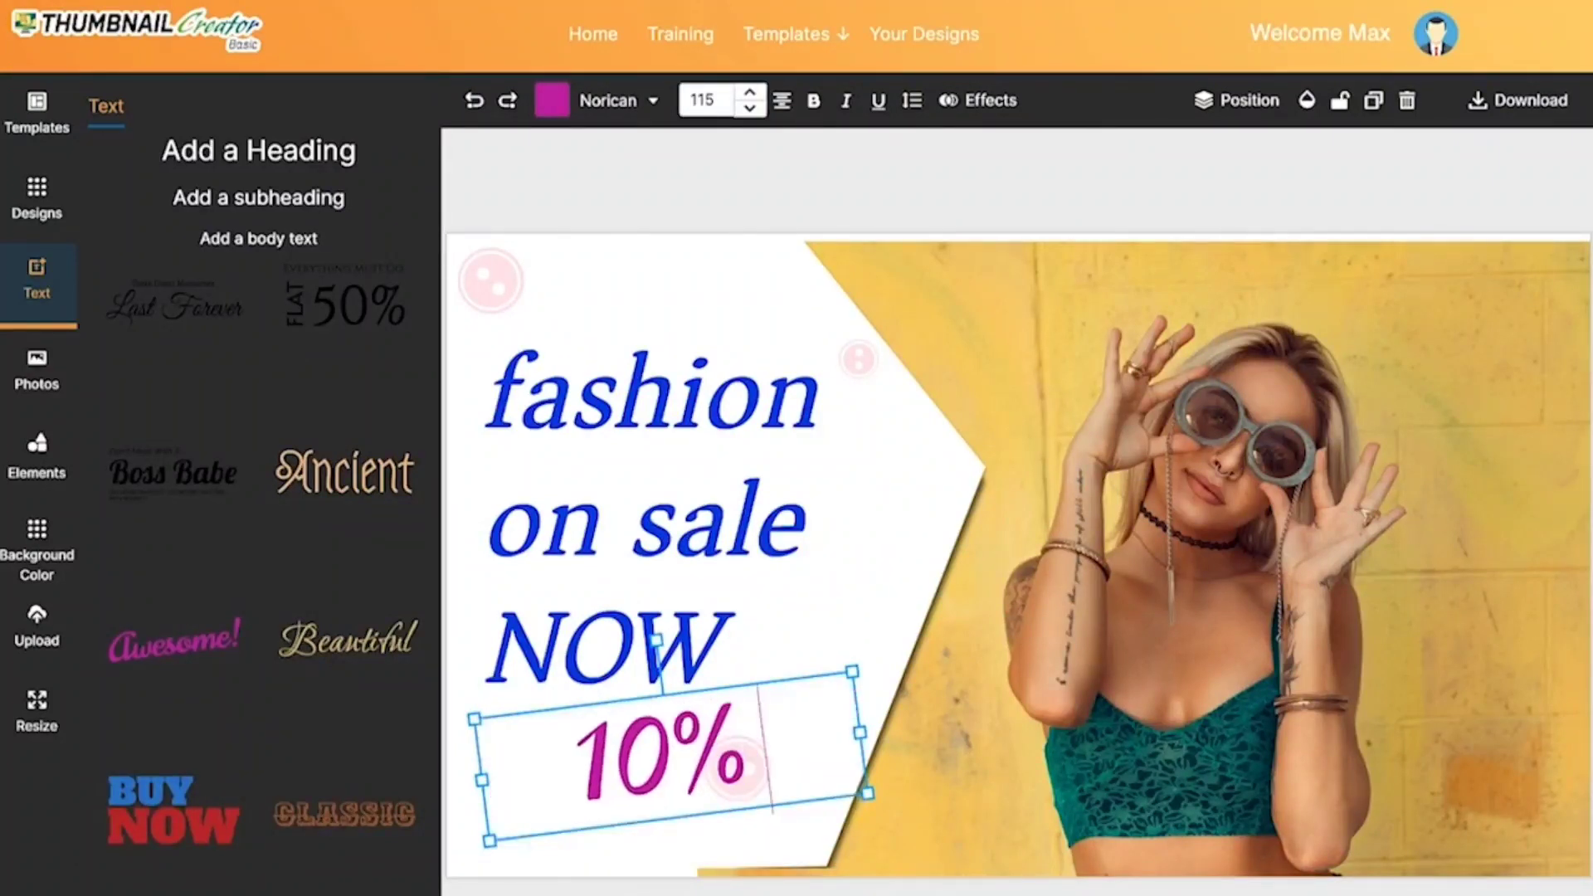
pyautogui.write('OFF')
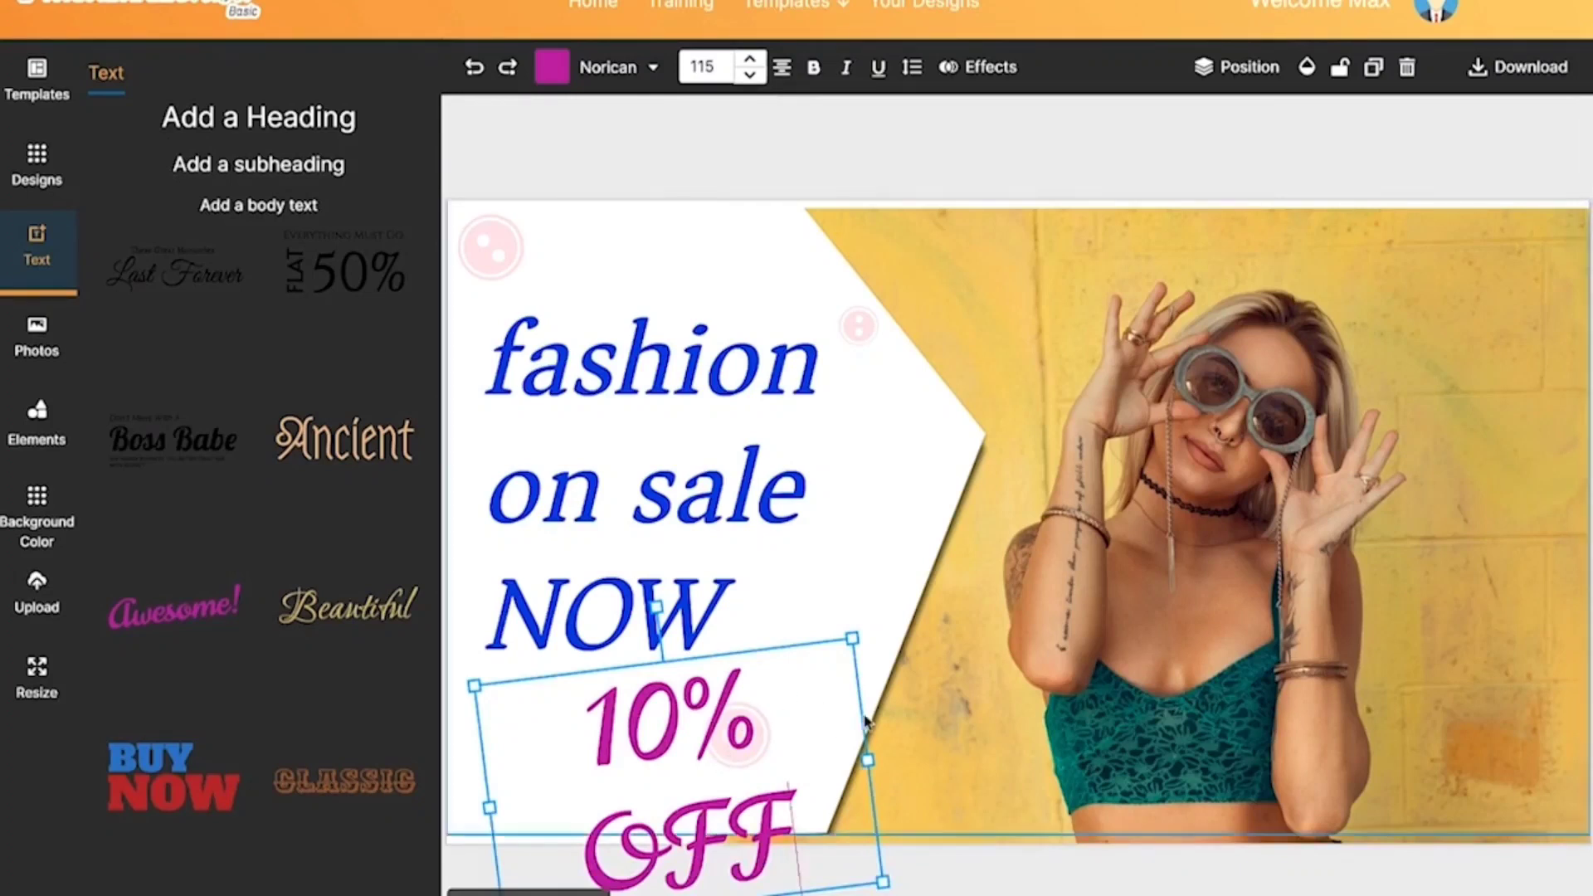
# Step: Reduce the "10% OFF" text to size 109 and move it slightly down beneath the title
pyautogui.click(750, 74)
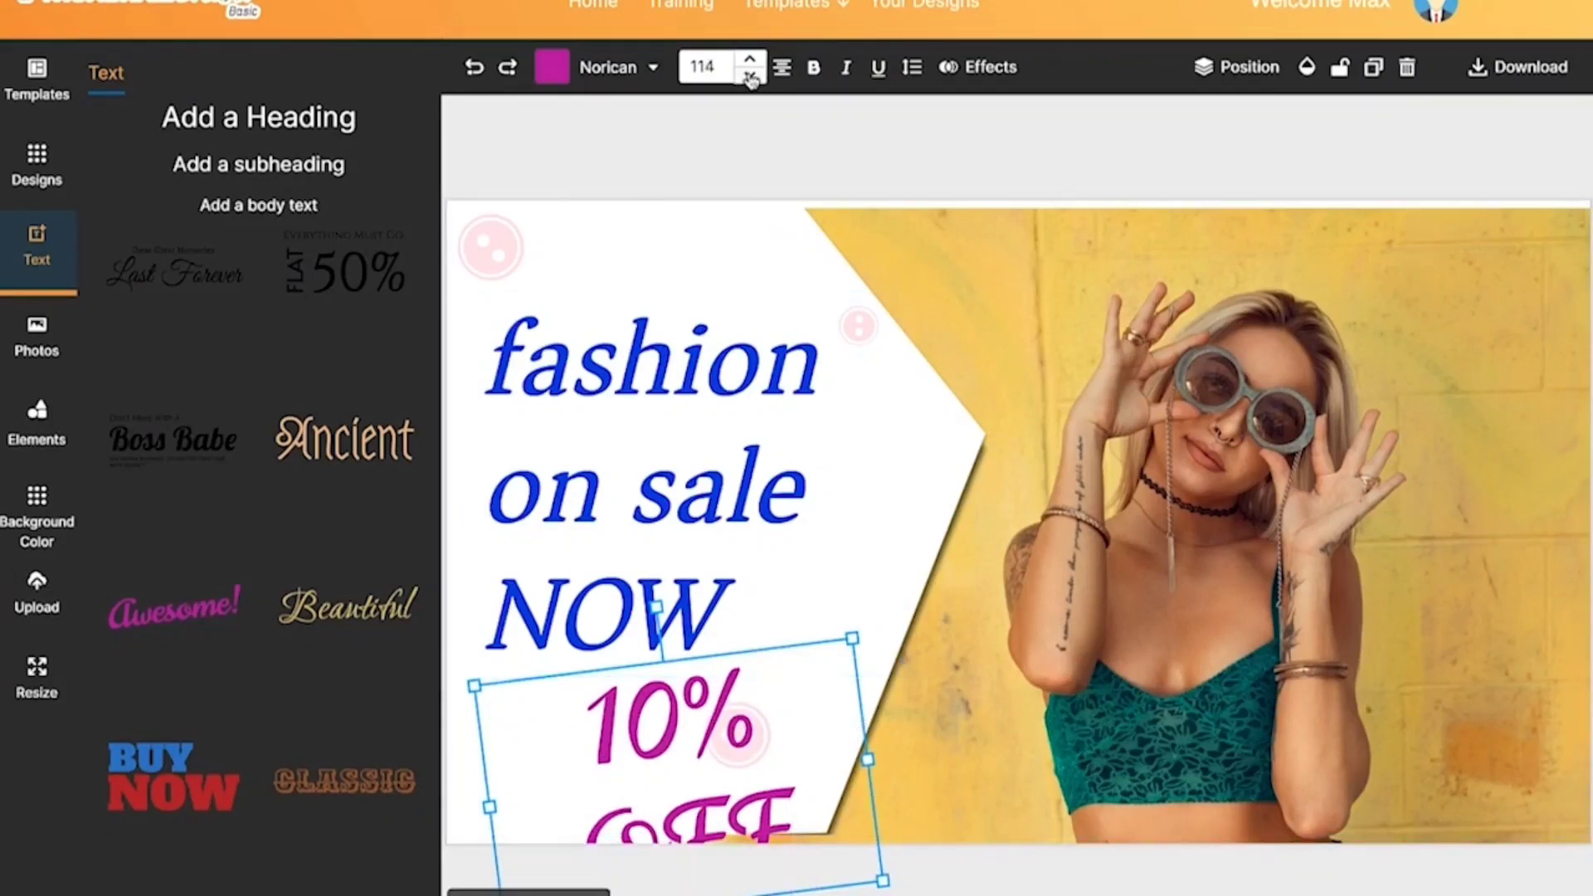
pyautogui.click(750, 75)
pyautogui.click(750, 75)
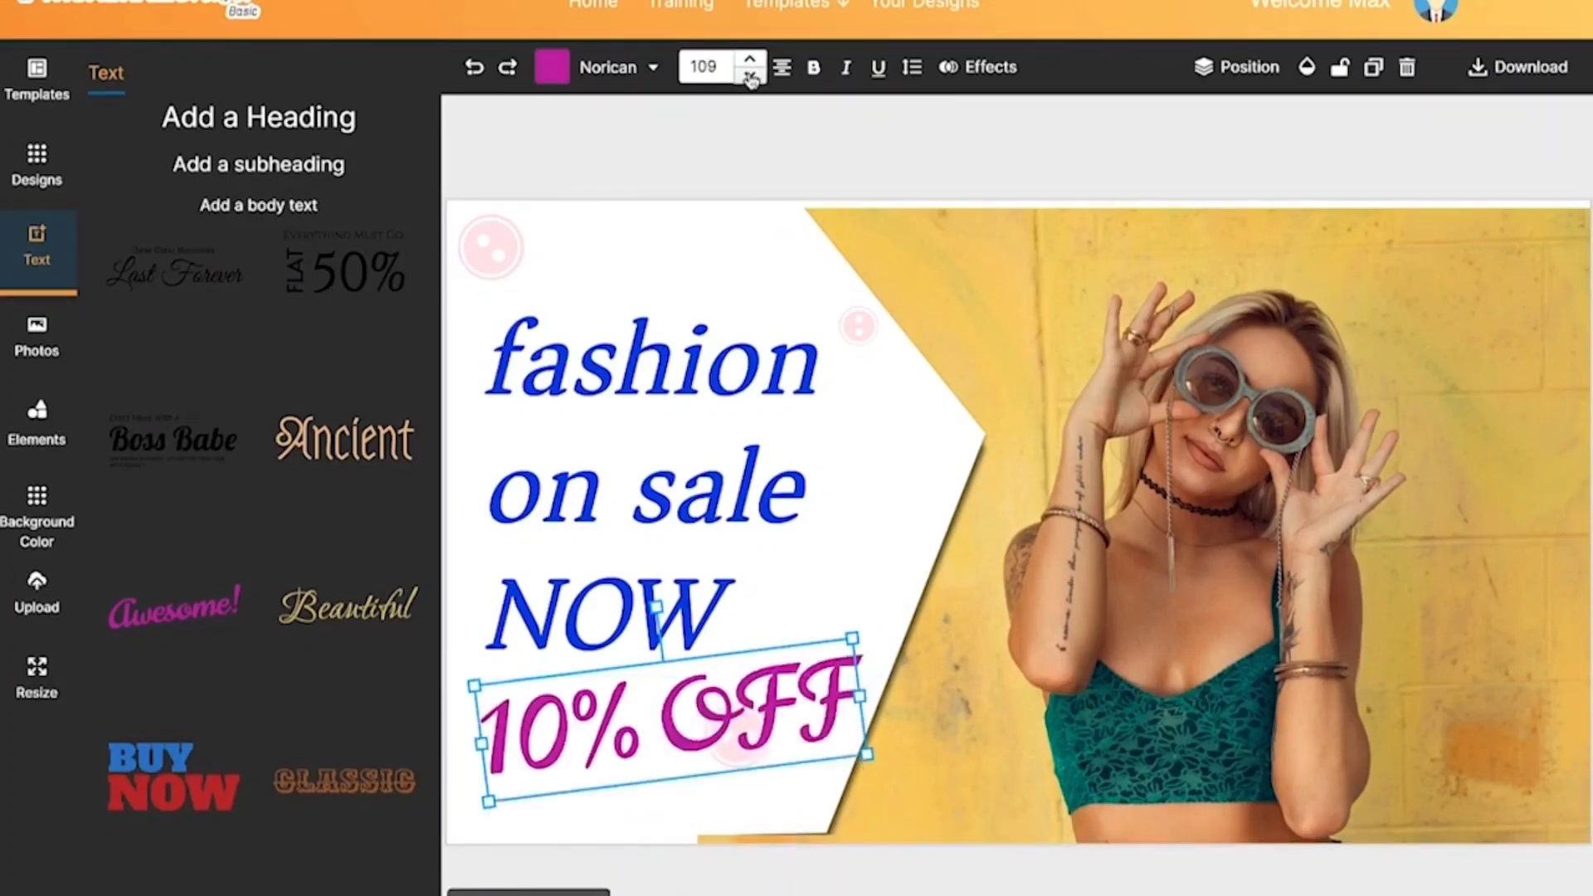
pyautogui.click(862, 480)
pyautogui.moveTo(689, 784); pyautogui.dragTo(726, 710)
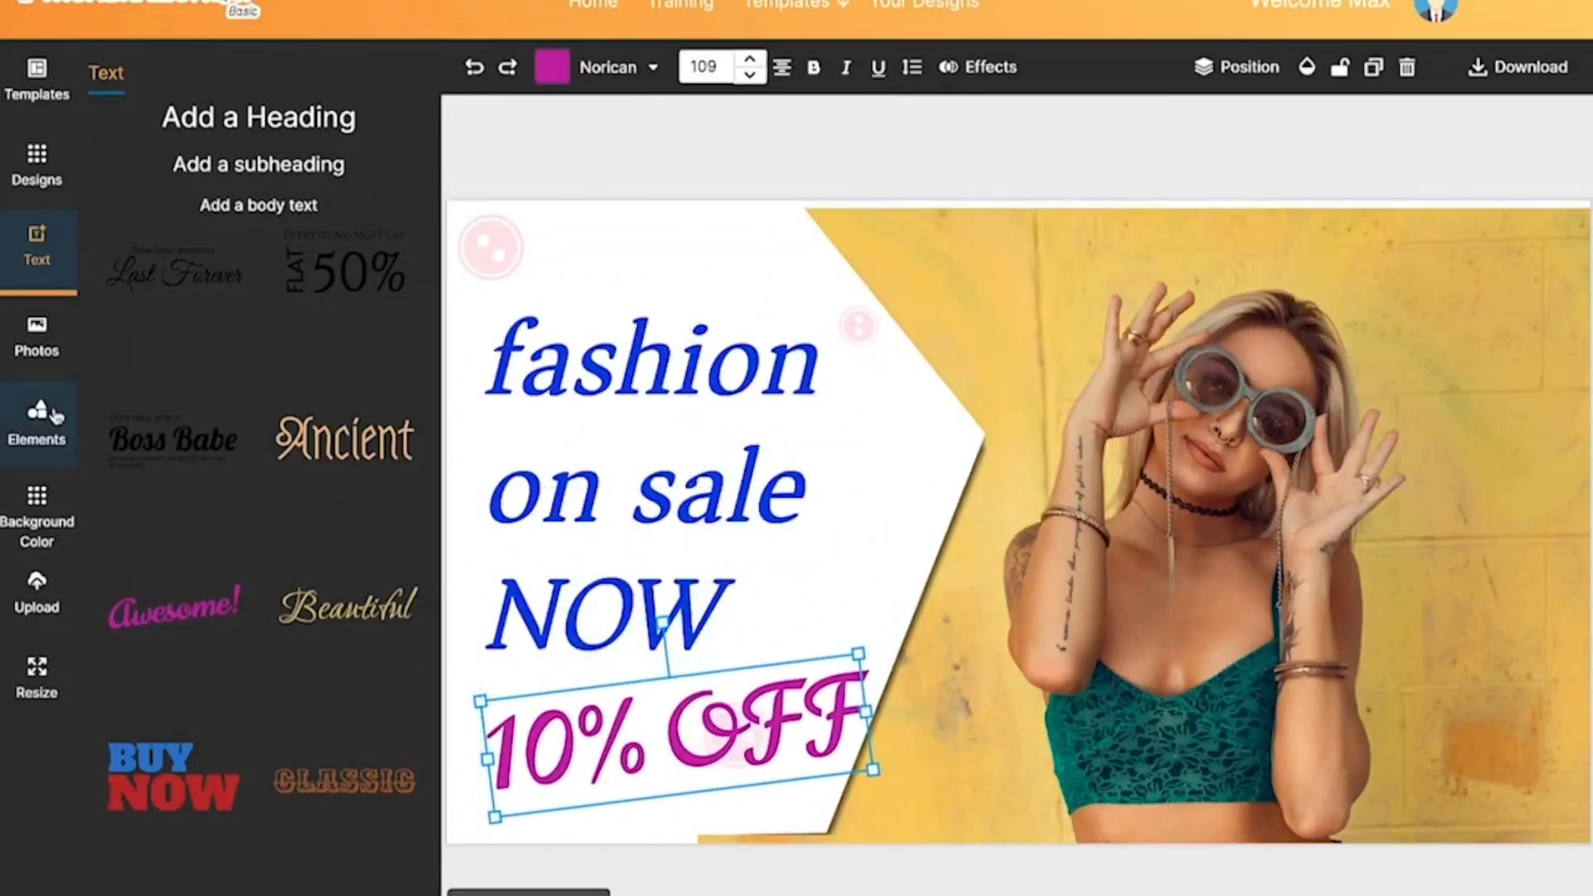
# Step: Add a heading and a subheading, then move the subheading below the heading and tilt it slightly upward
pyautogui.click(264, 117)
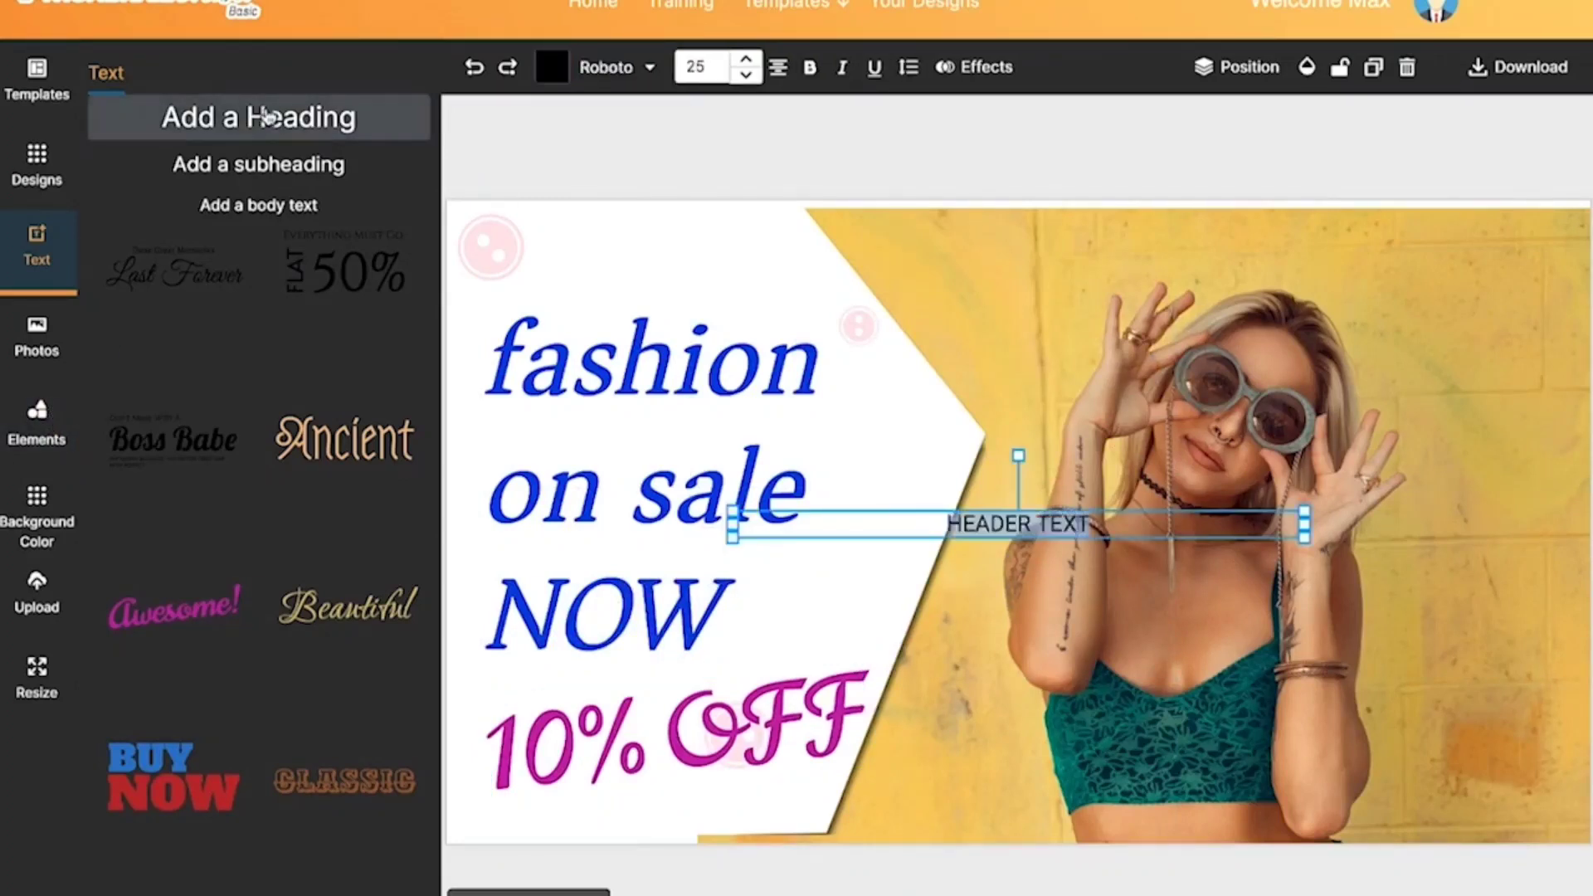
pyautogui.click(281, 165)
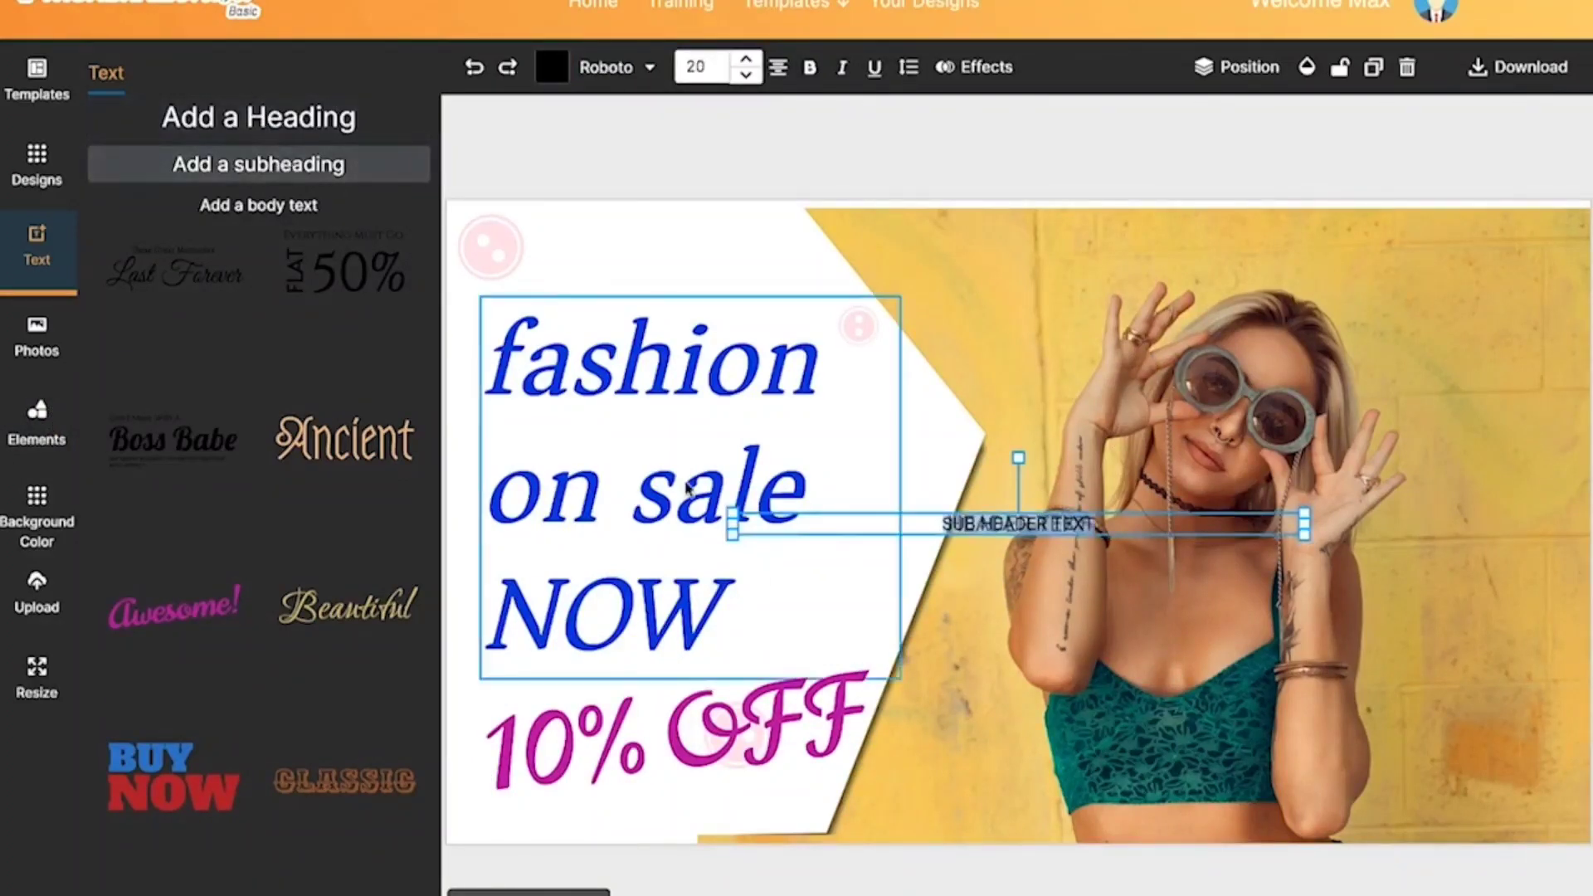
pyautogui.click(1008, 530)
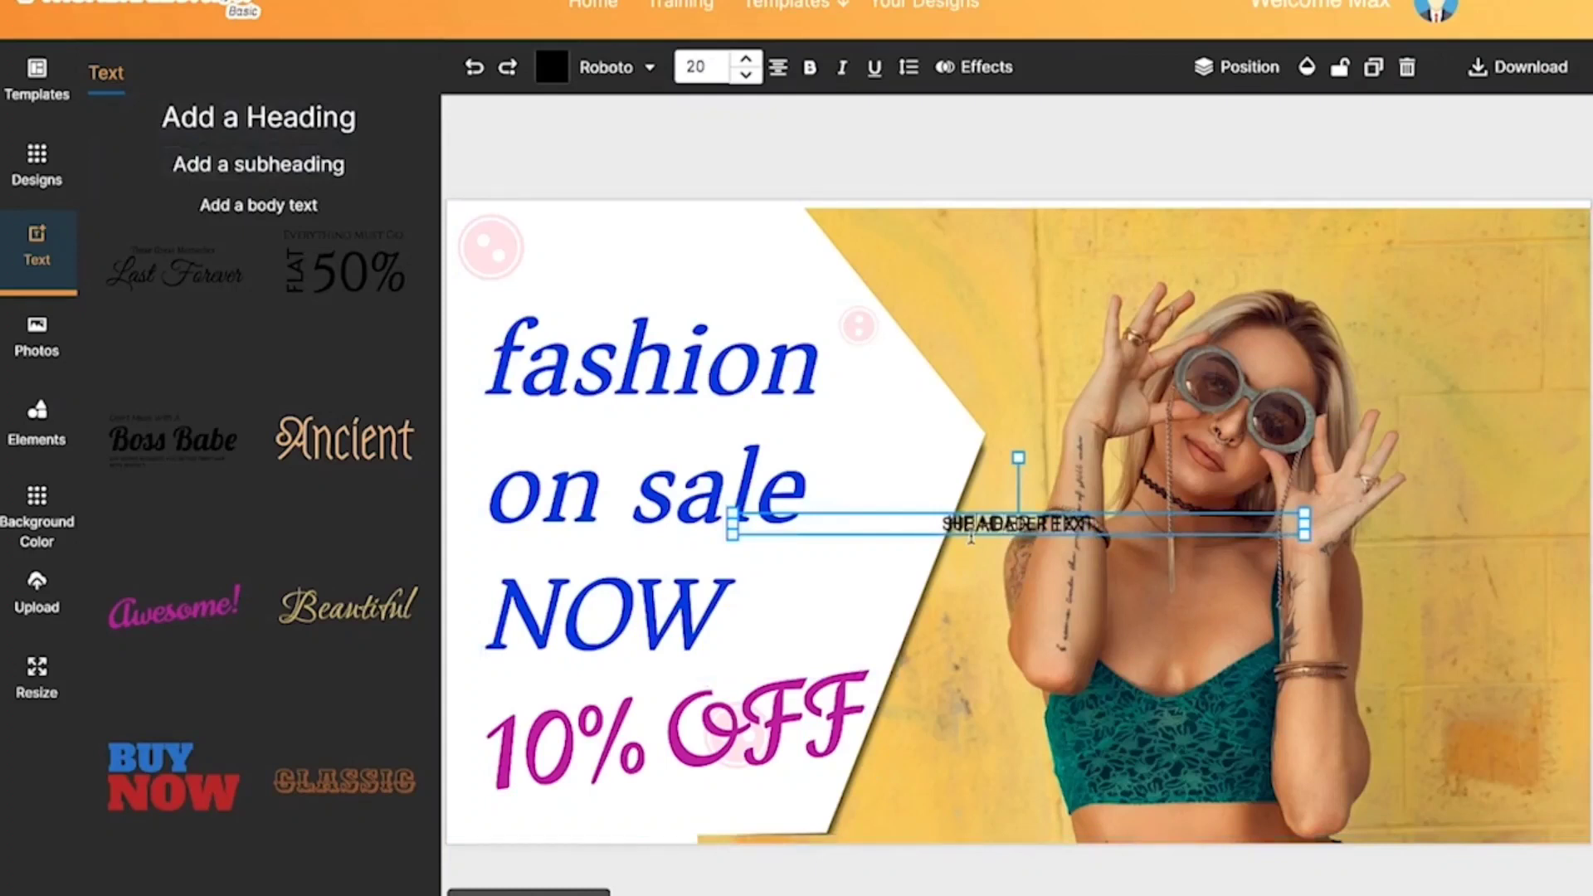
pyautogui.moveTo(971, 536); pyautogui.dragTo(970, 601)
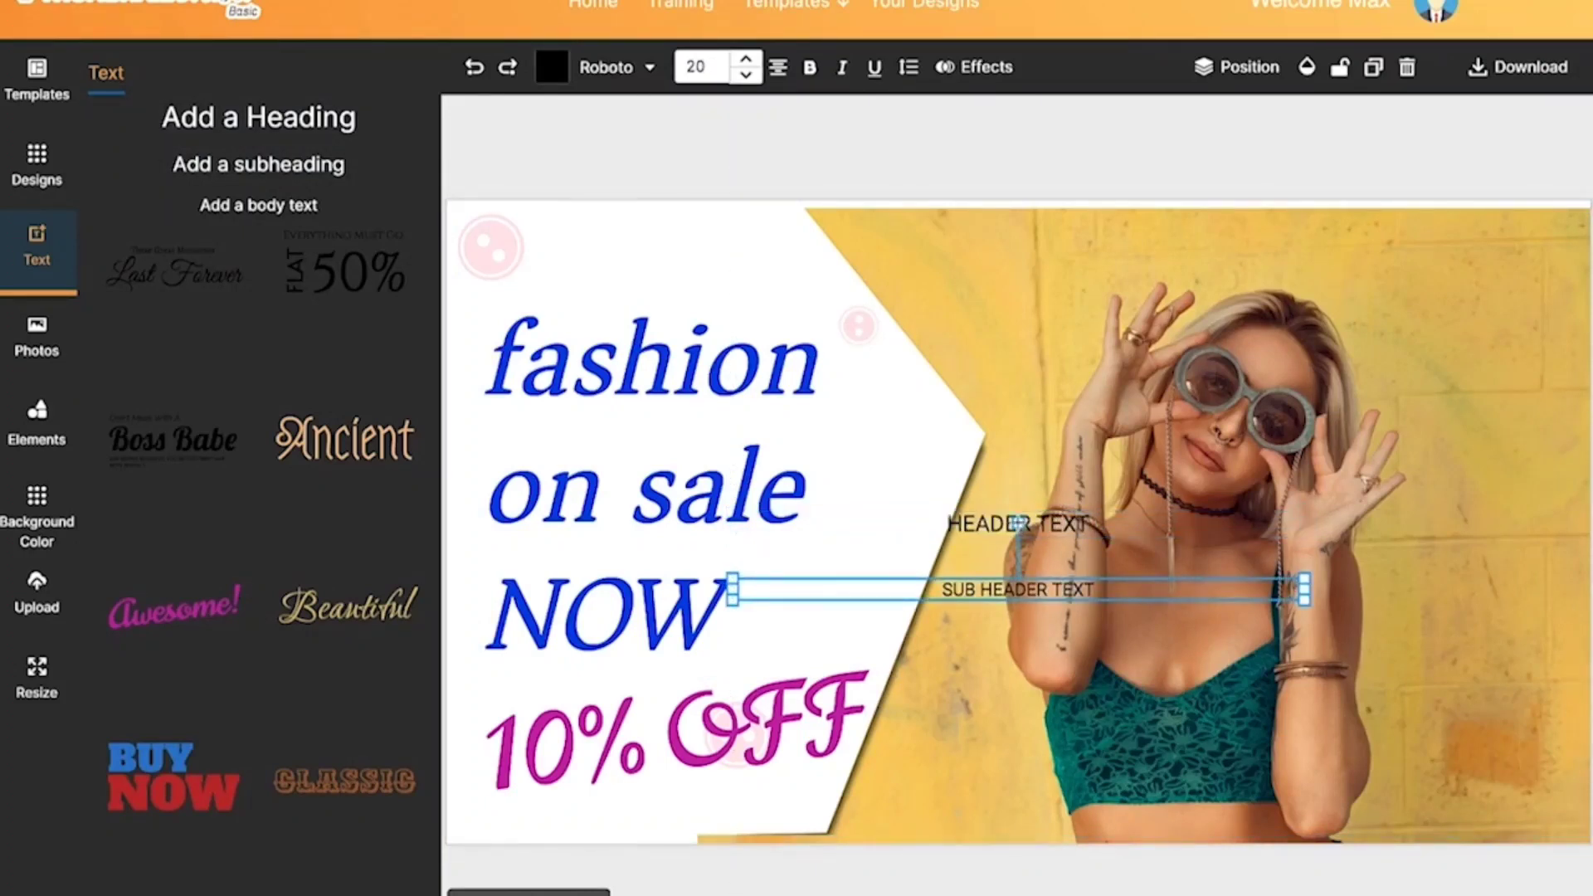
pyautogui.moveTo(1018, 525)
pyautogui.mouseDown()
pyautogui.moveTo(1084, 581)
pyautogui.moveTo(999, 527)
pyautogui.moveTo(982, 554)
pyautogui.moveTo(1024, 527)
pyautogui.moveTo(1006, 524)
pyautogui.mouseUp()
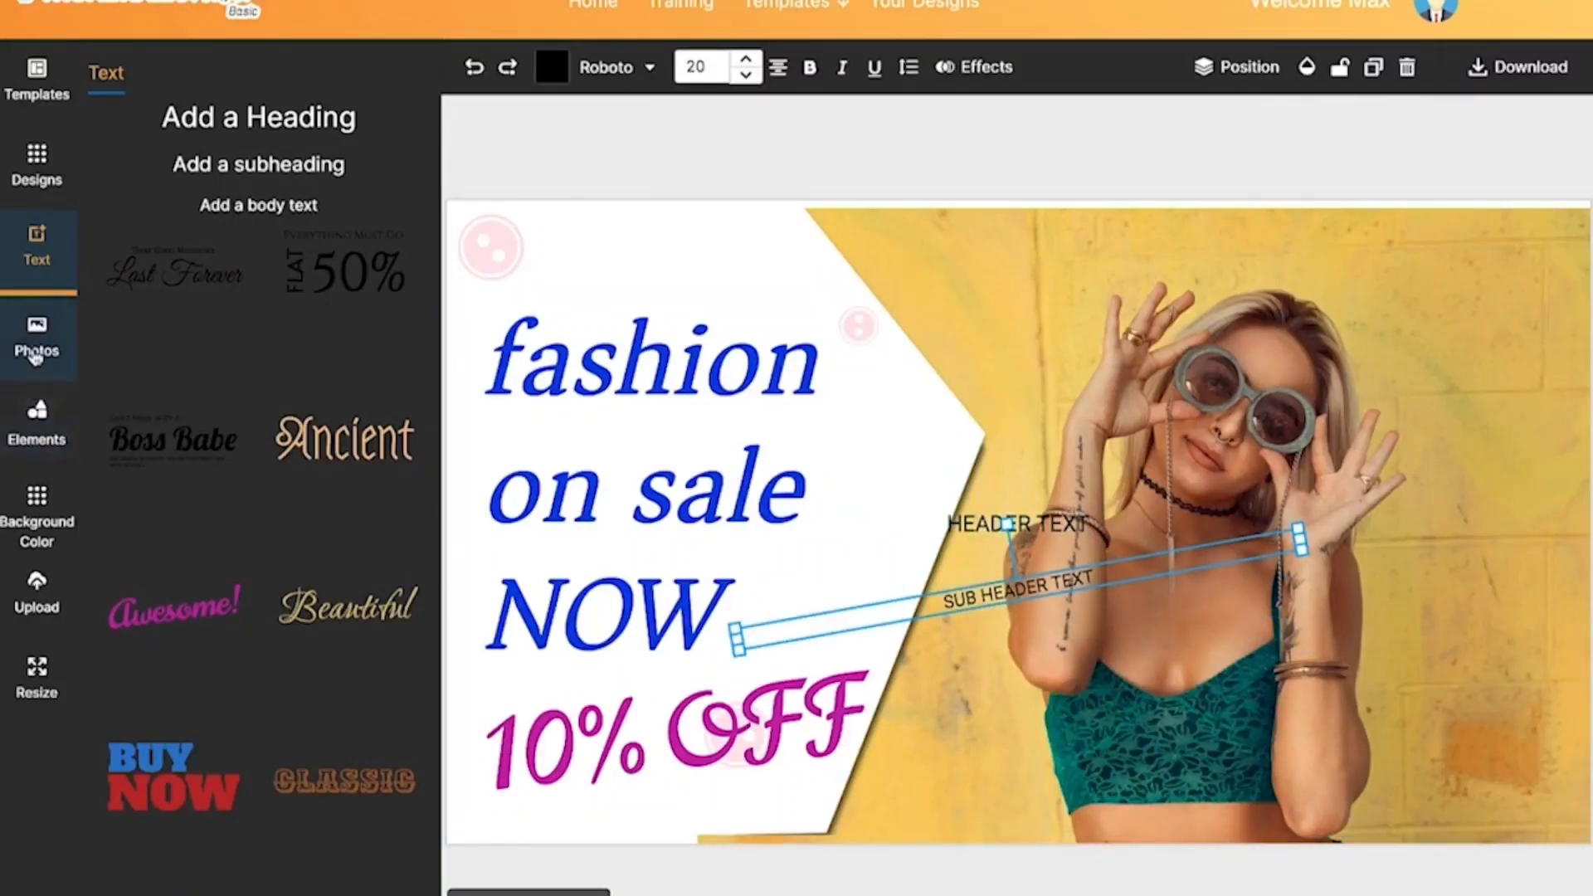
# Step: Browse the stock photo library and search it for "dog"
pyautogui.click(35, 355)
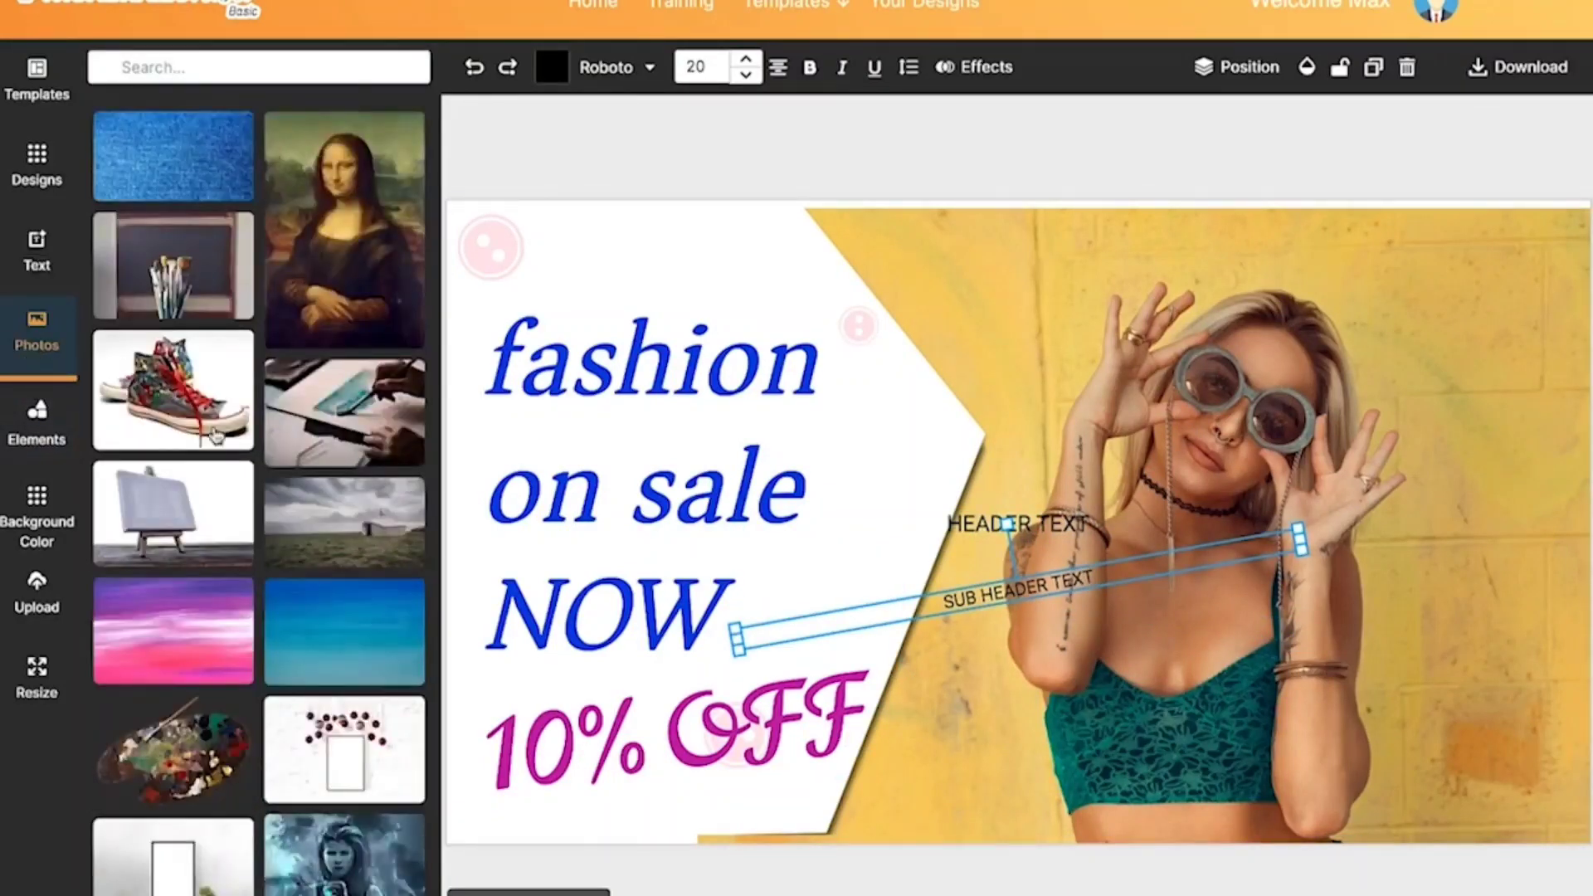
pyautogui.scroll(-3, 239, 532)
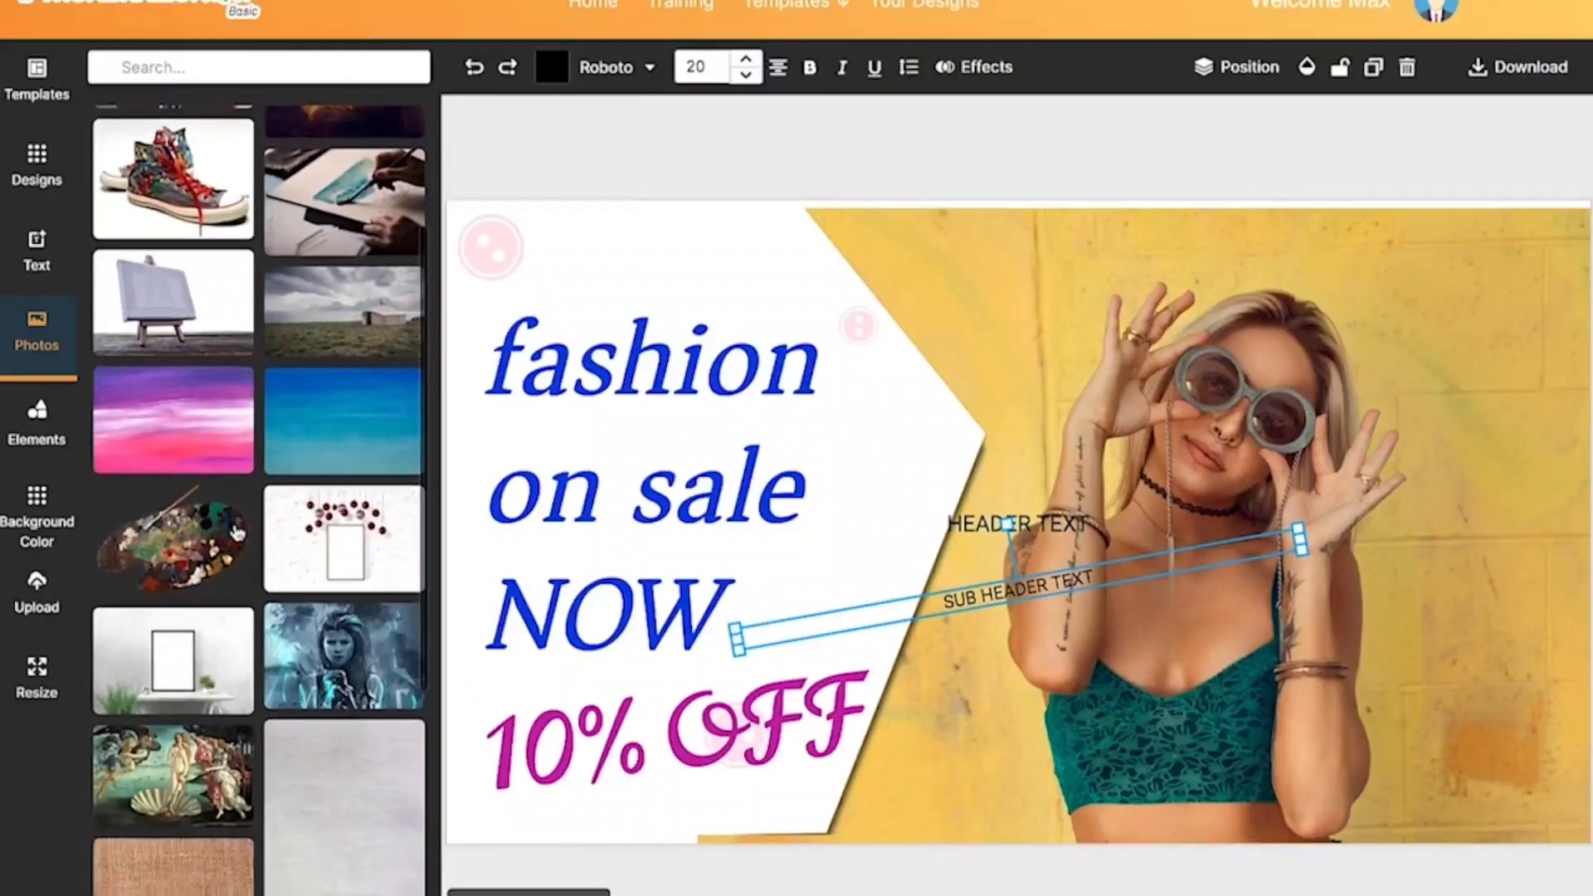
pyautogui.scroll(-2, 235, 533)
pyautogui.scroll(3, 209, 174)
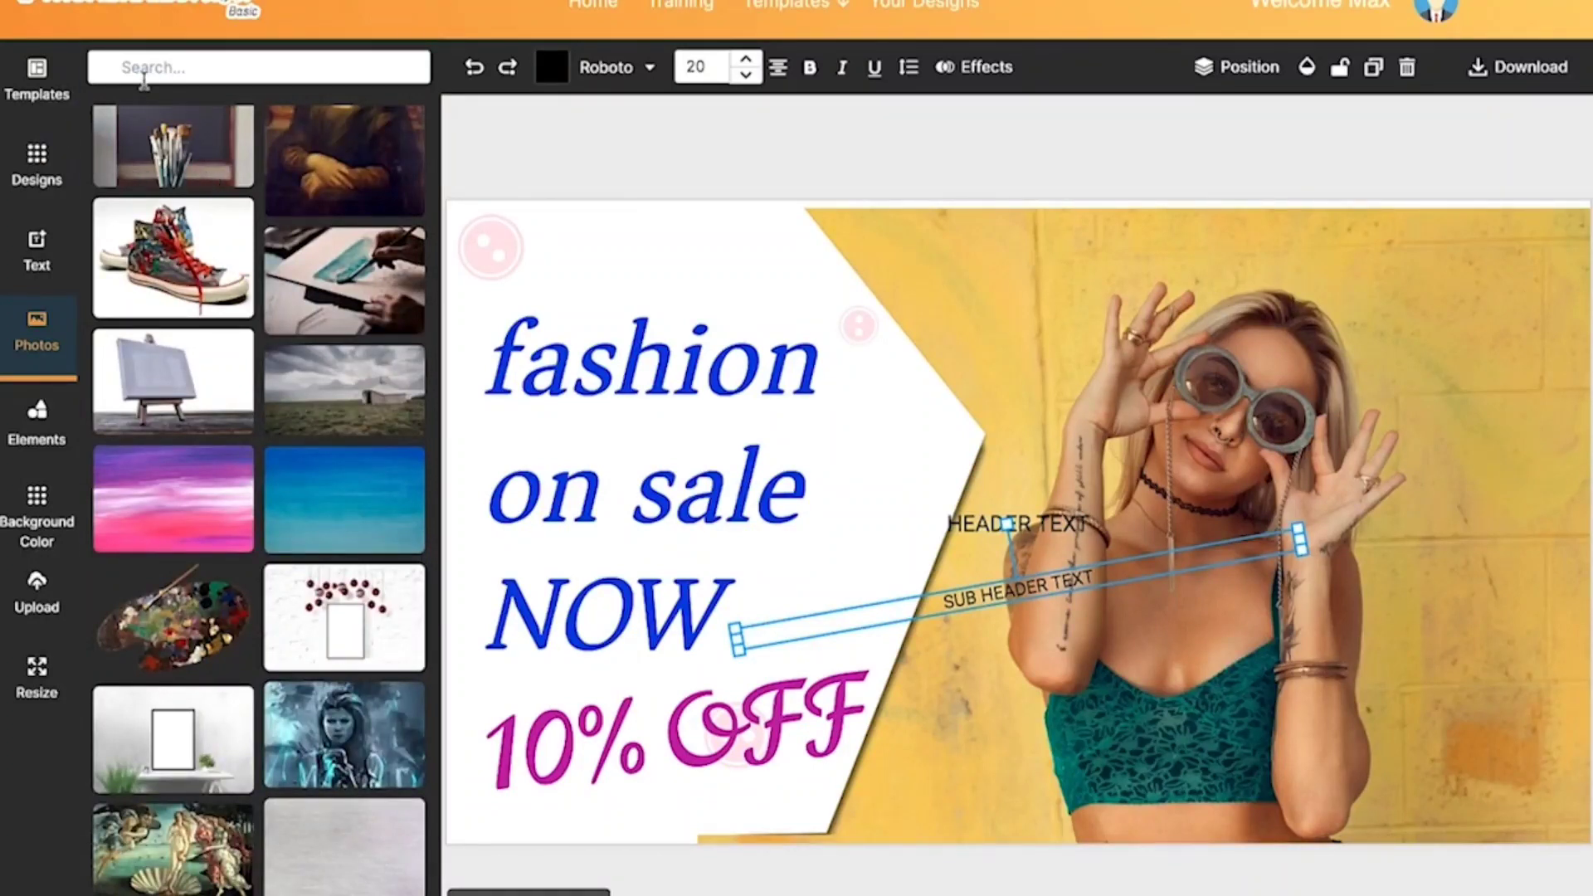
pyautogui.click(146, 73)
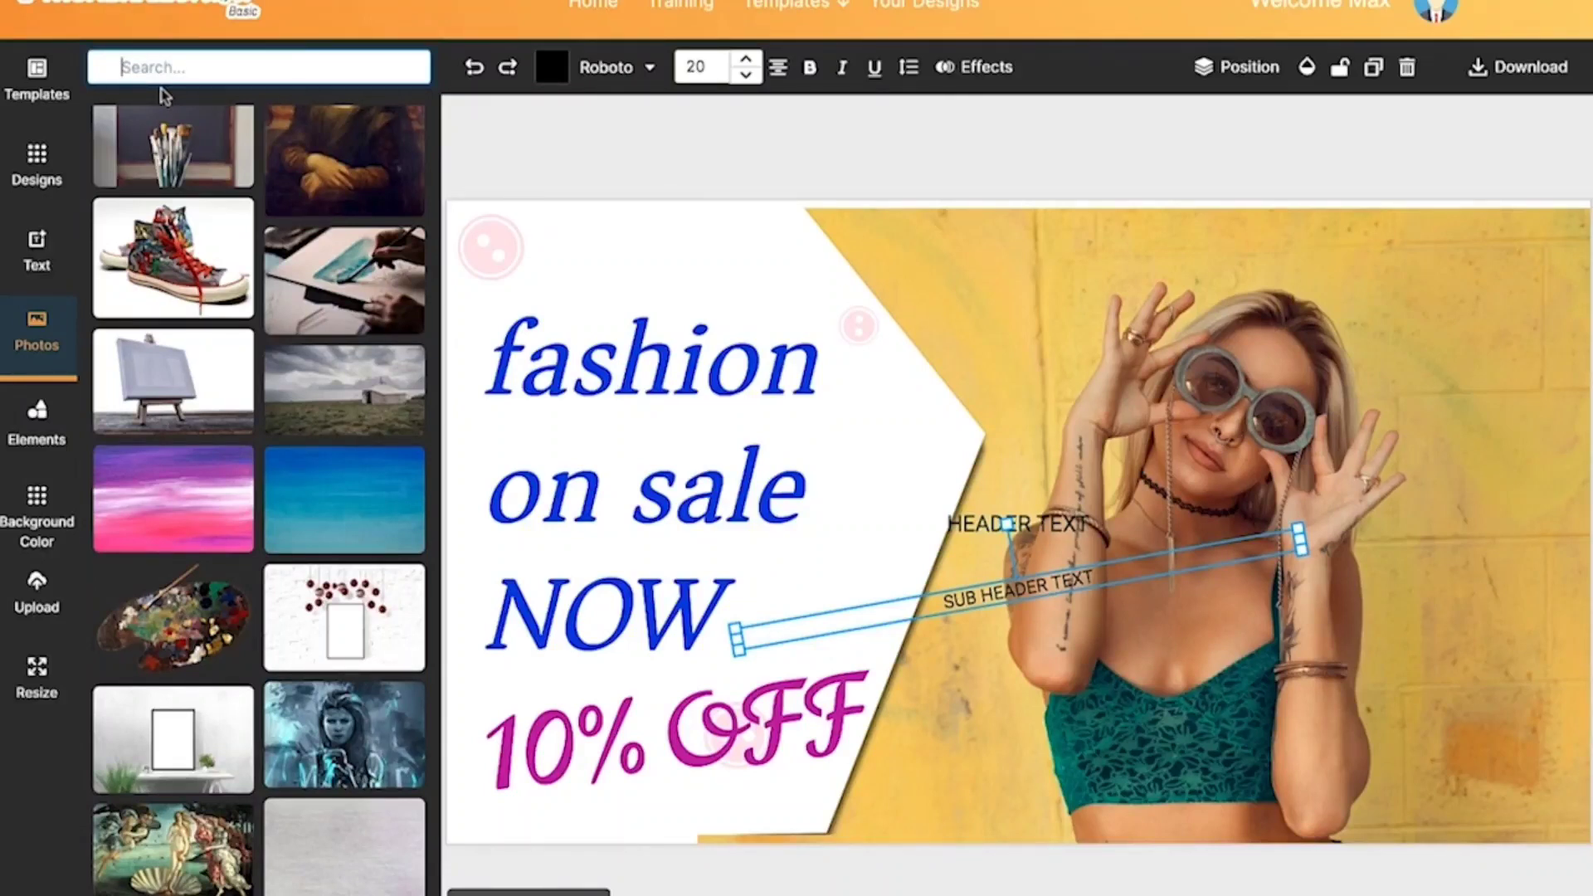
pyautogui.write('dog')
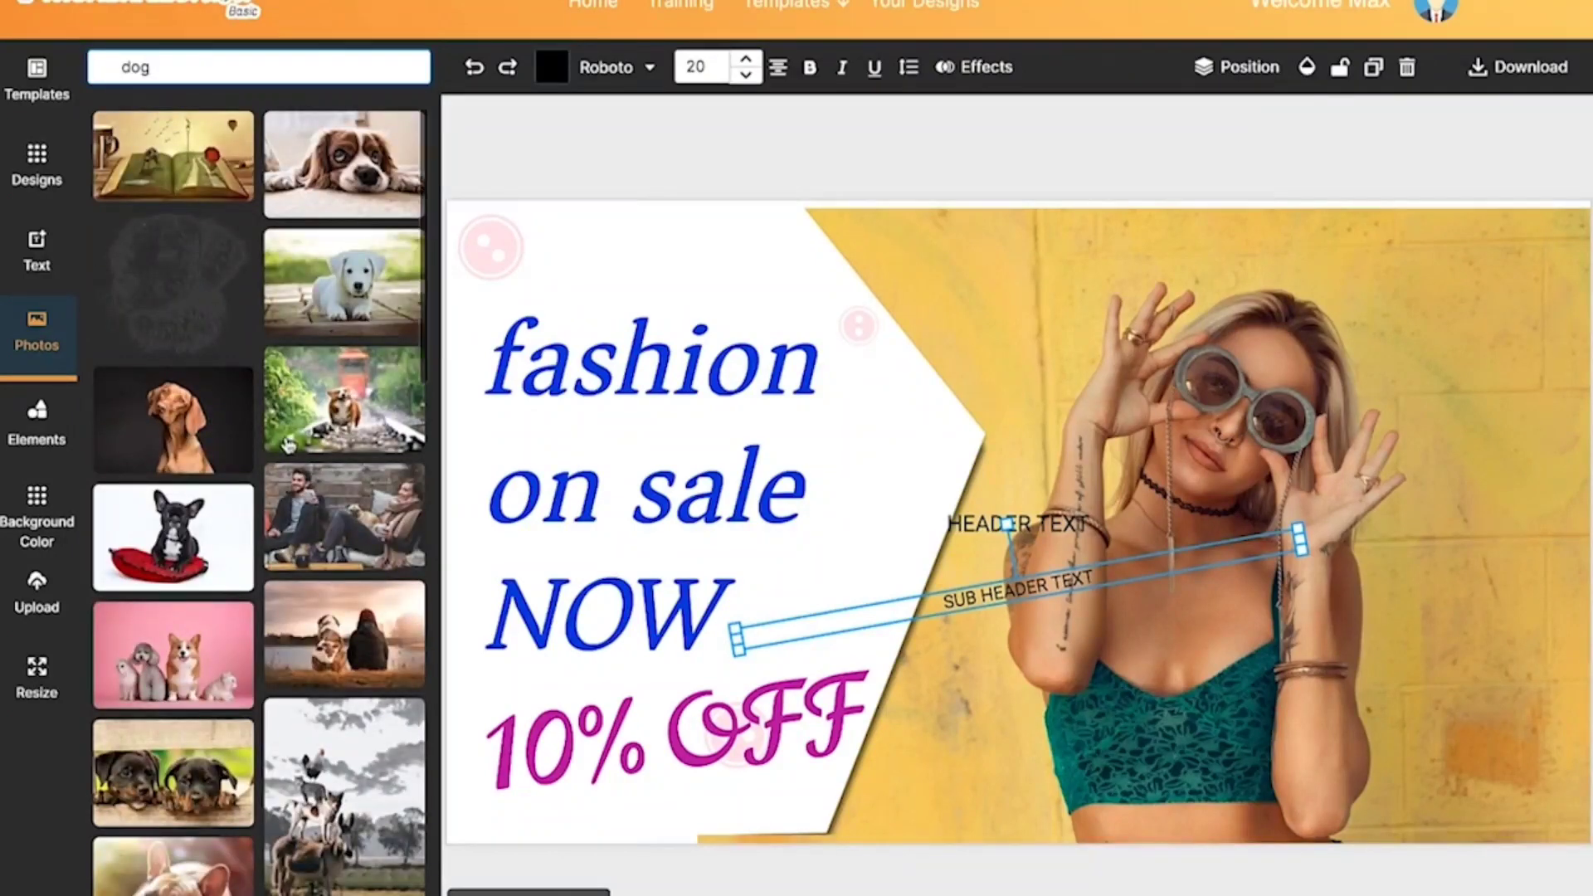
# Step: Add the dog-and-cat line drawing from the photo results, enlarge it and place it in the upper-right corner of the thumbnail
pyautogui.scroll(-3, 288, 444)
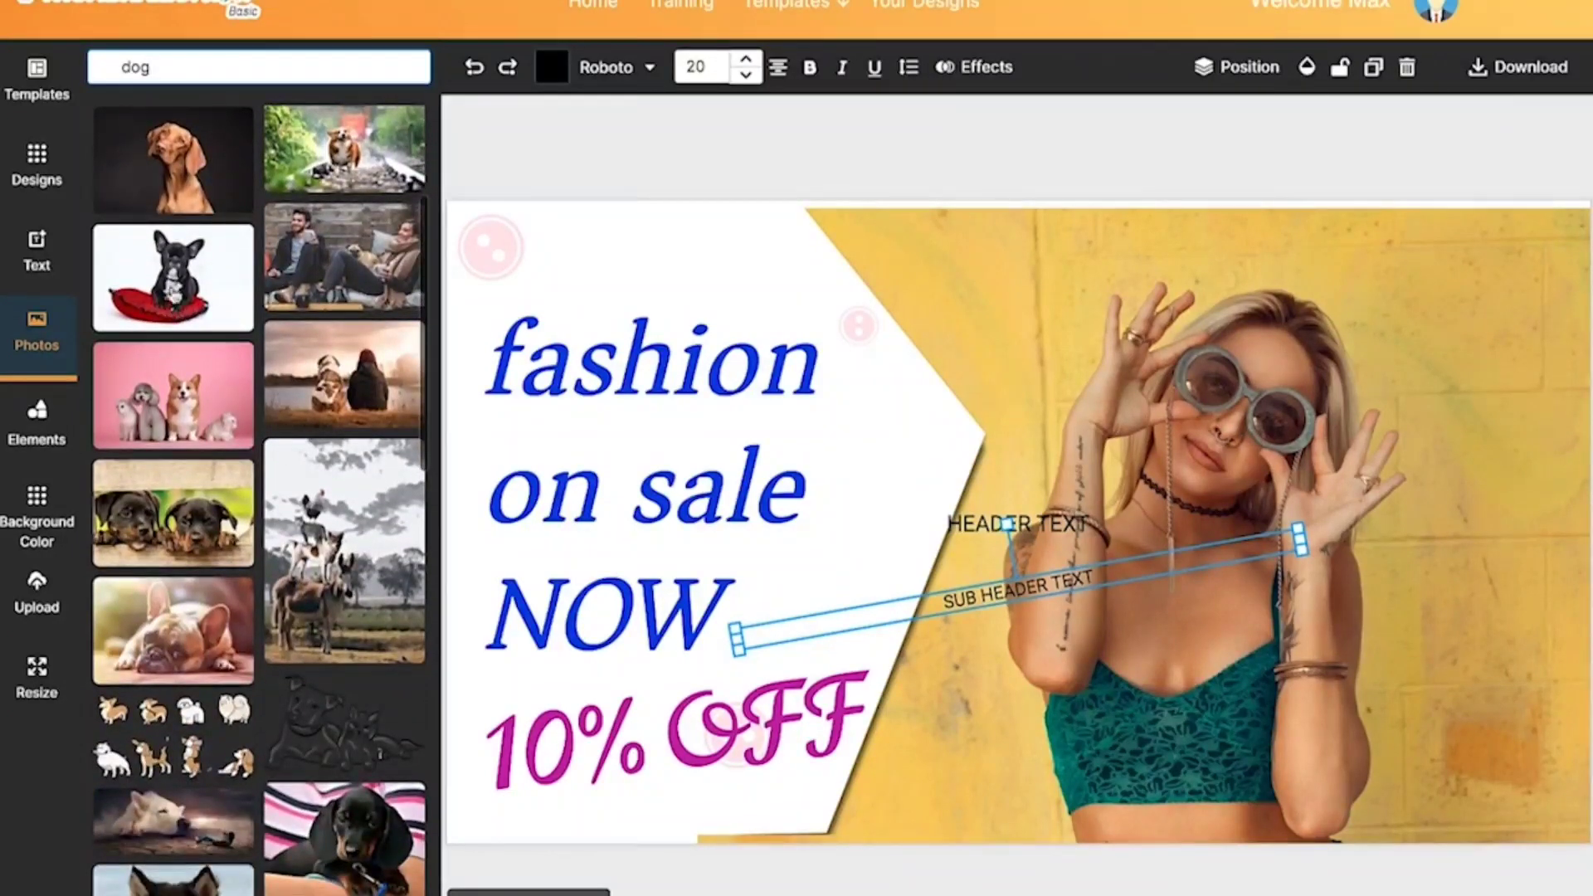
pyautogui.click(186, 295)
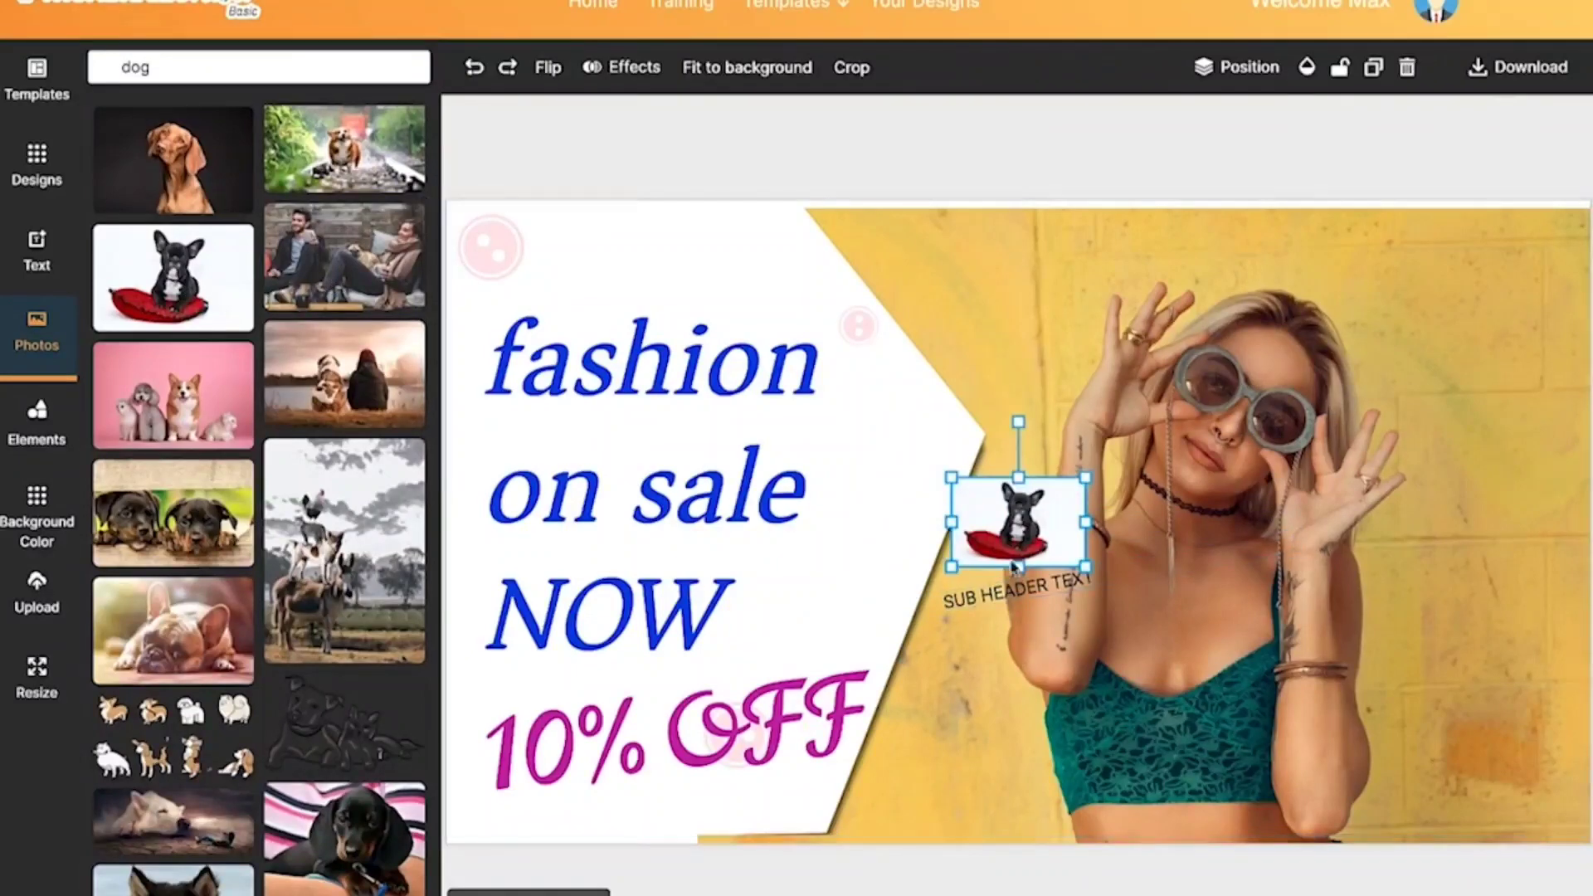
pyautogui.press('Delete')
pyautogui.click(345, 723)
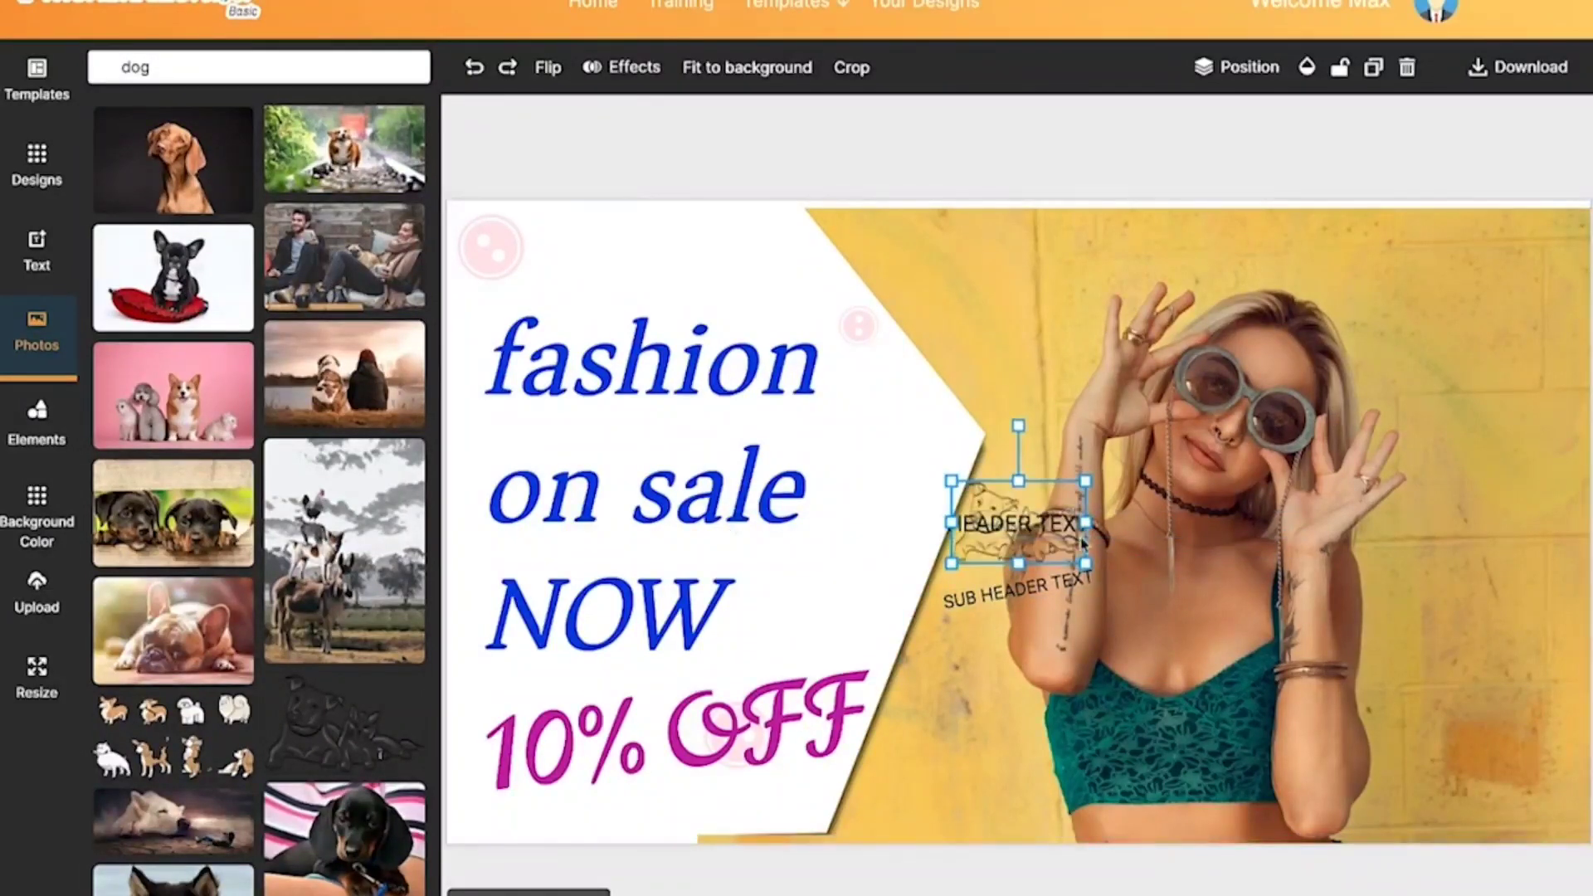
pyautogui.moveTo(1083, 563); pyautogui.dragTo(1476, 783)
pyautogui.moveTo(1163, 667)
pyautogui.mouseDown()
pyautogui.moveTo(1479, 552)
pyautogui.moveTo(1467, 419)
pyautogui.moveTo(1490, 383)
pyautogui.mouseUp()
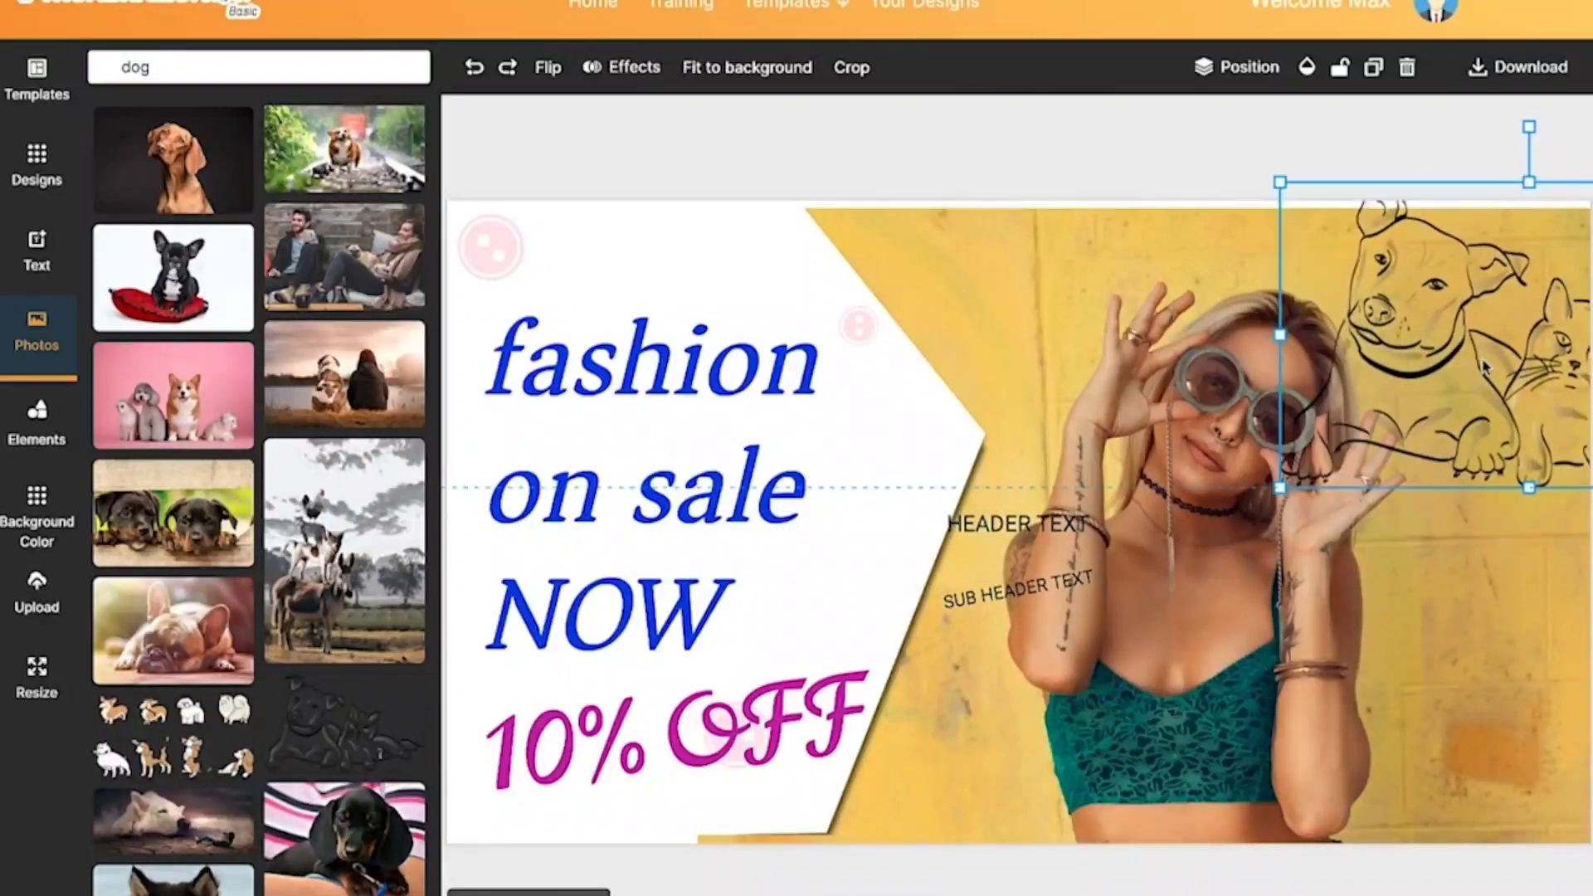
pyautogui.click(1166, 157)
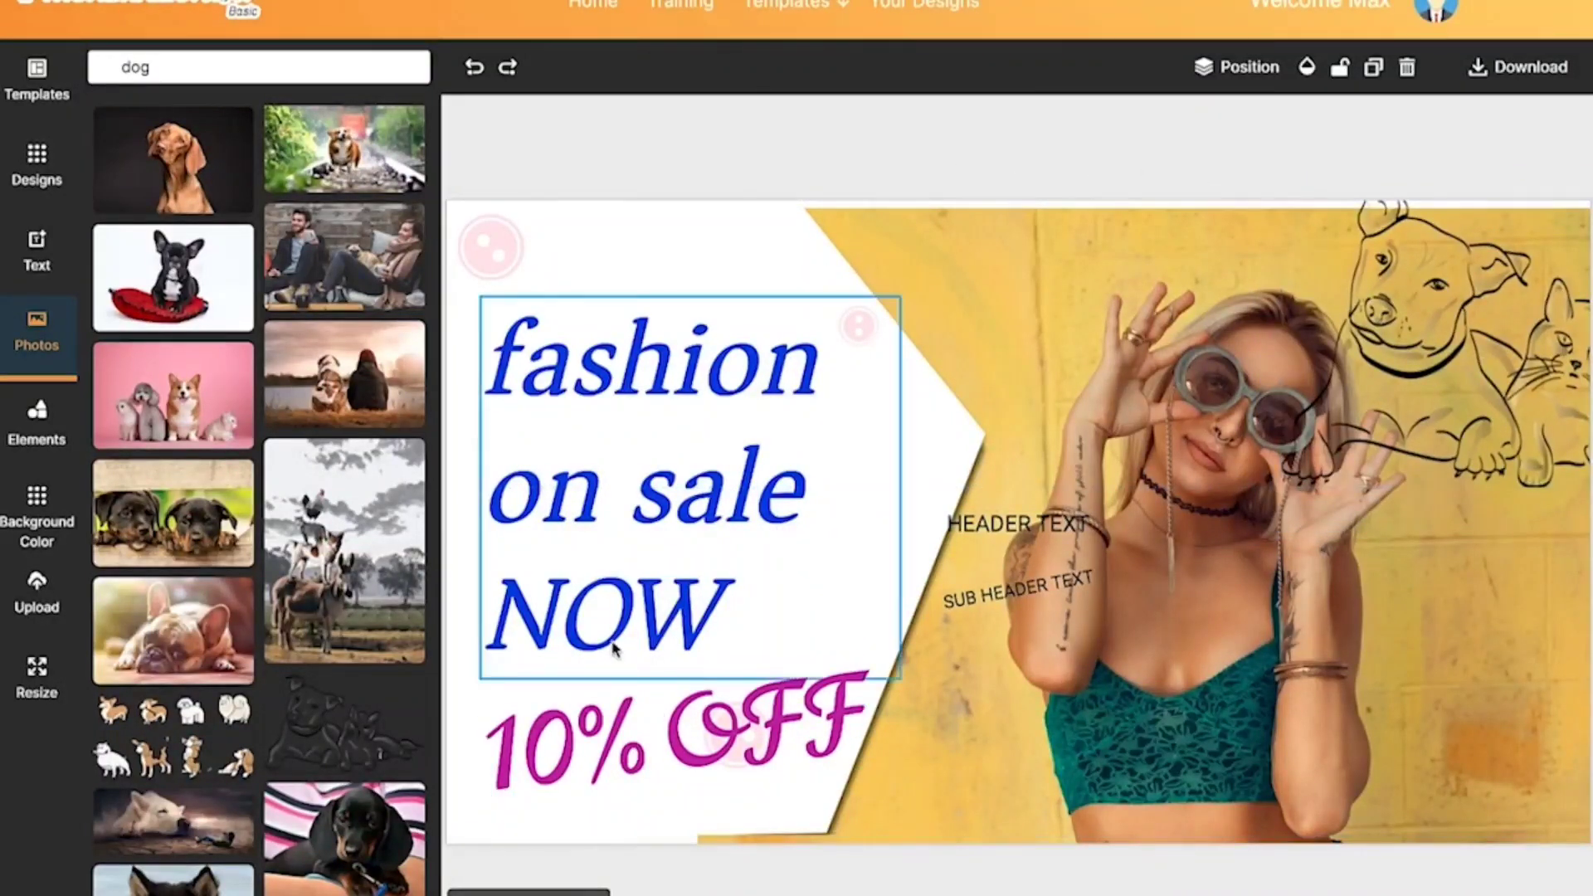
pyautogui.scroll(-1, 295, 693)
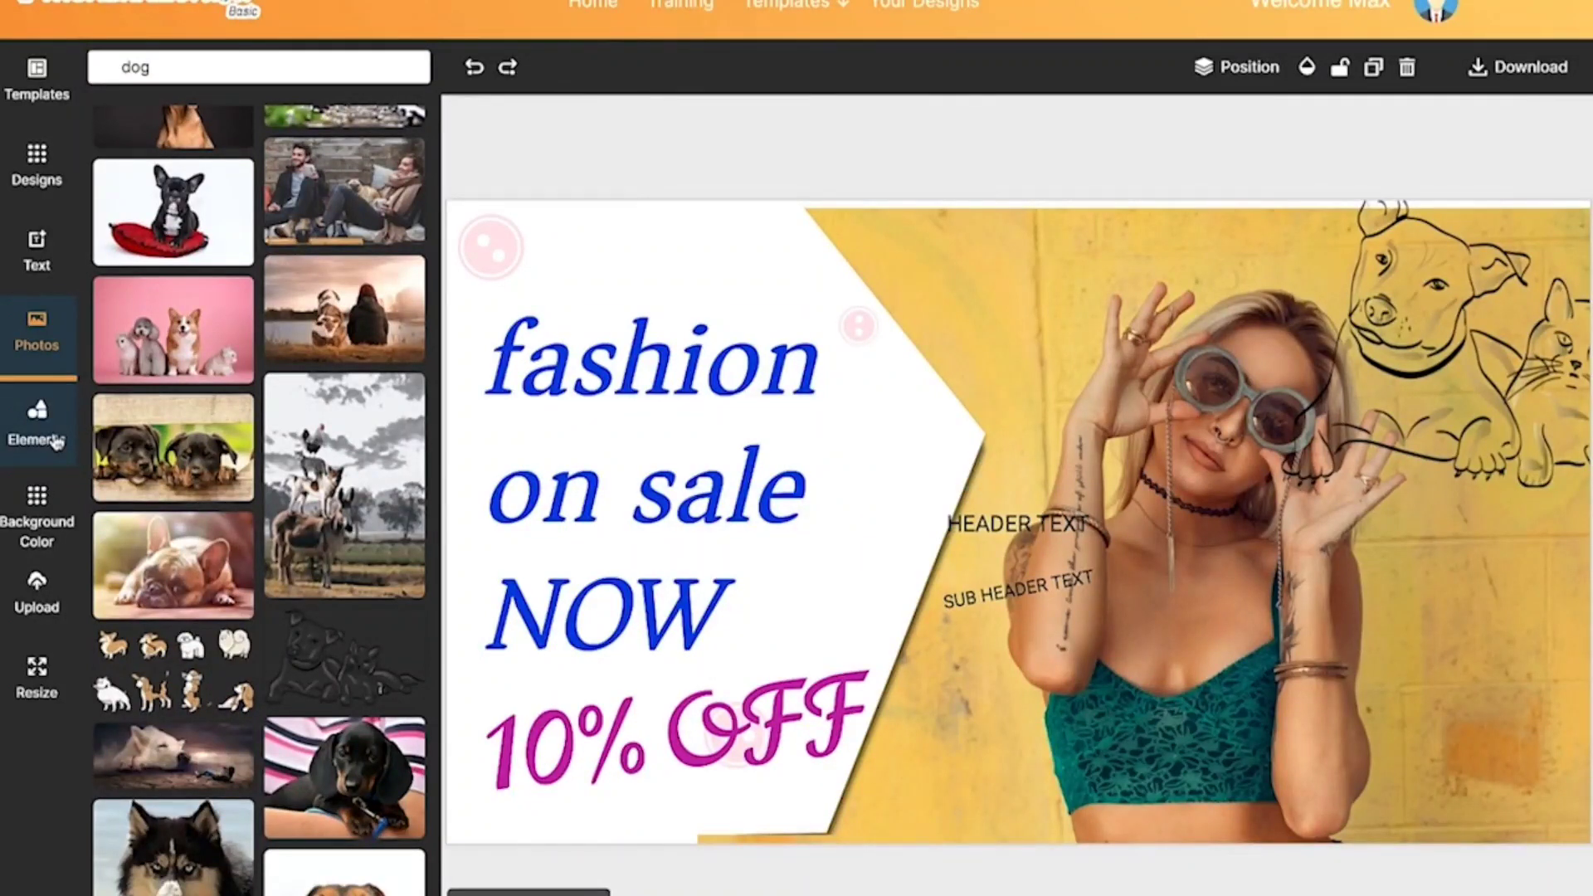
# Step: Enlarge a solid blue square shape and position it against the left edge of the blank canvas
pyautogui.click(56, 441)
pyautogui.scroll(1, 53, 437)
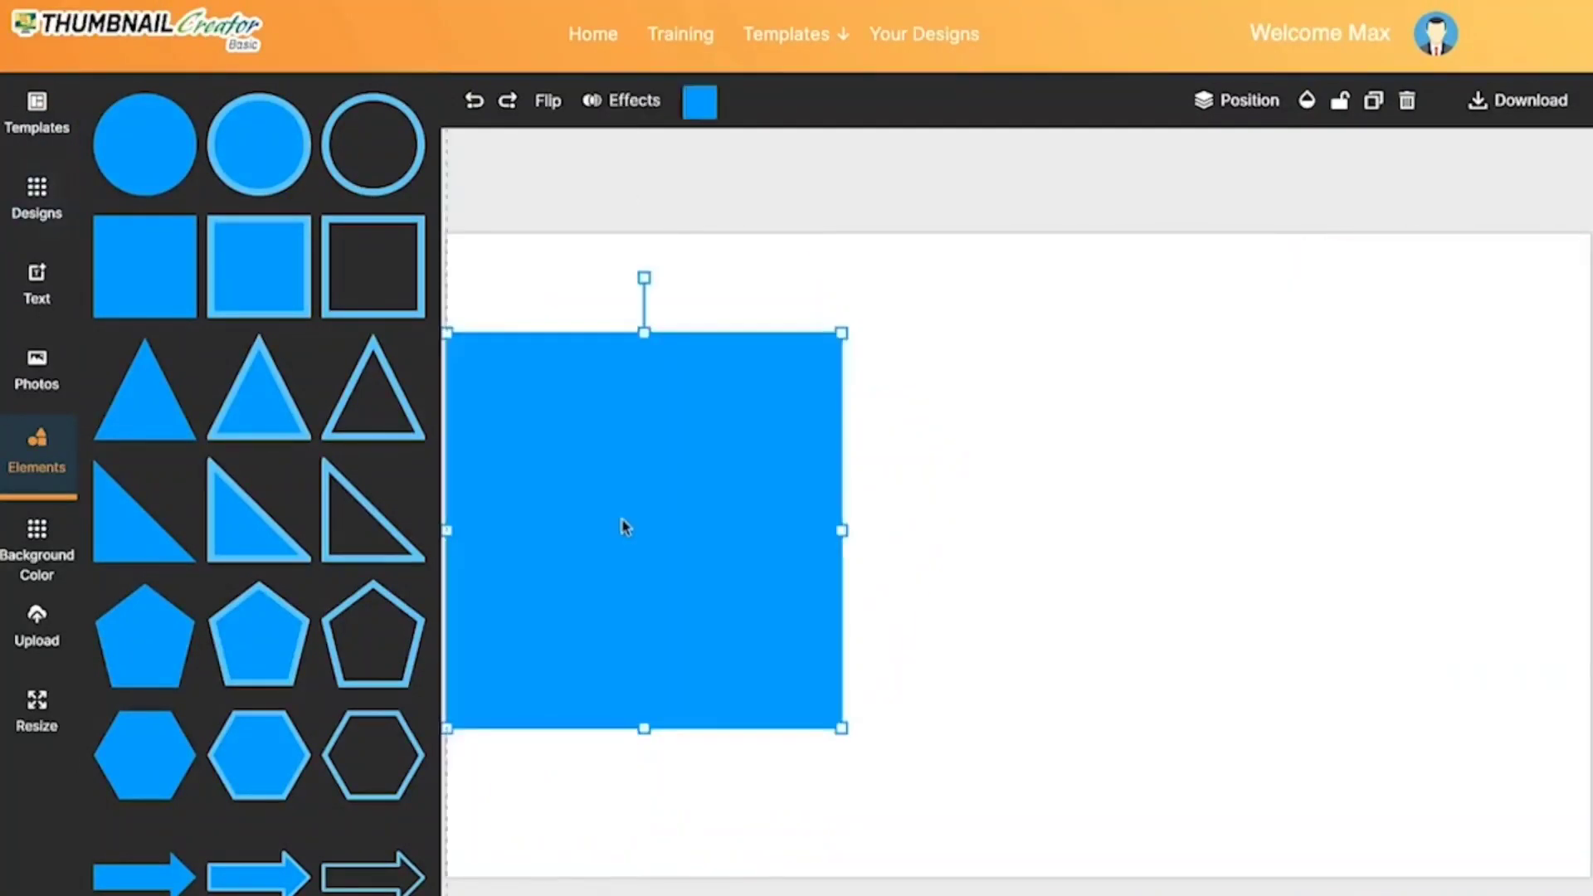
pyautogui.moveTo(625, 526); pyautogui.dragTo(616, 490)
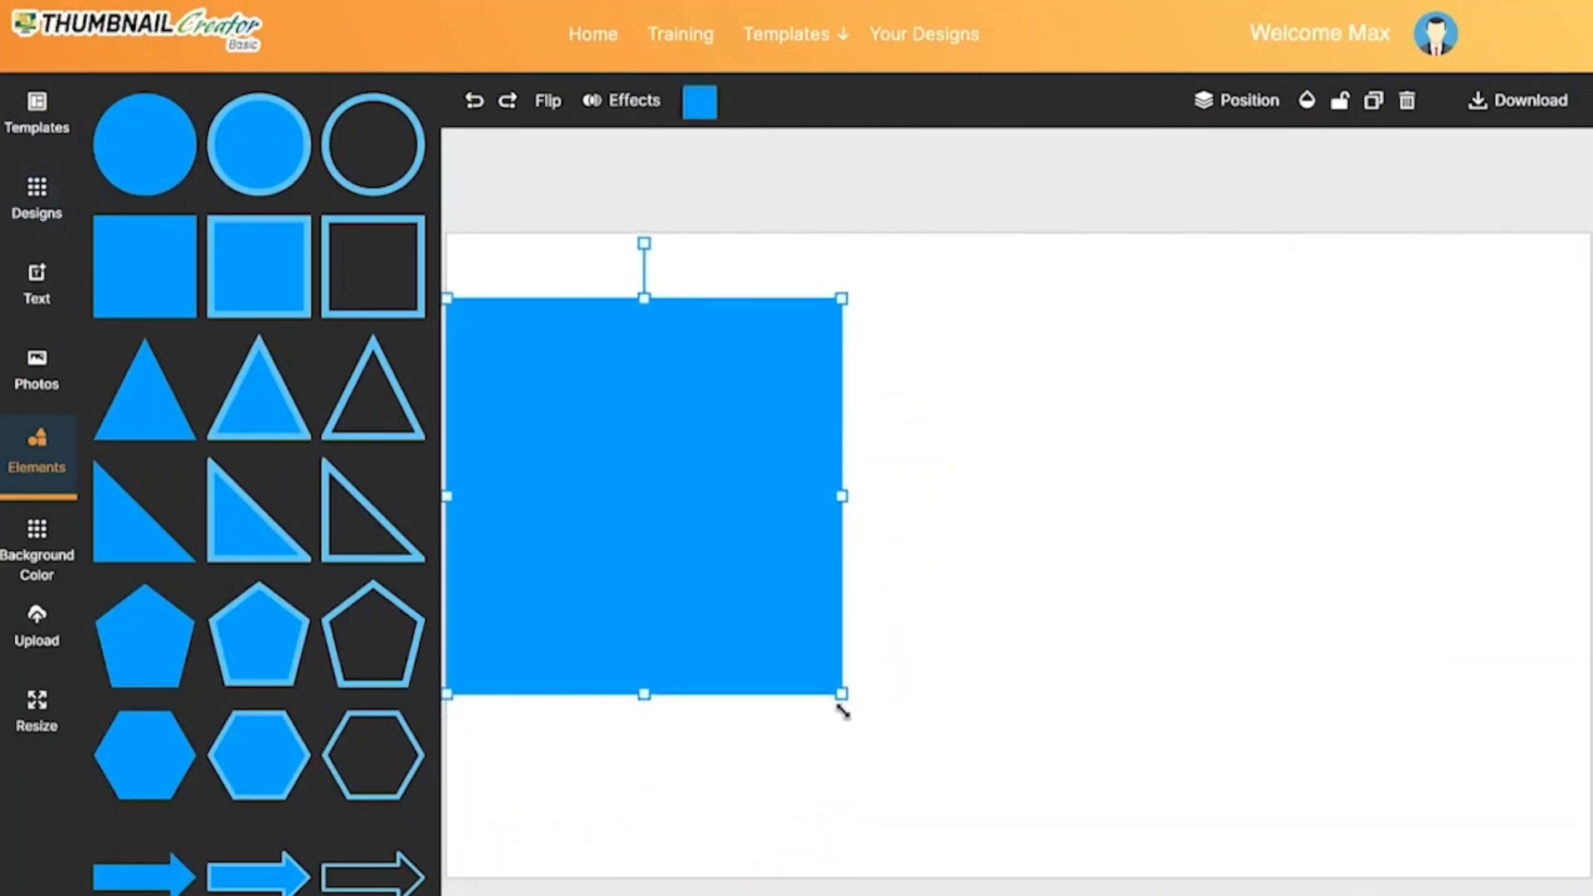
pyautogui.moveTo(843, 694); pyautogui.dragTo(963, 764)
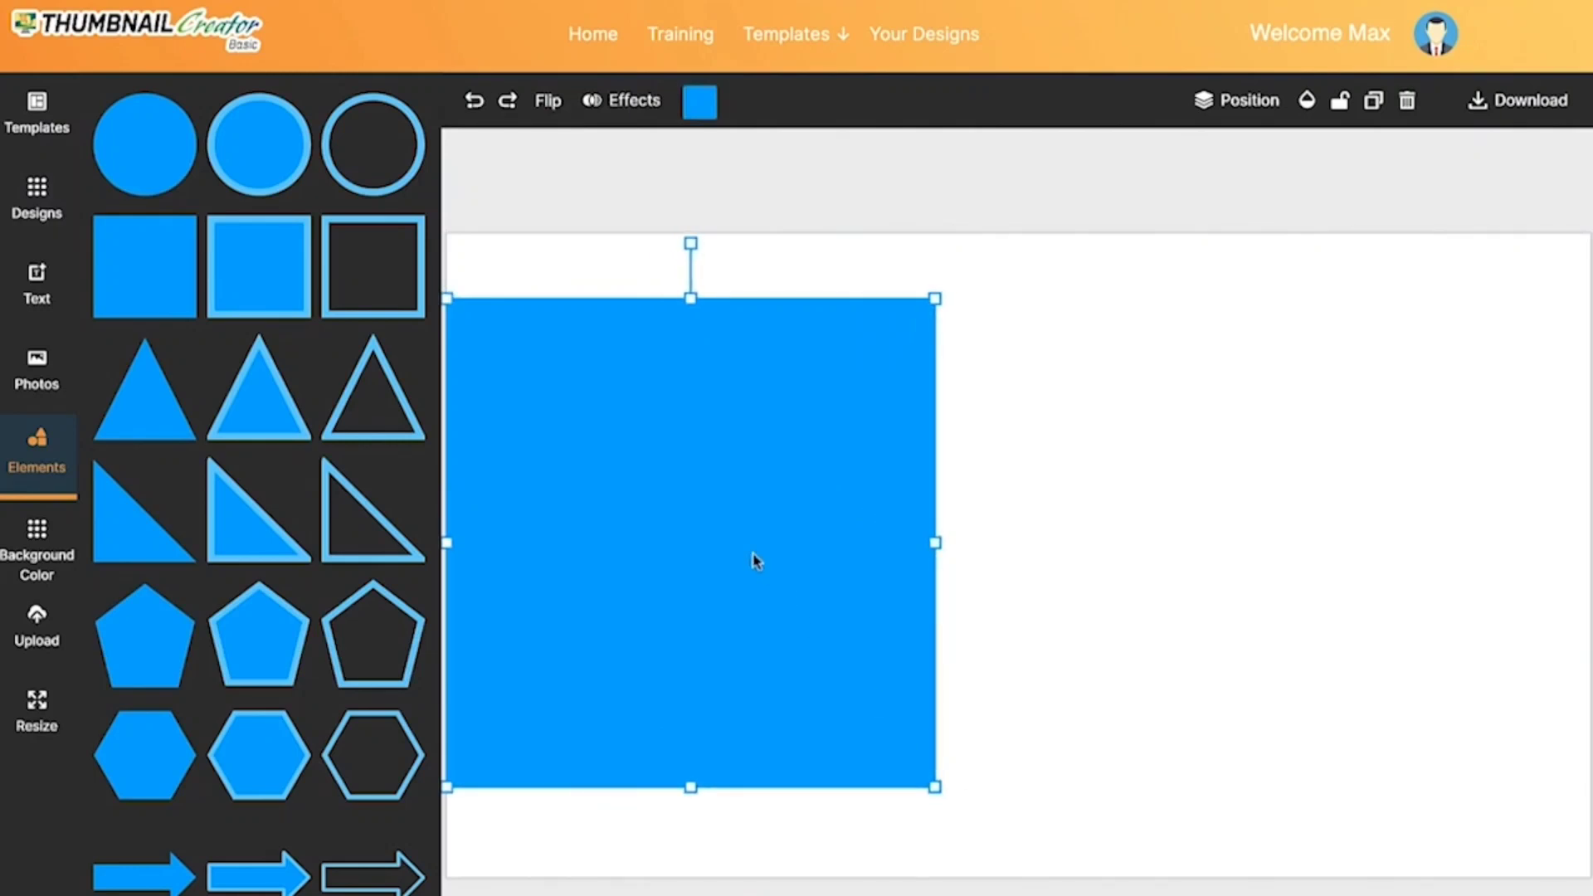
pyautogui.moveTo(756, 561); pyautogui.dragTo(755, 583)
# Step: Recolour the square with the muted blue preset swatch and give it a shadow effect
pyautogui.click(702, 104)
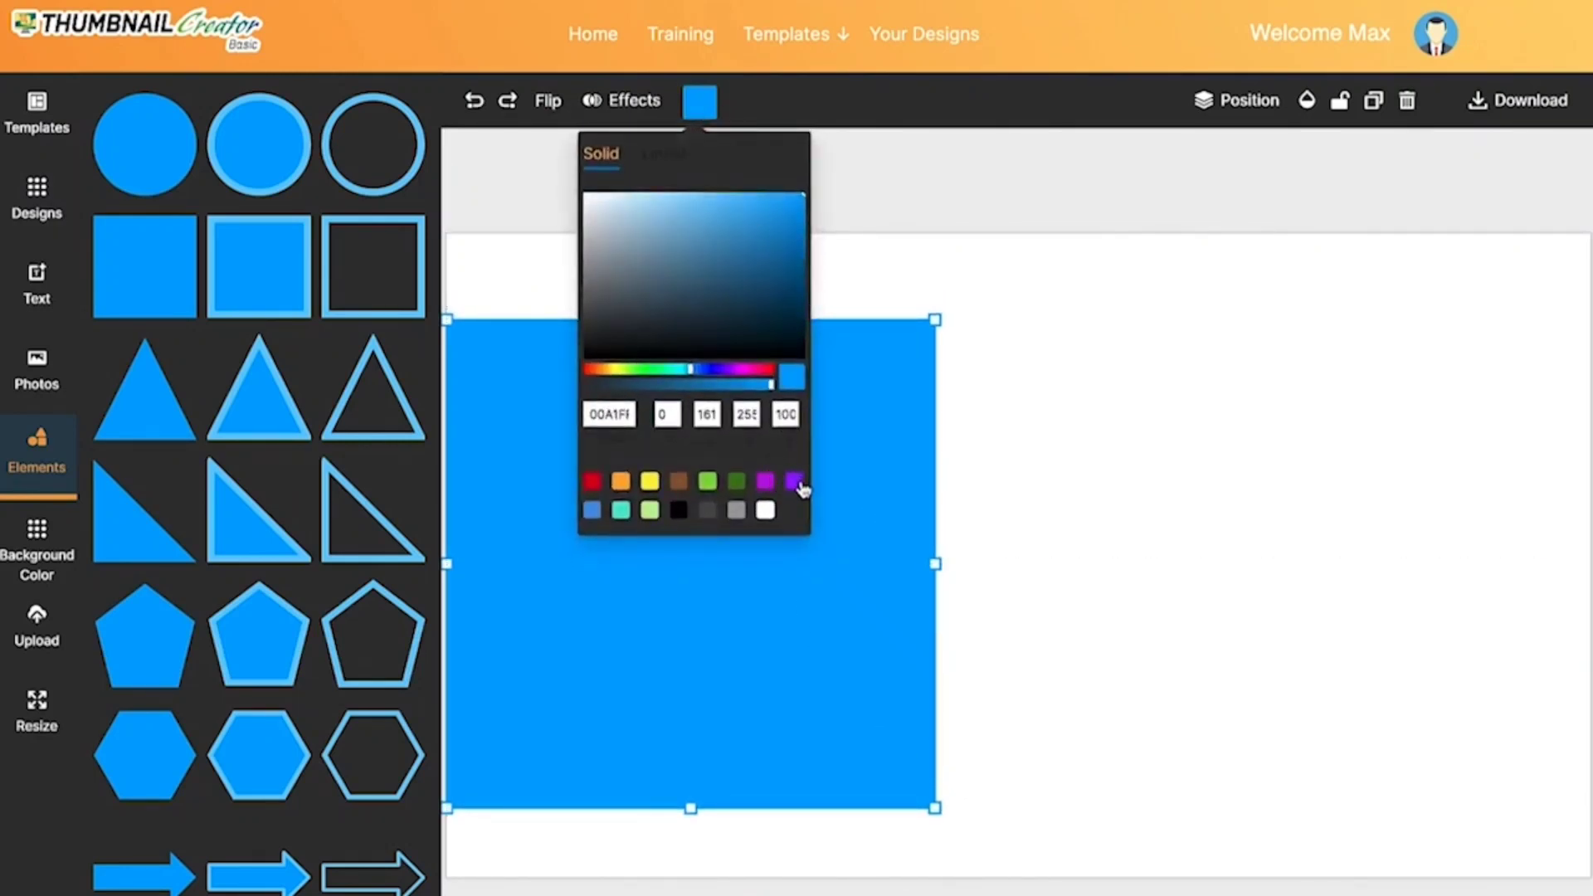
pyautogui.click(592, 510)
pyautogui.click(650, 235)
pyautogui.click(711, 344)
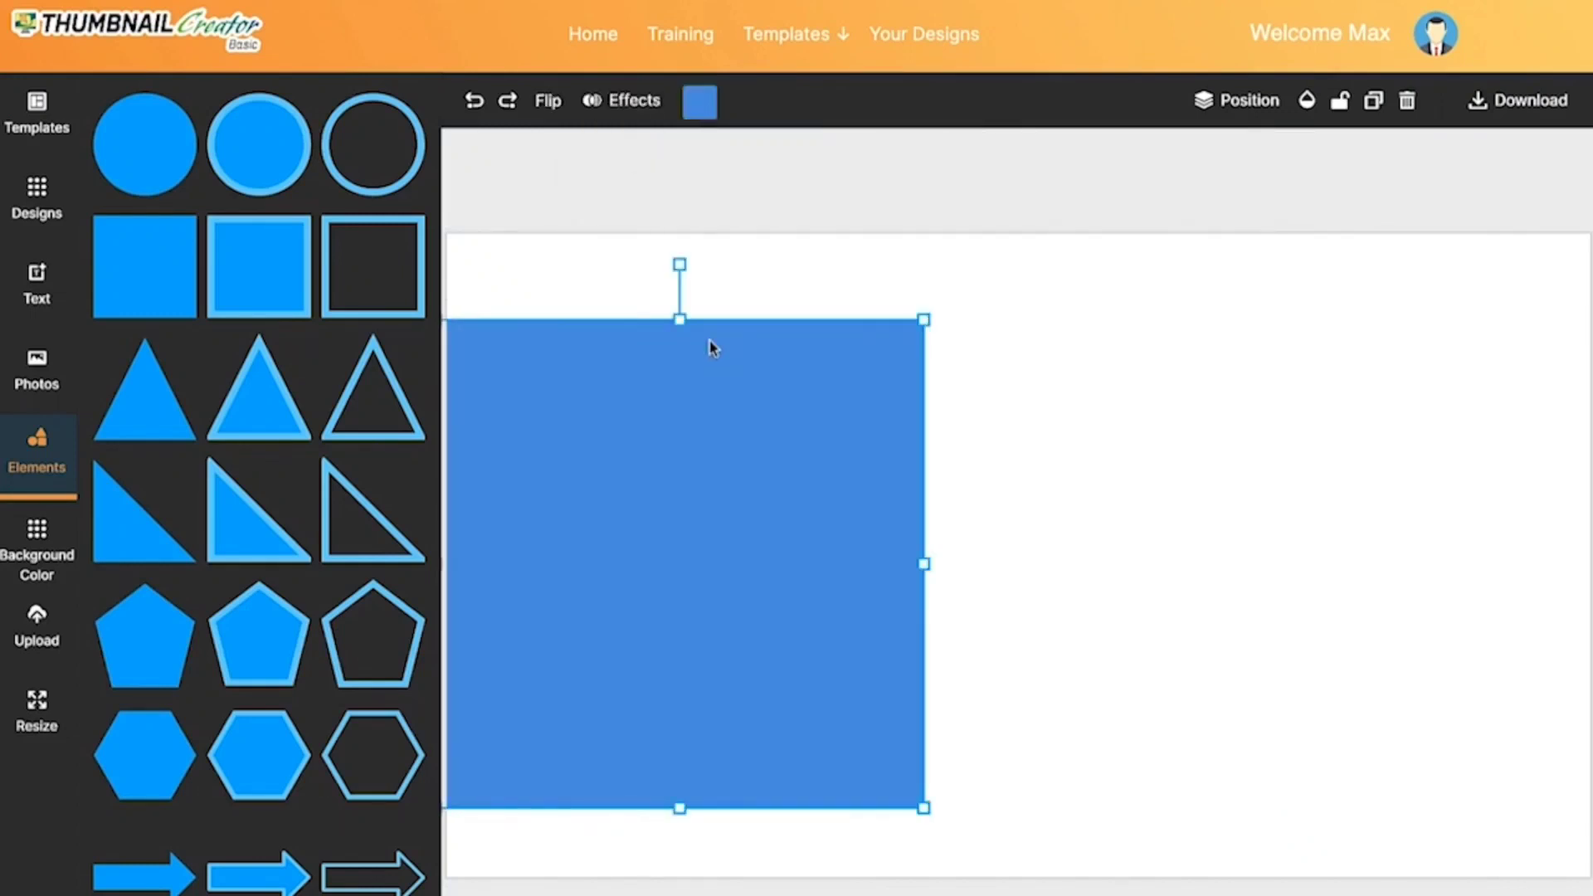
pyautogui.click(629, 98)
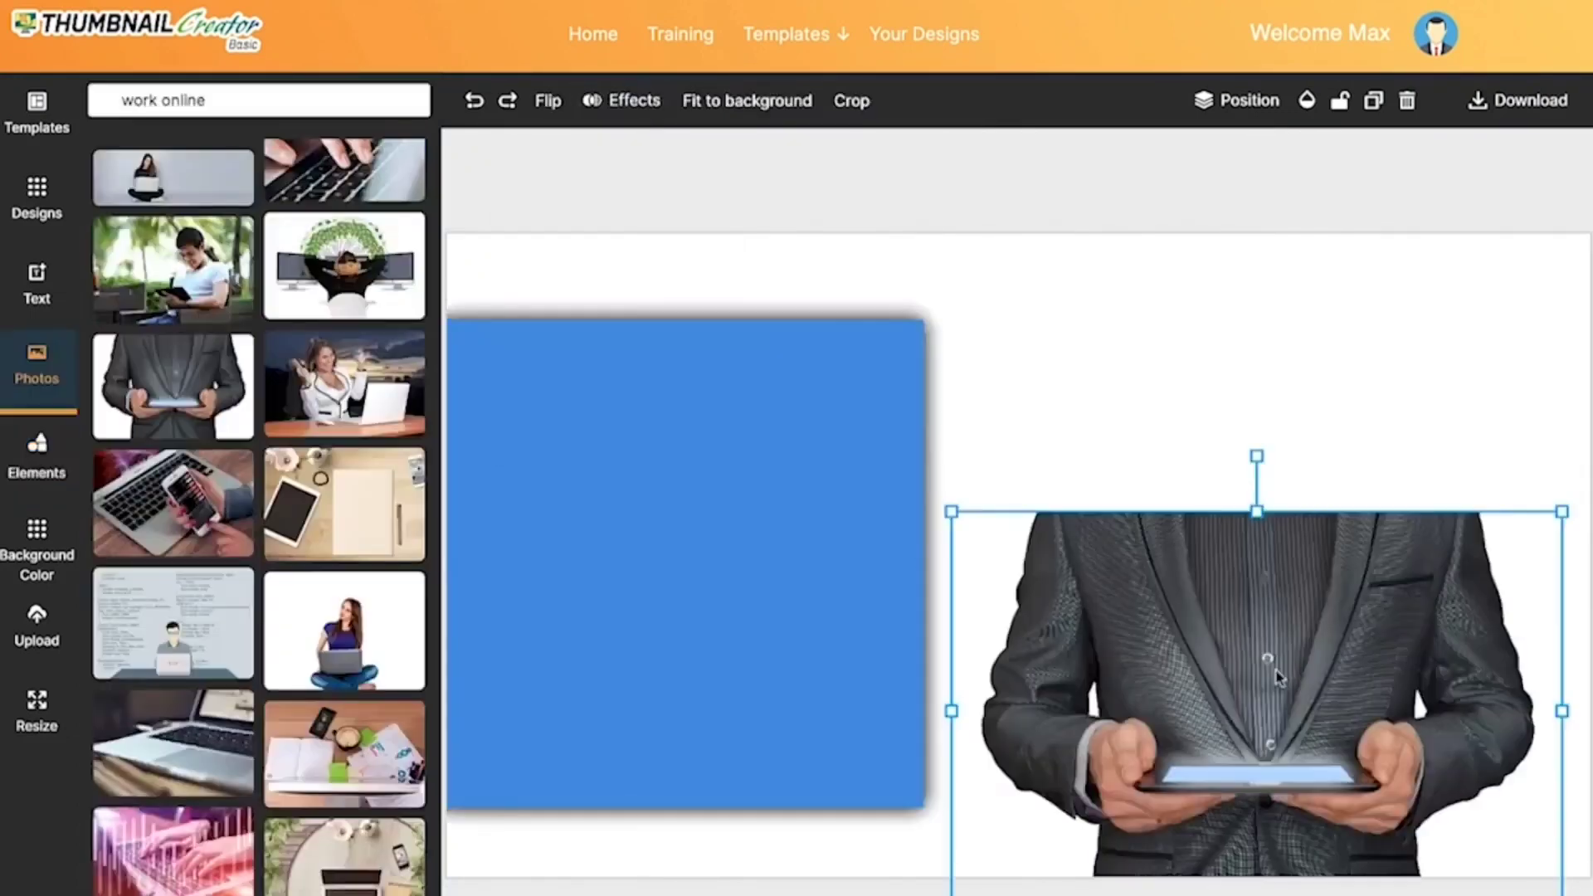
# Step: Enlarge the photo of the suited man holding a tablet to fill the canvas's right side and send it behind the square
pyautogui.moveTo(1275, 655); pyautogui.dragTo(1340, 630)
pyautogui.moveTo(1006, 473); pyautogui.dragTo(710, 278)
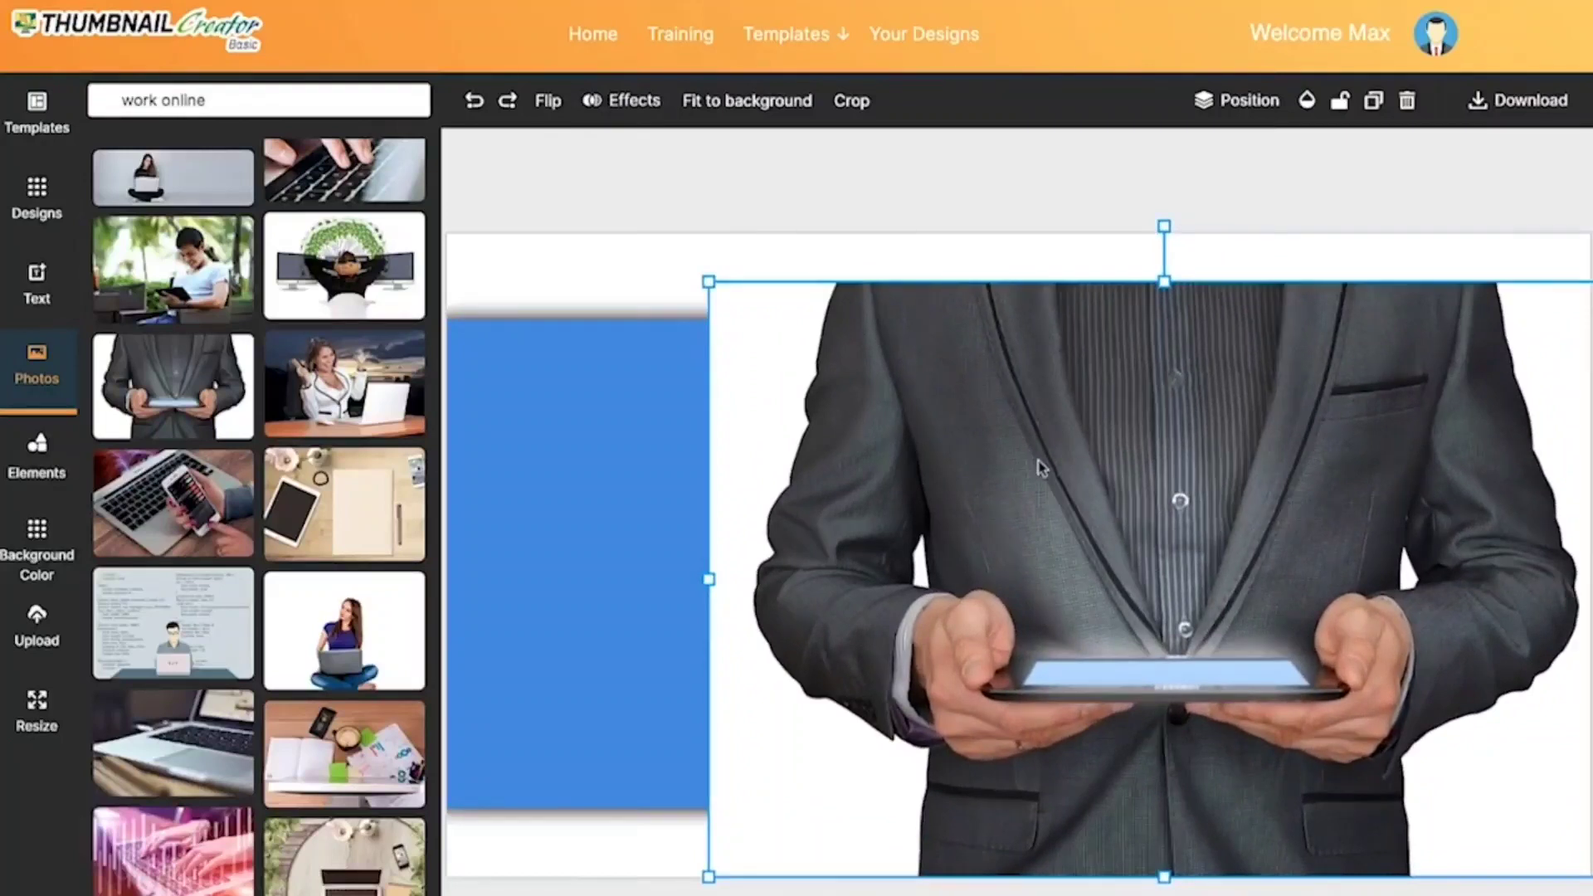
pyautogui.moveTo(1042, 468); pyautogui.dragTo(1053, 421)
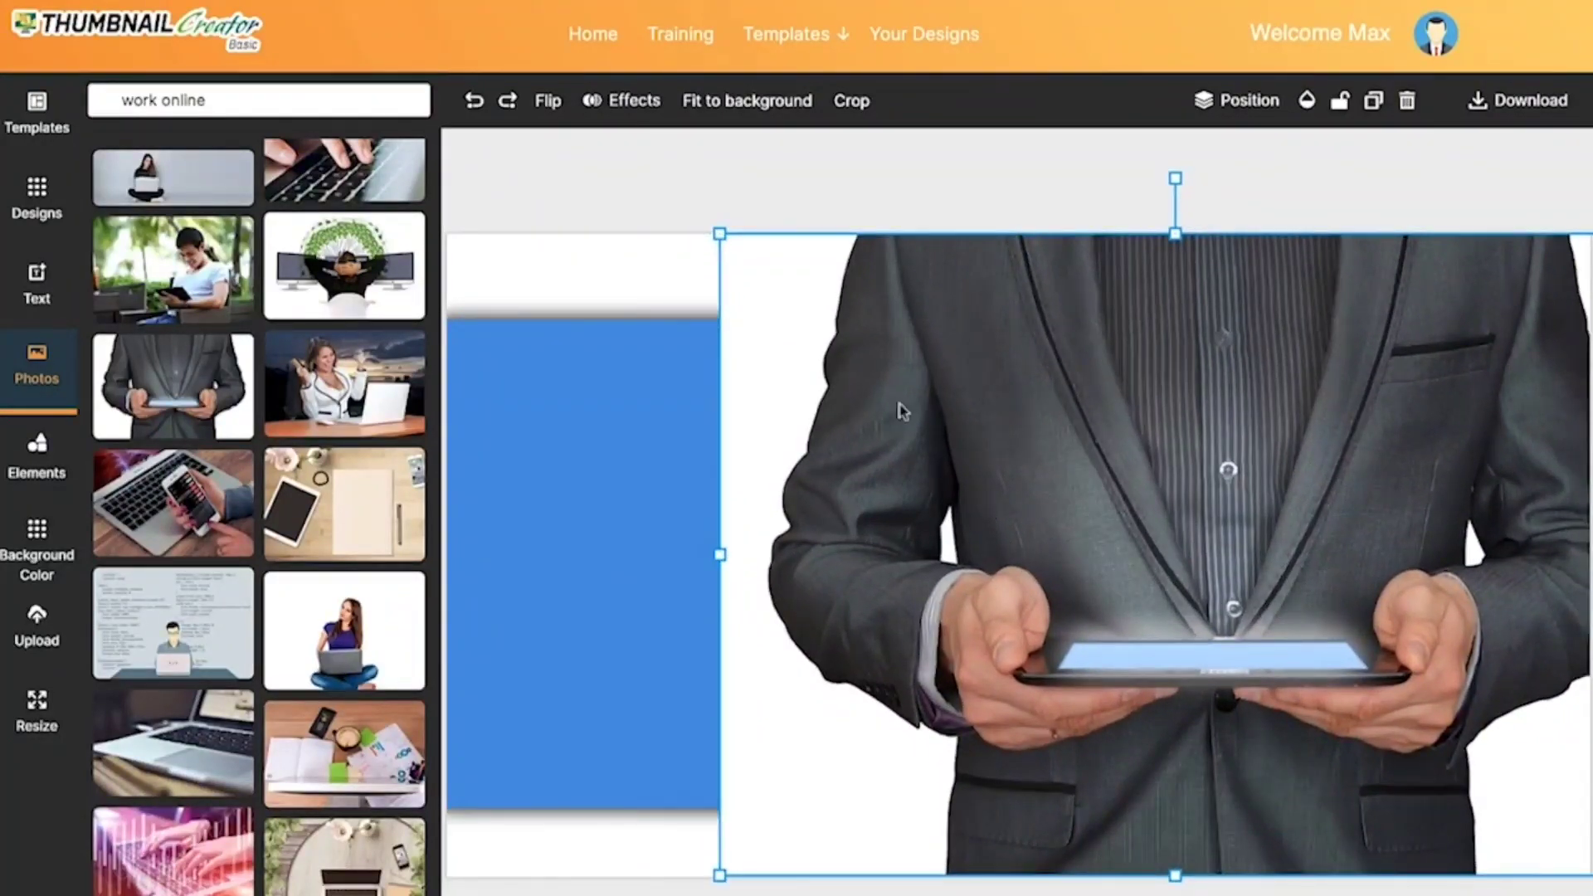
pyautogui.click(1244, 108)
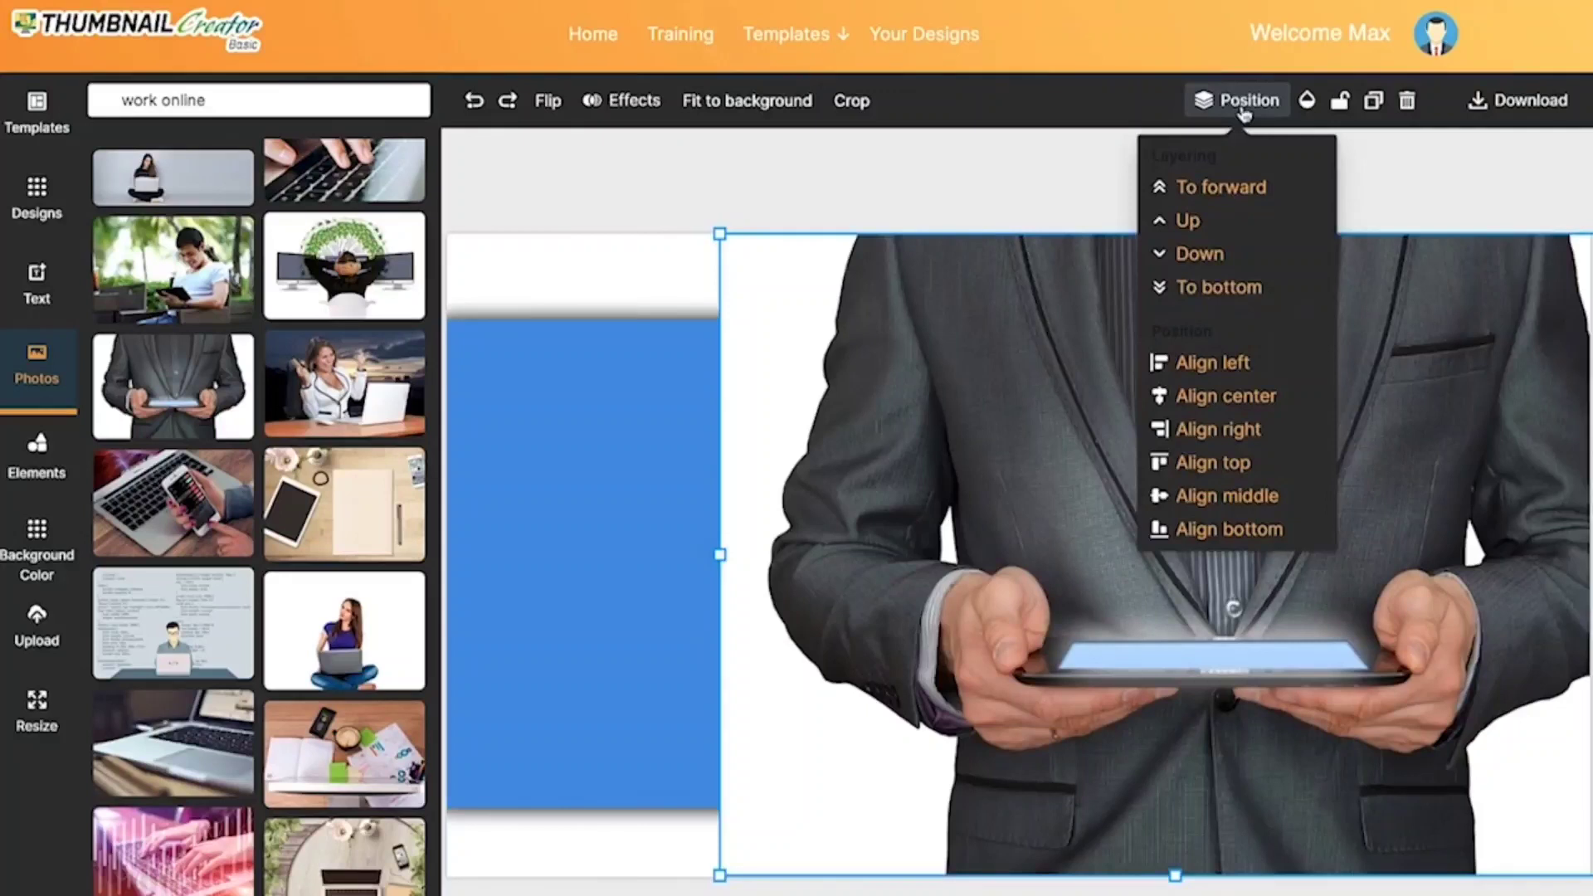
pyautogui.click(1235, 288)
pyautogui.click(735, 194)
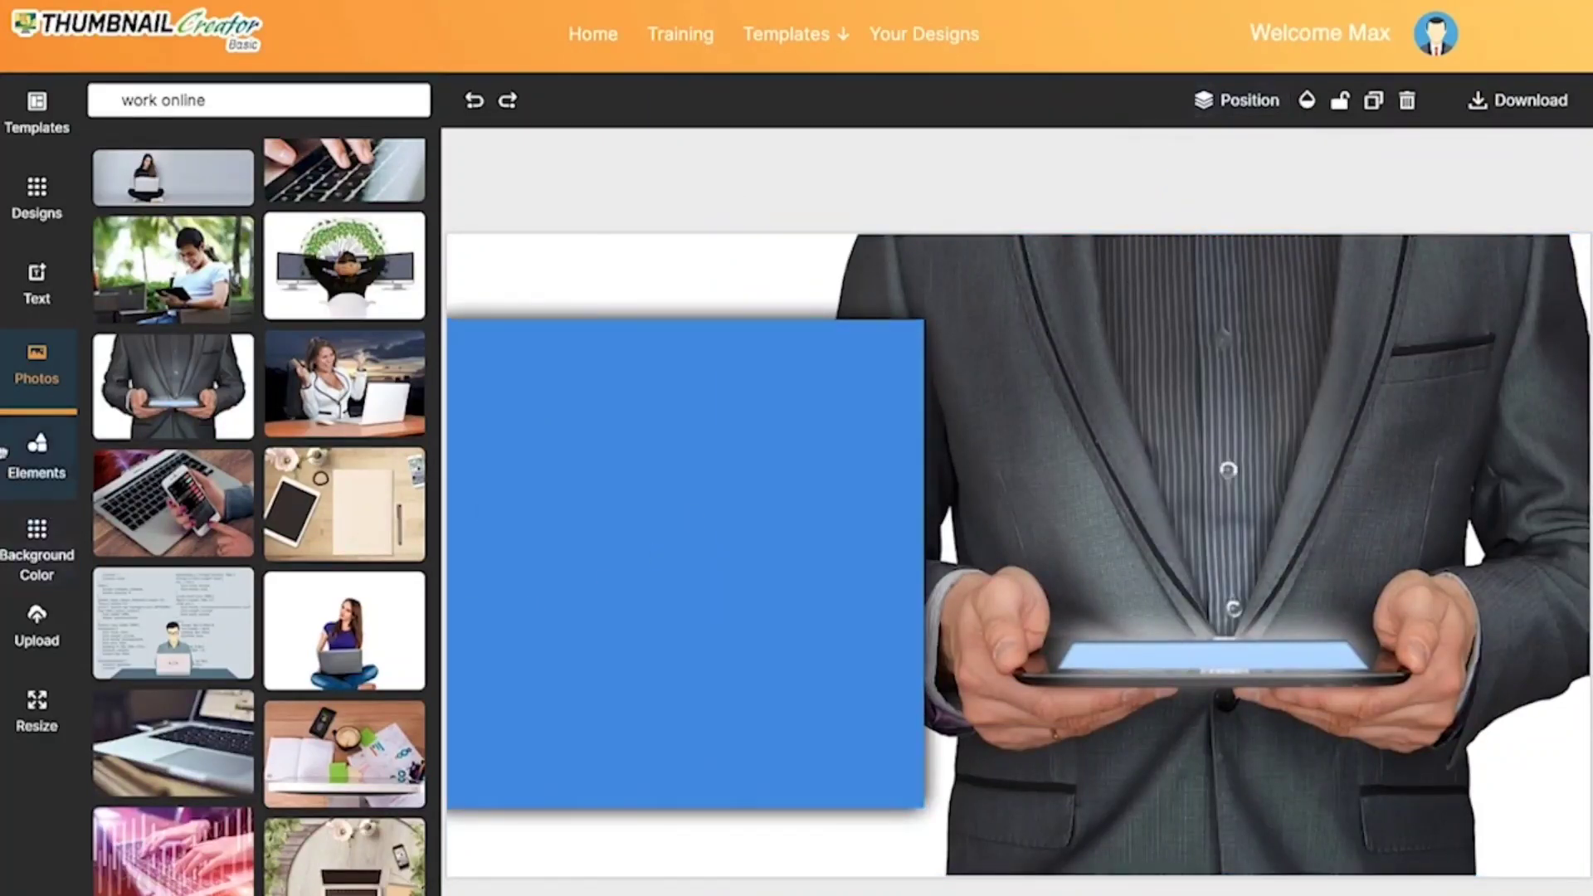
# Step: Add the "Marketing Proposal" text design and place it on the blue square
pyautogui.click(46, 297)
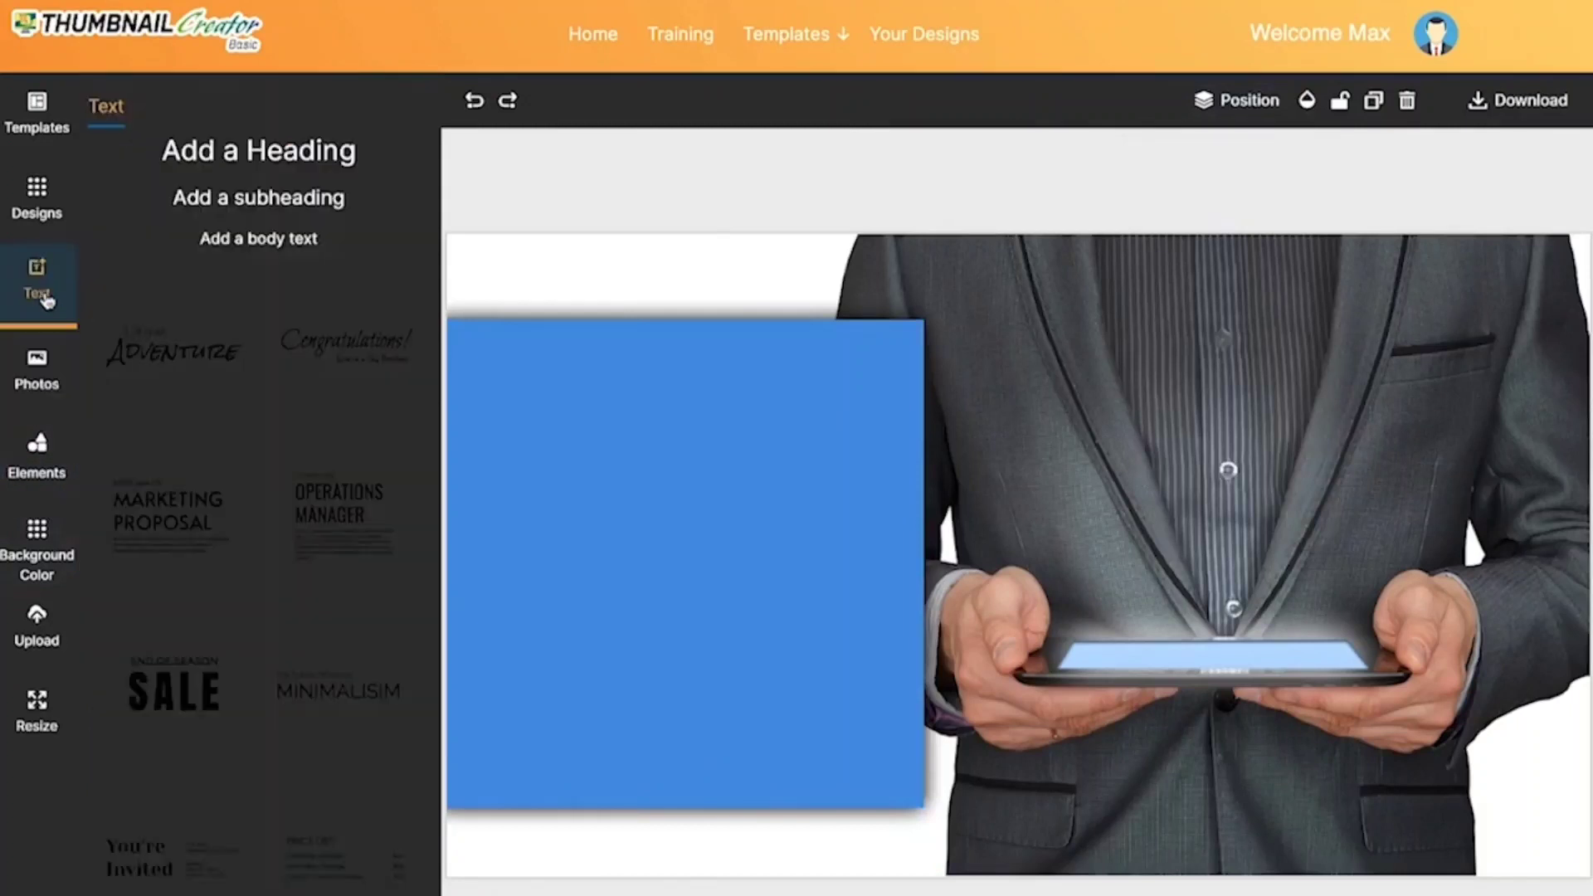
pyautogui.scroll(-1, 244, 444)
pyautogui.click(229, 442)
pyautogui.moveTo(864, 524); pyautogui.dragTo(559, 479)
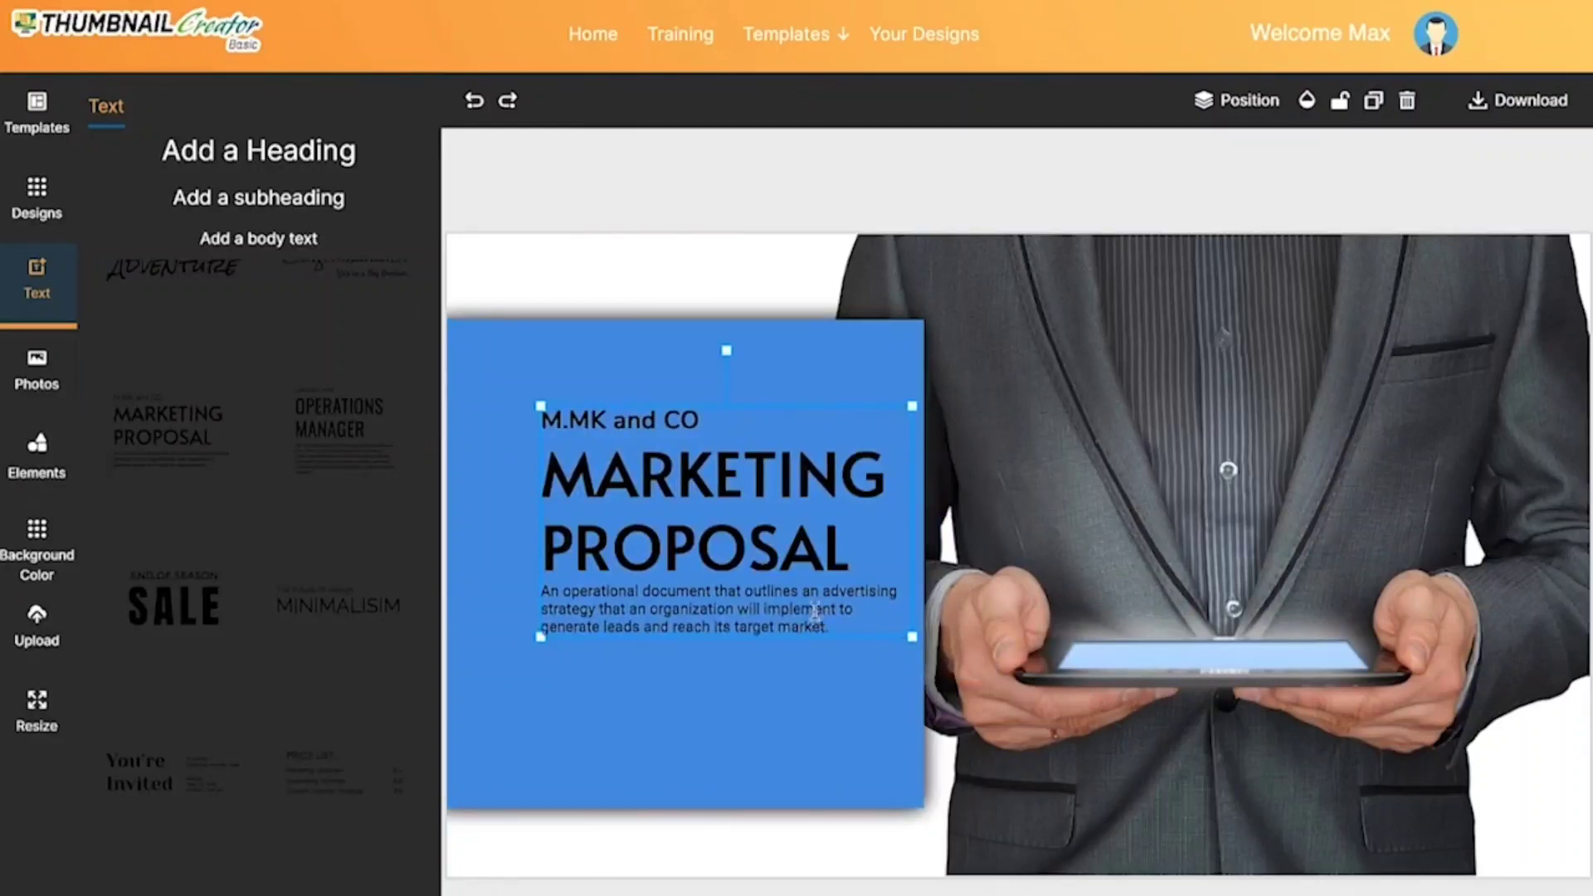
# Step: Delete the description paragraph from the text design and move the "MARKETING PROPOSAL" title slightly down
pyautogui.click(813, 646)
pyautogui.click(793, 612)
pyautogui.press('Delete')
pyautogui.moveTo(699, 490); pyautogui.dragTo(691, 506)
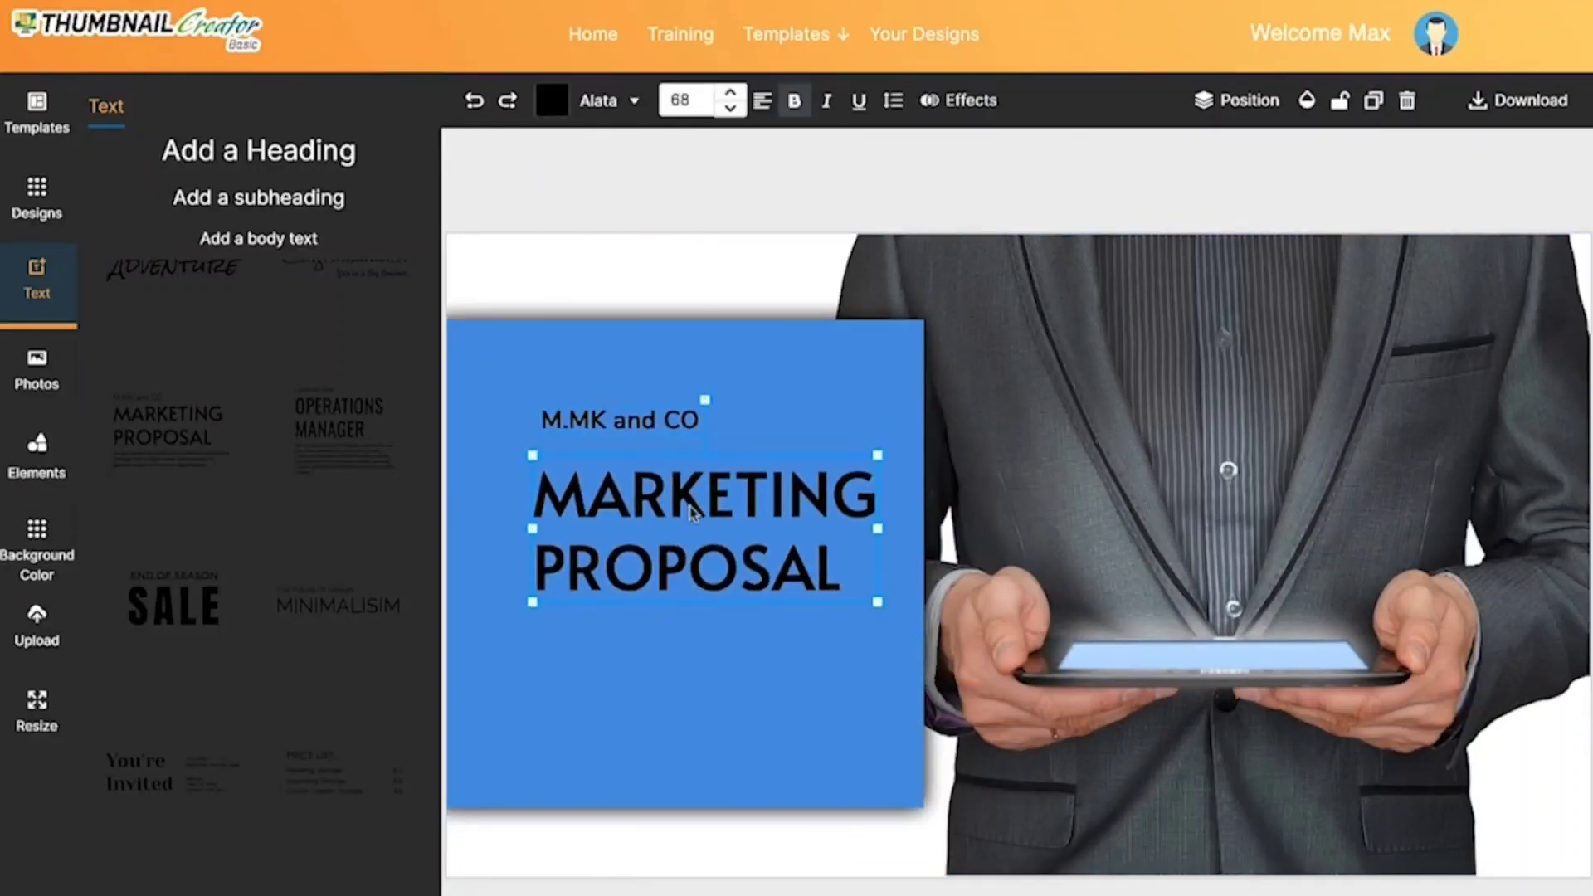
# Step: Change the "MARKETING PROPOSAL" title colour to white
pyautogui.doubleClick(692, 512)
pyautogui.hotkey('ctrl', 'a')
pyautogui.click(551, 100)
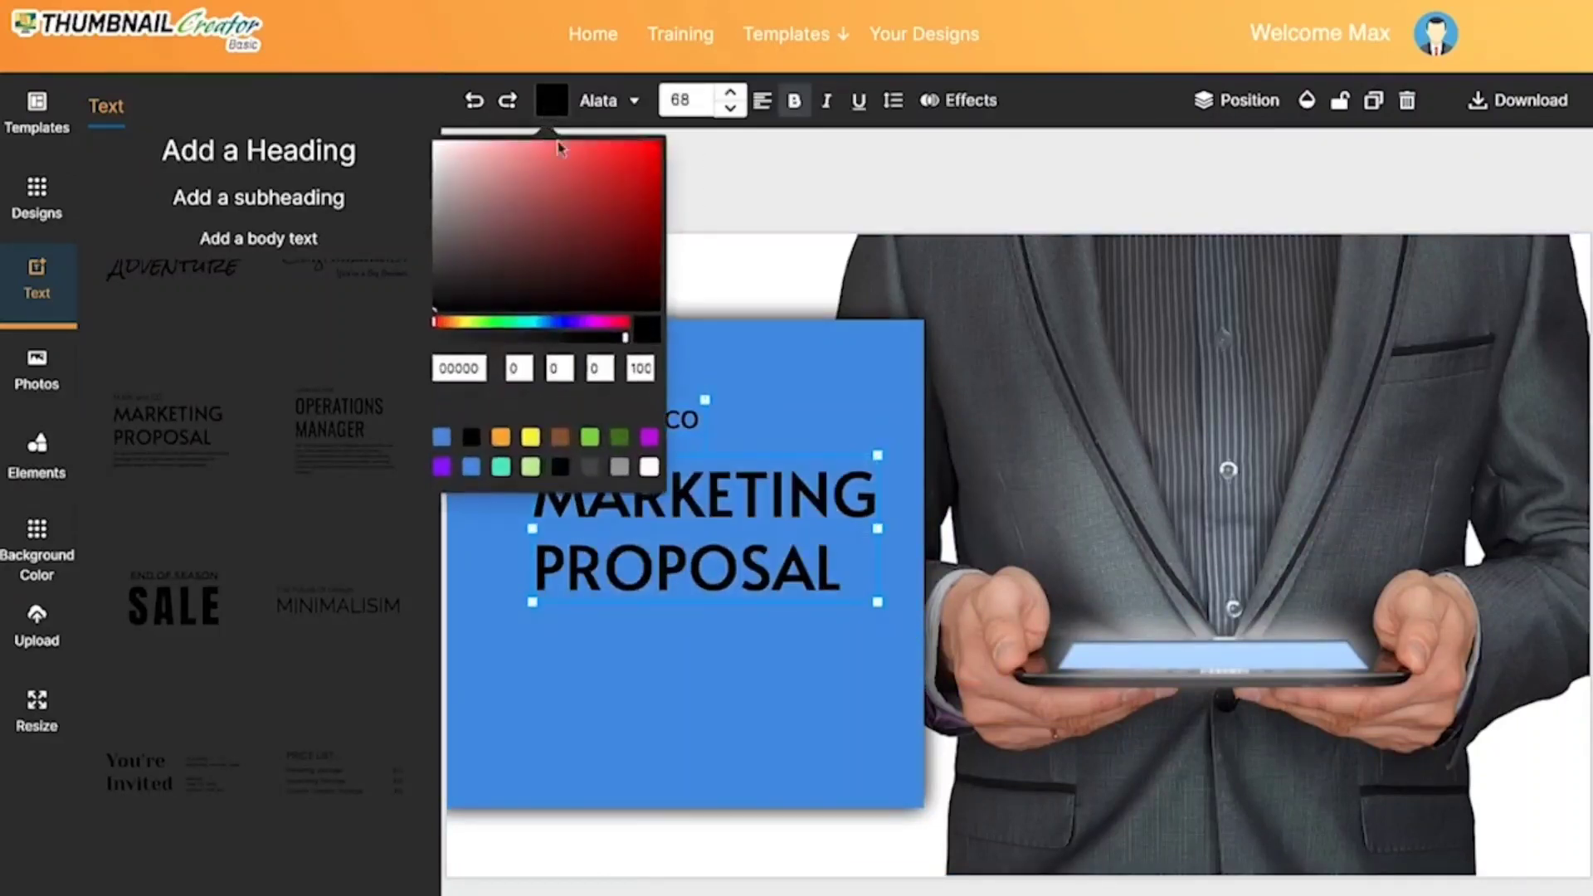
pyautogui.click(648, 459)
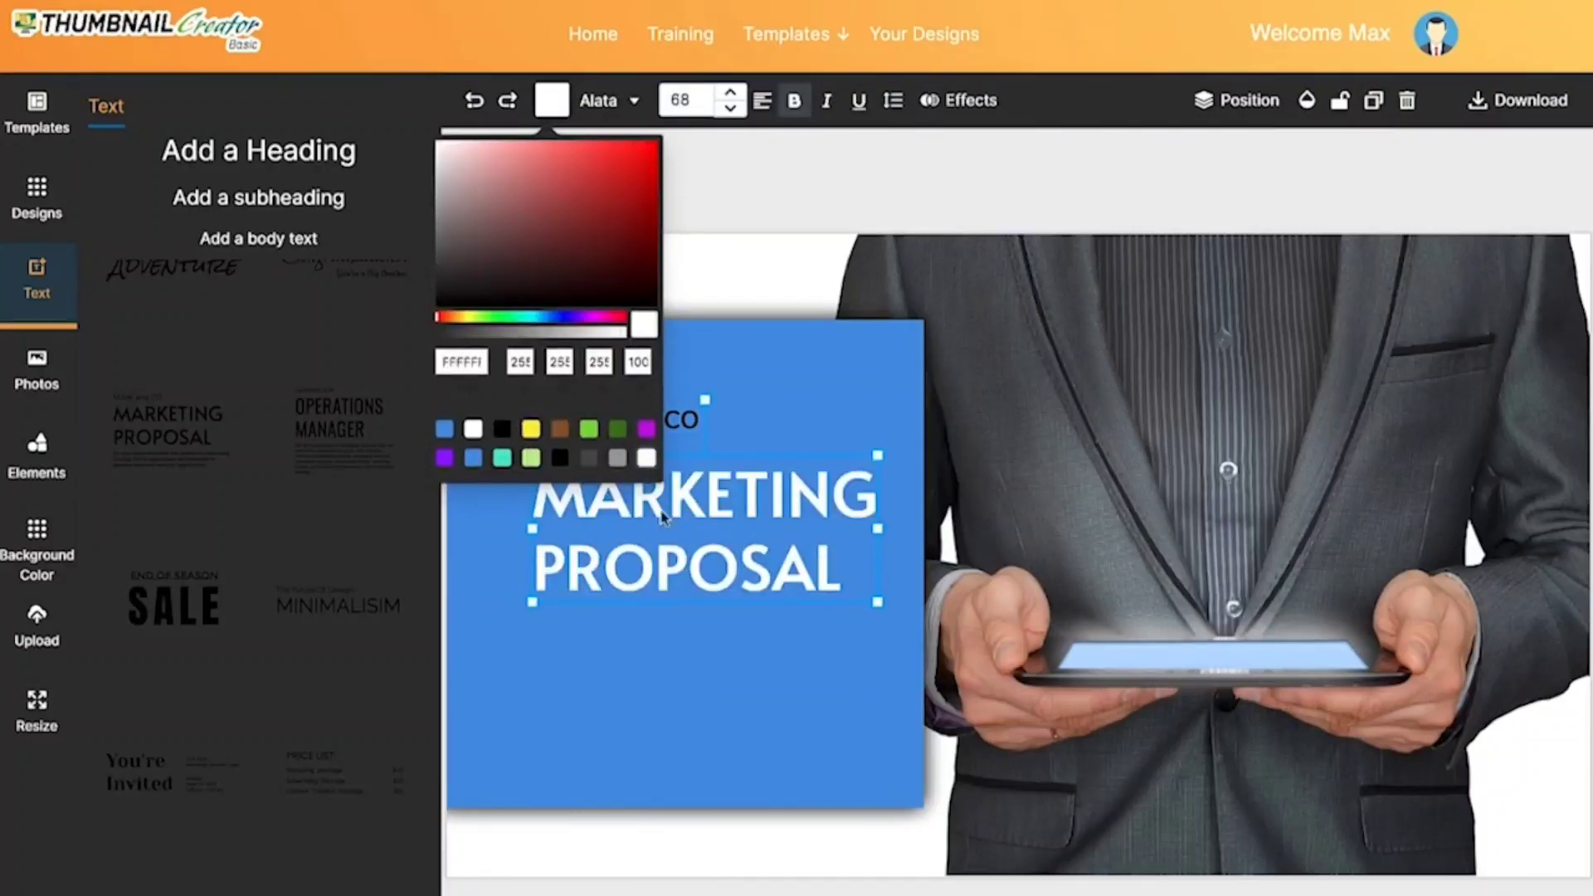
pyautogui.click(680, 669)
# Step: Change the "M.MK and CO" line above the title to white
pyautogui.tripleClick(626, 421)
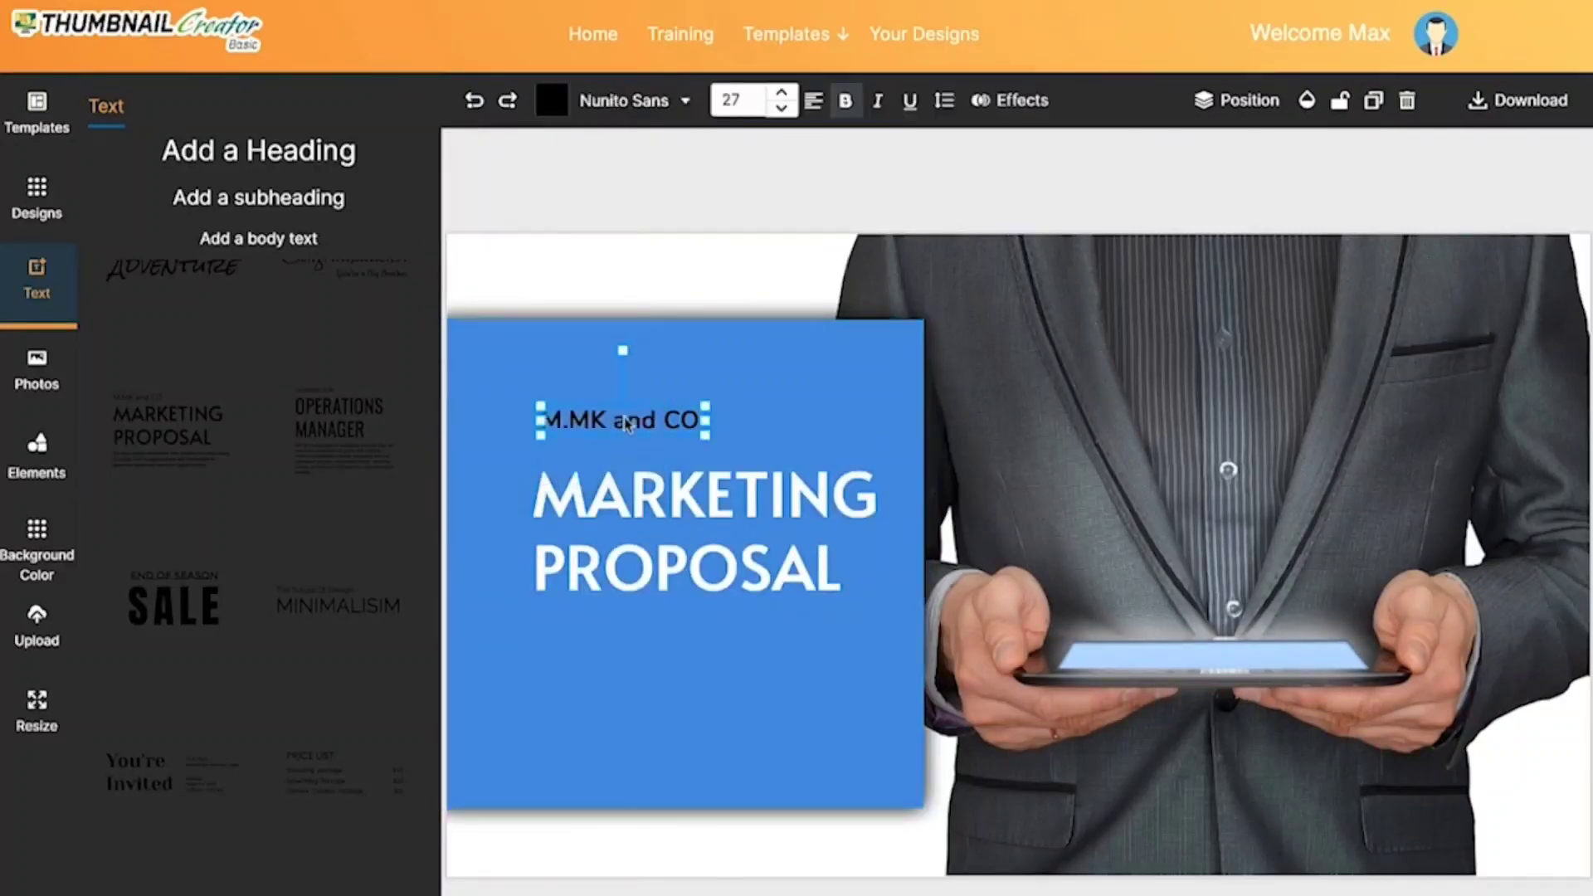
pyautogui.click(552, 101)
pyautogui.click(645, 462)
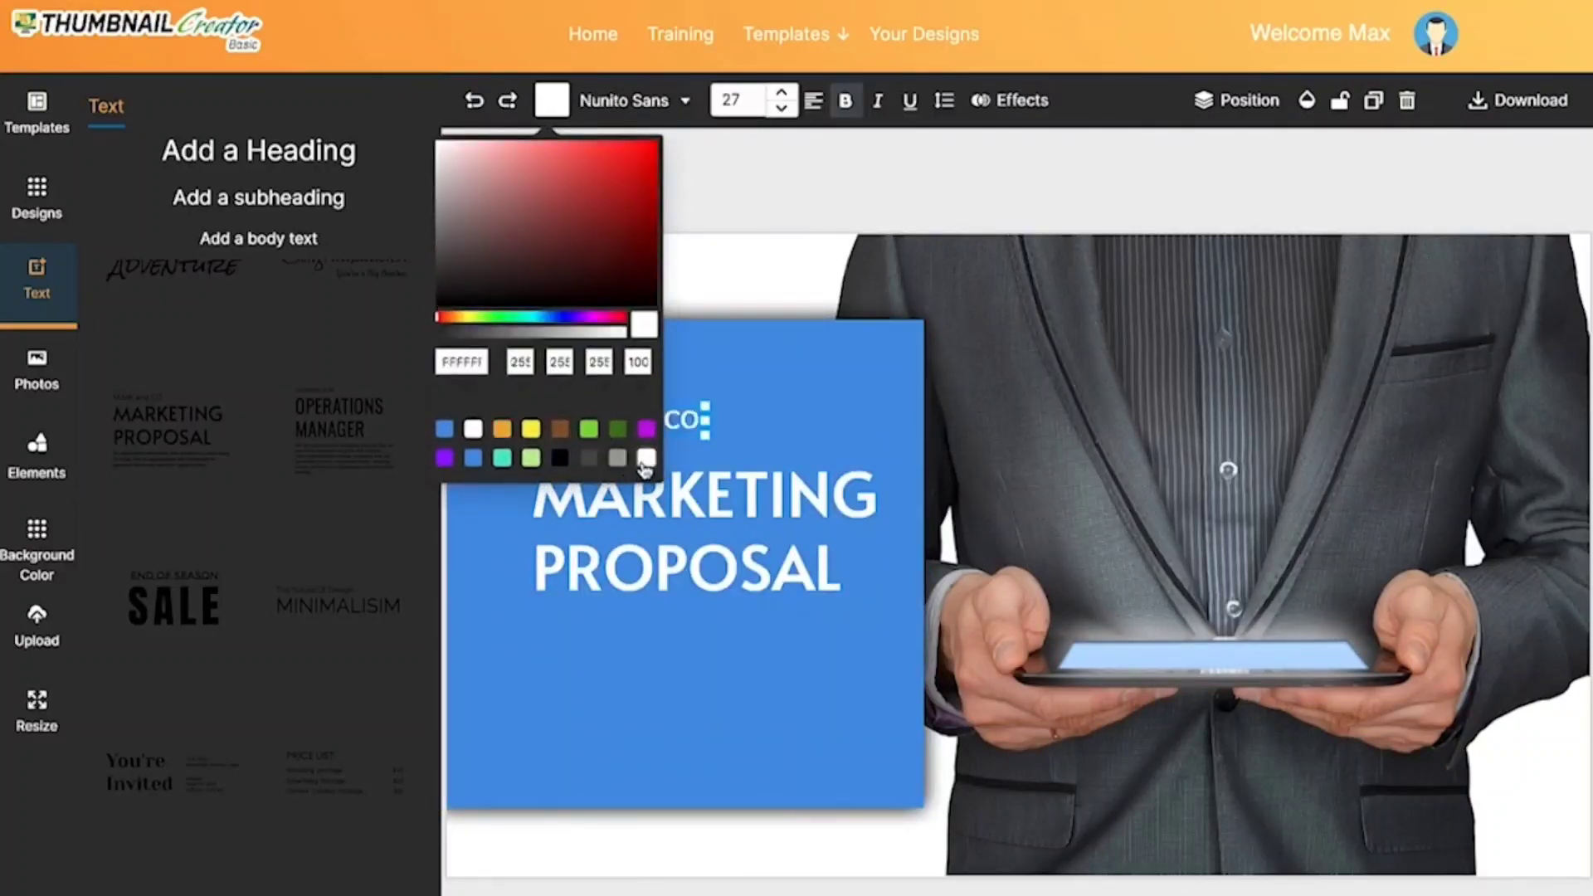
pyautogui.click(655, 665)
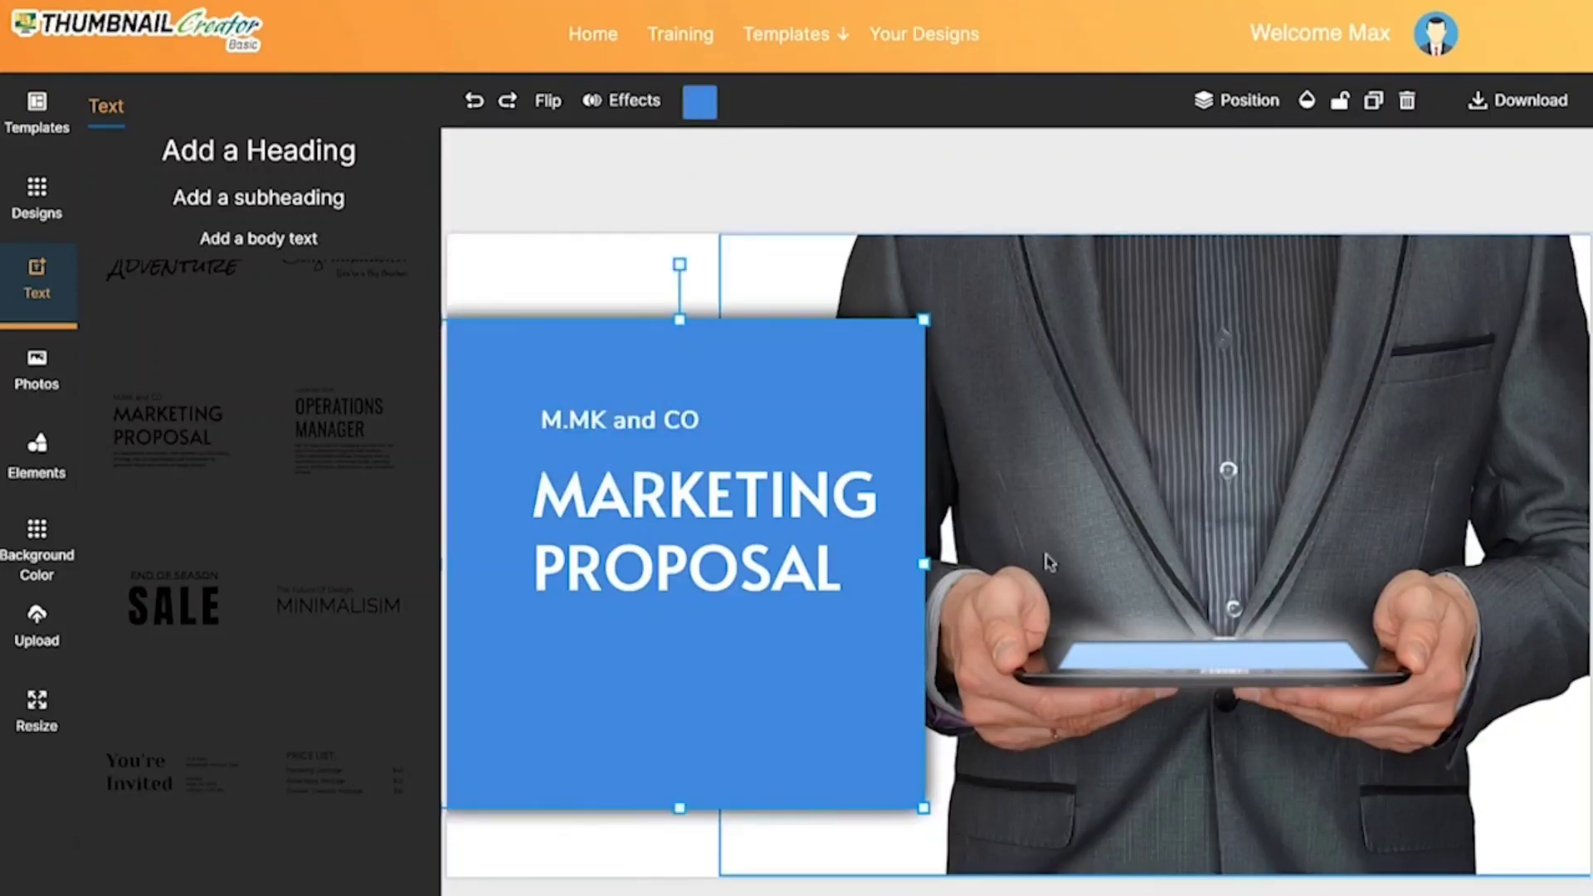
# Step: Add an outlined square shape to a blank canvas and stretch it into a light blue frame around the canvas edges
pyautogui.click(45, 452)
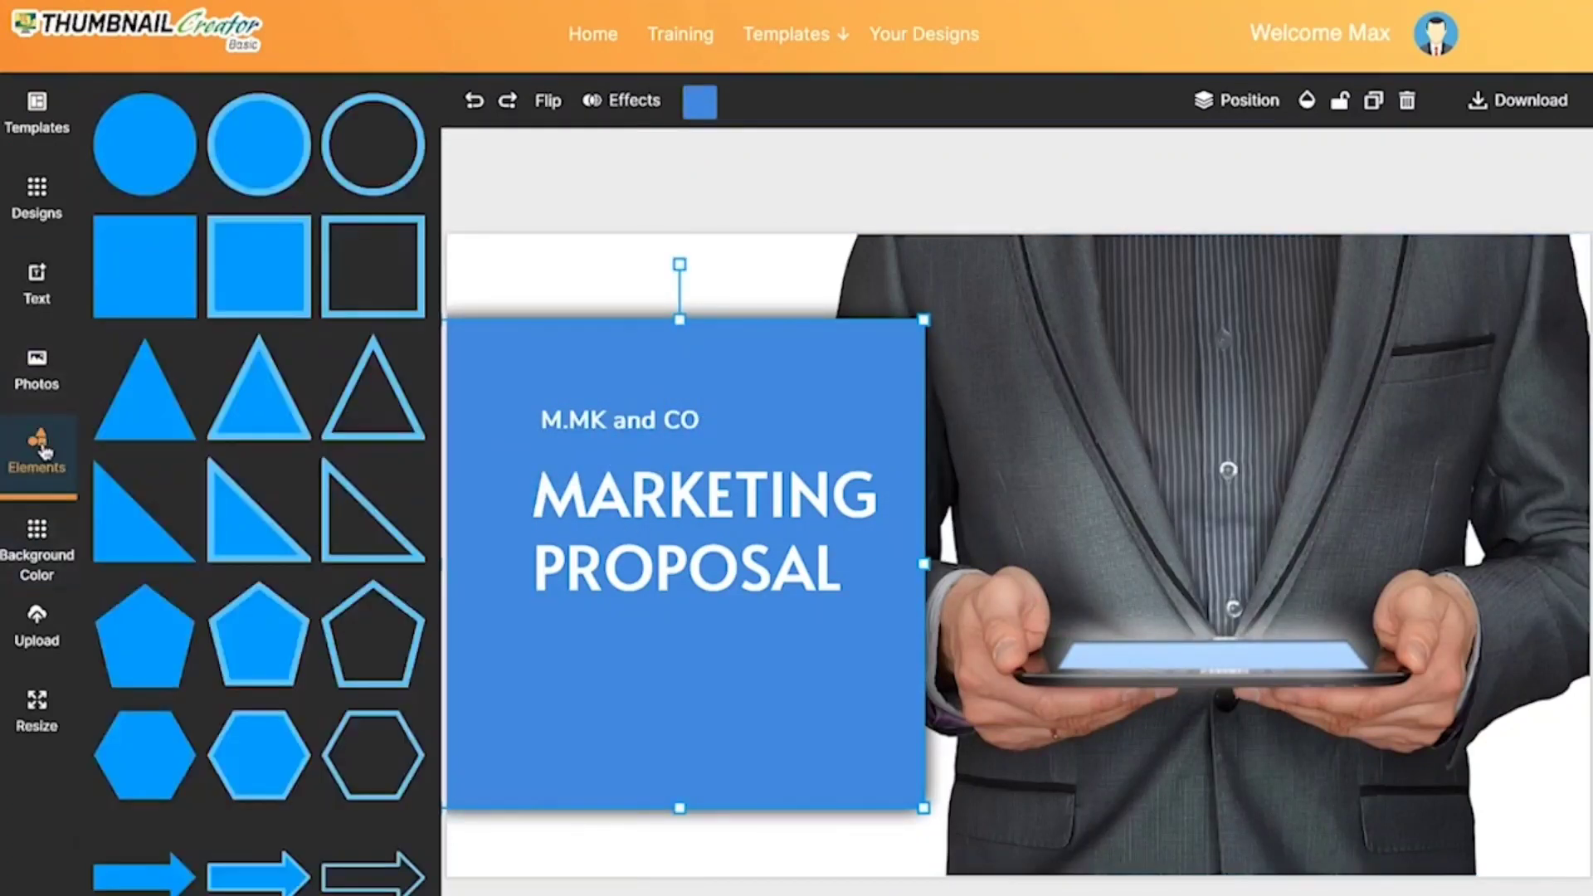
pyautogui.scroll(-1, 301, 565)
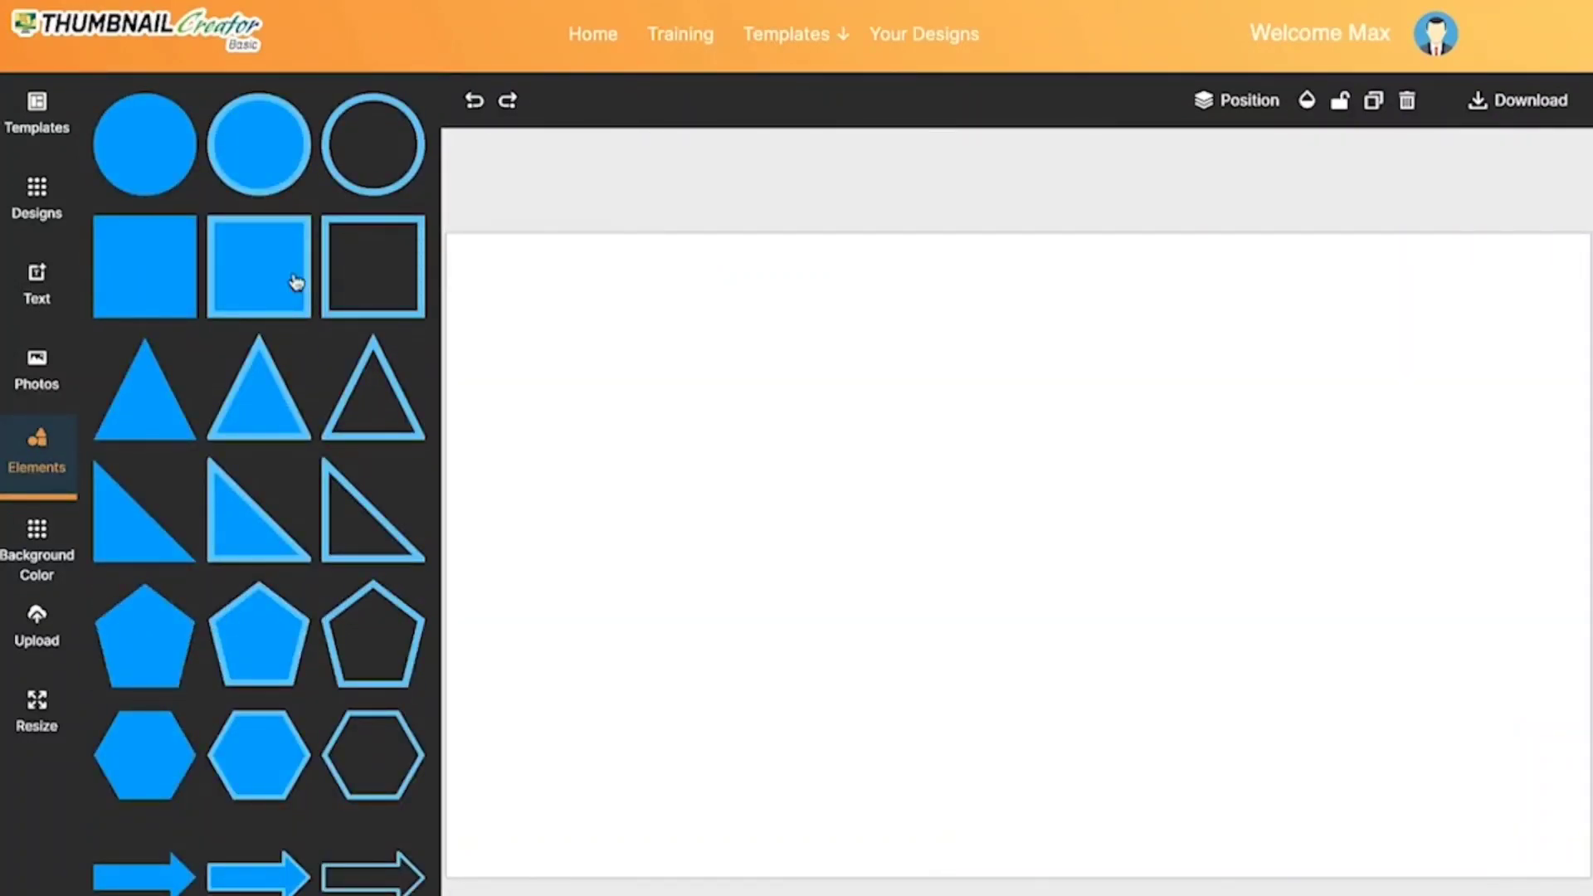
pyautogui.click(375, 284)
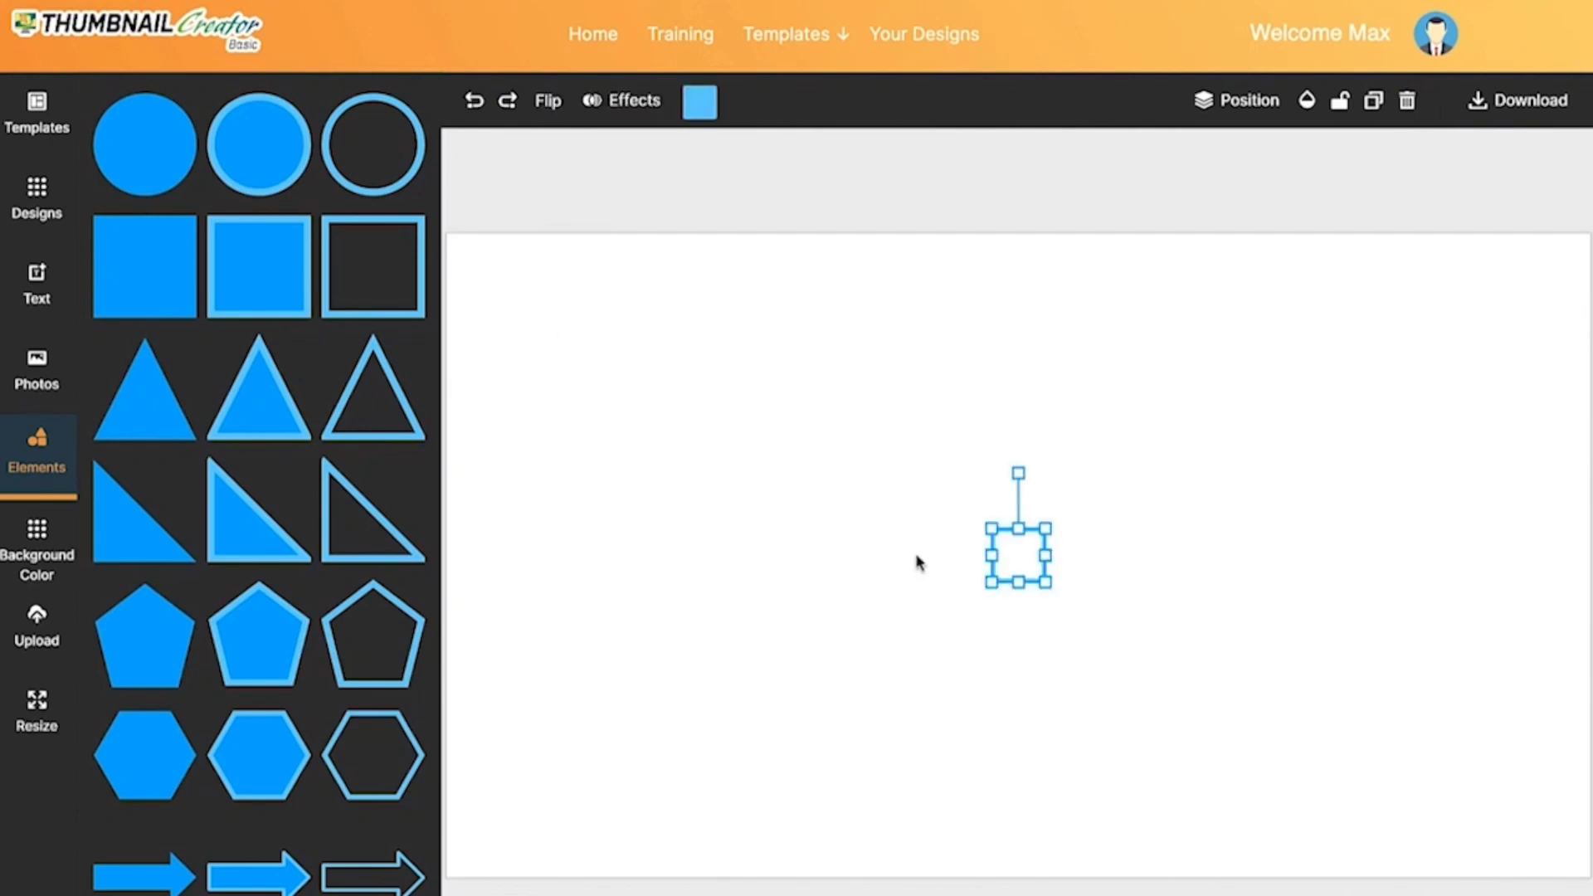
pyautogui.moveTo(989, 580); pyautogui.dragTo(650, 751)
pyautogui.moveTo(811, 750); pyautogui.dragTo(653, 585)
pyautogui.moveTo(881, 557); pyautogui.dragTo(1590, 555)
pyautogui.moveTo(1037, 358); pyautogui.dragTo(1022, 239)
pyautogui.moveTo(1039, 752); pyautogui.dragTo(1029, 879)
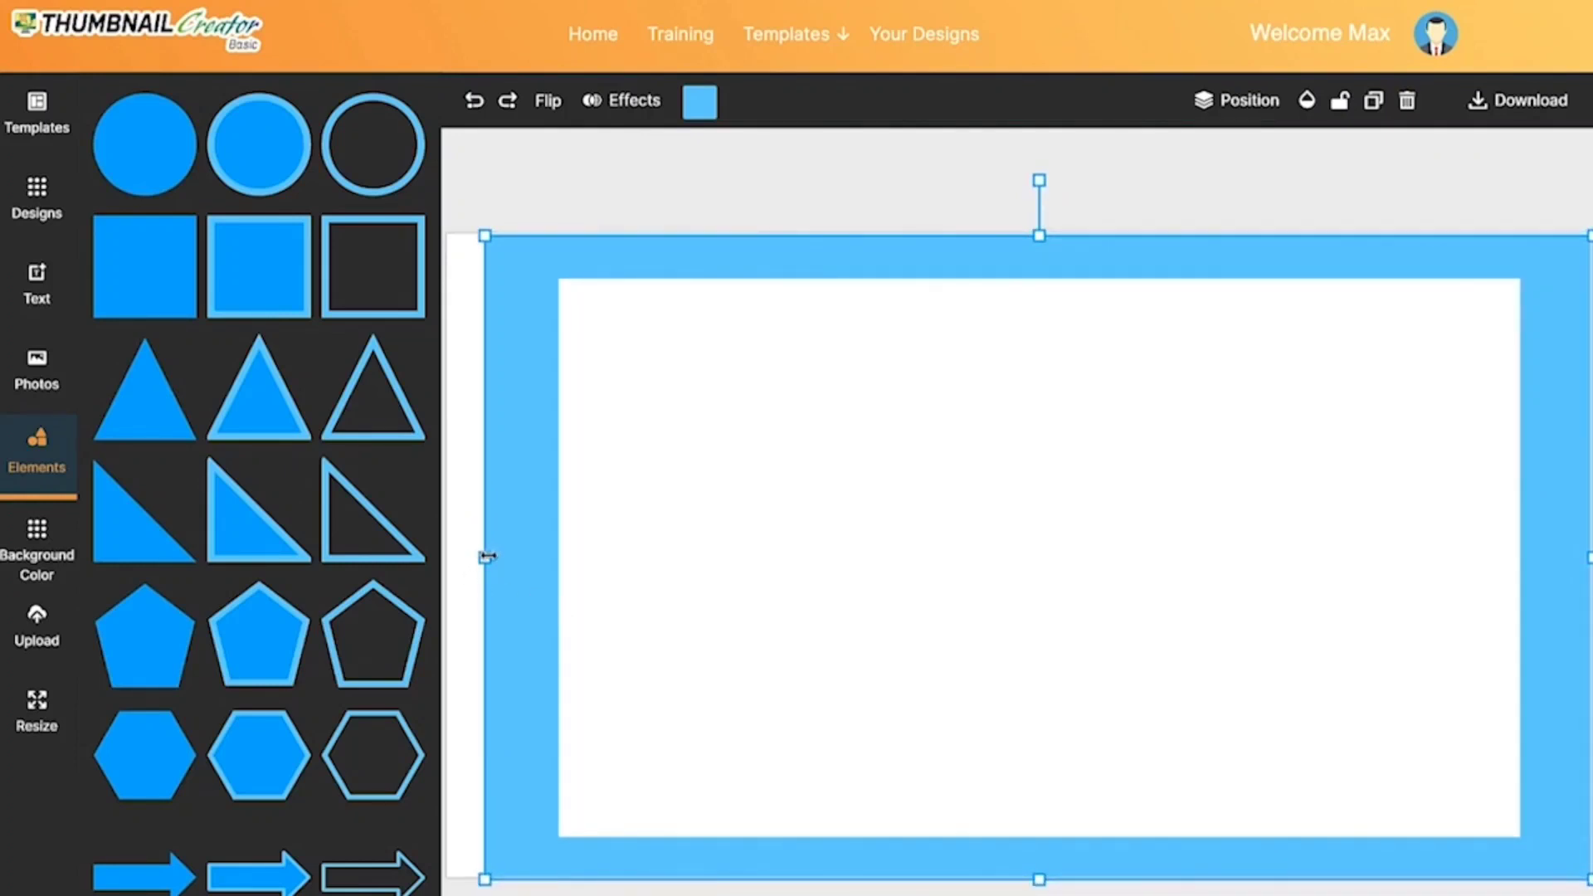
pyautogui.moveTo(487, 558); pyautogui.dragTo(395, 557)
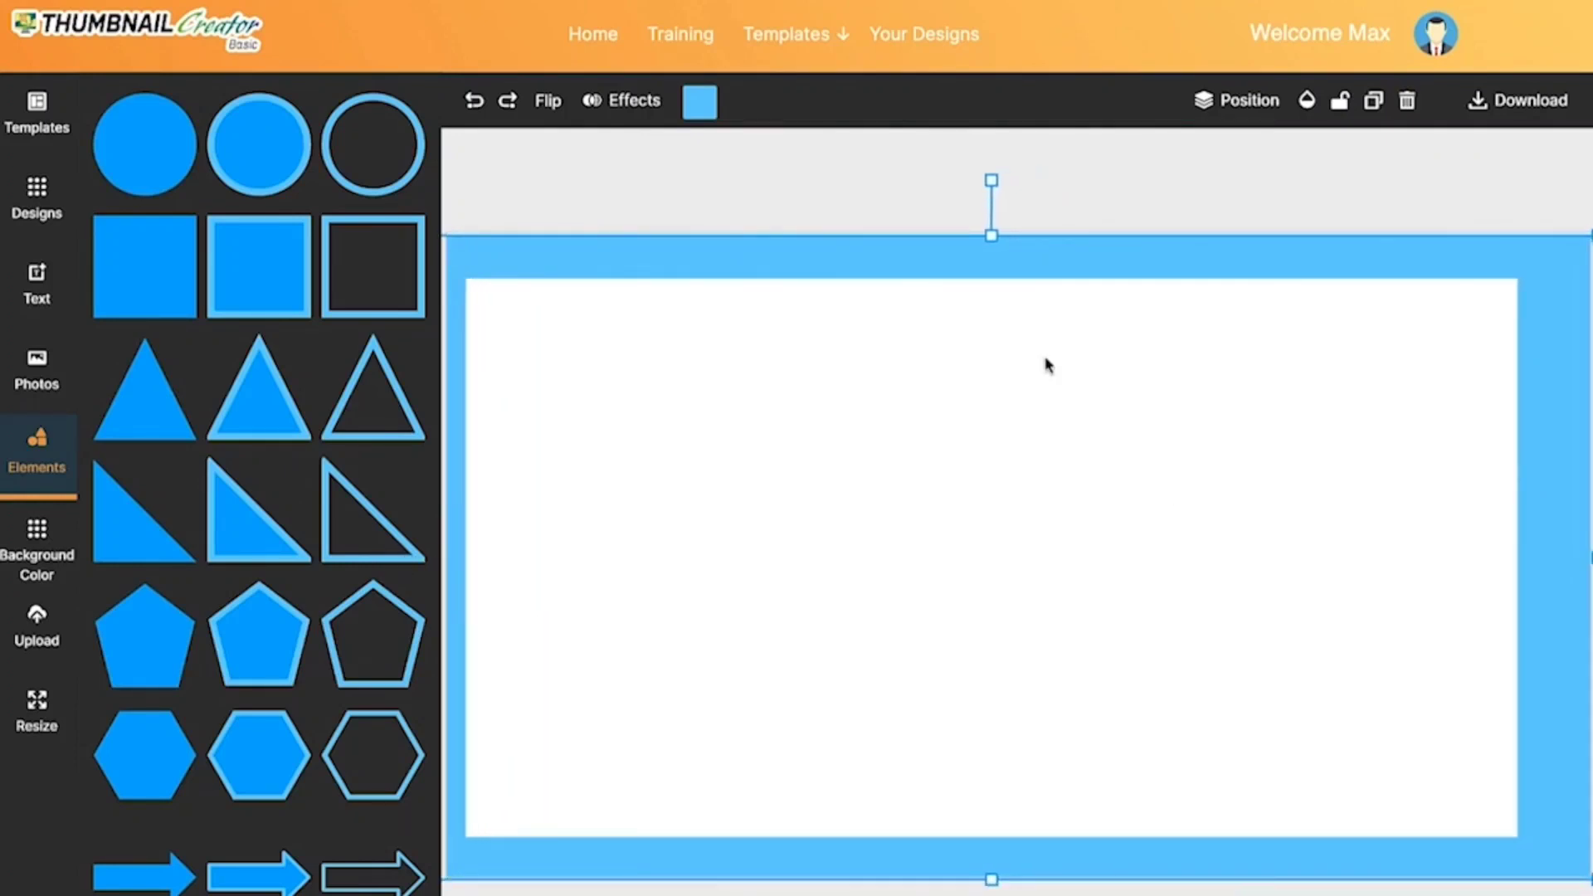
pyautogui.moveTo(987, 262); pyautogui.dragTo(1020, 256)
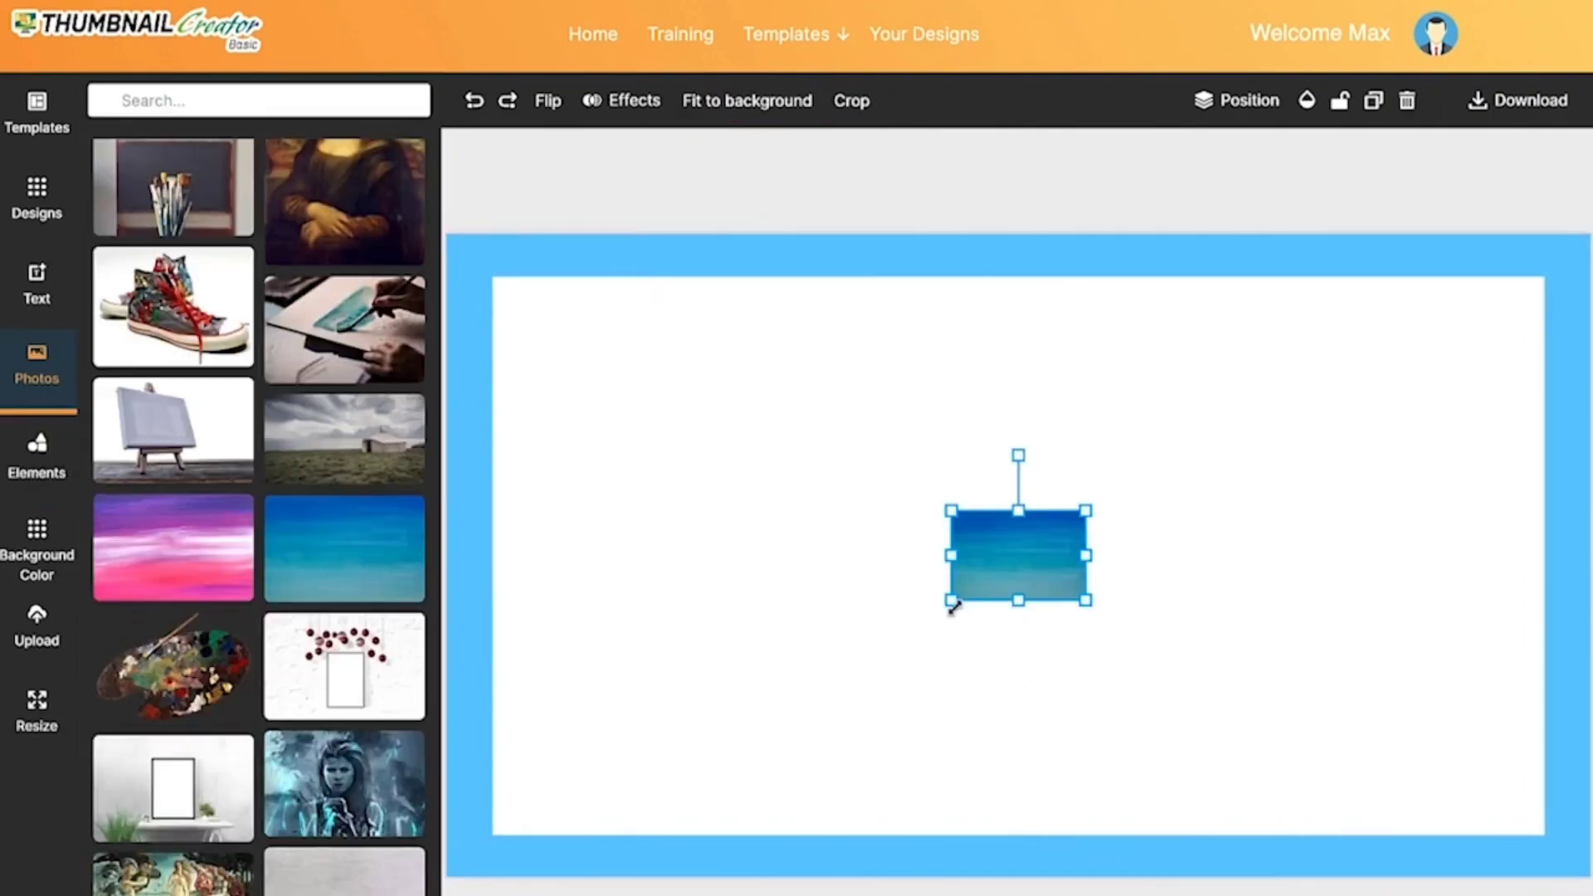
# Step: Stretch the blue painted-texture photo to cover the inside of the frame and send it to the bottom layer
pyautogui.moveTo(950, 600); pyautogui.dragTo(620, 820)
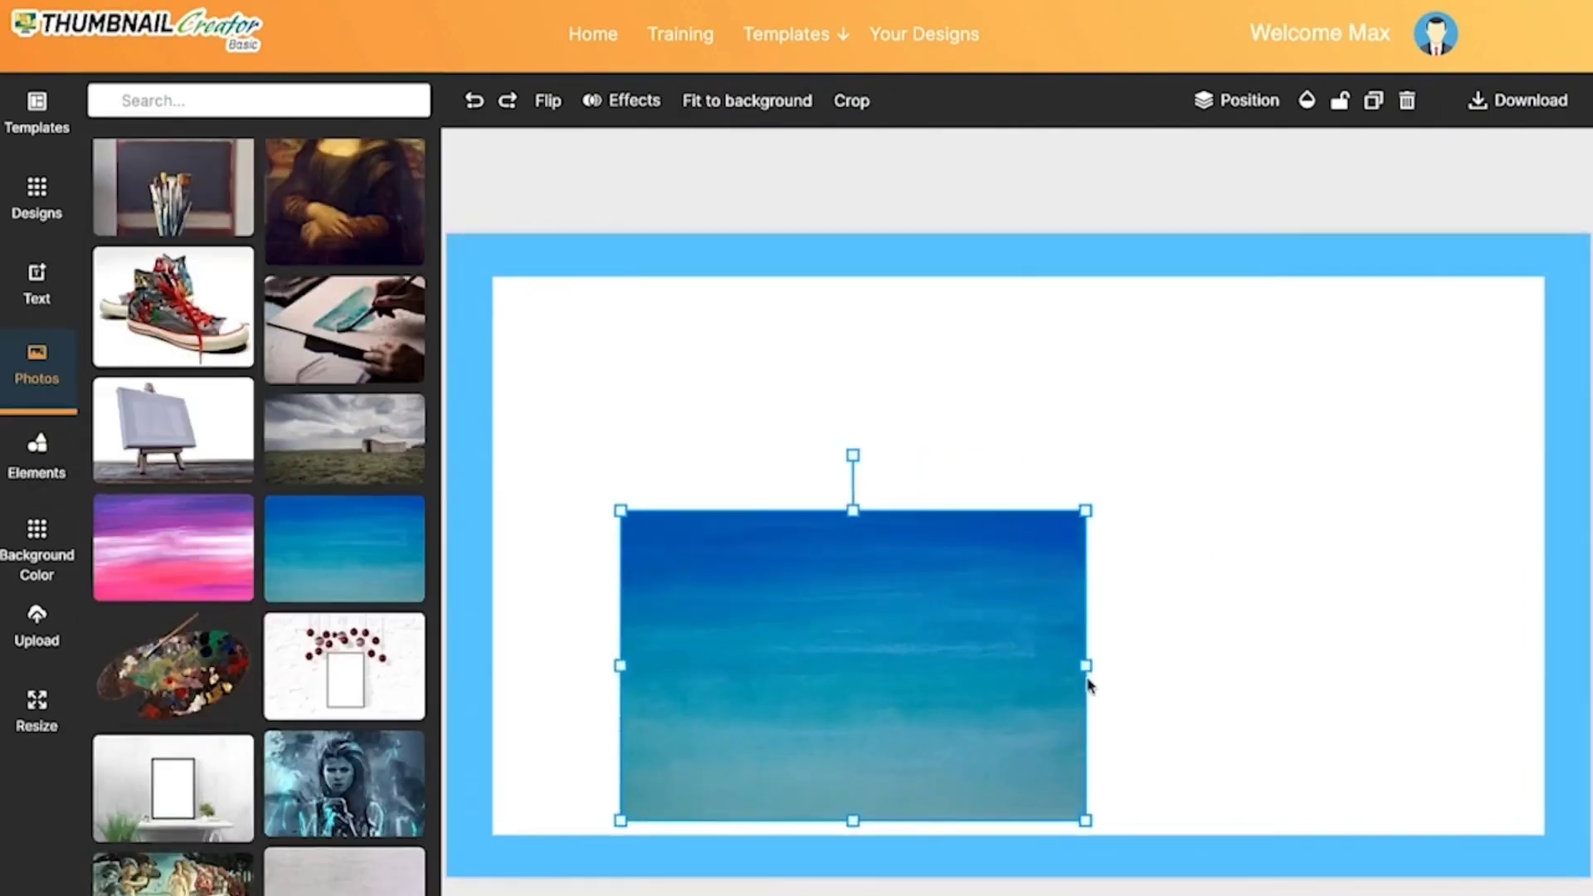
pyautogui.moveTo(1088, 664); pyautogui.dragTo(1588, 664)
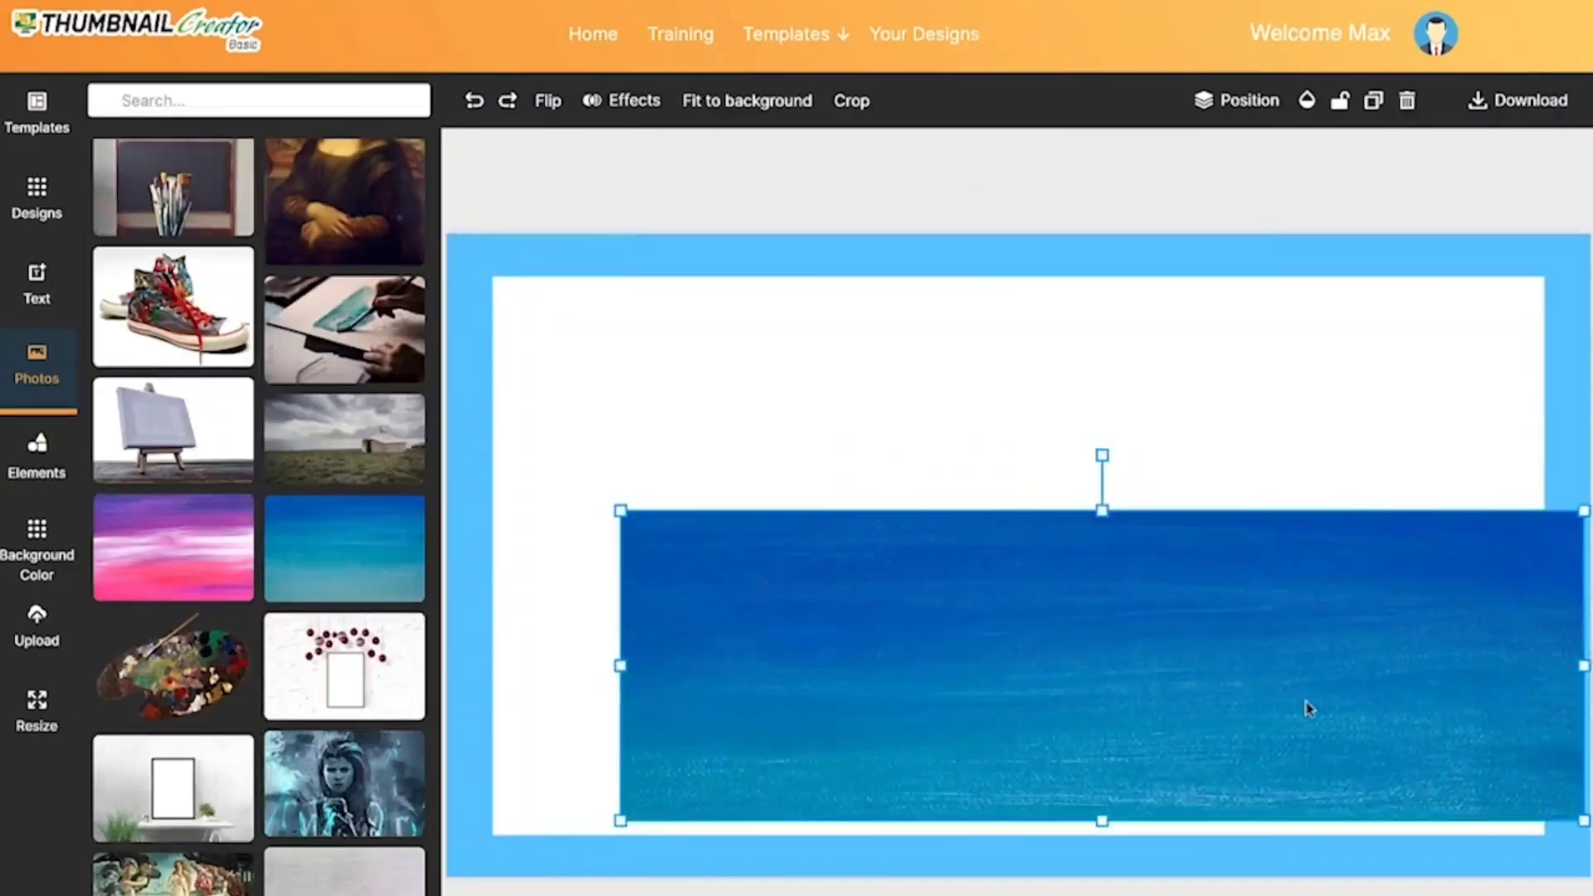
pyautogui.moveTo(1035, 735); pyautogui.dragTo(942, 617)
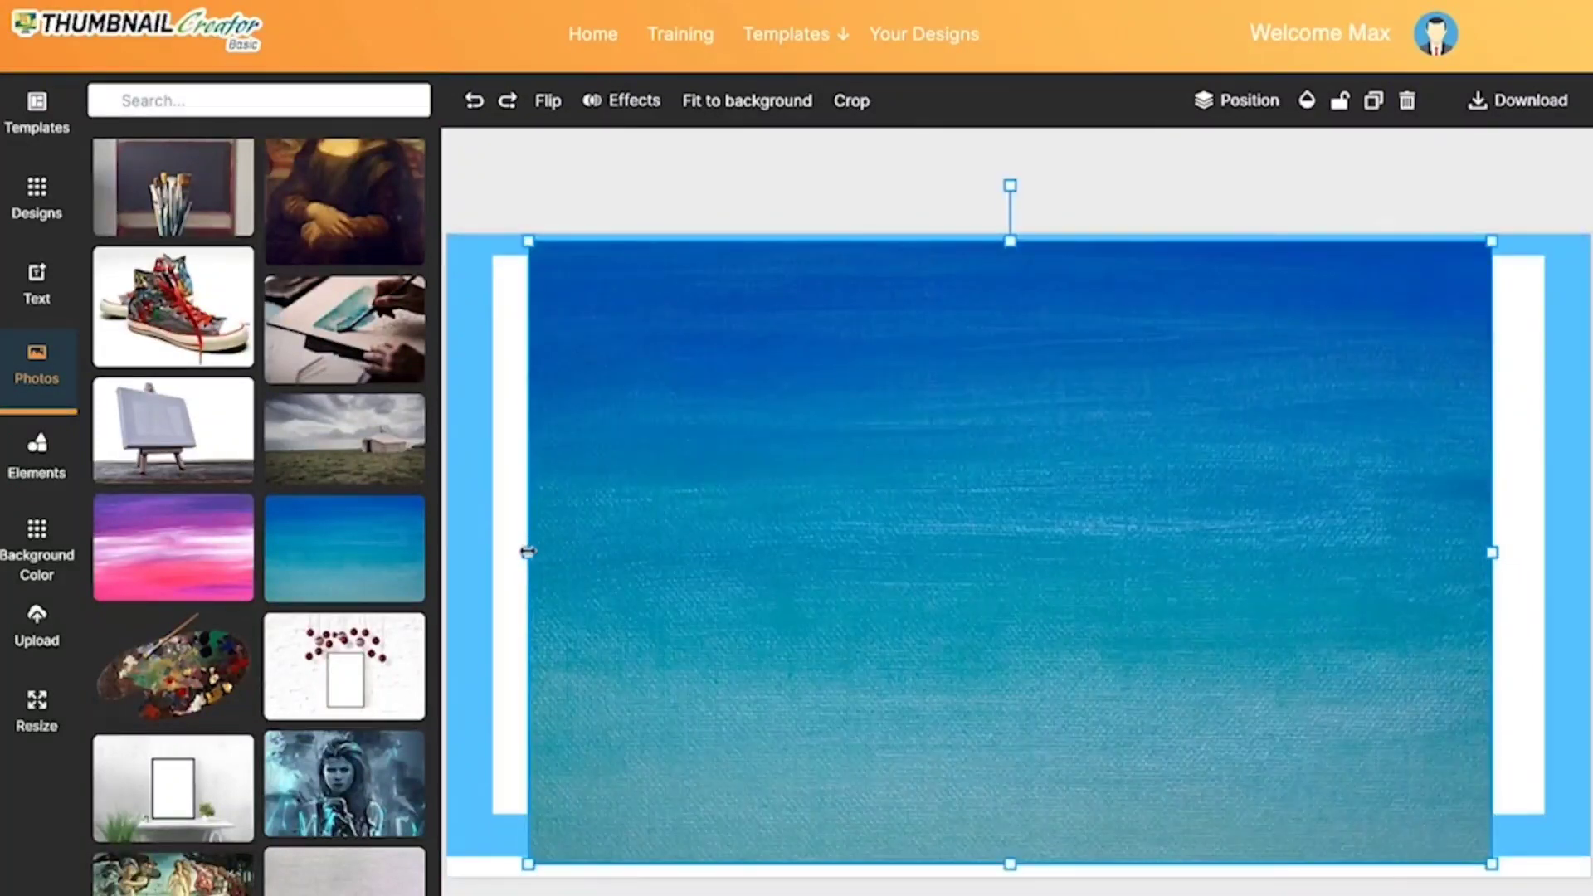
pyautogui.moveTo(526, 548); pyautogui.dragTo(481, 552)
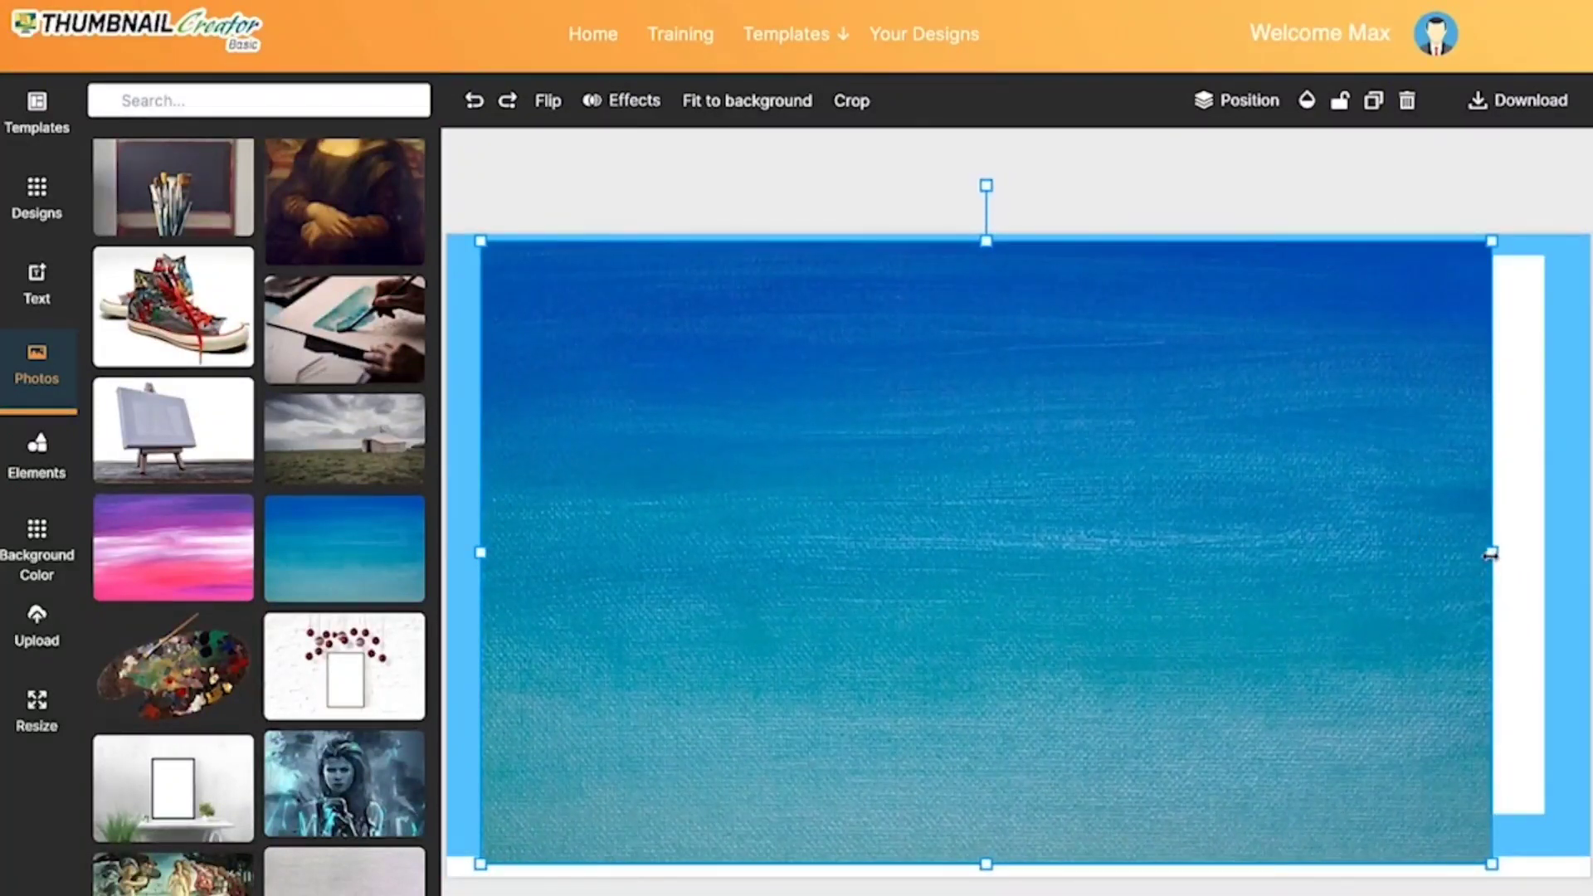
pyautogui.moveTo(1490, 553); pyautogui.dragTo(1556, 554)
pyautogui.click(1245, 101)
pyautogui.click(1222, 289)
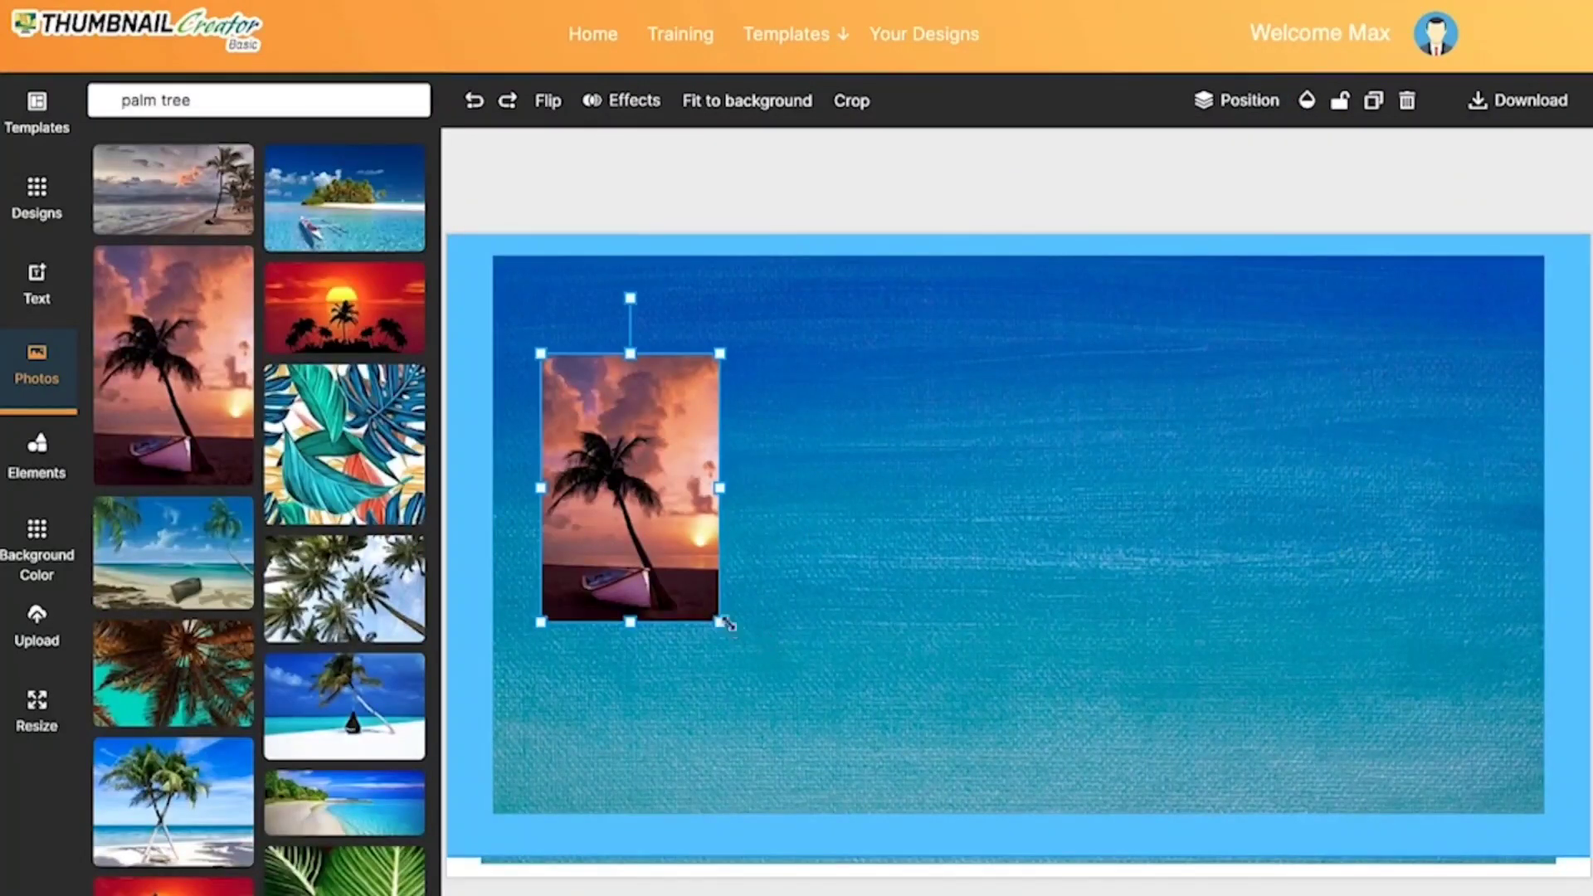
# Step: Enlarge the sunset palm tree and boat photo and fit it into the left part of the frame
pyautogui.moveTo(727, 624); pyautogui.dragTo(841, 830)
pyautogui.moveTo(705, 539); pyautogui.dragTo(658, 538)
pyautogui.moveTo(650, 353); pyautogui.dragTo(656, 259)
pyautogui.click(1008, 552)
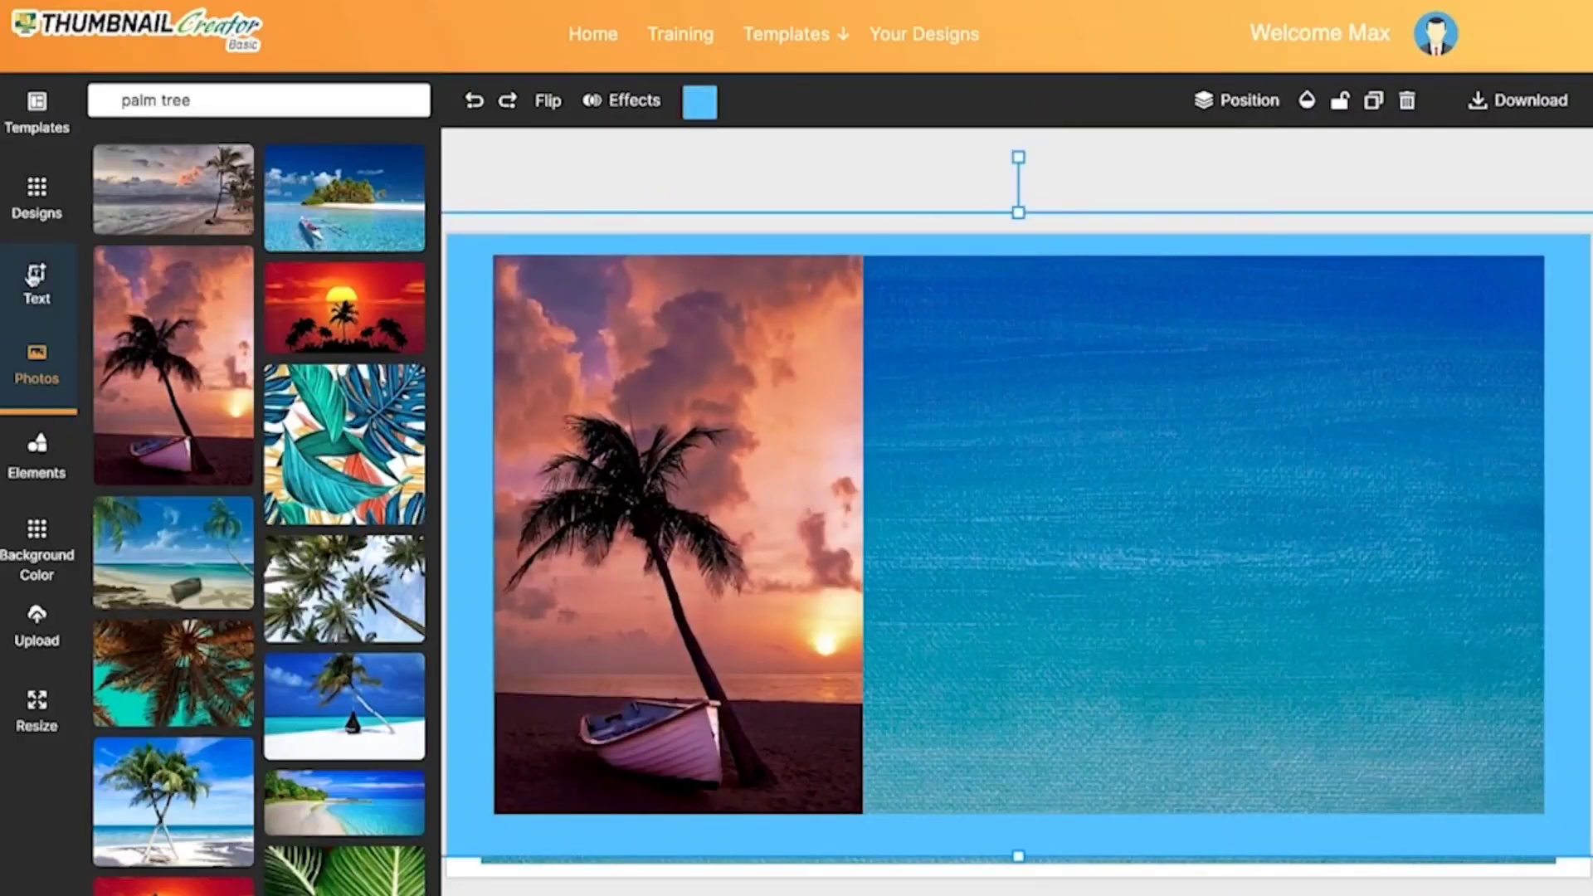
# Step: Add the "Life is an Adventure" text design and arrange its two lines over the blue texture beside the palm photo
pyautogui.click(37, 291)
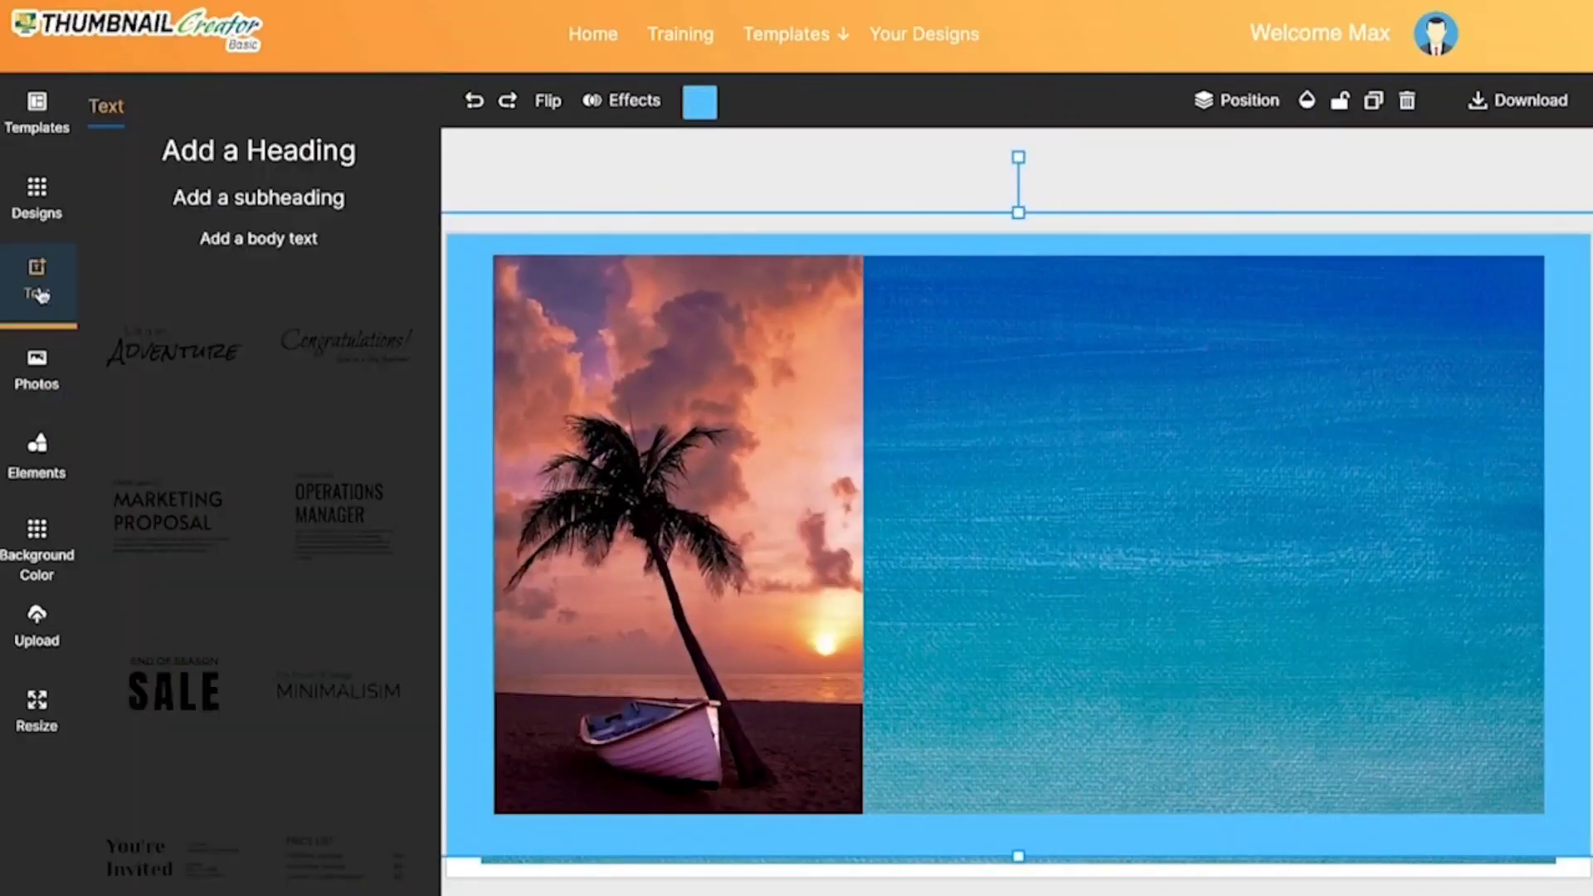
pyautogui.click(197, 355)
pyautogui.click(1192, 528)
pyautogui.moveTo(1056, 590); pyautogui.dragTo(1192, 624)
pyautogui.moveTo(898, 515); pyautogui.dragTo(1018, 508)
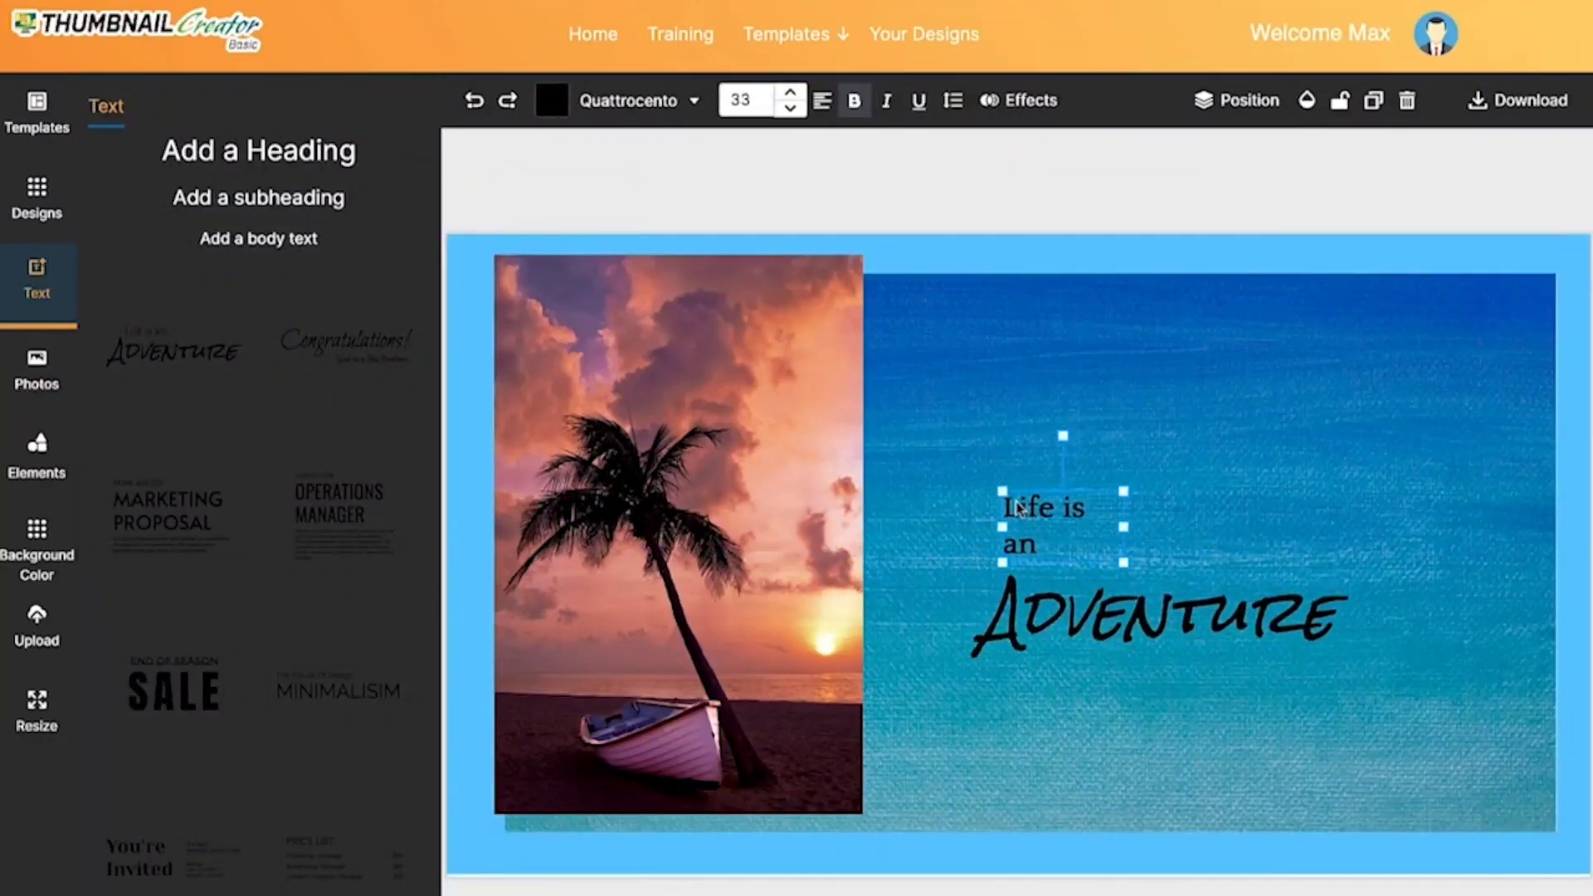
# Step: Add the orange sun with pointed rays from the elements library and place it in the blue texture's upper-right corner
pyautogui.click(37, 452)
pyautogui.scroll(-10, 253, 495)
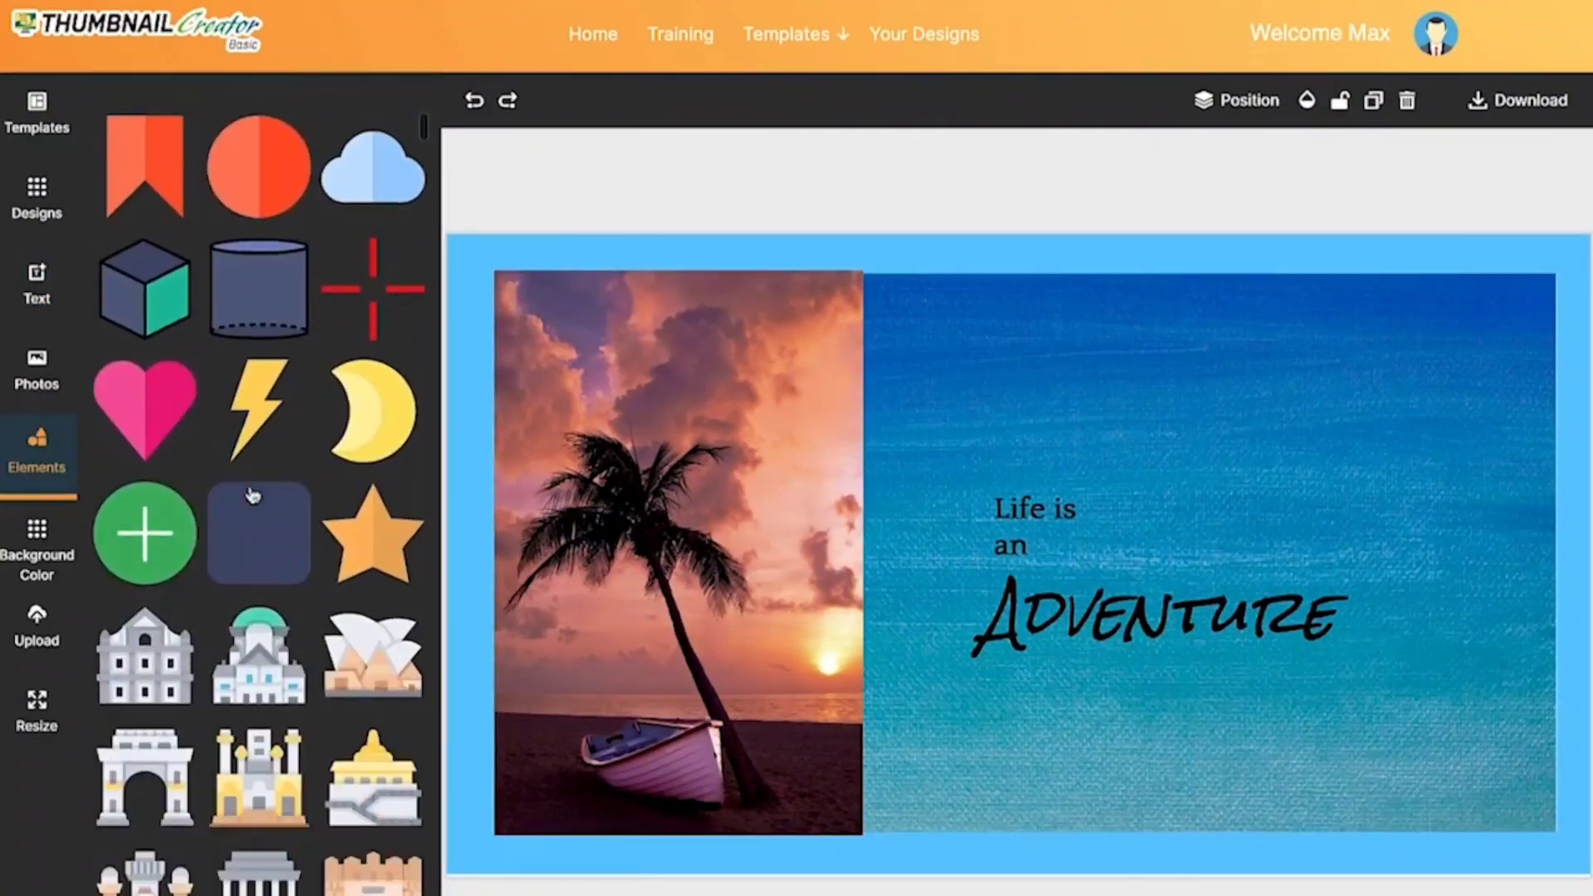
pyautogui.scroll(-10, 253, 495)
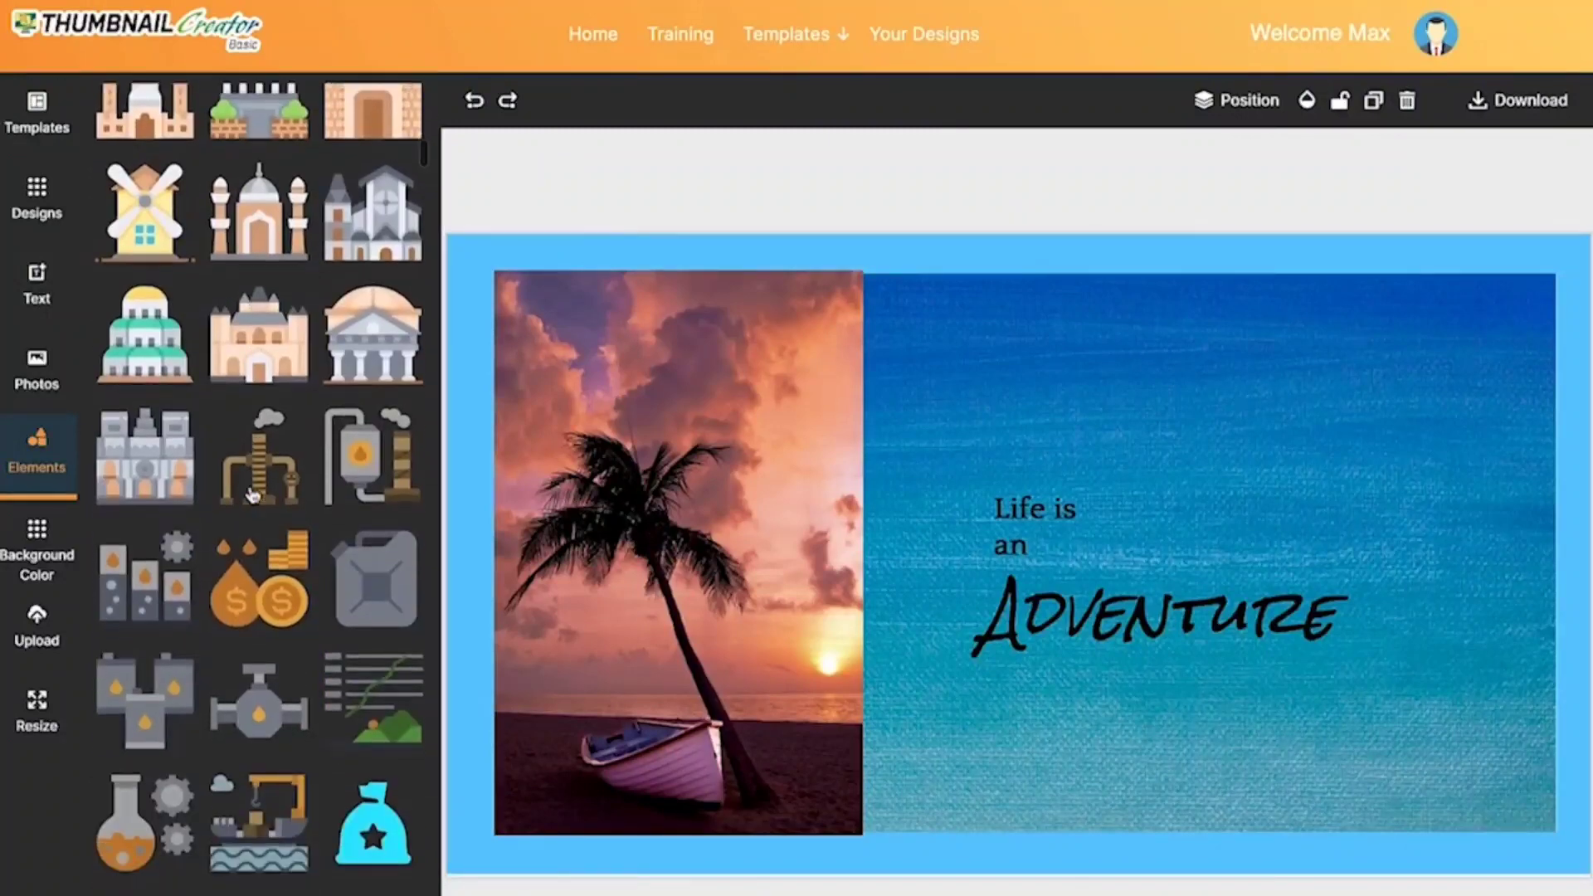
pyautogui.scroll(-7, 253, 496)
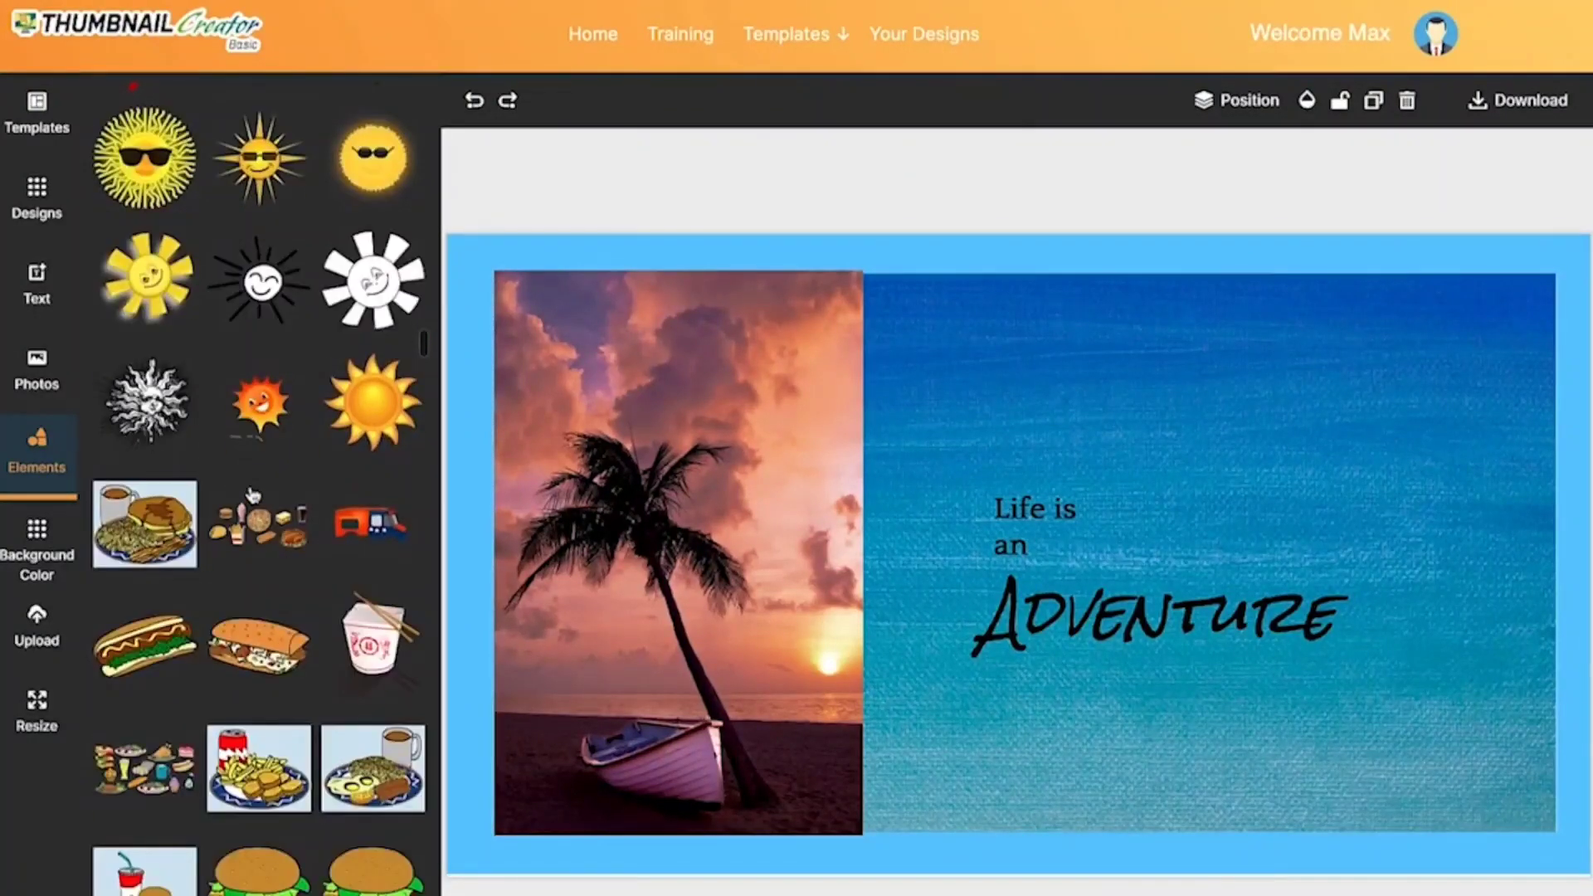
pyautogui.click(374, 410)
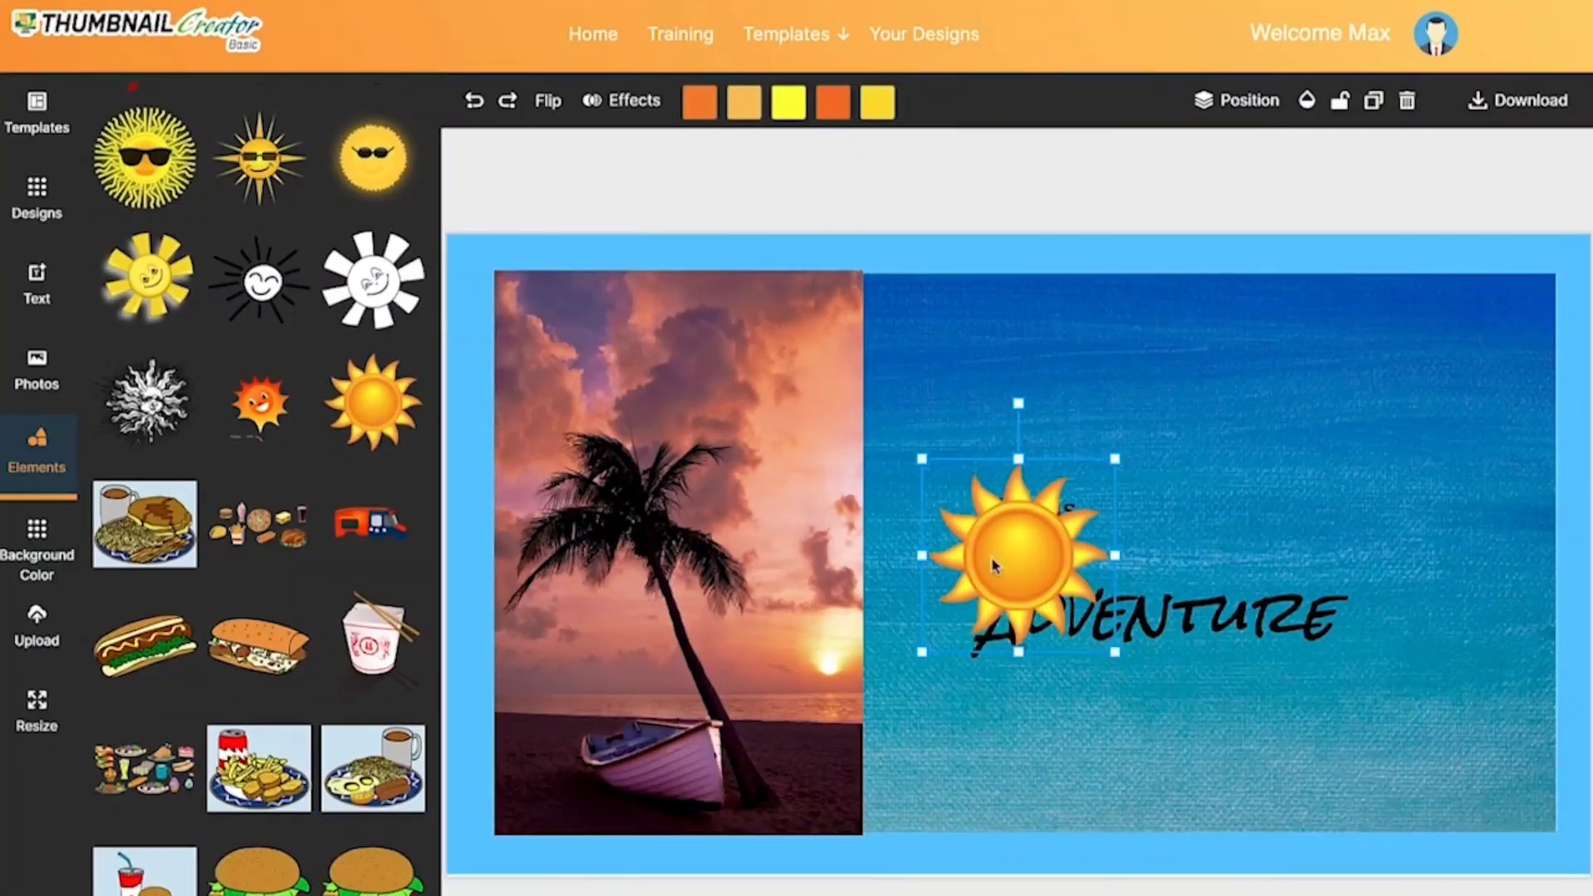
pyautogui.moveTo(988, 559); pyautogui.dragTo(1408, 387)
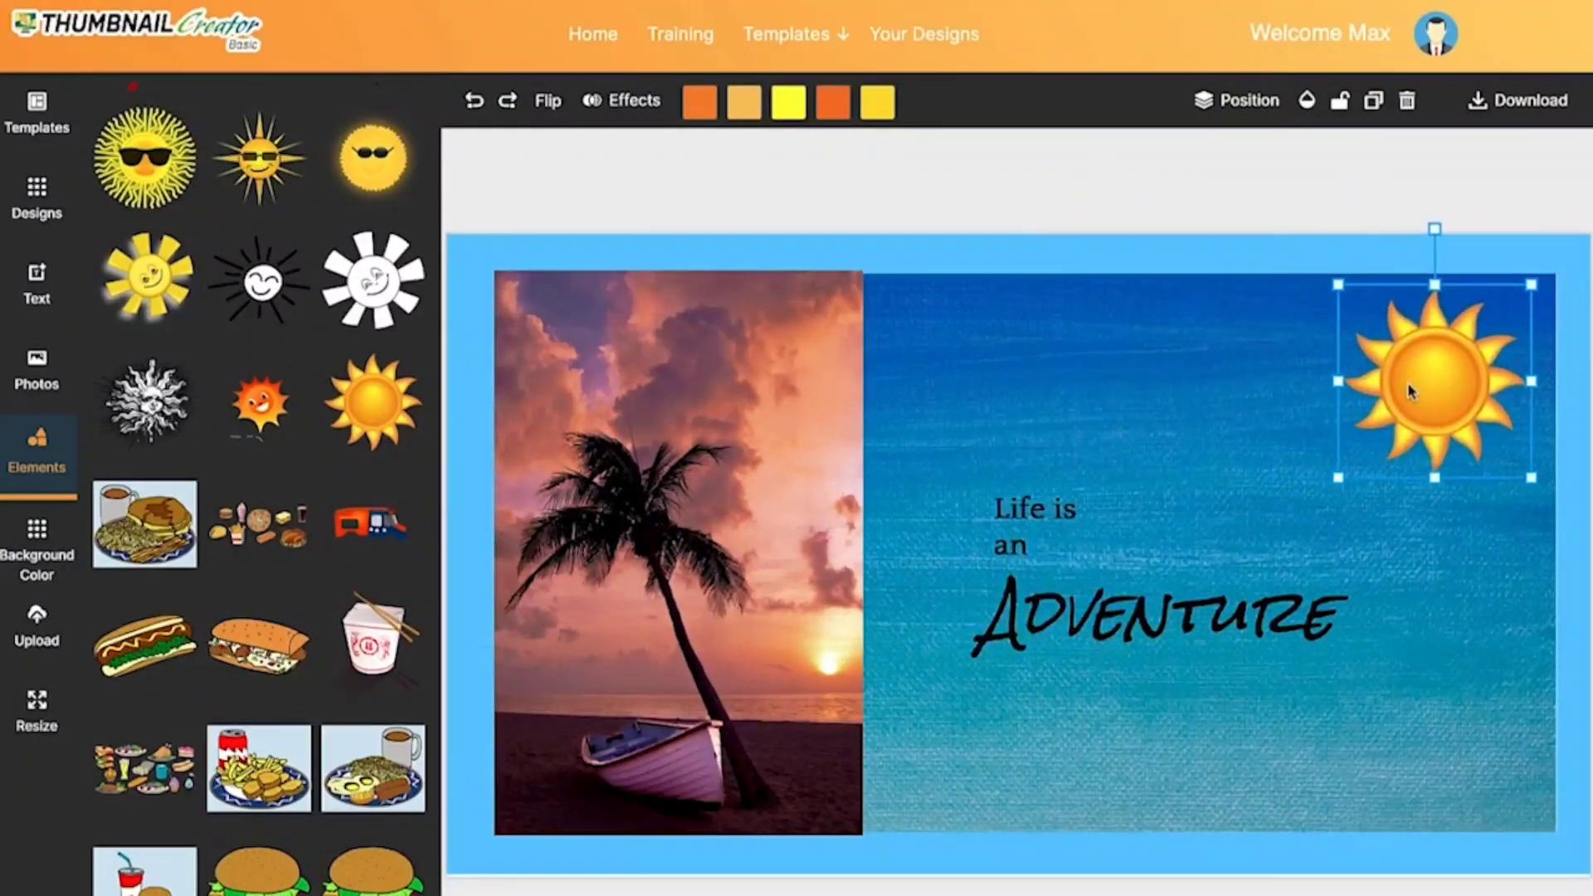
# Step: Look through more graphic elements, the background colour choices, the image upload and resize sections, and the template list
pyautogui.scroll(-20, 293, 586)
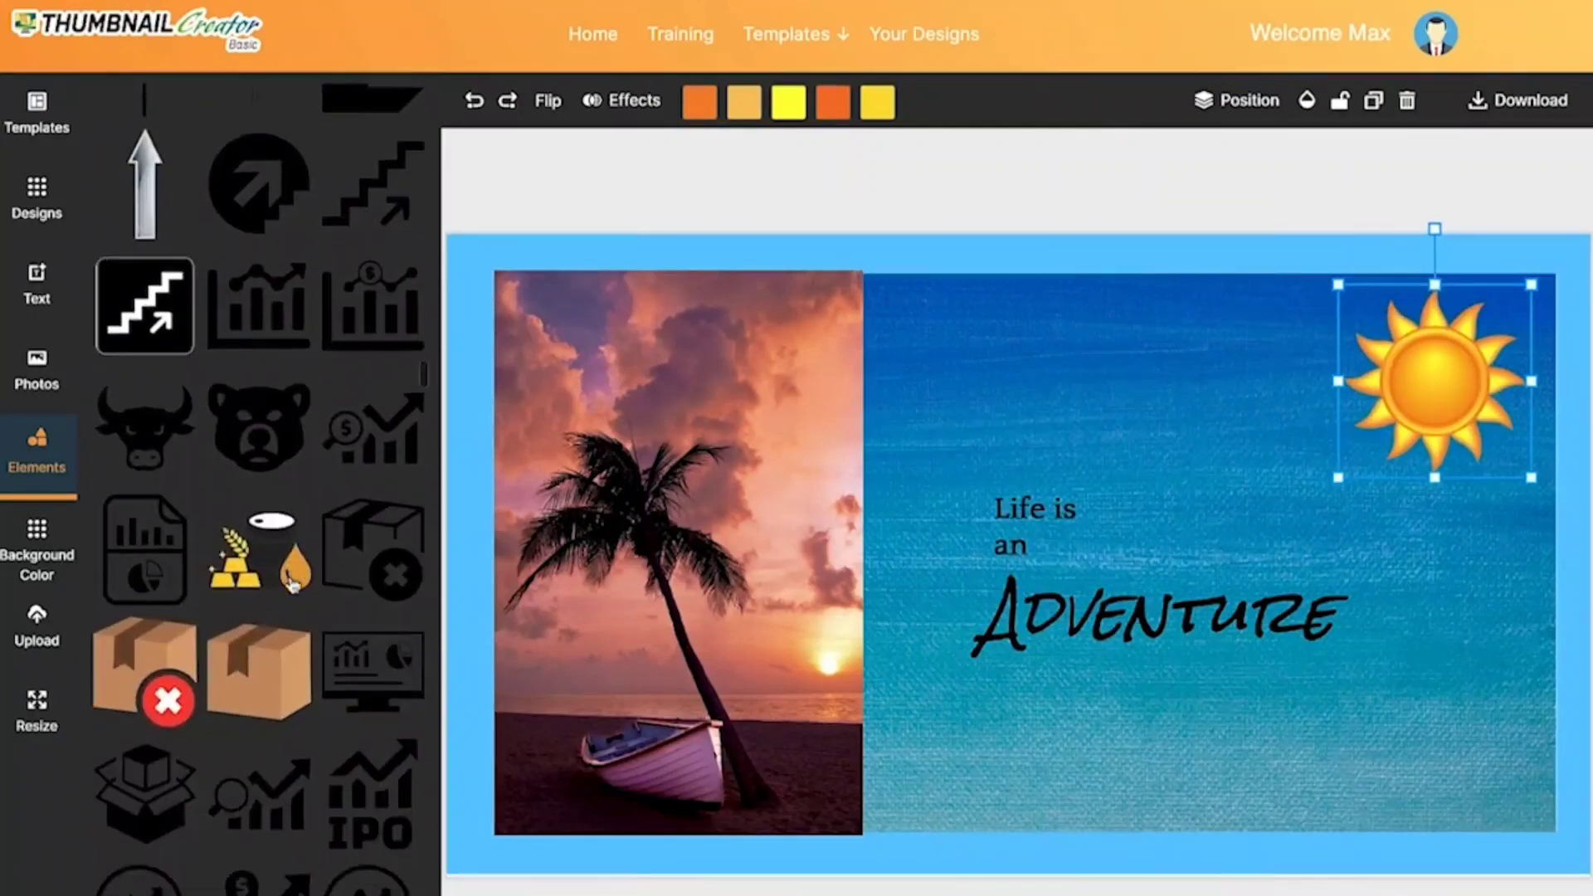
pyautogui.scroll(-20, 292, 586)
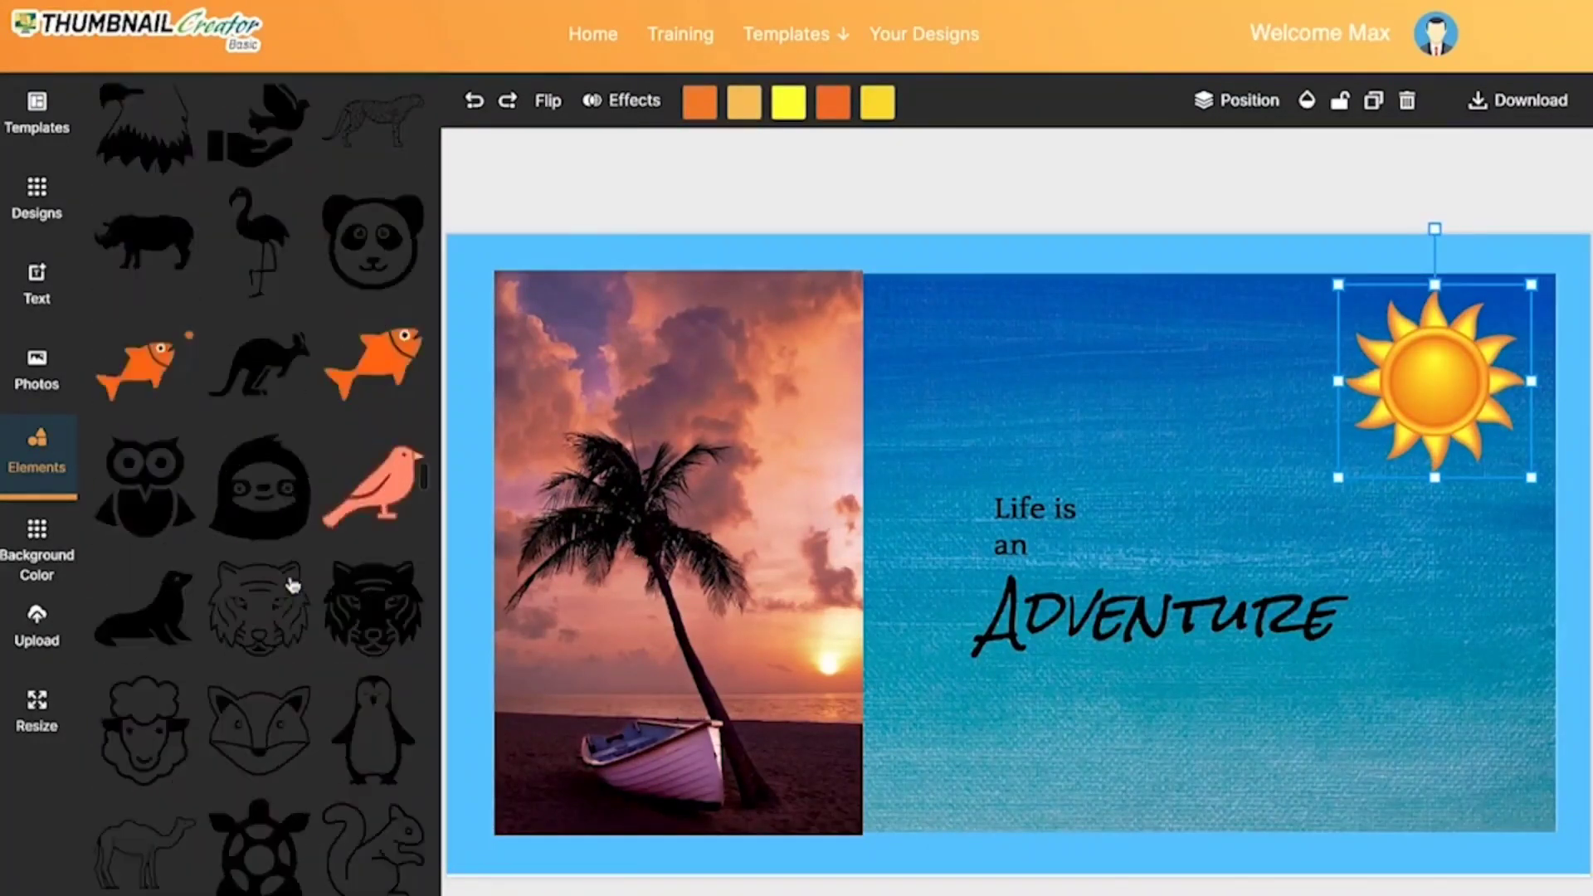
pyautogui.click(37, 548)
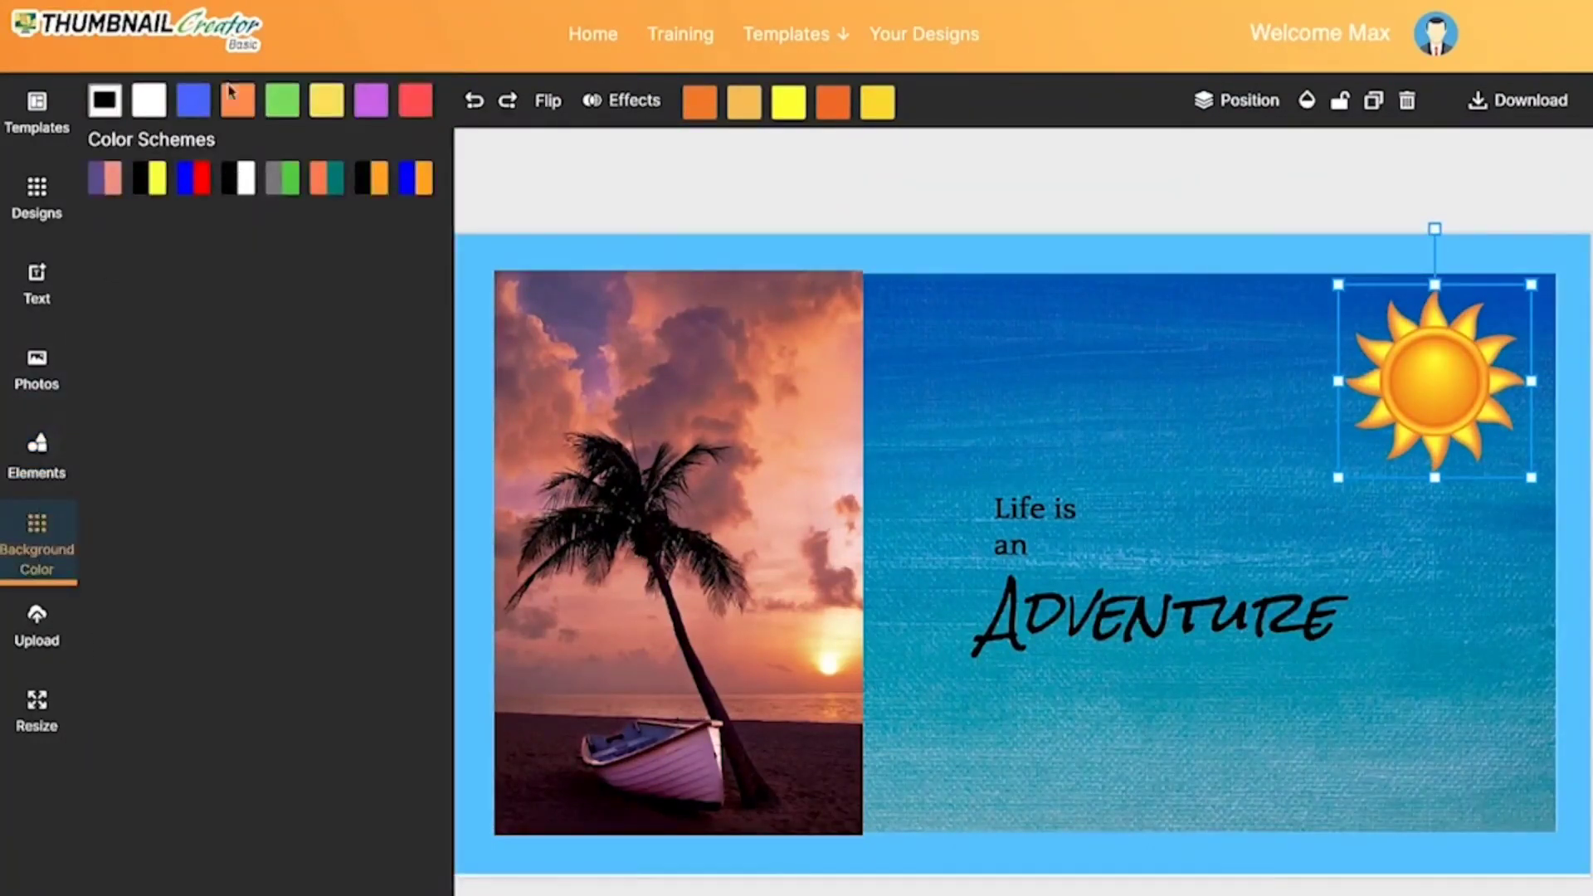
pyautogui.click(38, 631)
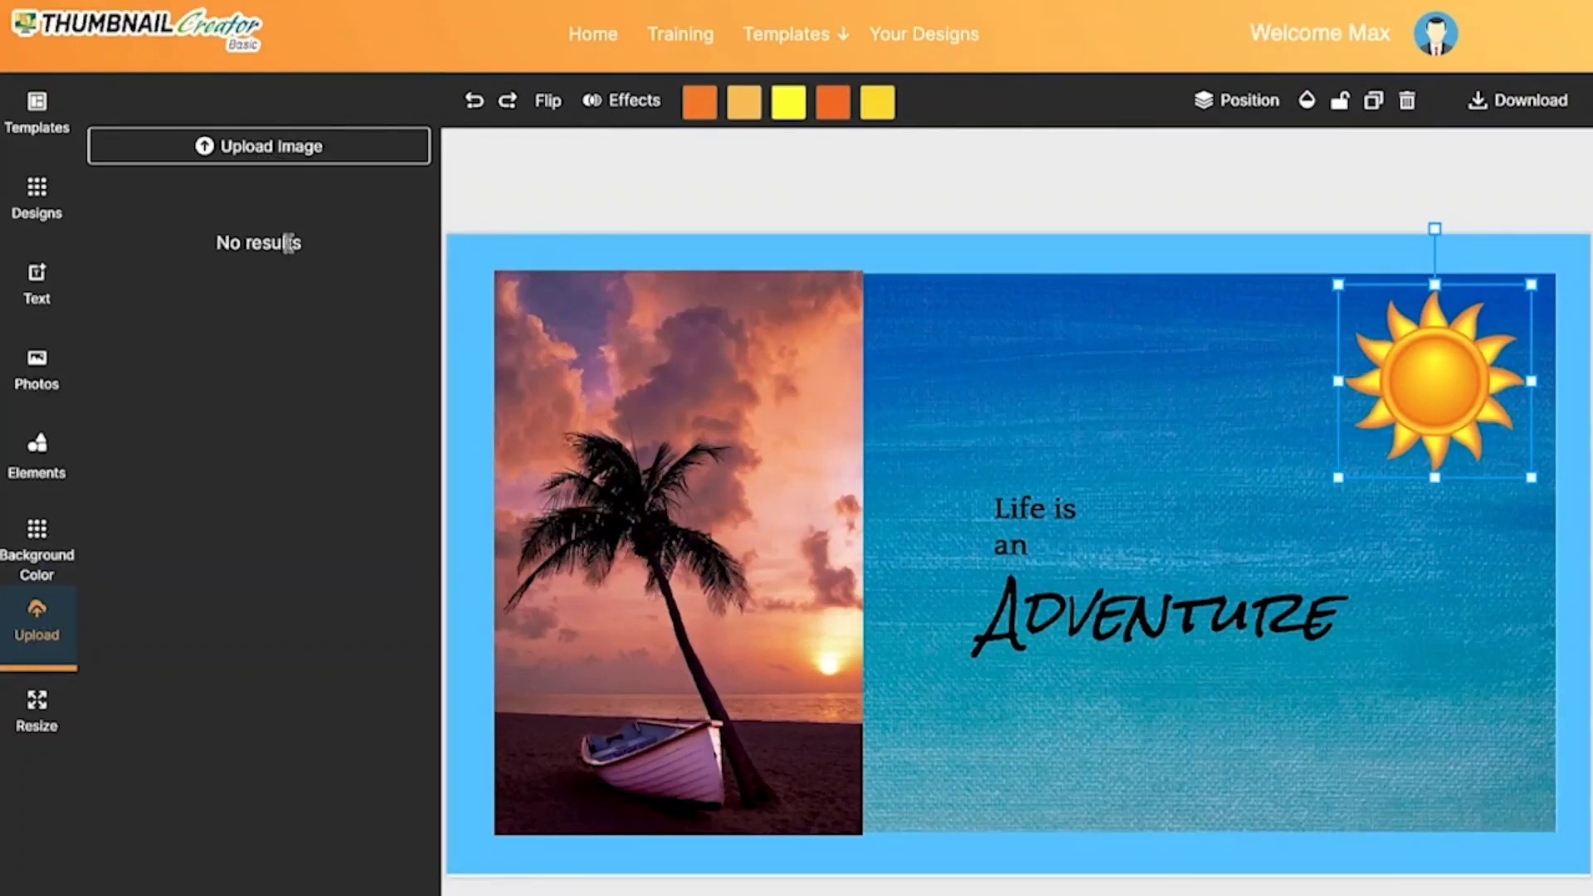
pyautogui.click(46, 729)
pyautogui.click(36, 108)
# Step: Start a new blank project from the thumbnail templates gallery and show its download options
pyautogui.moveTo(795, 34)
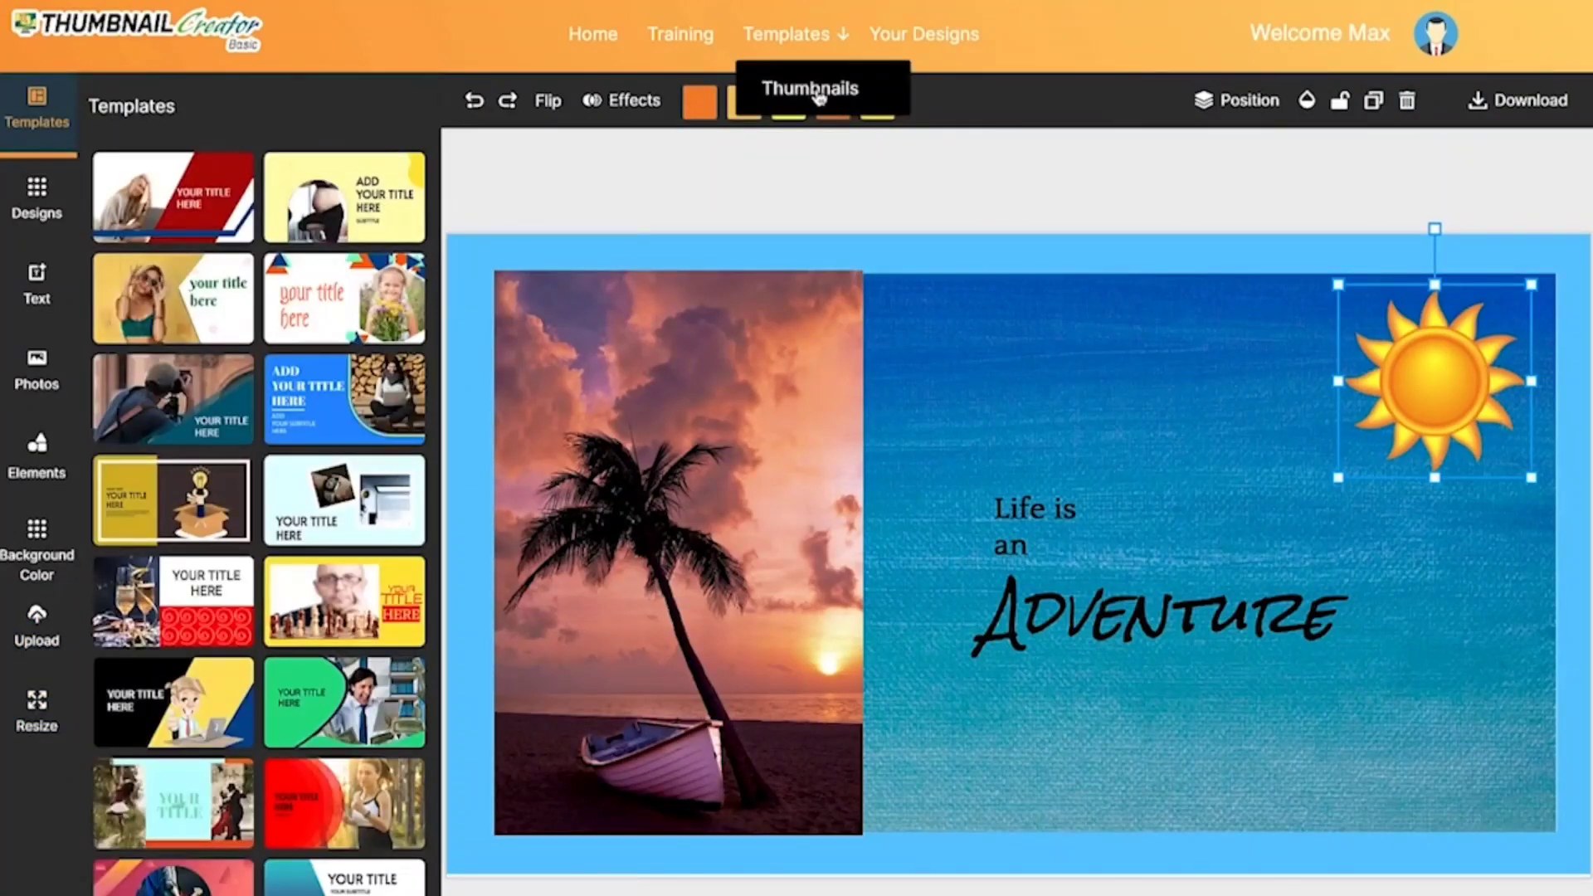
pyautogui.click(813, 89)
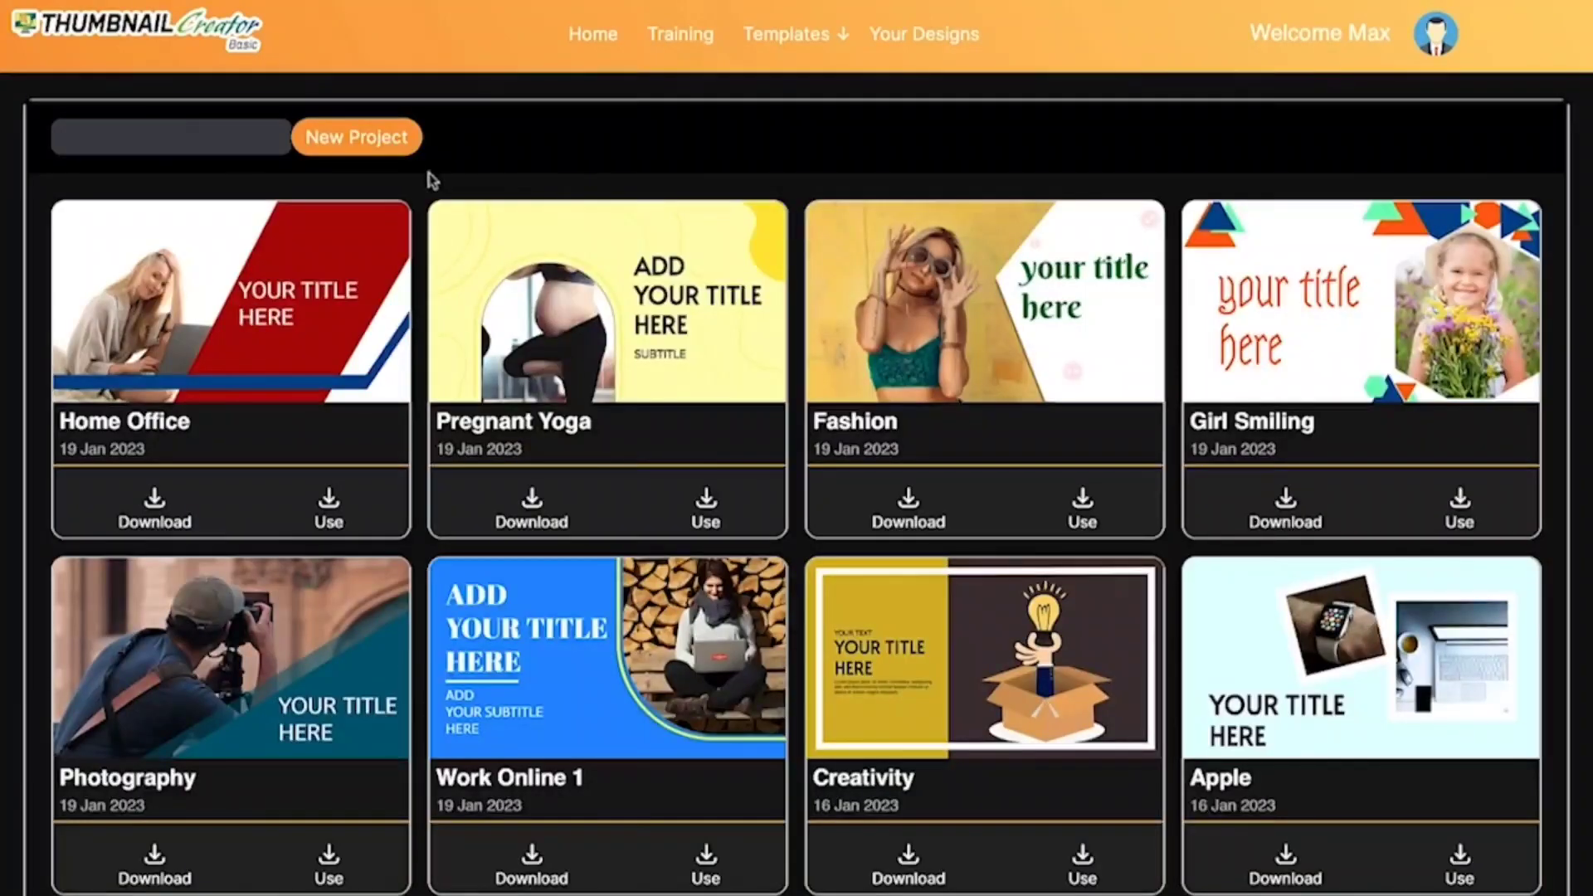
pyautogui.click(363, 138)
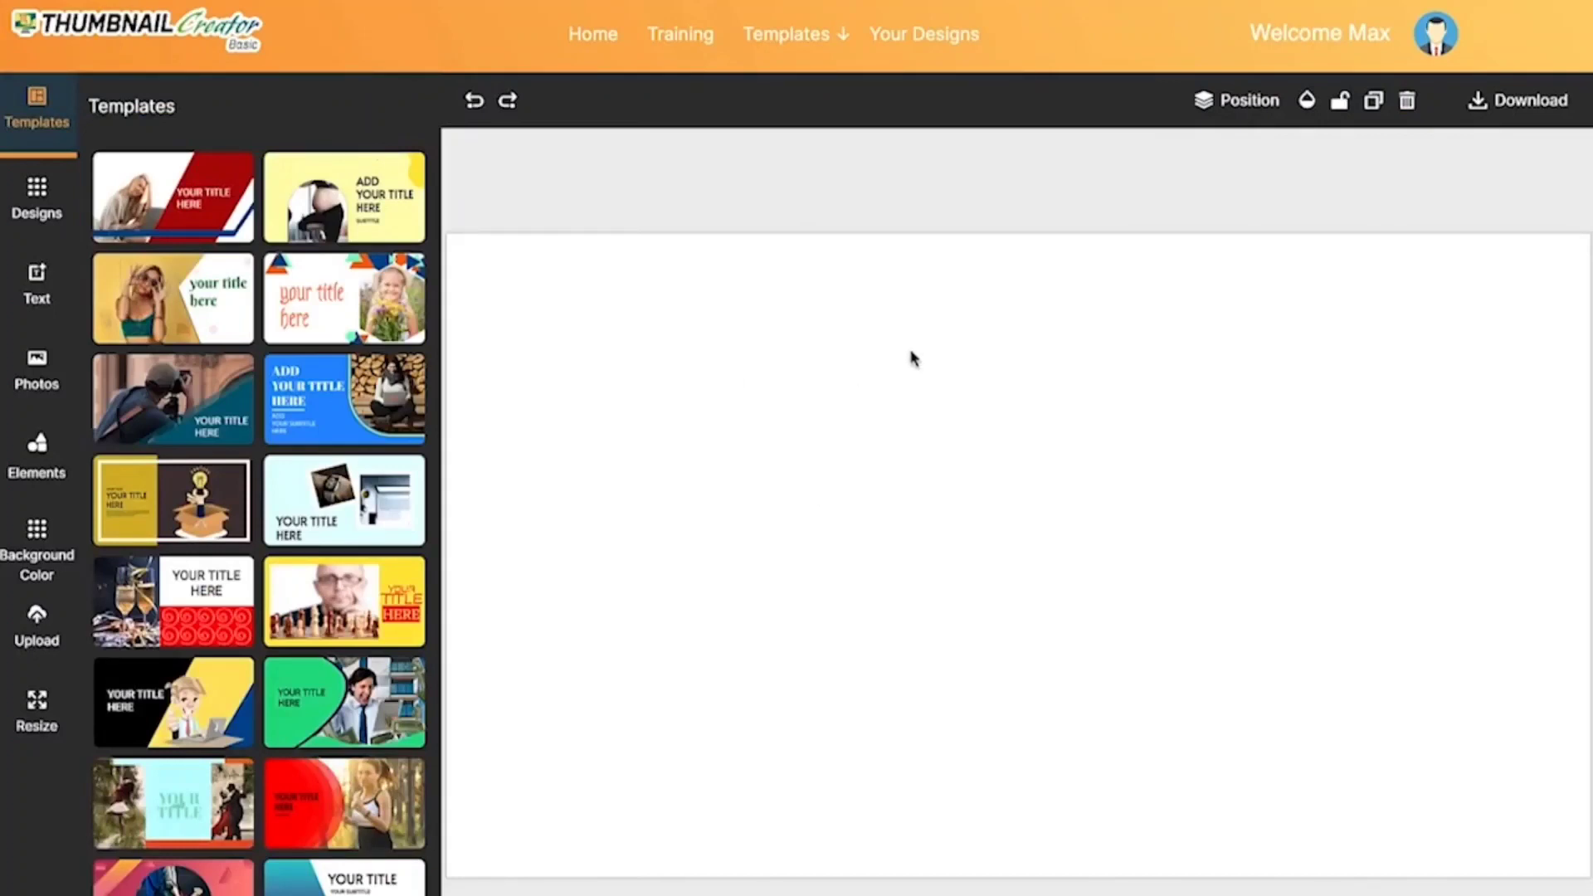
pyautogui.scroll(-2, 818, 565)
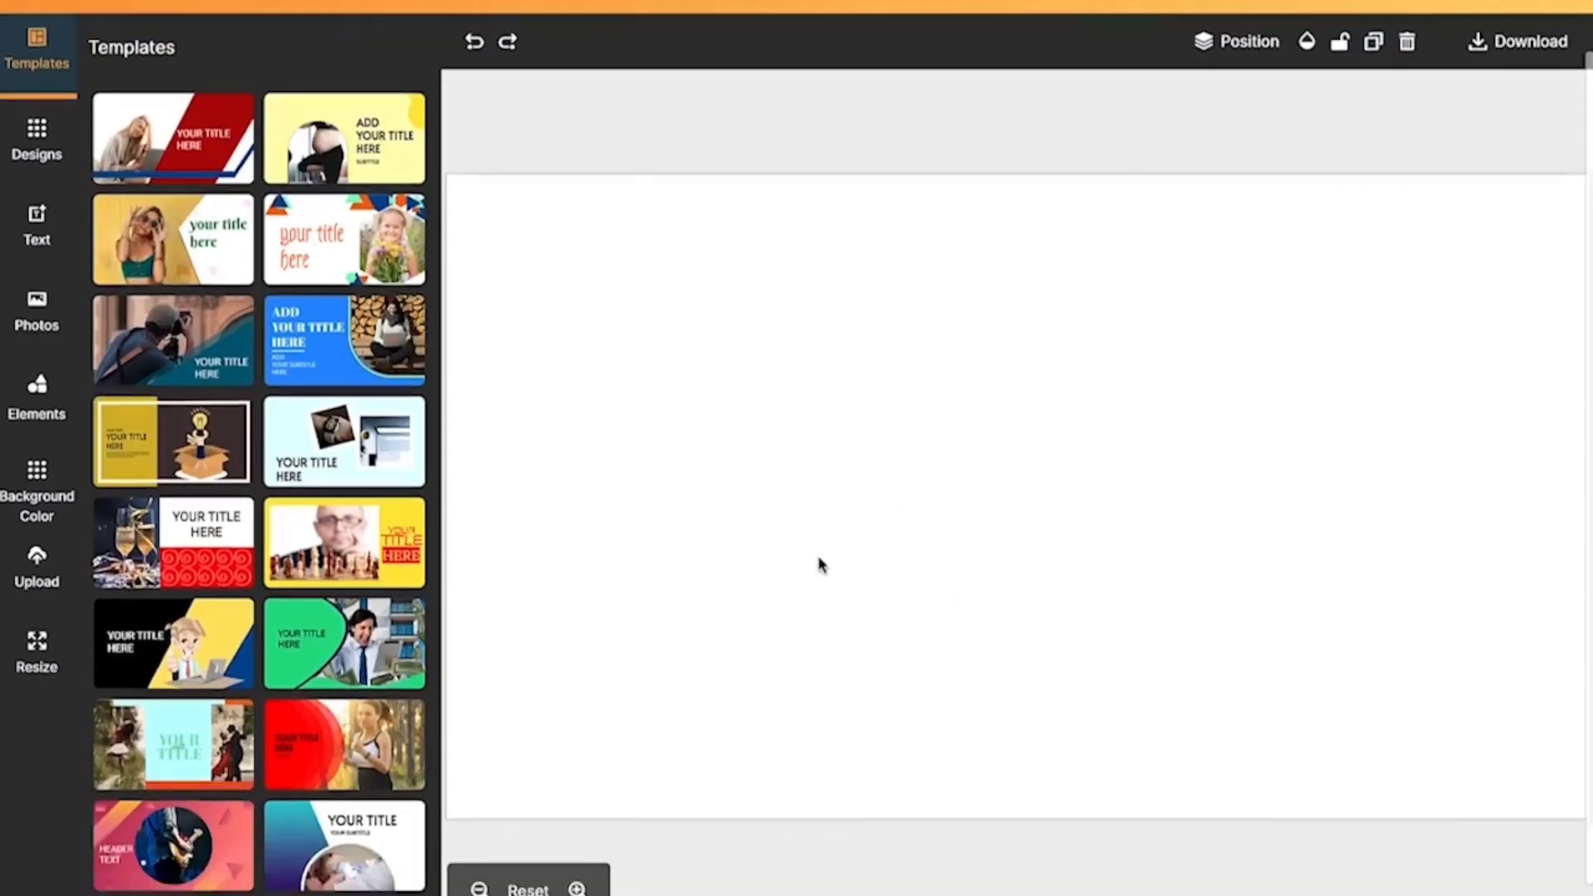
pyautogui.scroll(2, 818, 565)
pyautogui.scroll(-1, 818, 565)
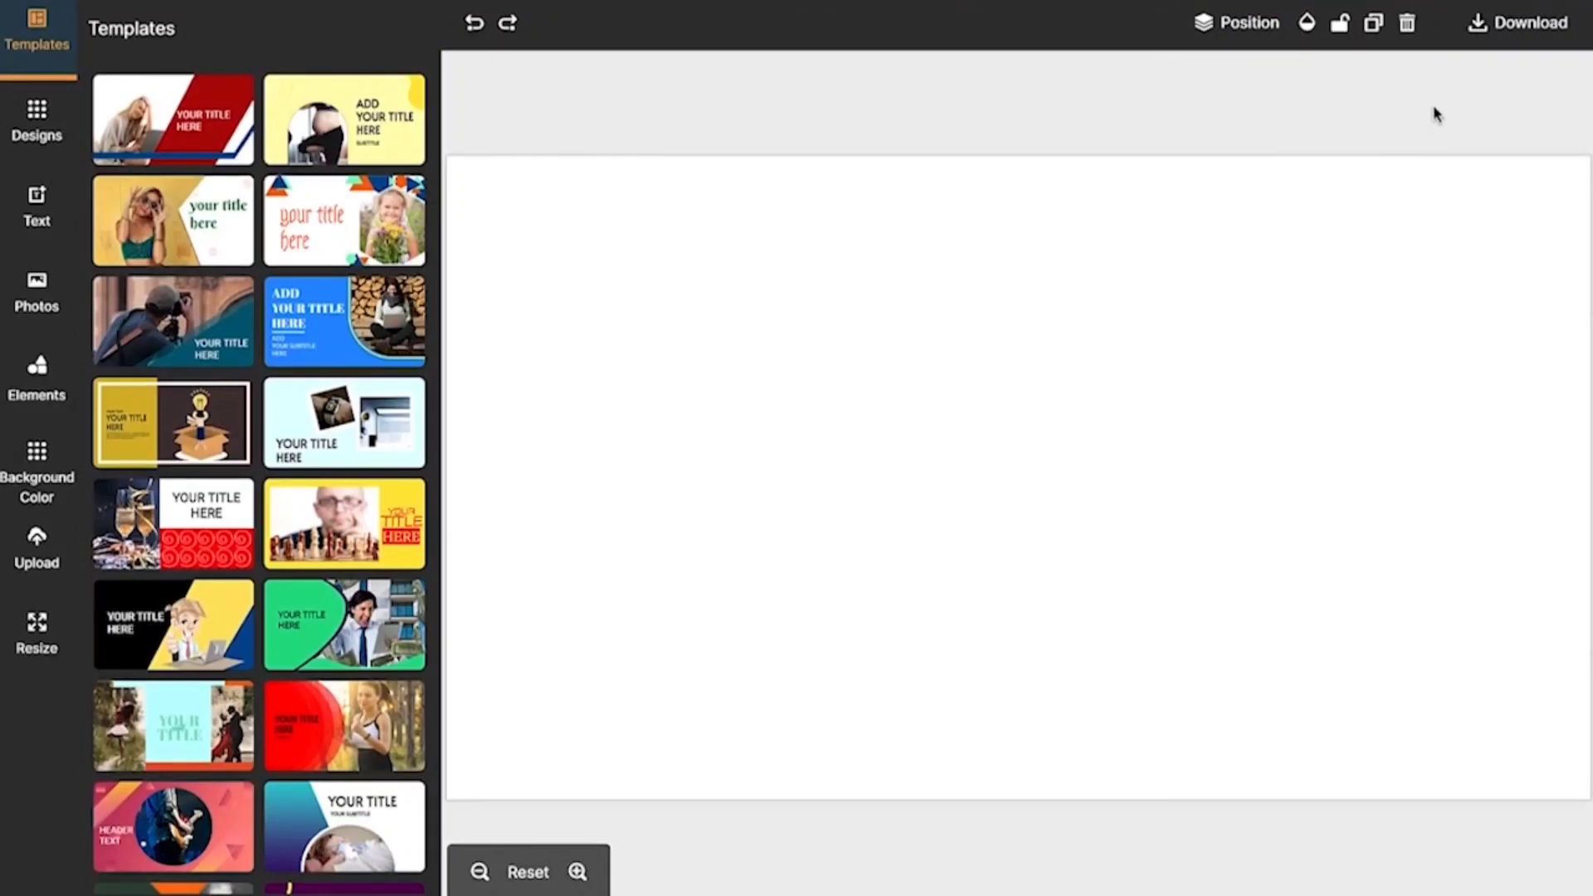
pyautogui.click(1529, 34)
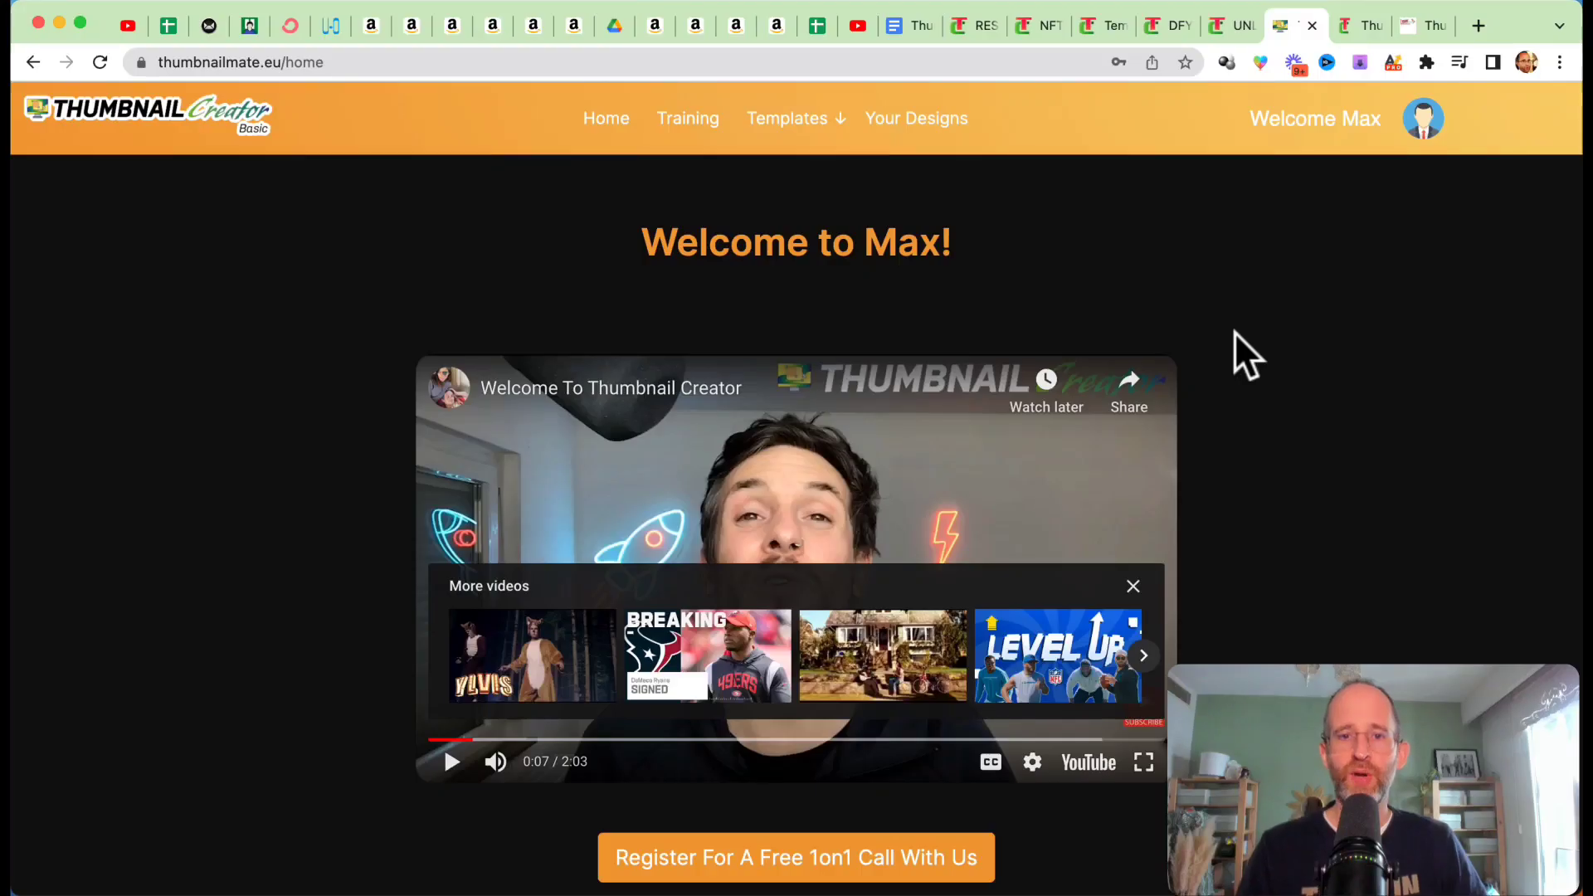
pyautogui.scroll(-5, 1245, 356)
pyautogui.scroll(2, 1245, 356)
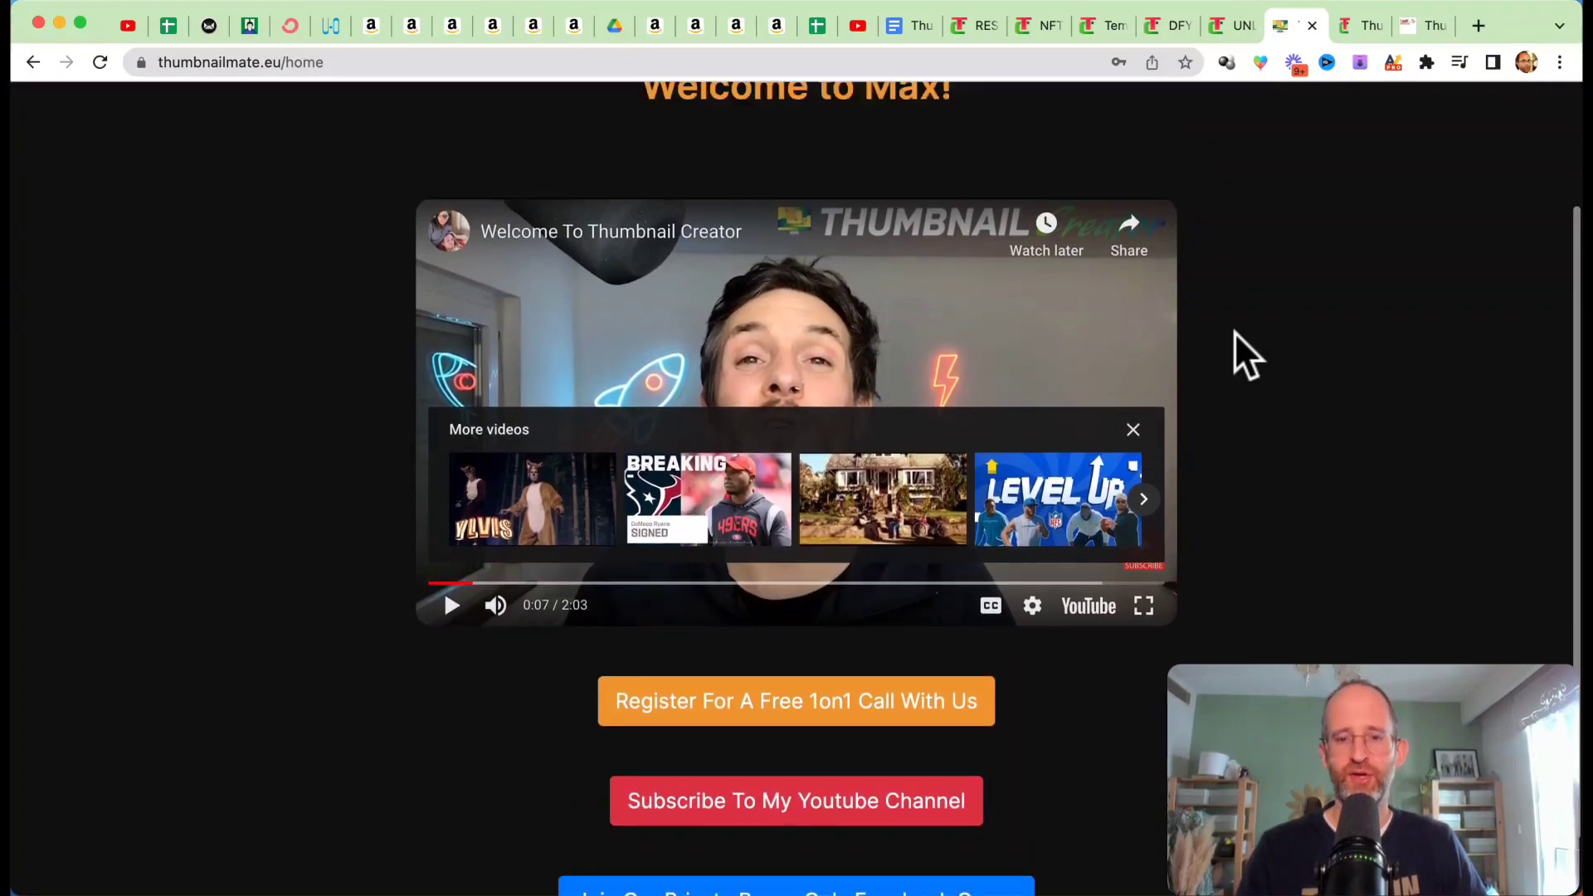
pyautogui.scroll(3, 1246, 356)
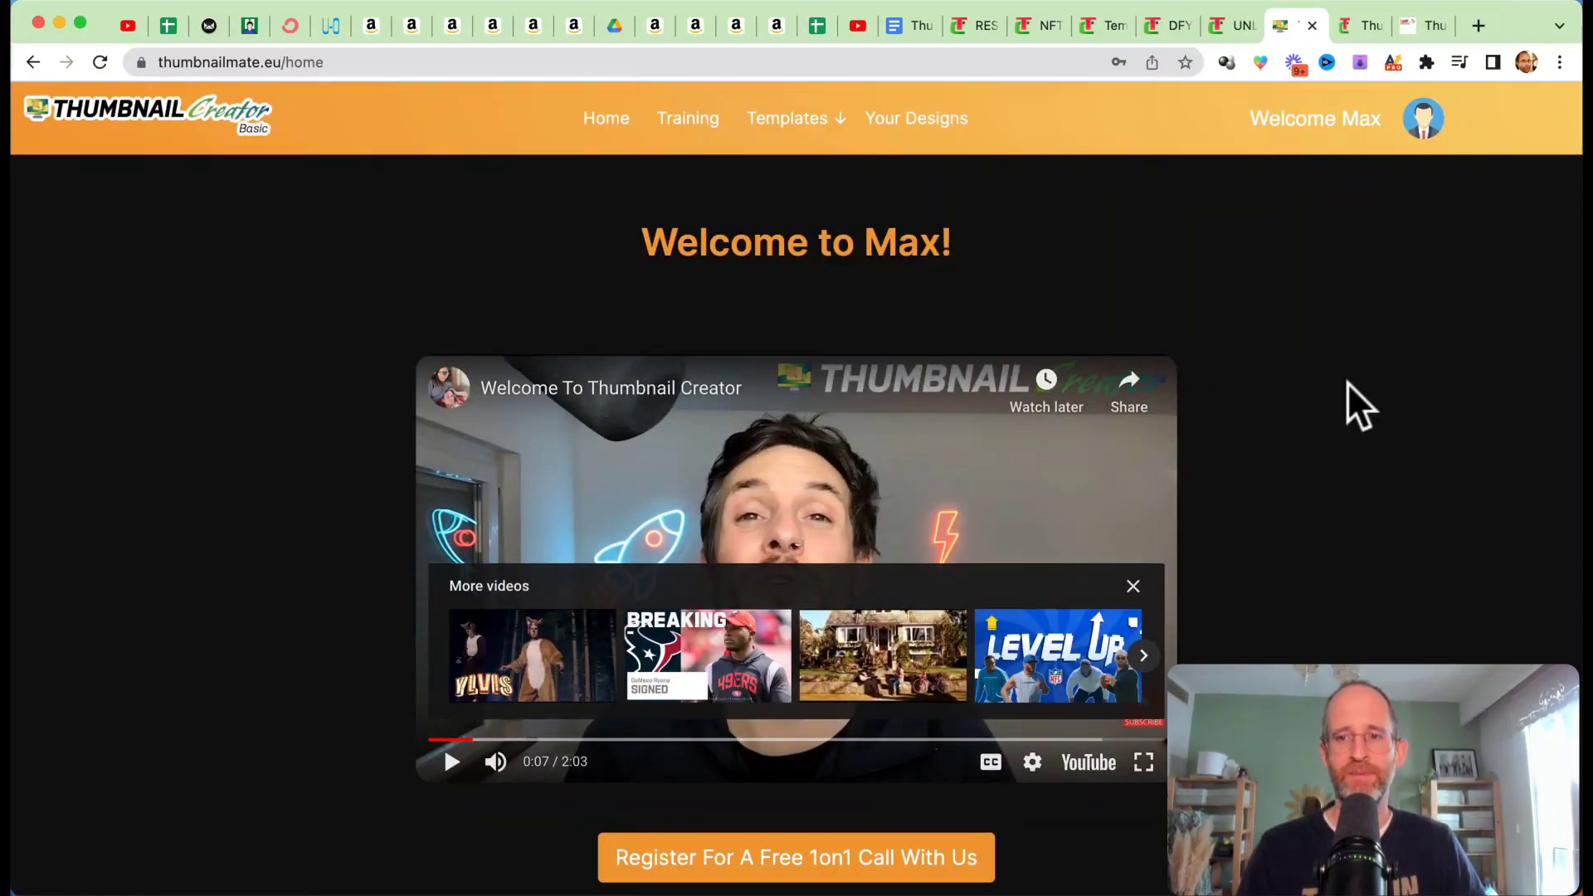
# Step: Open the Unlimited upgrade sales page, examine its headline and upgrade offer, and dismiss the discount pop-up
pyautogui.click(1243, 25)
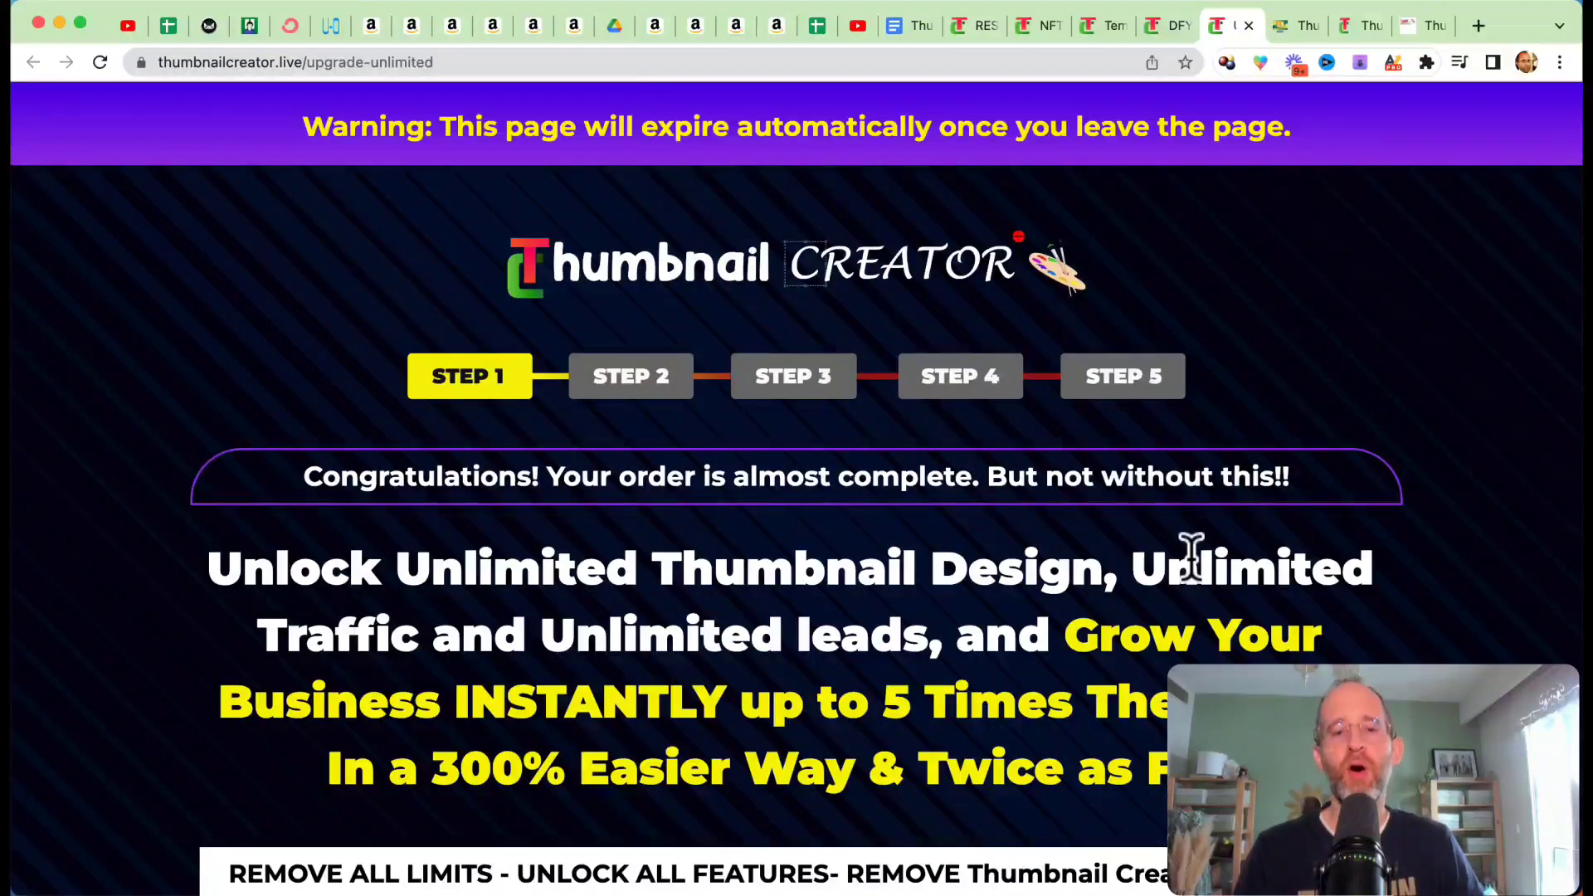
pyautogui.scroll(-3, 1193, 554)
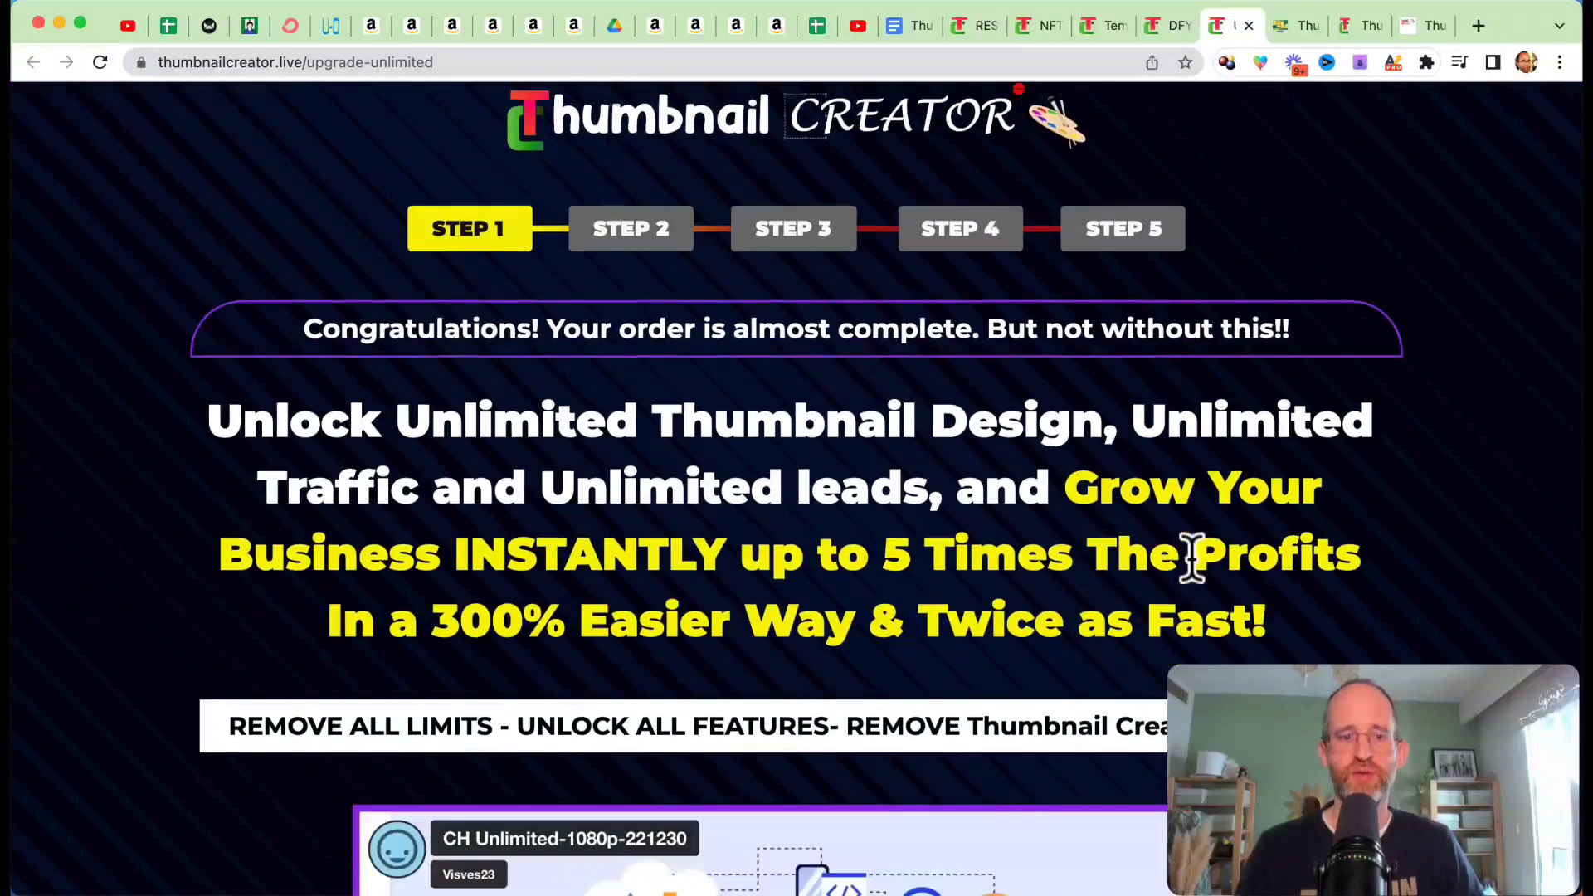
pyautogui.scroll(-3, 1005, 452)
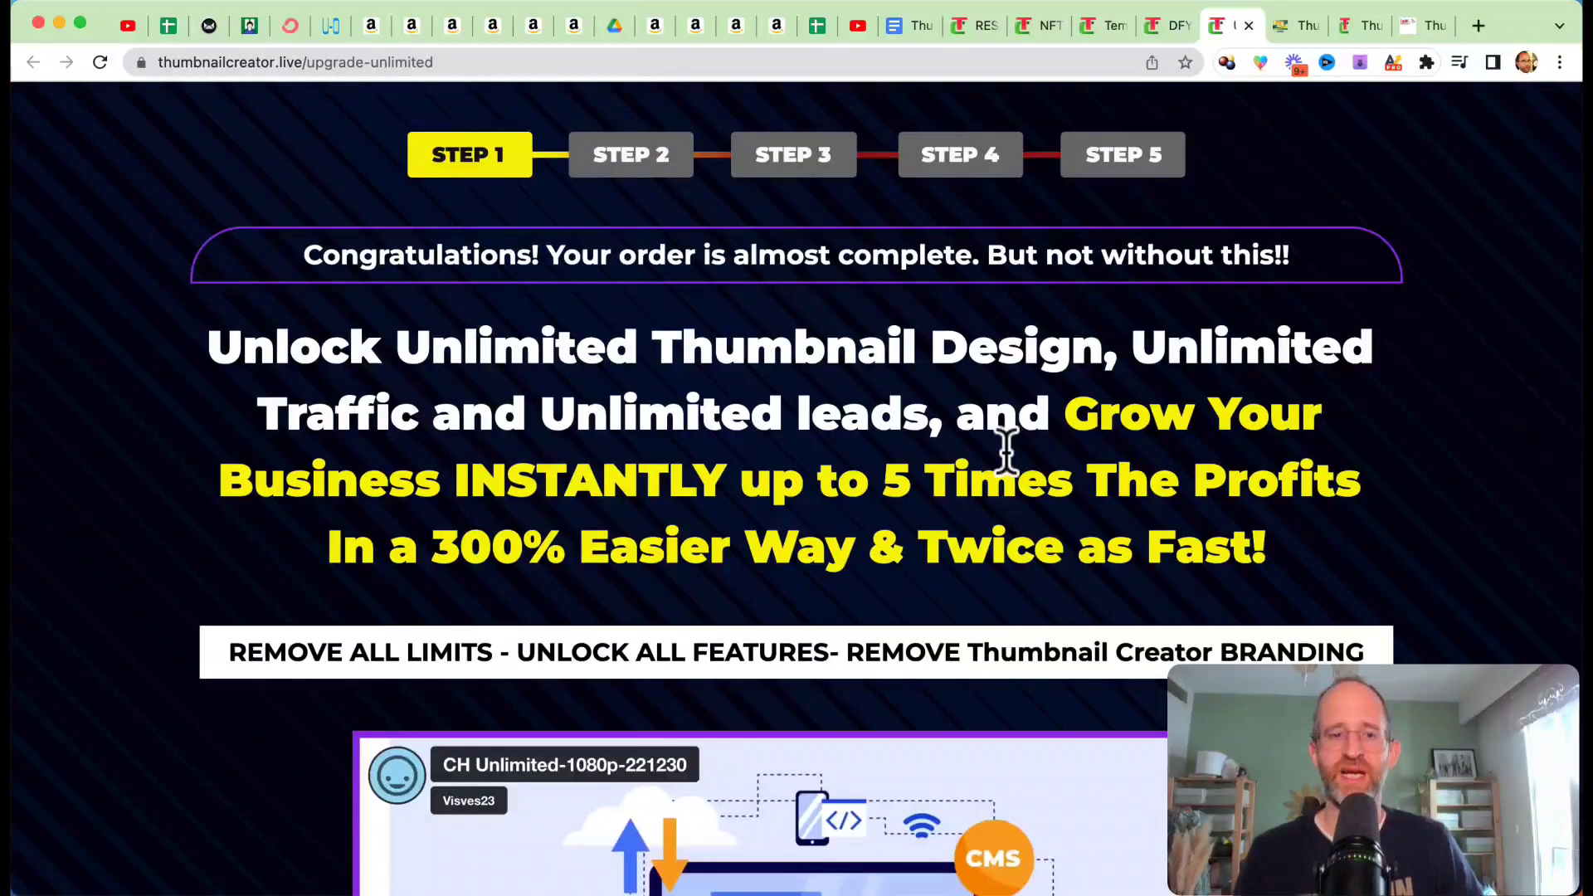
pyautogui.scroll(-6, 967, 371)
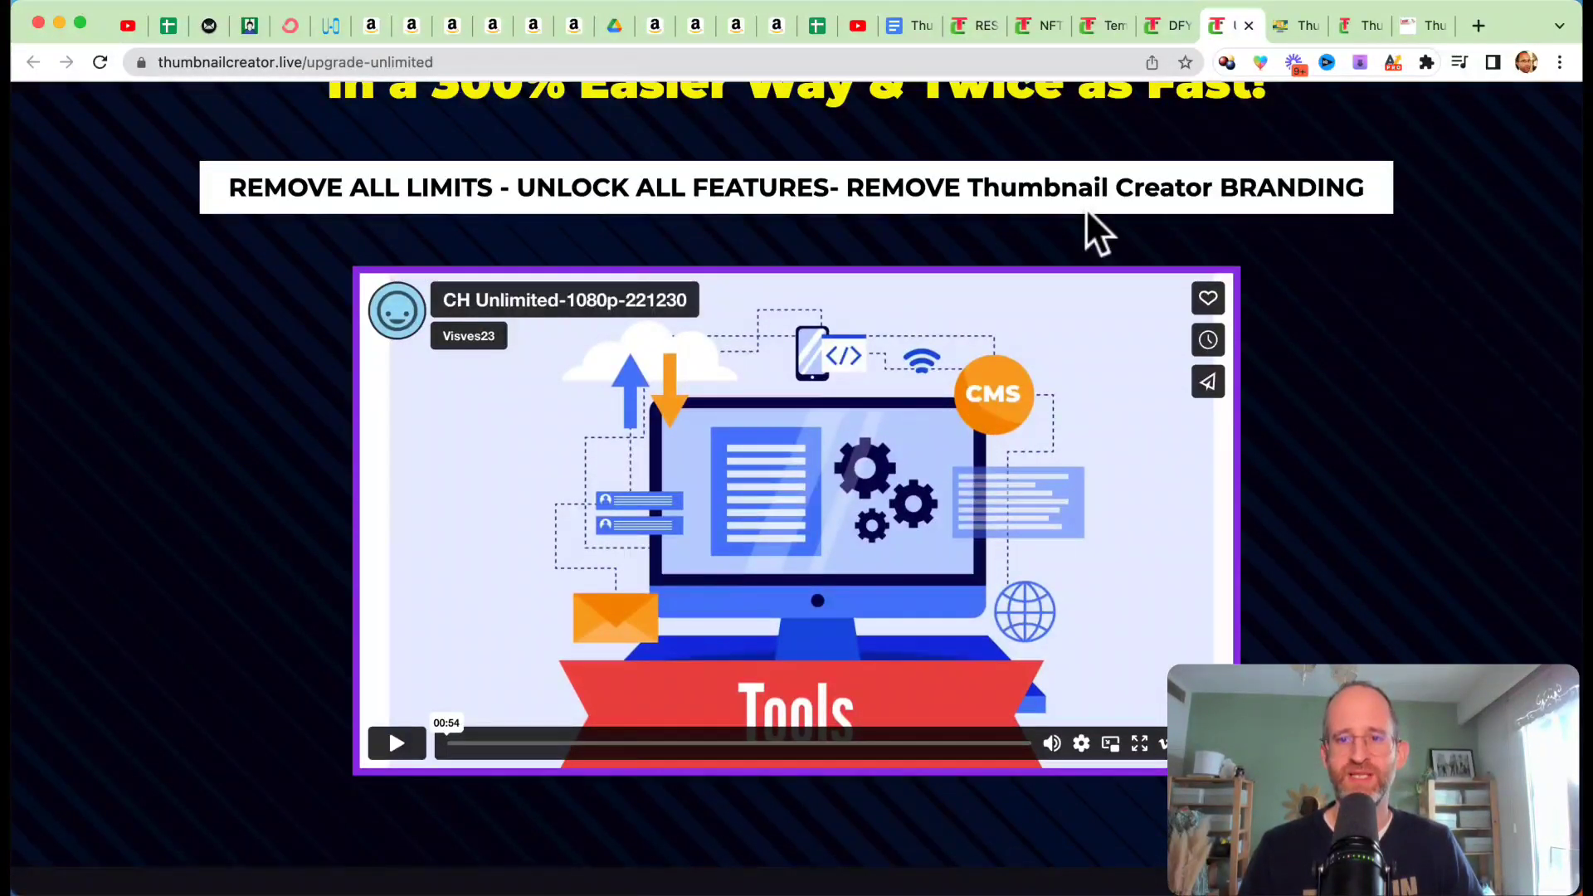
pyautogui.scroll(-20, 1313, 200)
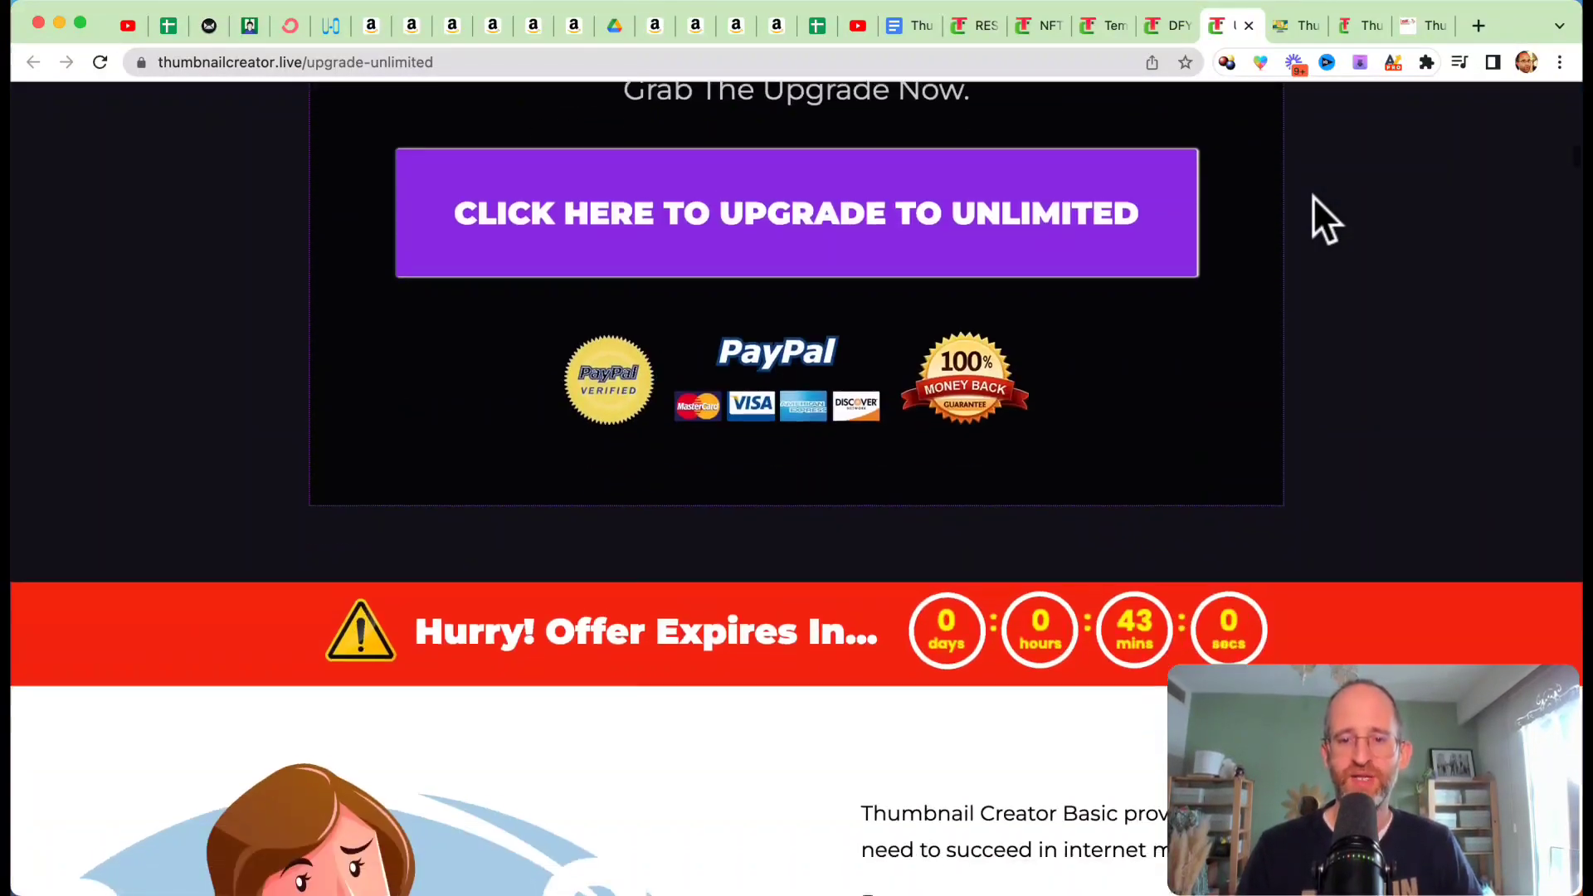
pyautogui.scroll(2, 1280, 487)
pyautogui.moveTo(981, 3)
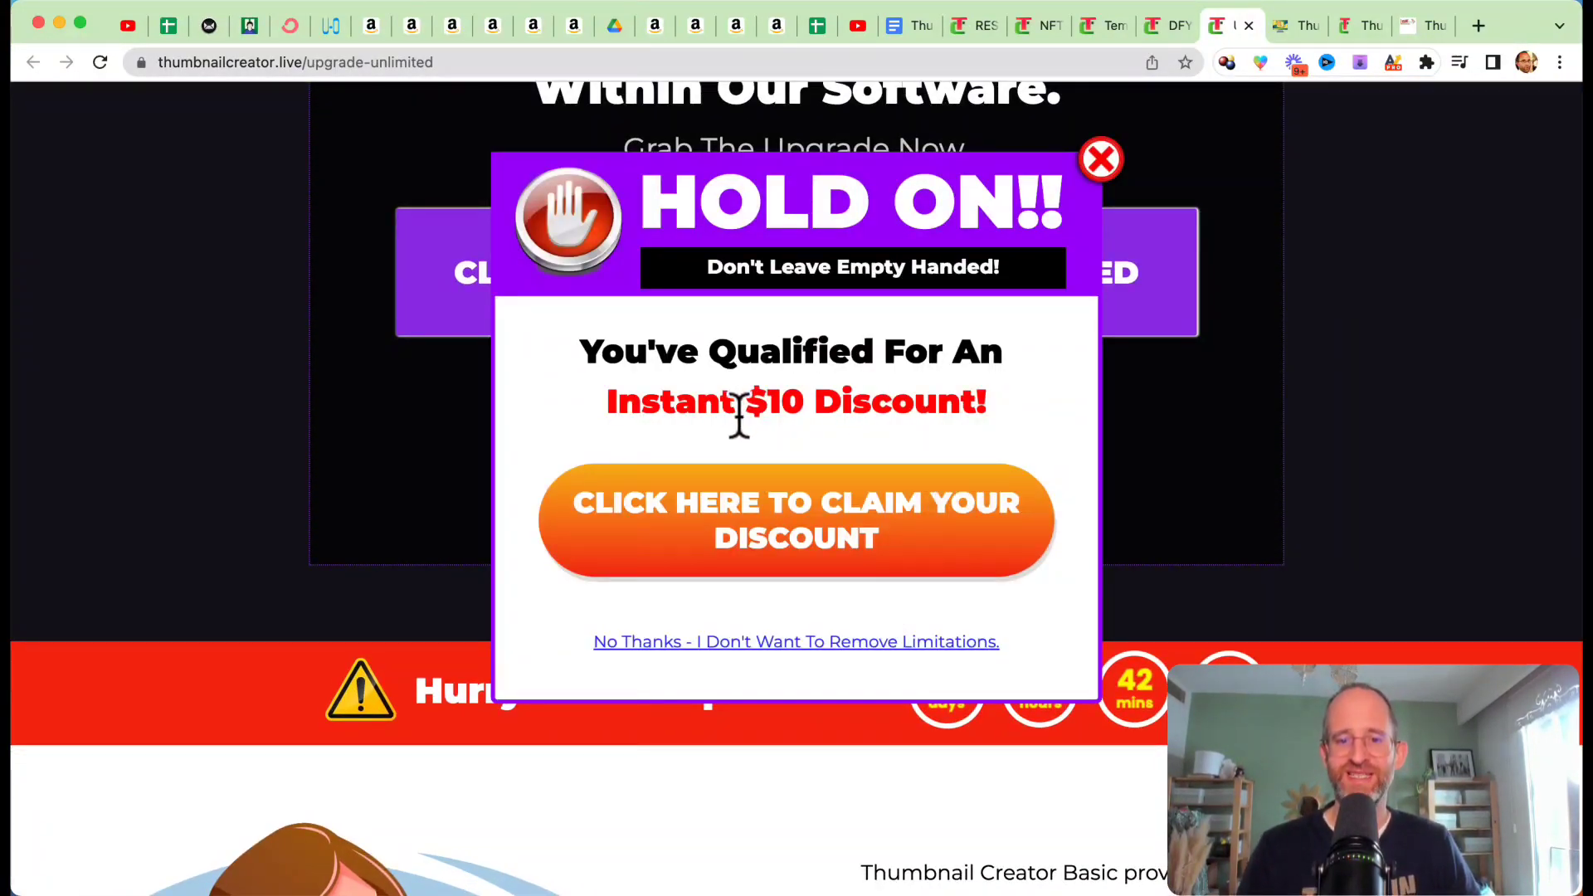
pyautogui.click(1097, 156)
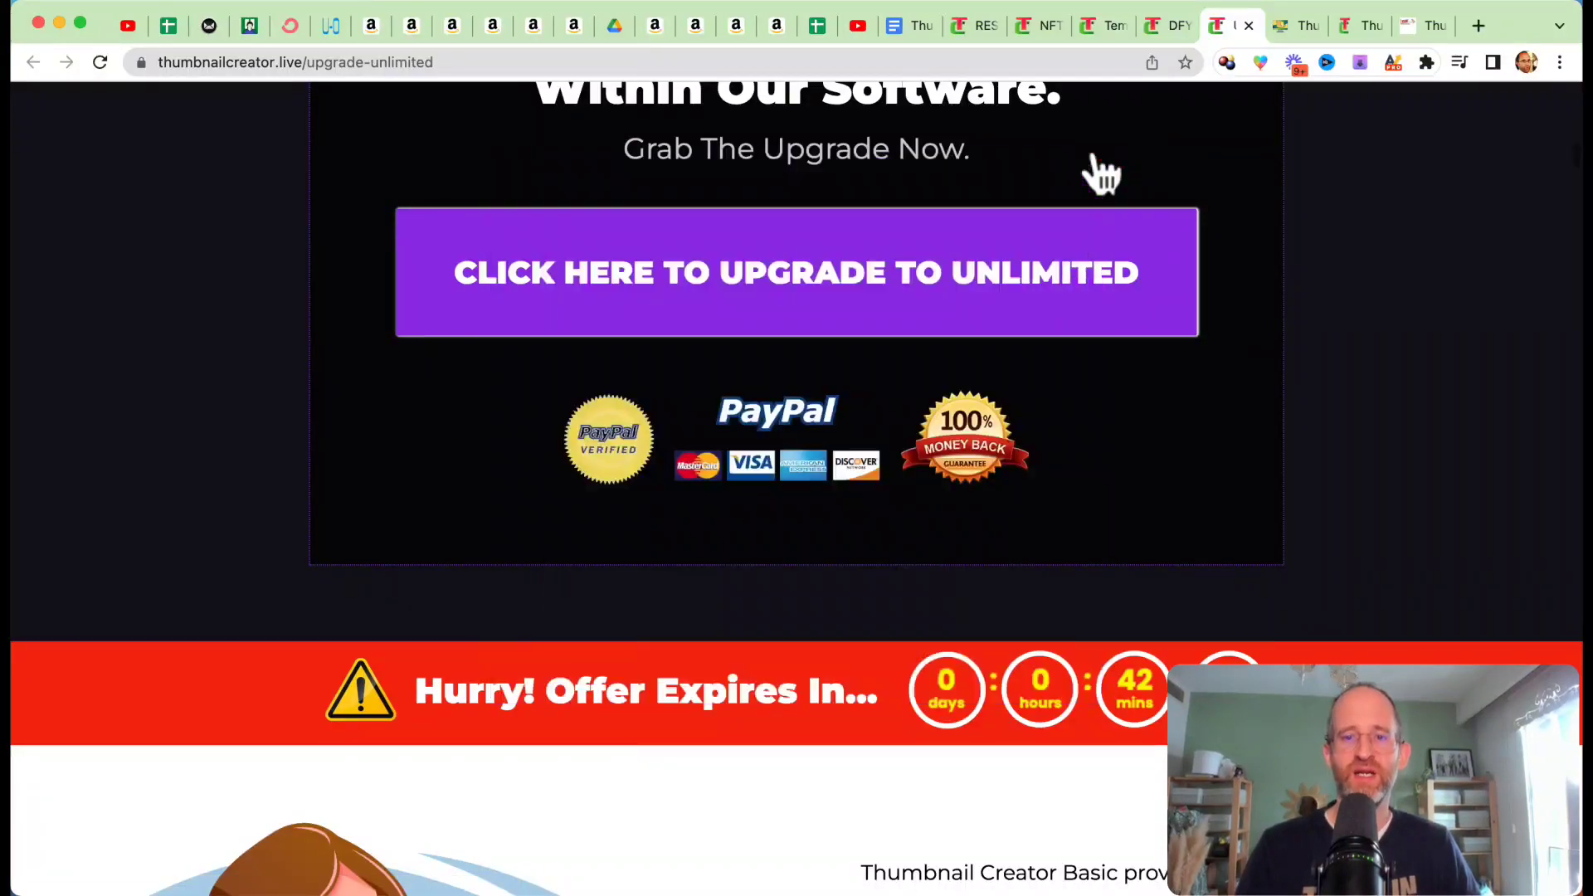
# Step: Examine the Unlimited upgrade's feature list and its closing purchase section
pyautogui.scroll(-10, 1140, 399)
pyautogui.scroll(-20, 1141, 402)
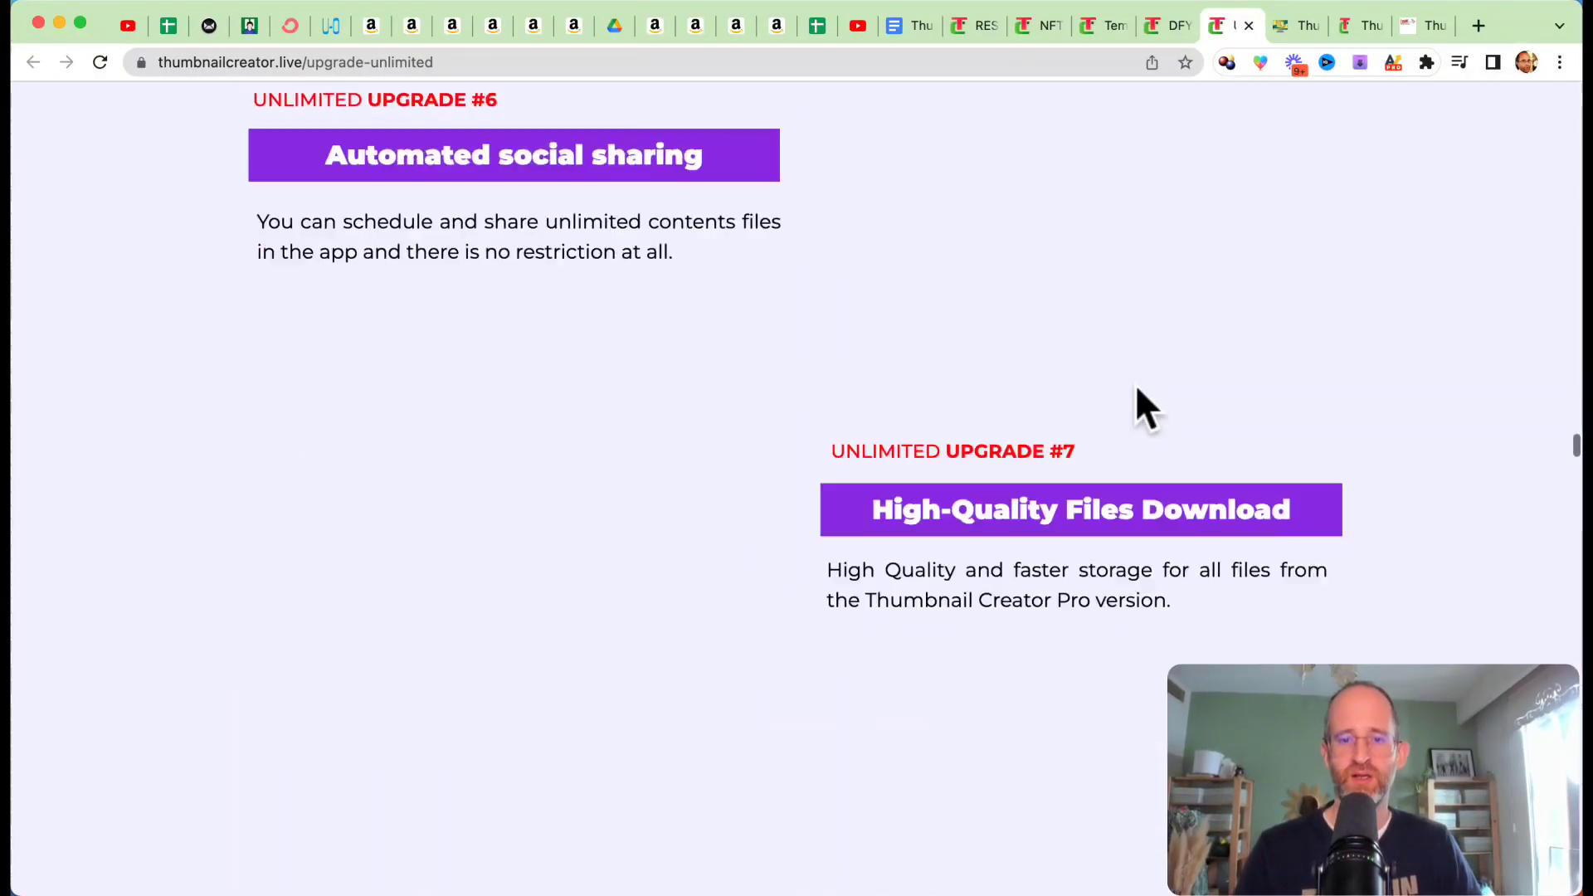
pyautogui.scroll(-20, 1137, 386)
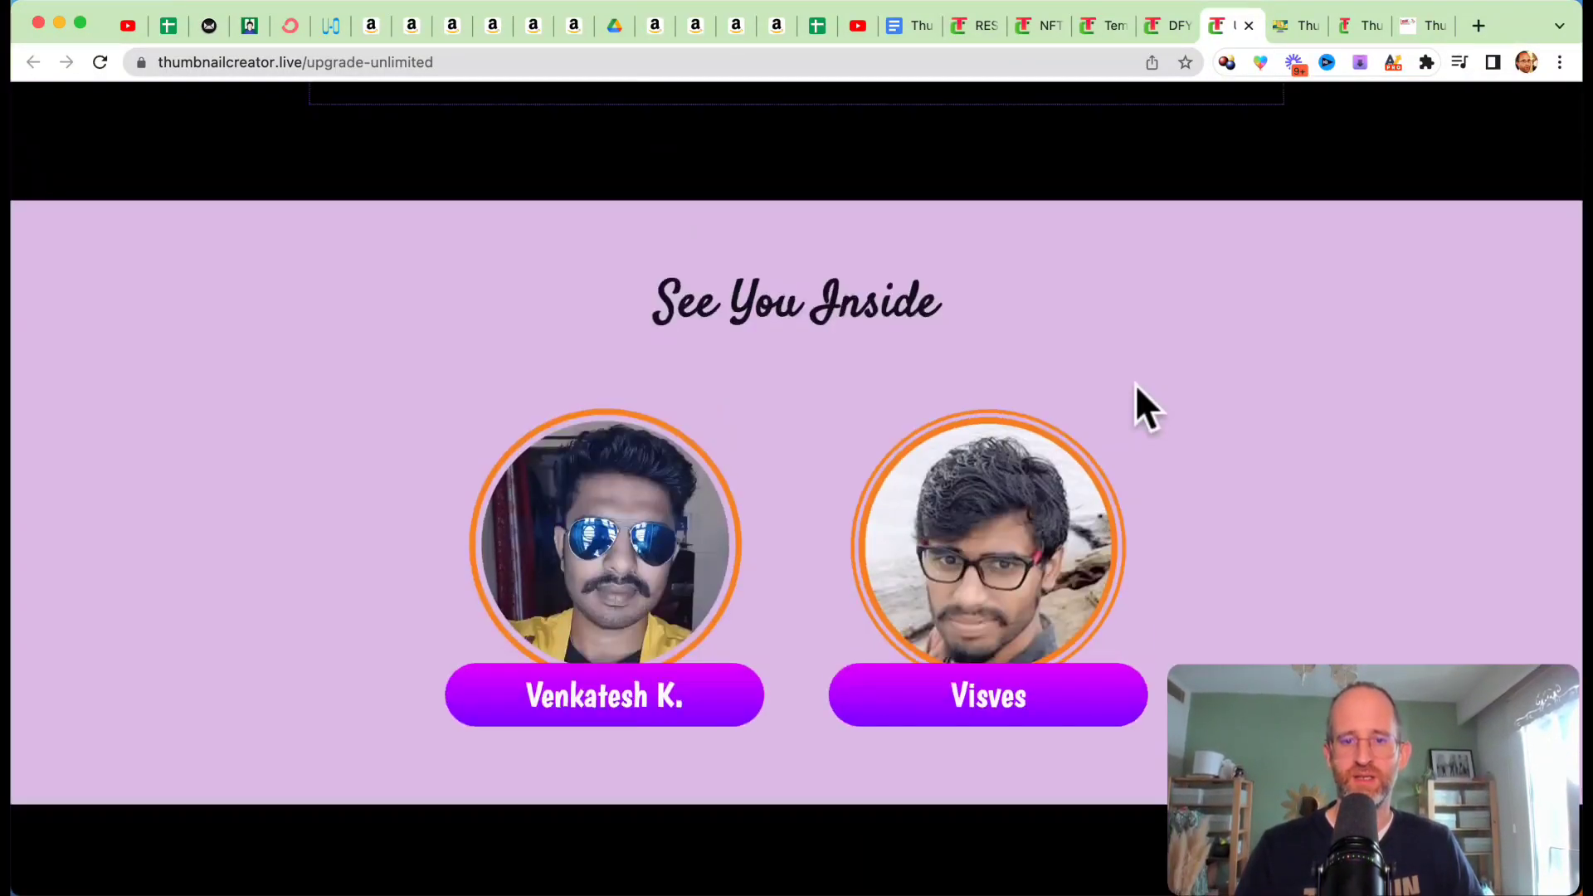
pyautogui.scroll(10, 1141, 398)
pyautogui.scroll(-5, 1116, 401)
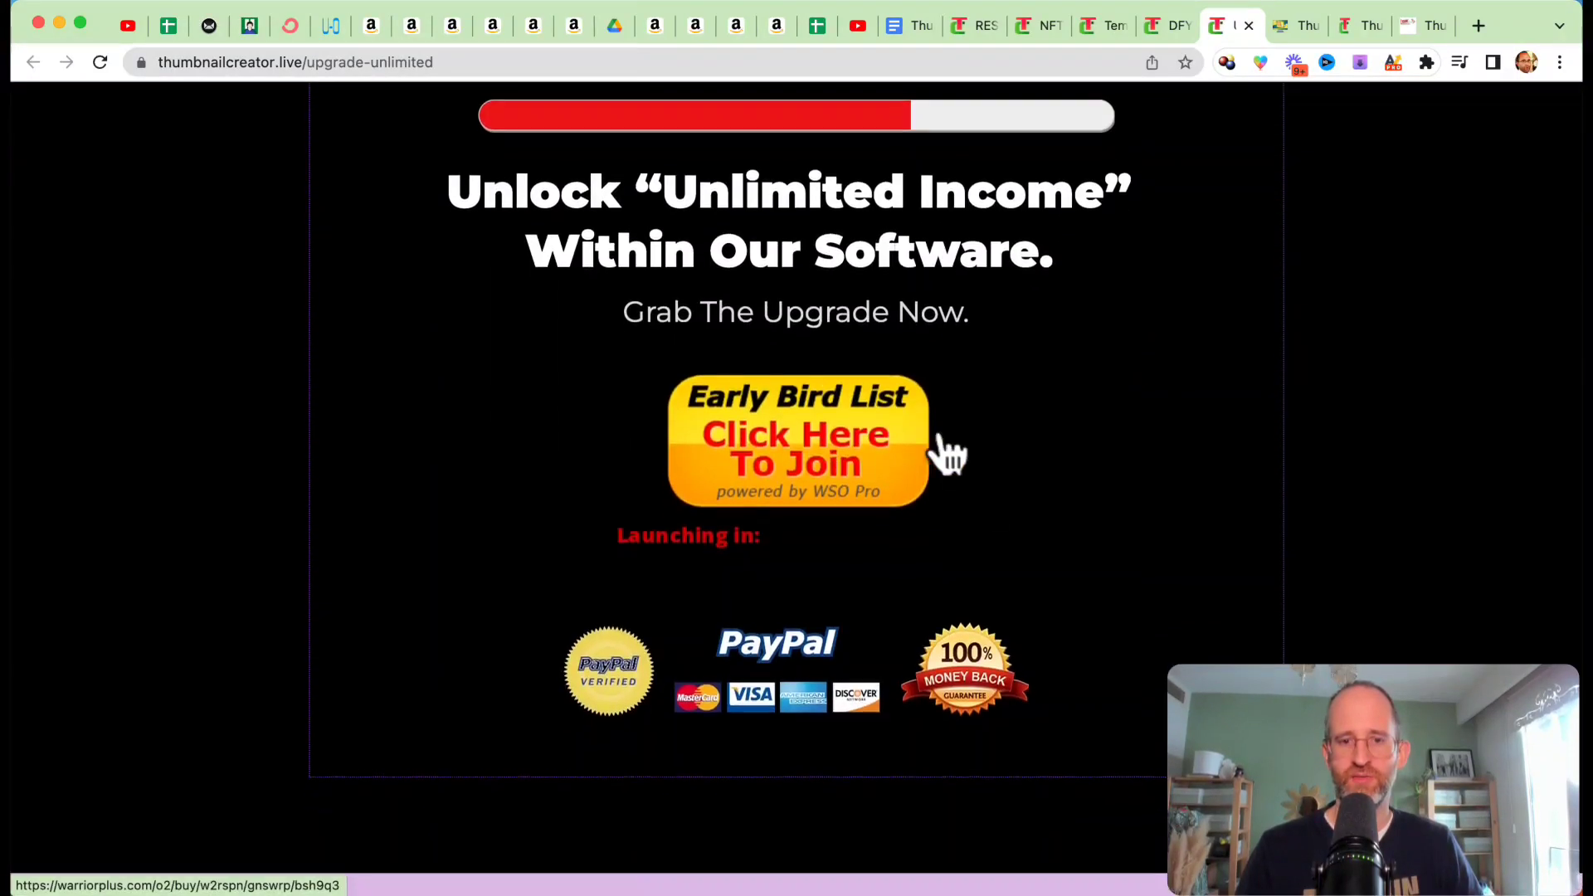
pyautogui.scroll(-1, 1003, 507)
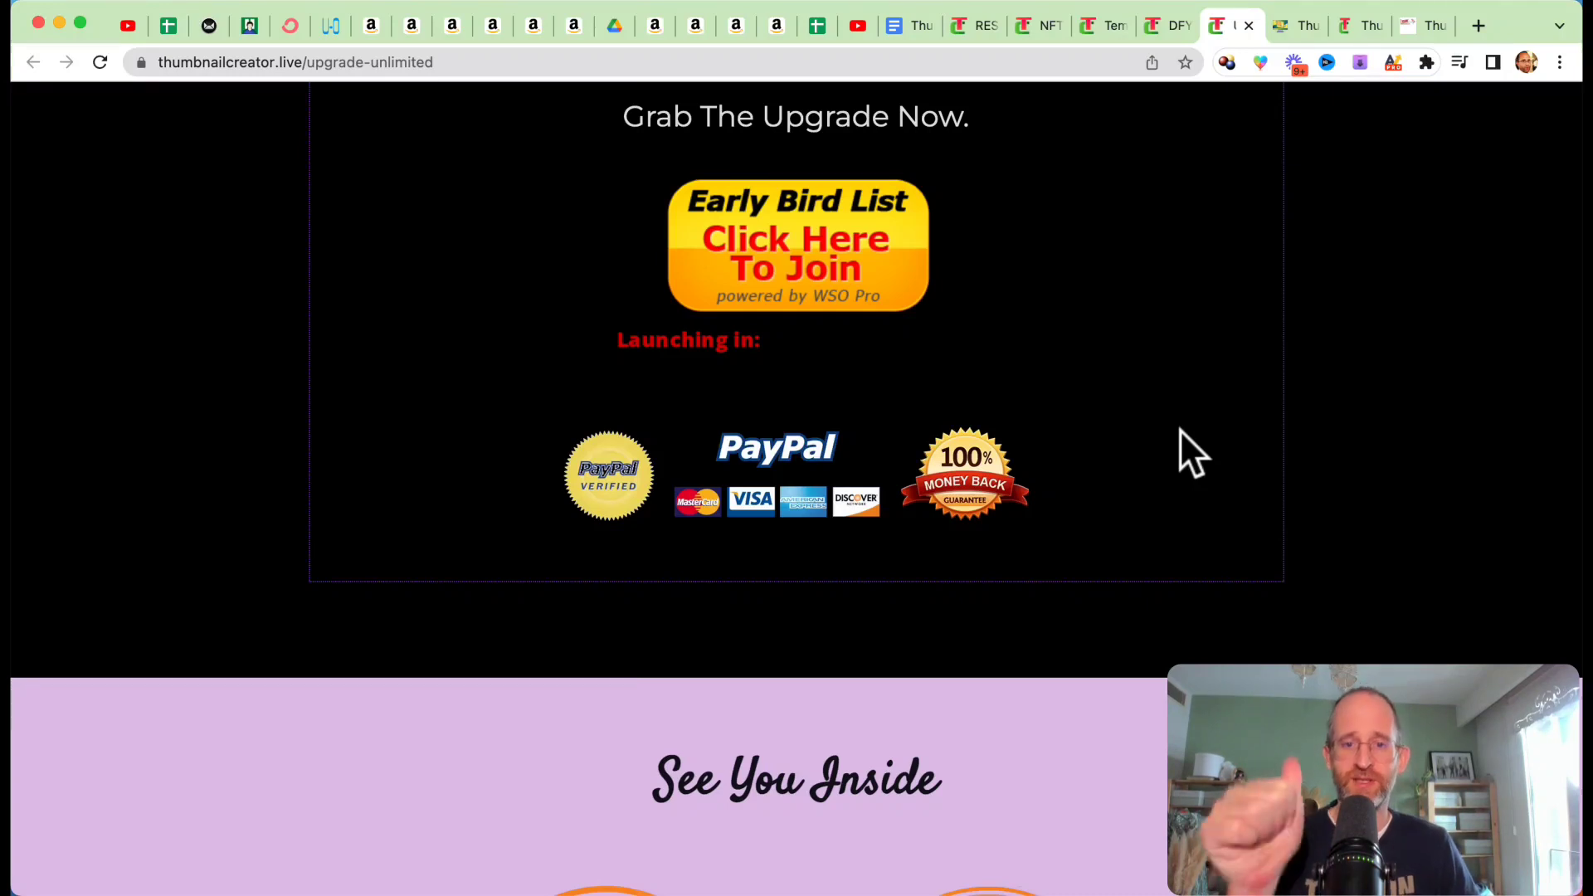
# Step: Open the Done-For-You upgrade page and examine its headline, list of included services and earnings section
pyautogui.click(1175, 37)
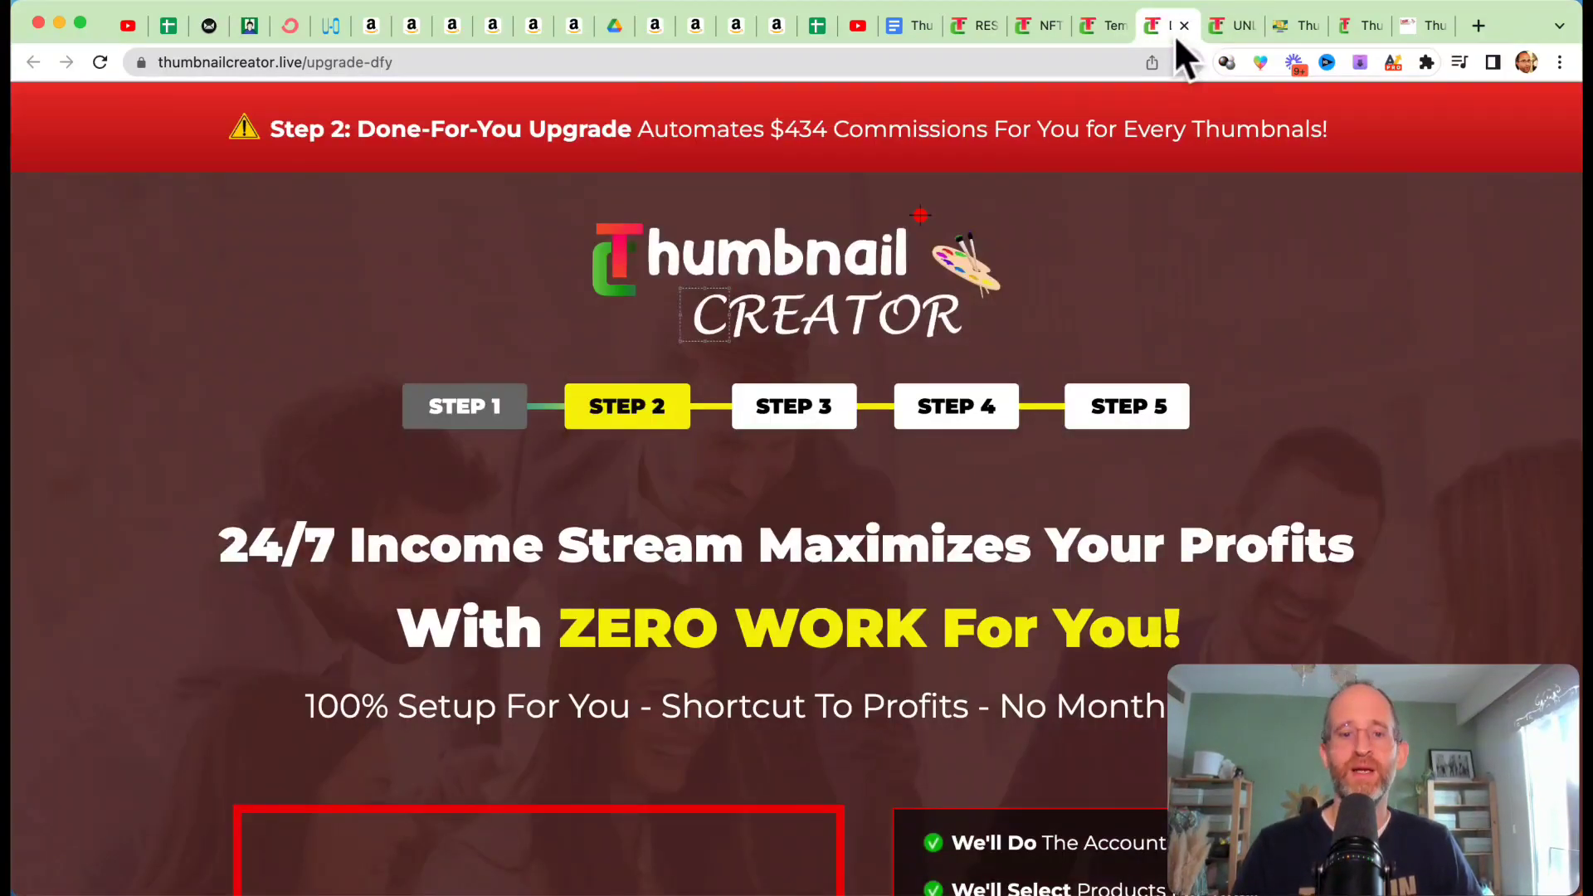
pyautogui.scroll(-3, 1065, 323)
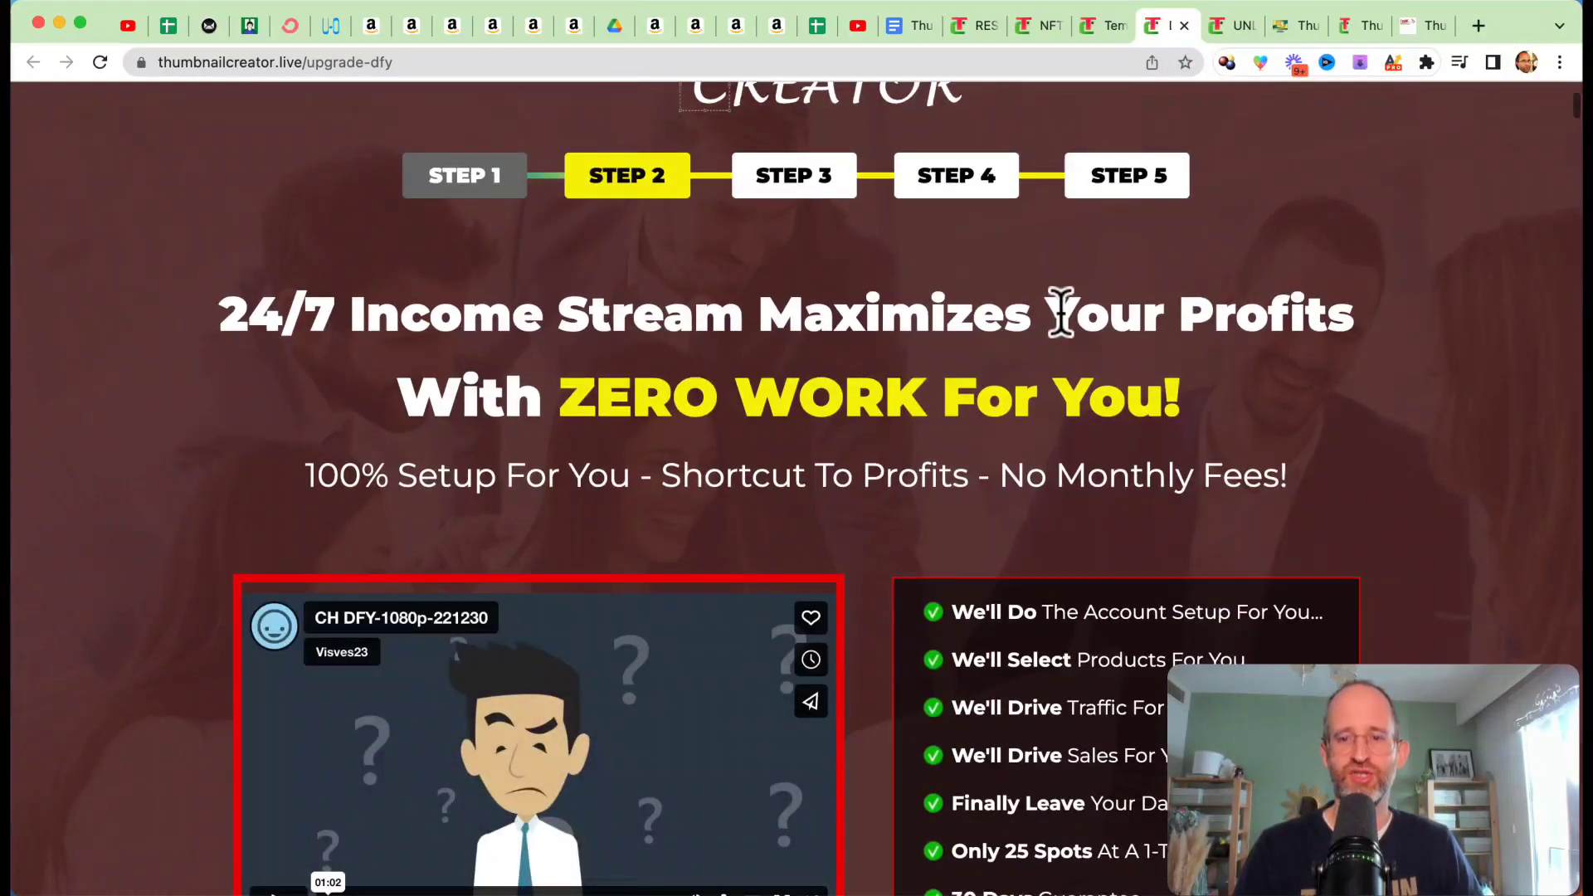
pyautogui.scroll(-1, 1070, 336)
pyautogui.scroll(-1, 1070, 332)
pyautogui.scroll(-15, 1058, 311)
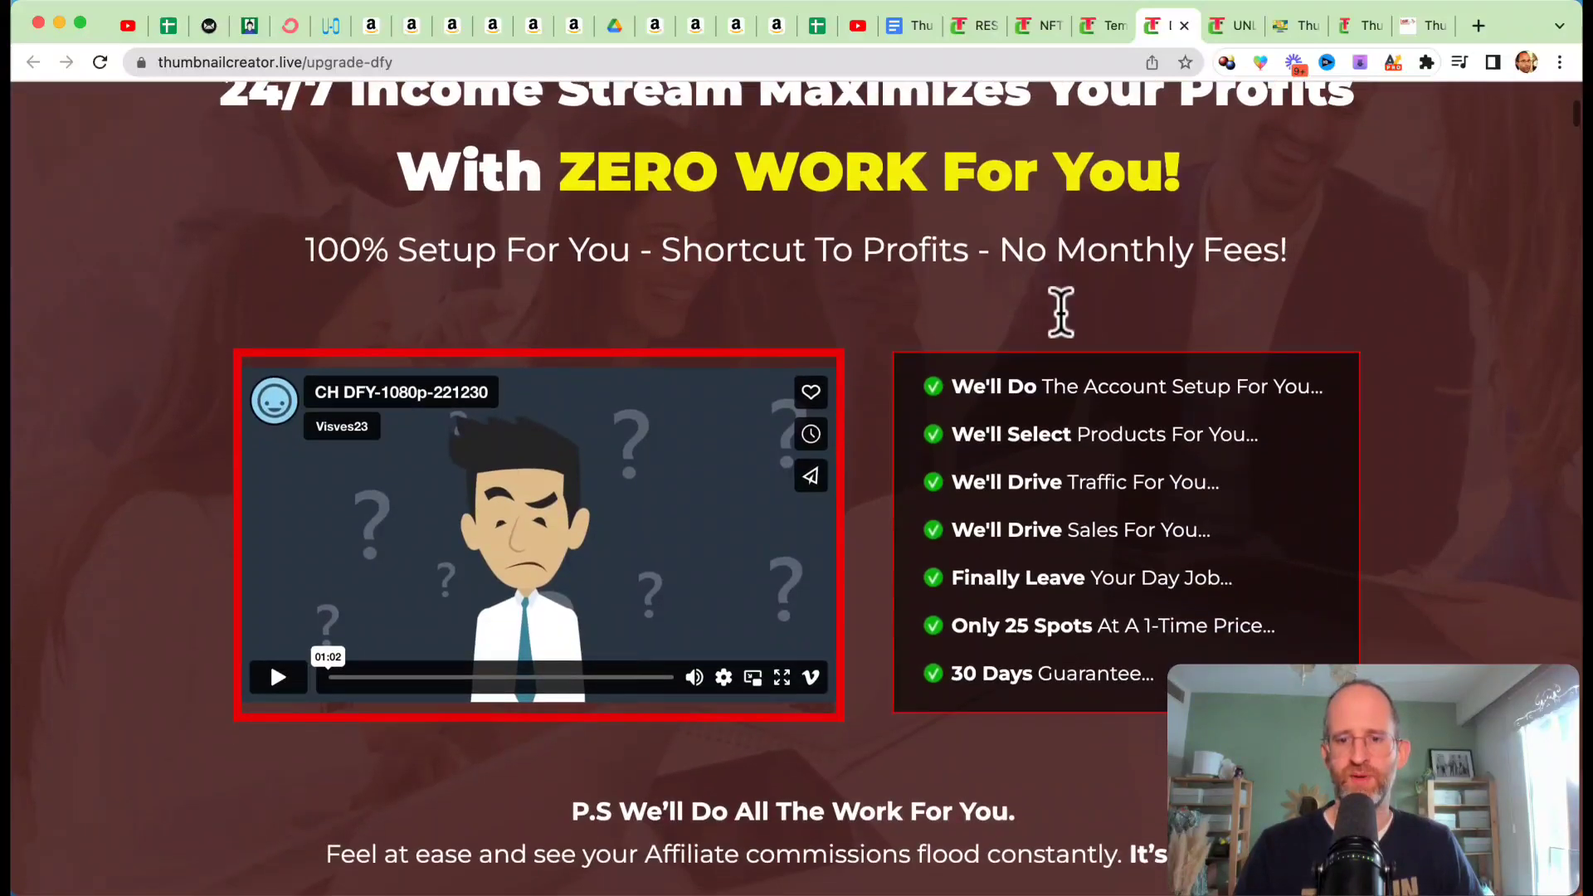
pyautogui.scroll(-10, 1058, 311)
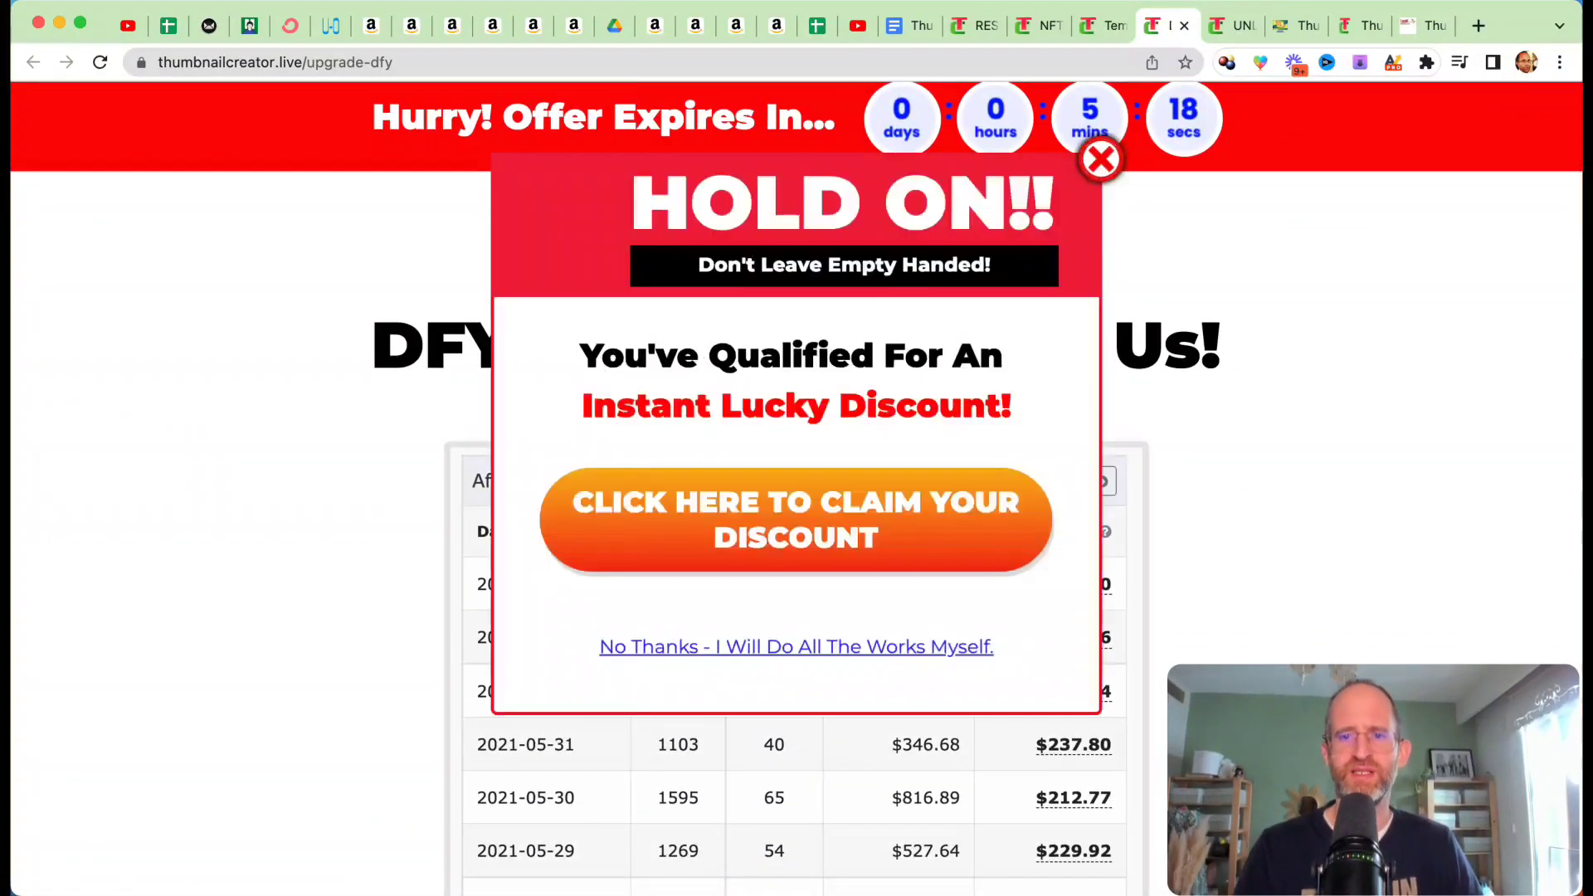
# Step: Open the Template Club upgrade page and examine its headline and intro video section, and do the same for the NFT Generator upgrade page
pyautogui.click(1100, 24)
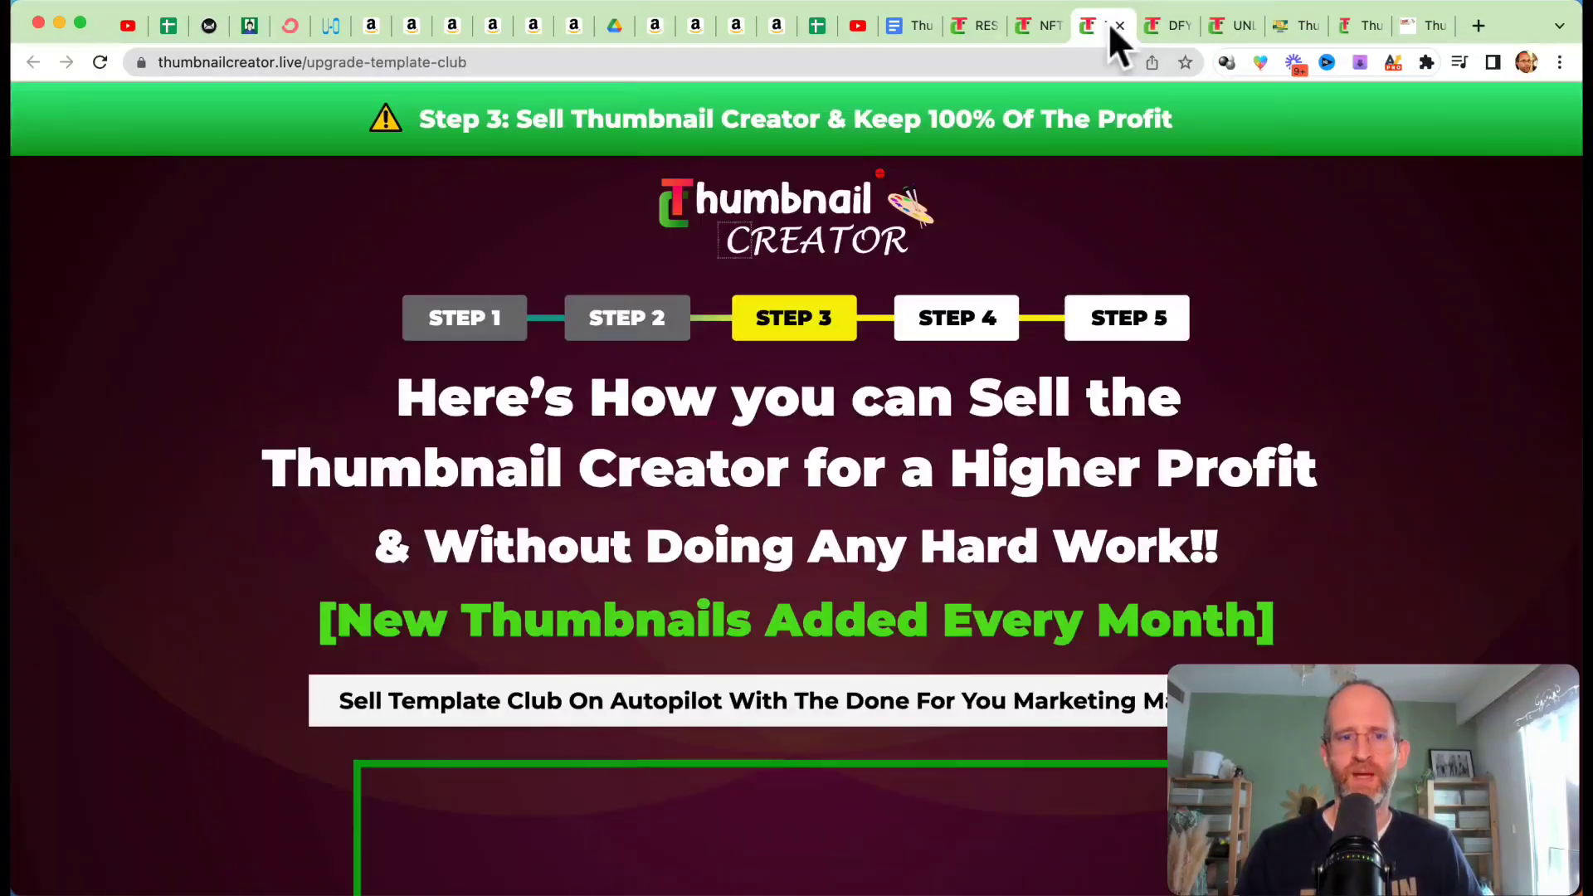
pyautogui.scroll(-5, 1033, 409)
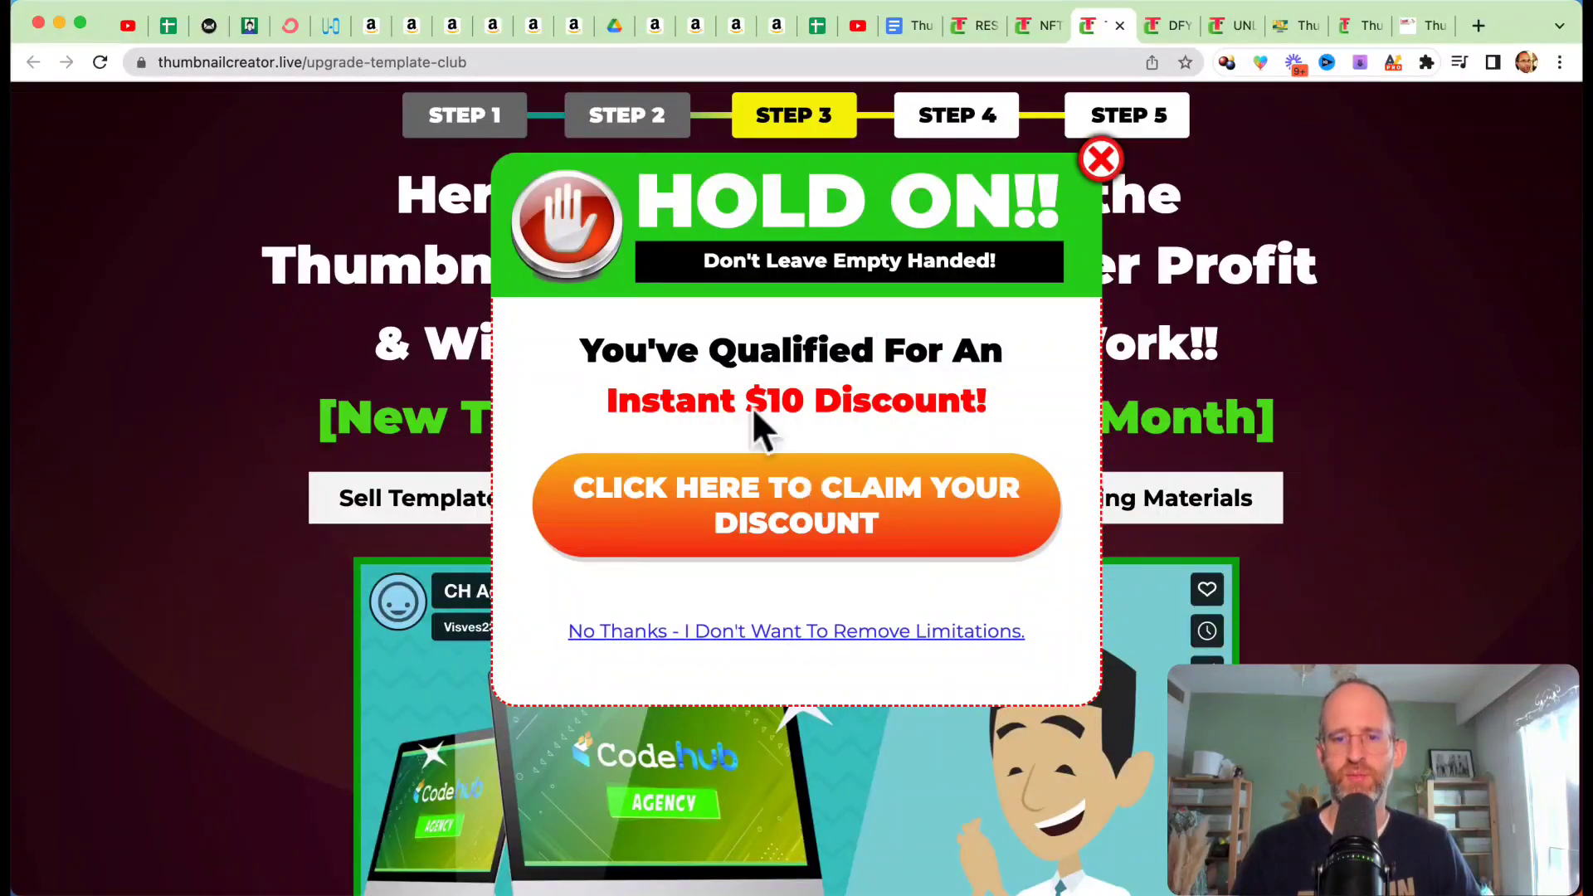
pyautogui.click(1054, 12)
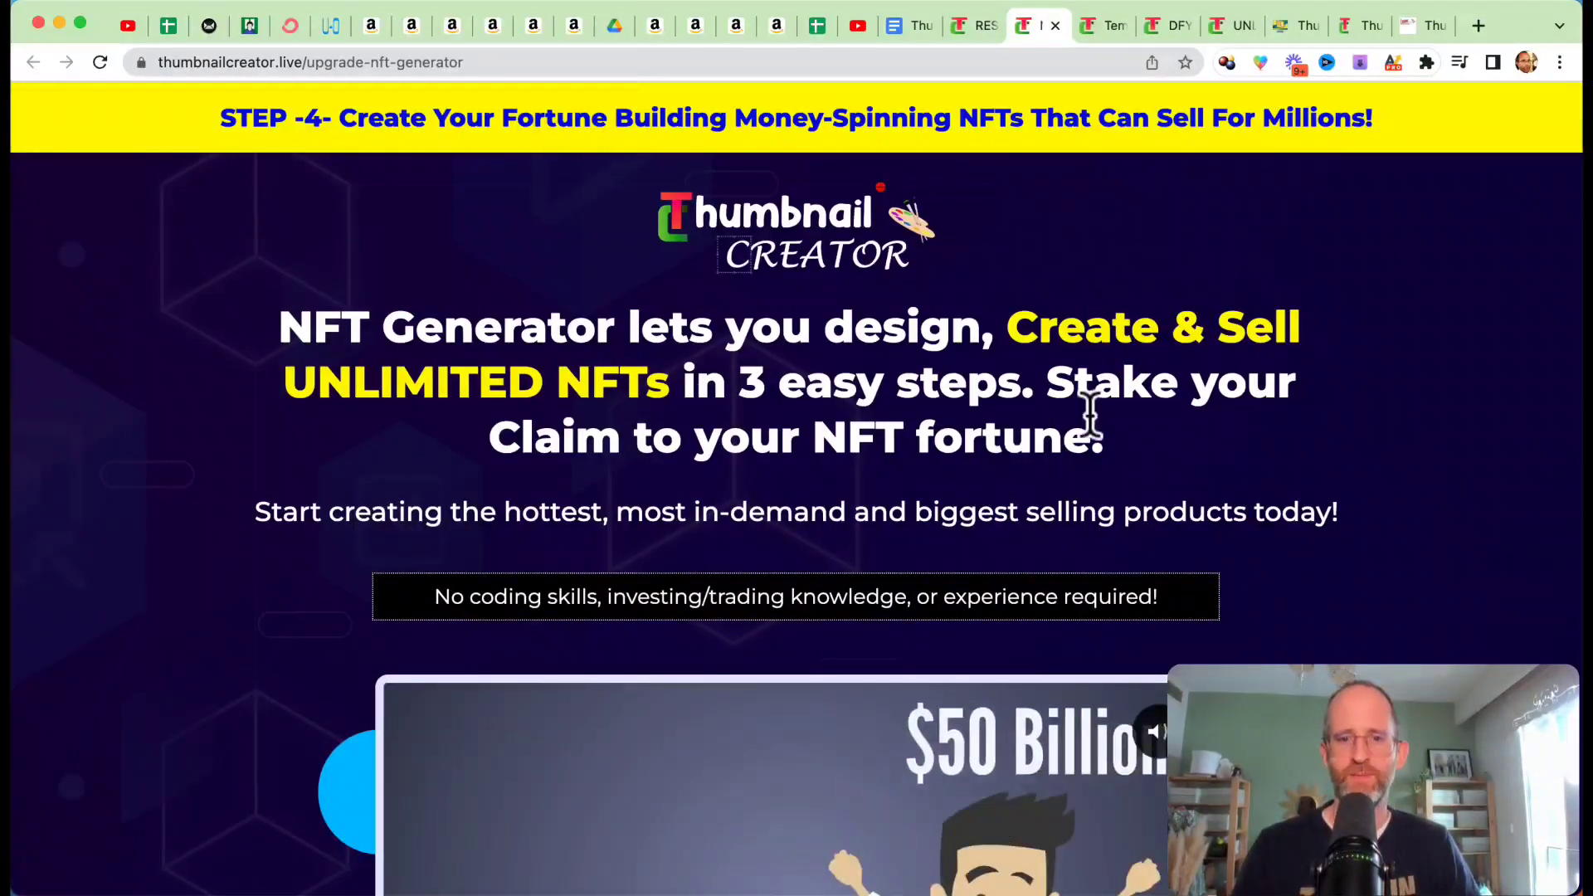
pyautogui.scroll(-3, 1091, 345)
pyautogui.scroll(-2, 1089, 313)
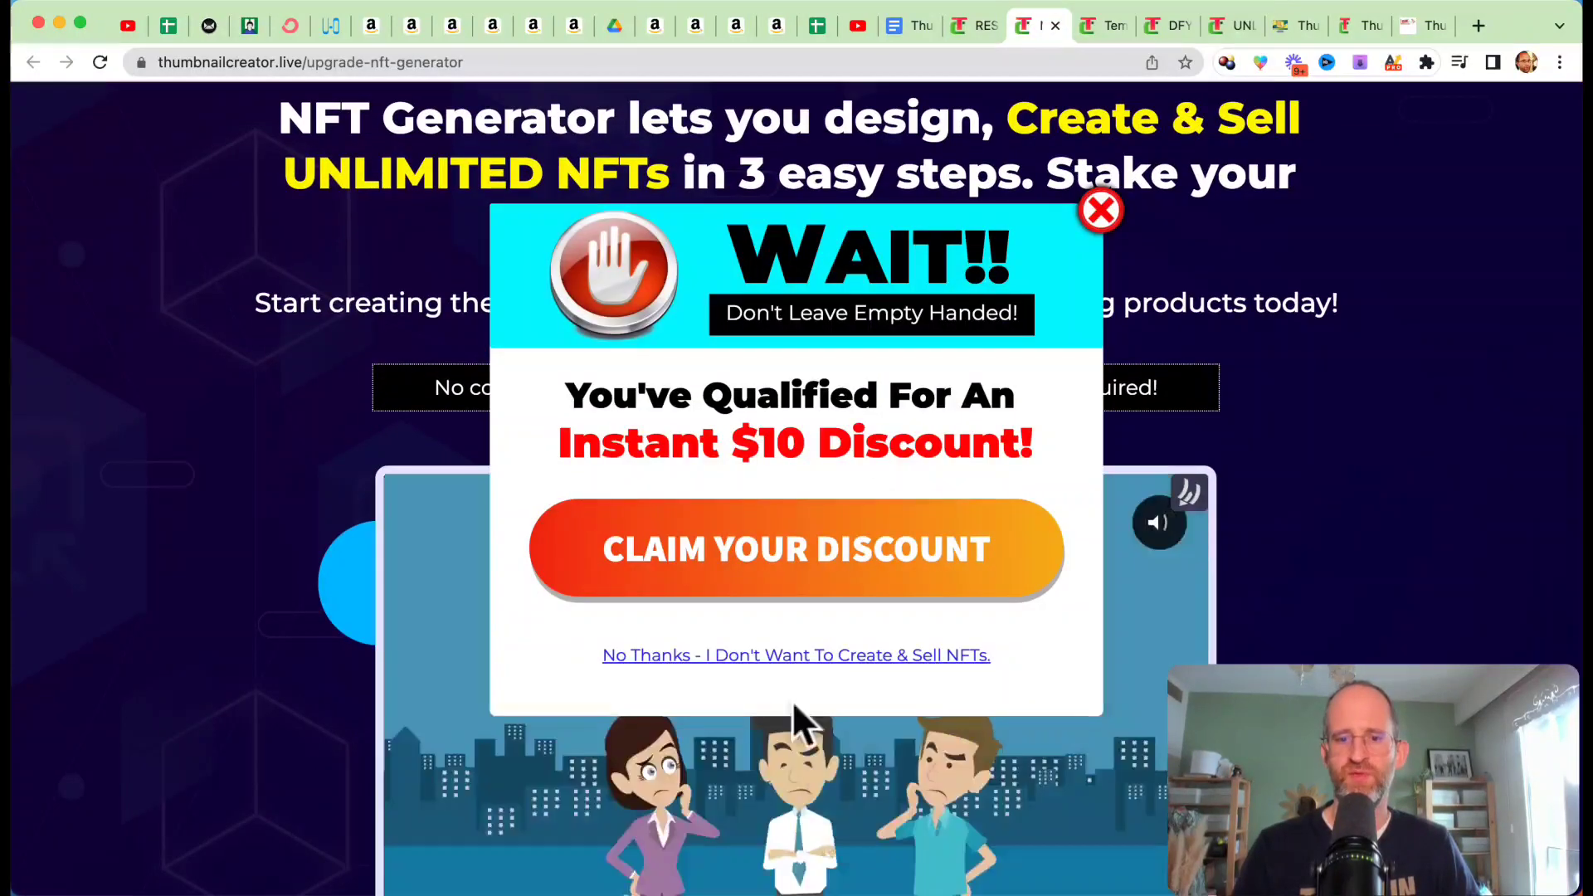
# Step: Open the Reseller upgrade page and examine its headline, intro video section and closing purchase section
pyautogui.click(977, 25)
pyautogui.scroll(-4, 963, 727)
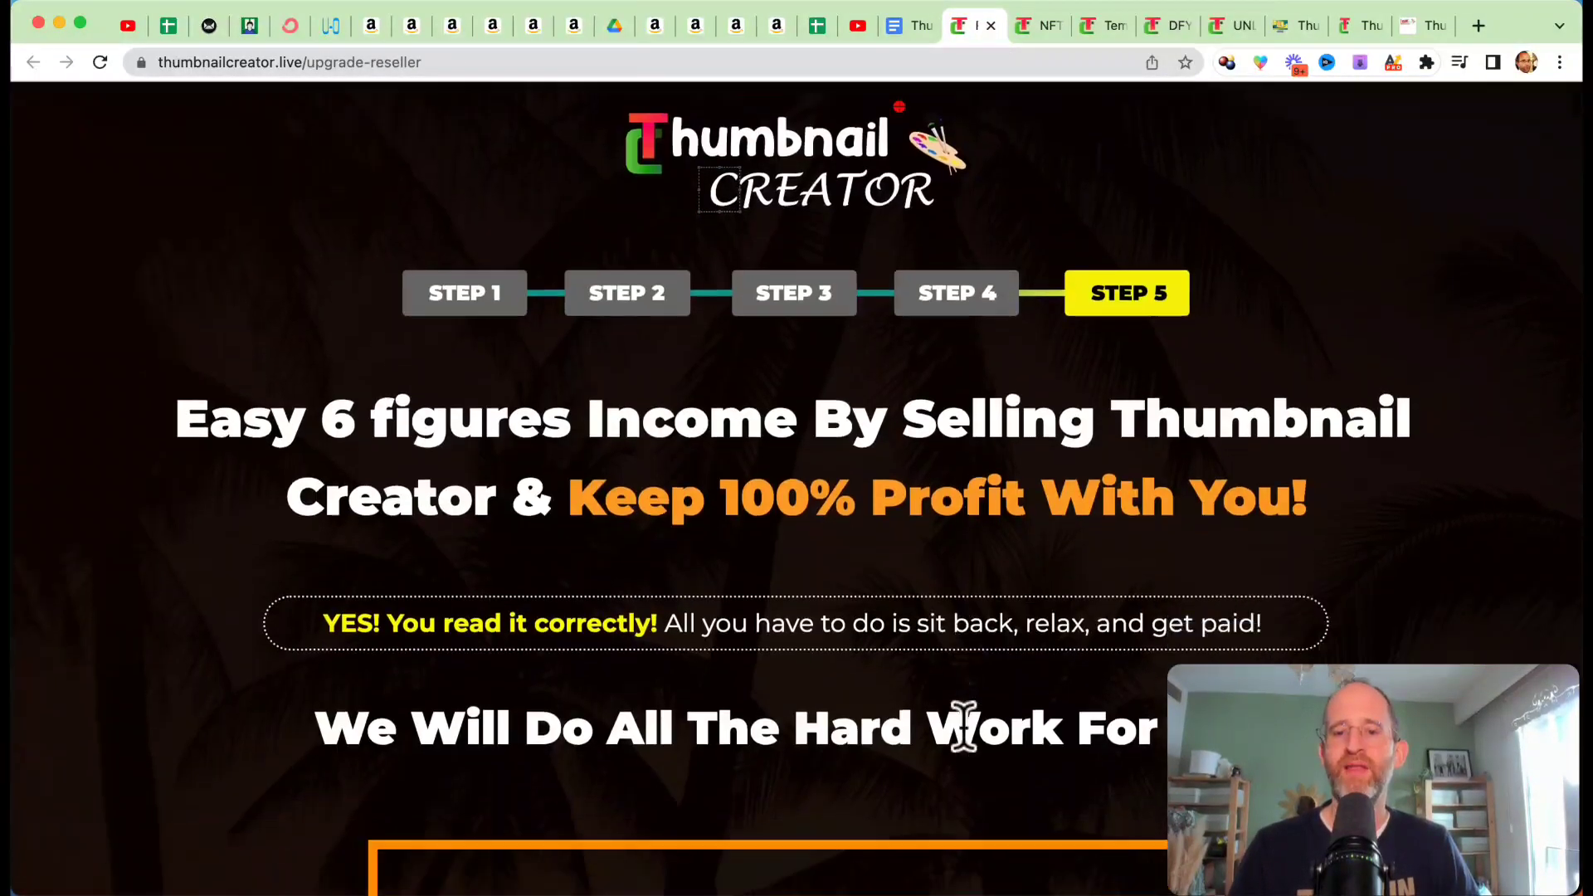
pyautogui.scroll(-12, 1013, 415)
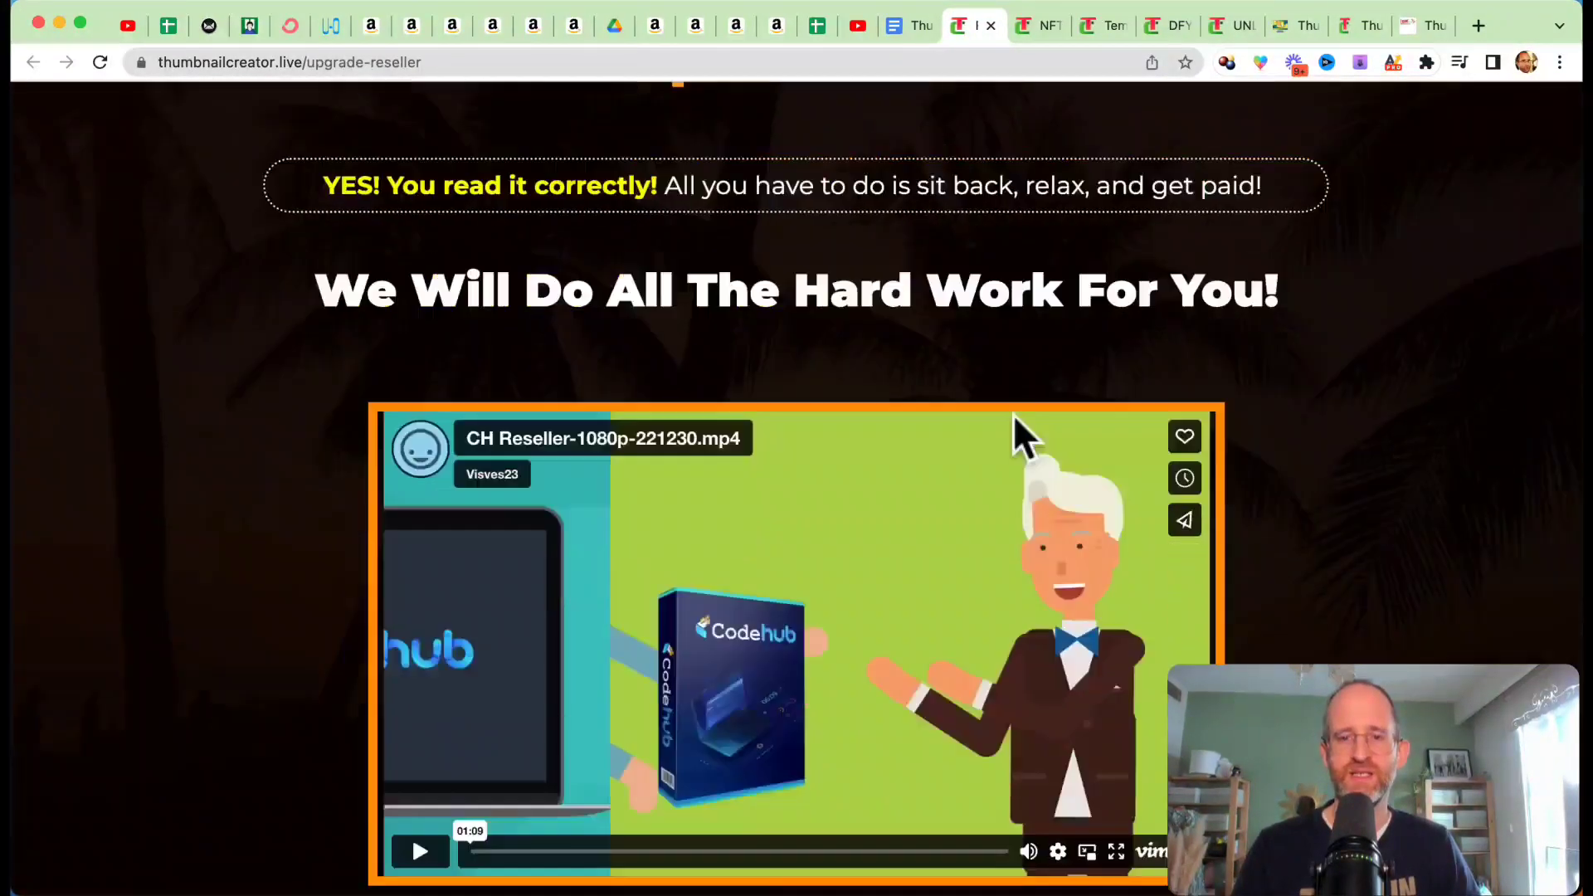
pyautogui.scroll(-2, 1013, 414)
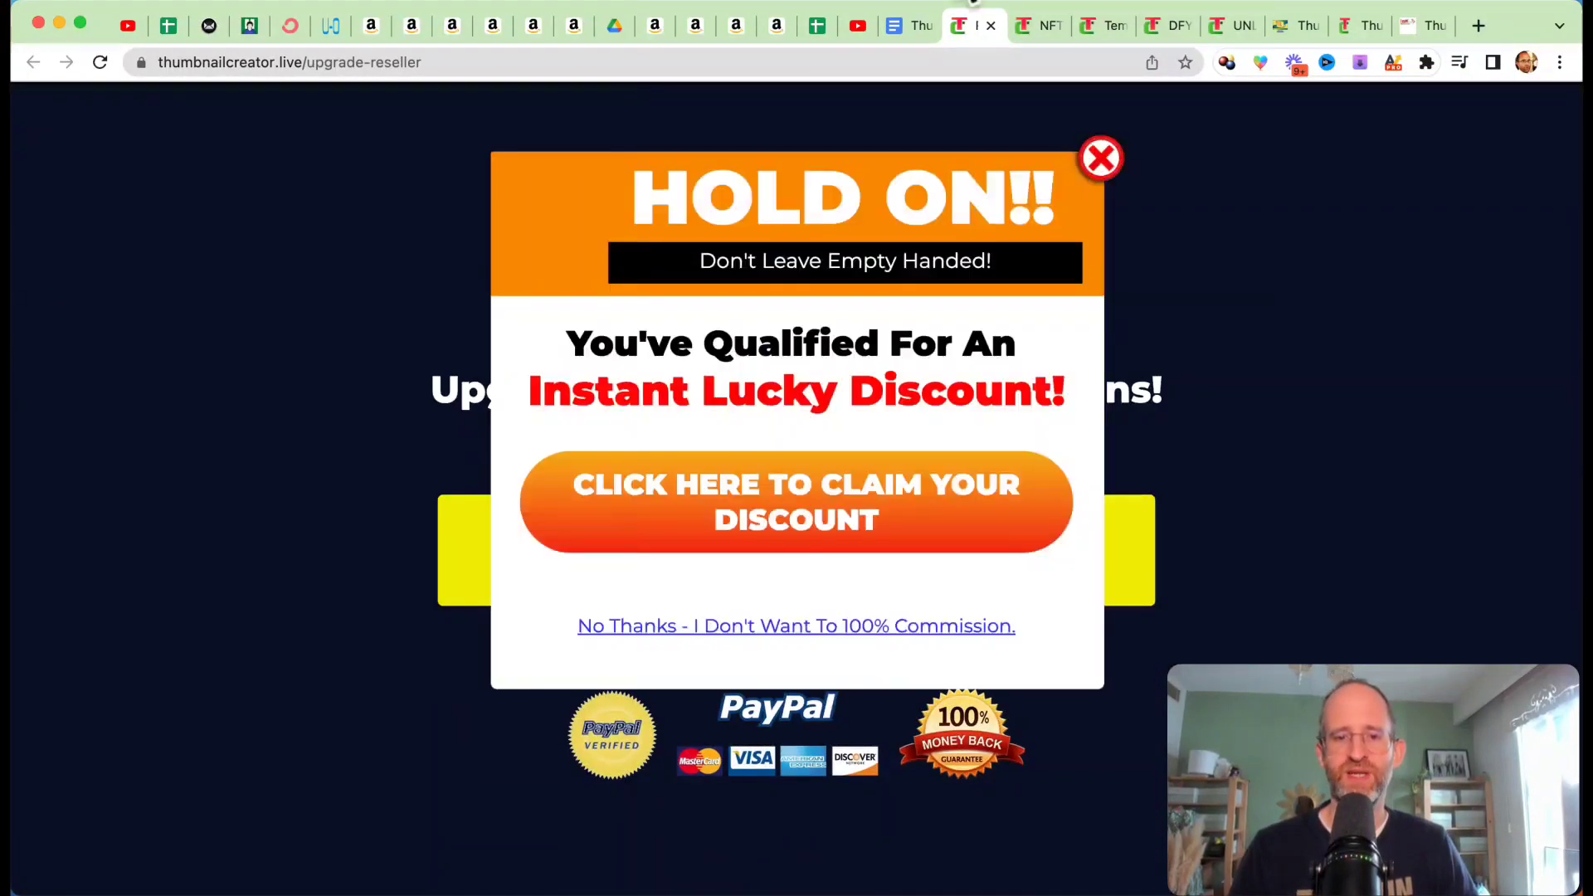